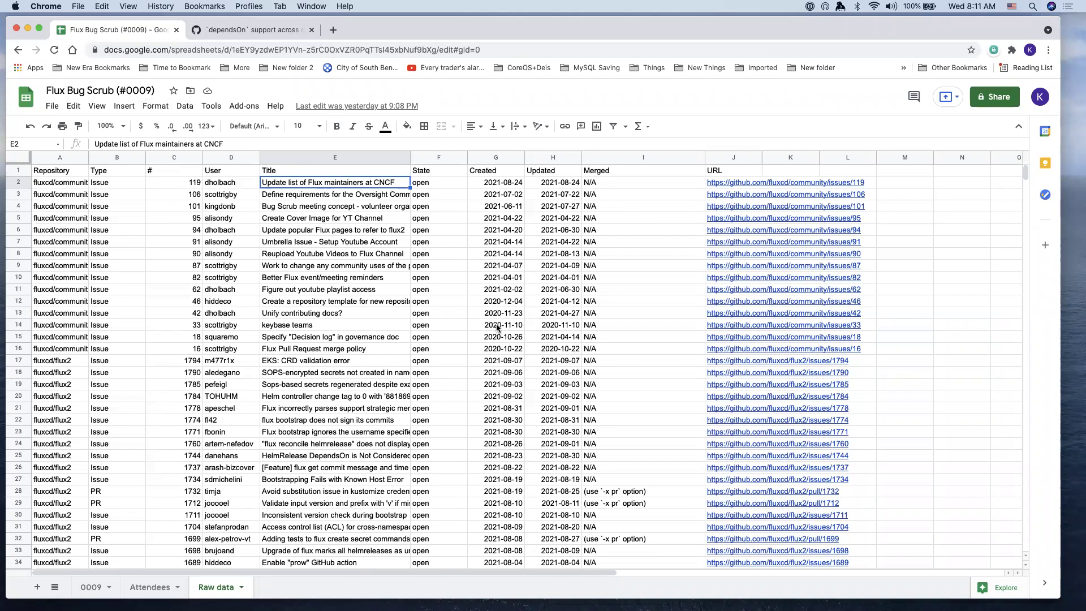
Look through the issue list on the Raw data sheet, checking the titles and repositories it covers
left_click(427, 267)
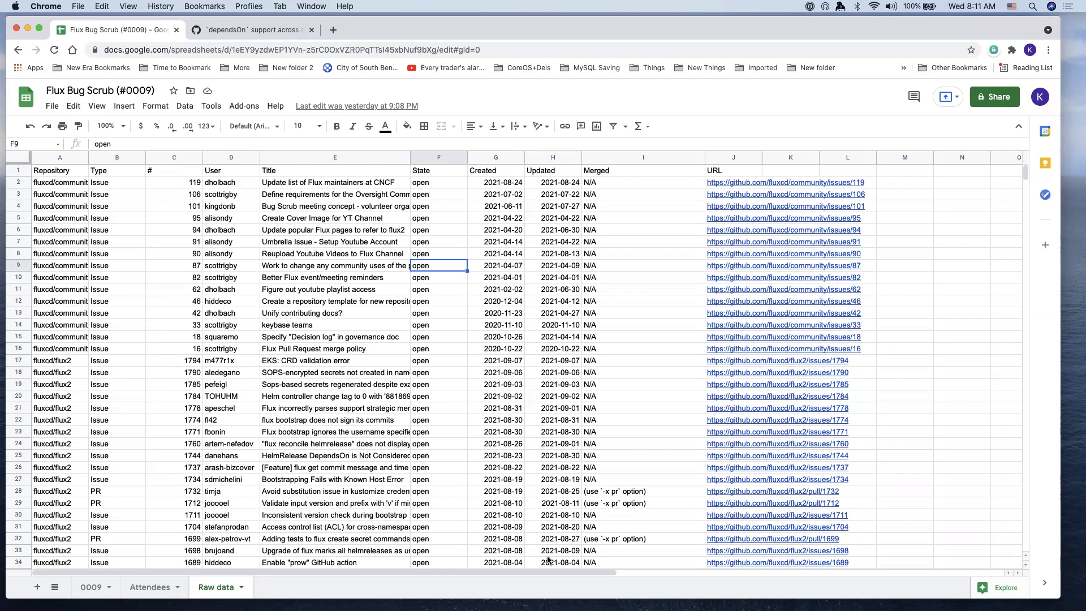
left_click(390, 443)
scroll(390, 443, "down", 10)
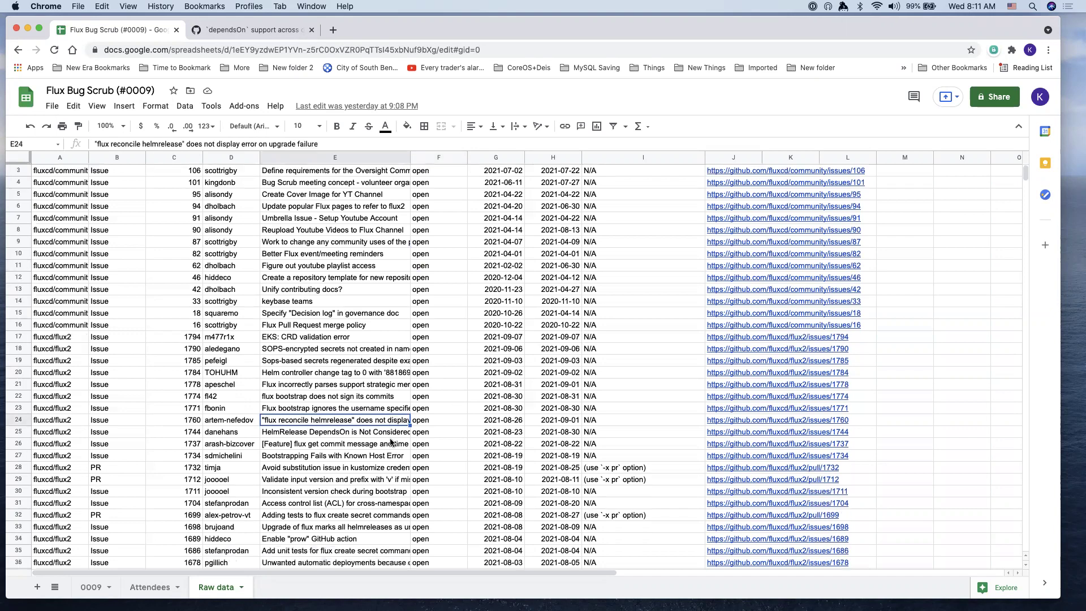
scroll(390, 443, "down", 20)
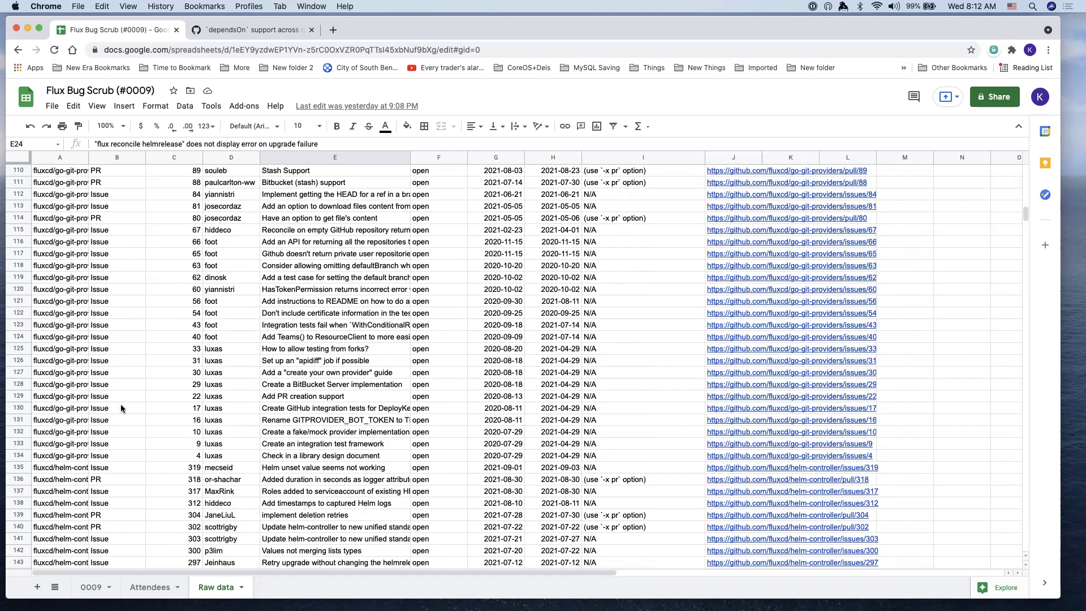
left_click(56, 358)
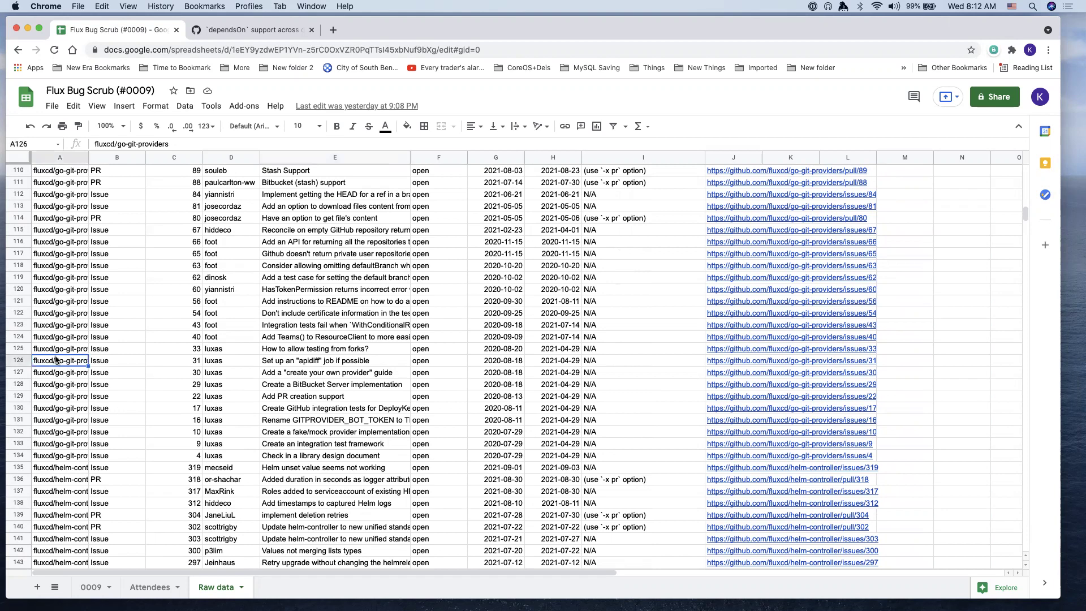
scroll(63, 311, "up", 15)
scroll(61, 312, "up", 9)
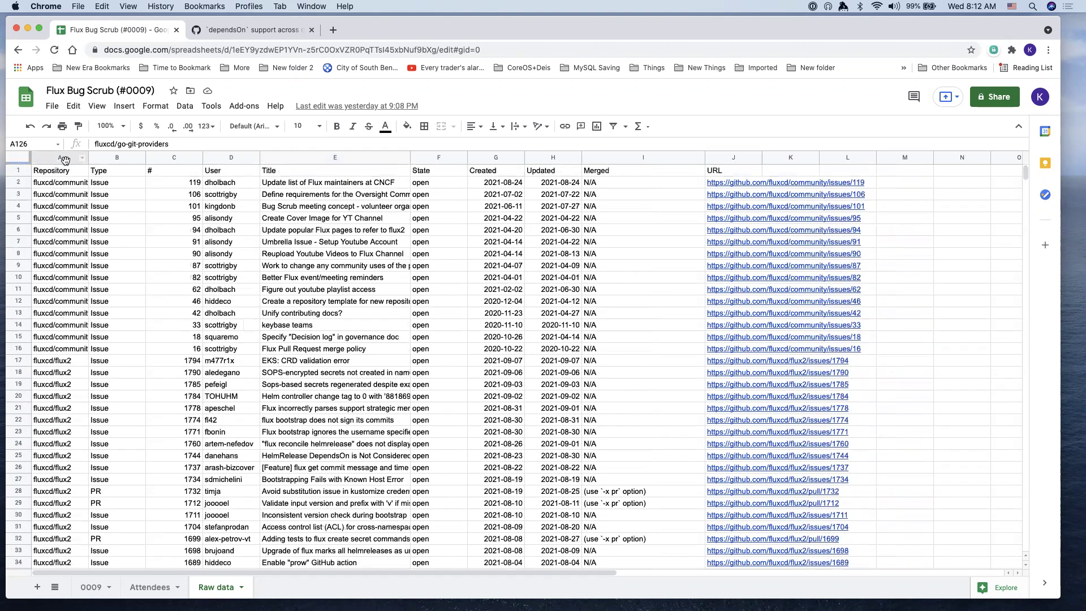
Open the 0009 sheet and look over the repository and type entries of the listed items
left_click(99, 586)
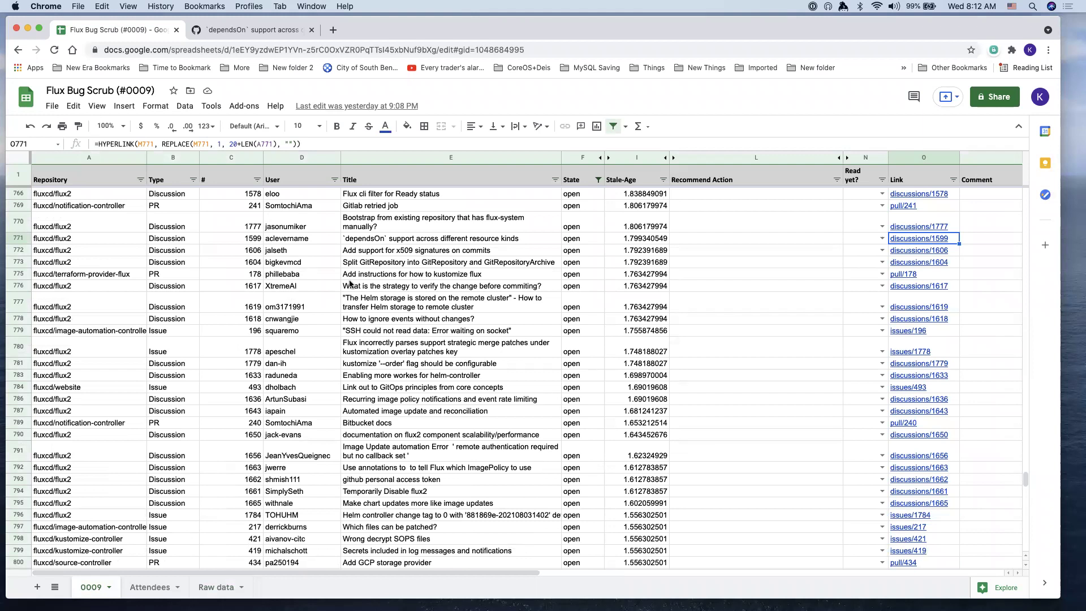
left_click(174, 250)
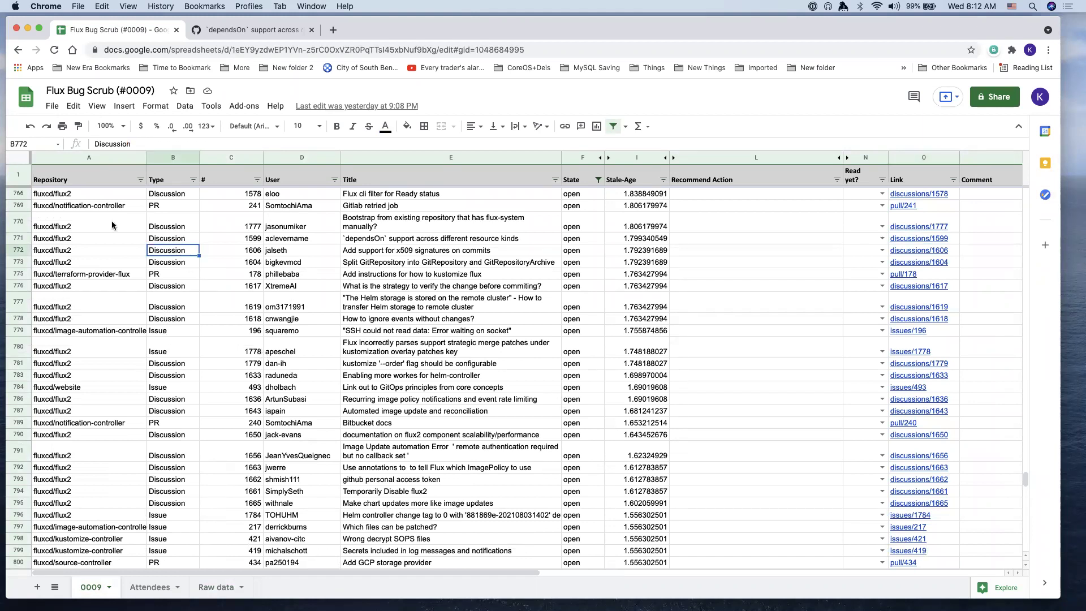
left_click(59, 274)
left_click(58, 263)
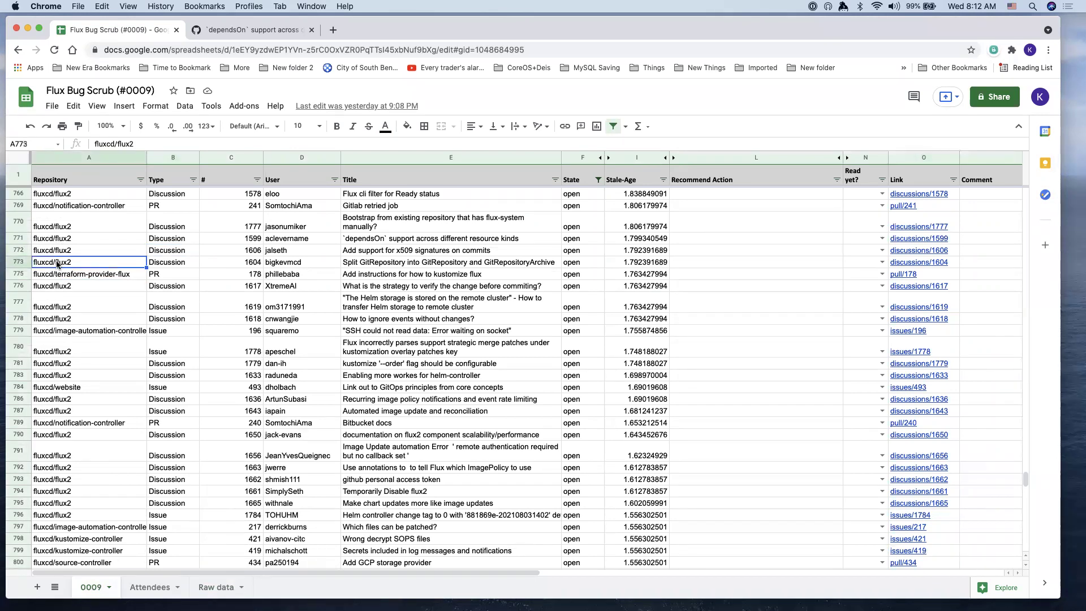
left_click(59, 228)
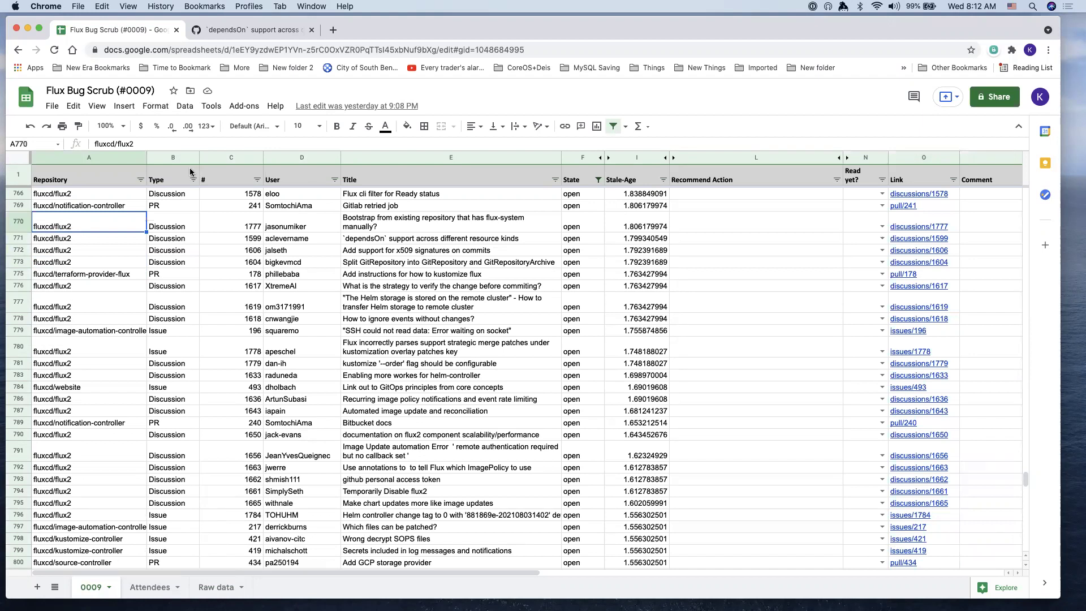
Filter the Repository column to only fluxcd/flux2, fluxcd/flux2-kustomize-helm-example and fluxcd/kustomize-controller
left_click(140, 179)
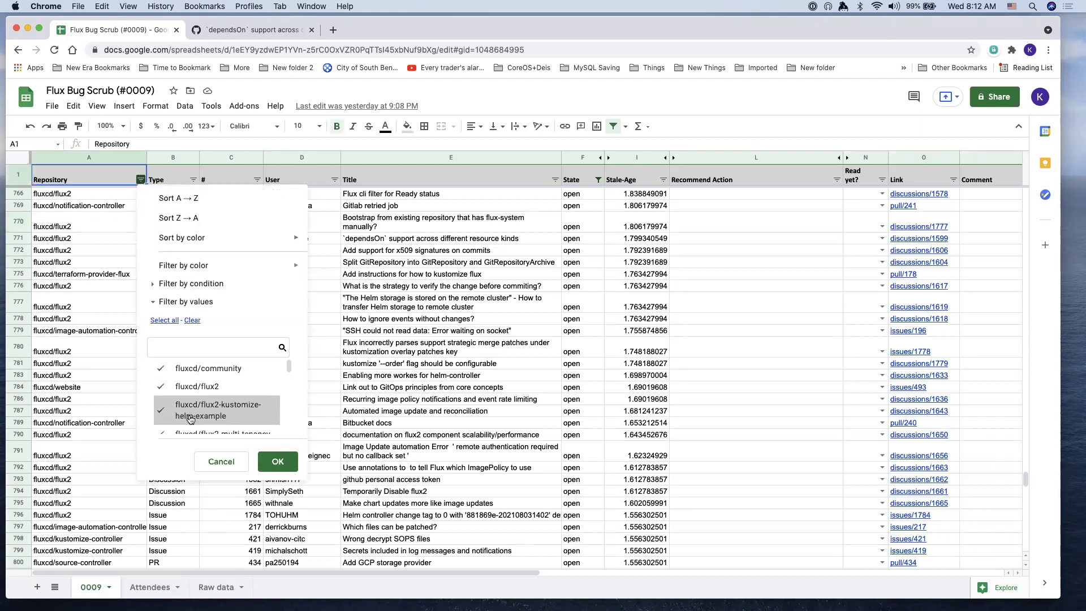
left_click(164, 374)
scroll(164, 374, "down", 3)
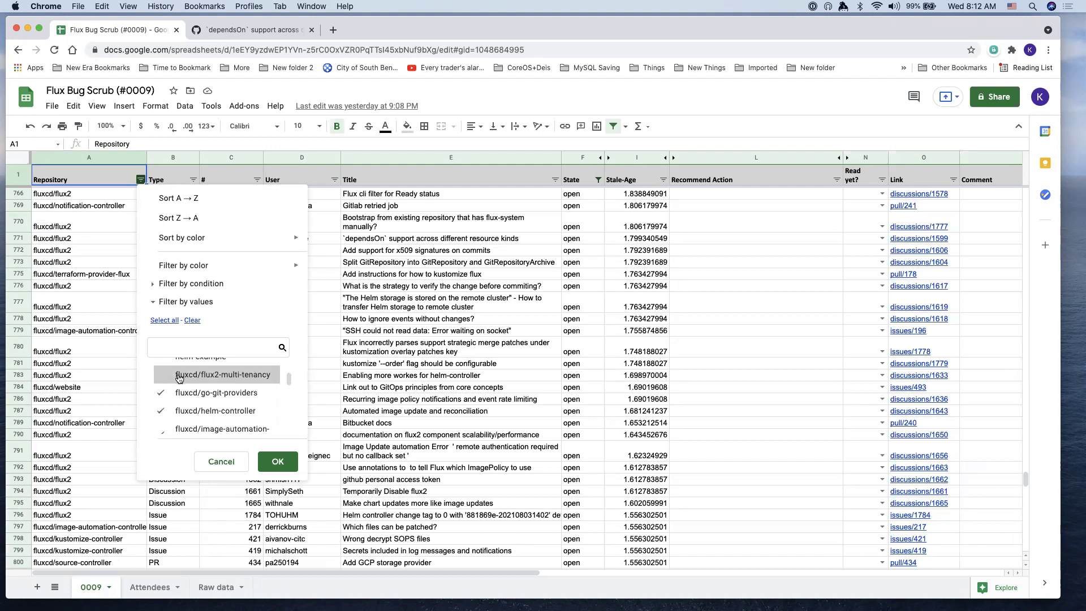
left_click(176, 375)
left_click(181, 392)
scroll(189, 432, "down", 3)
left_click(190, 371)
scroll(192, 412, "down", 1)
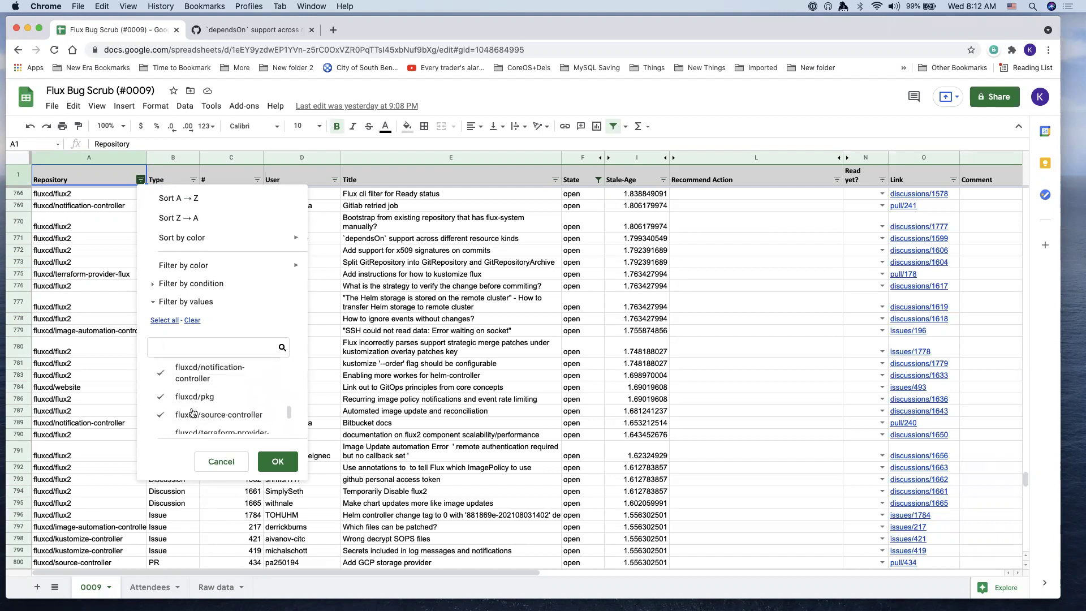
left_click(192, 371)
left_click(193, 396)
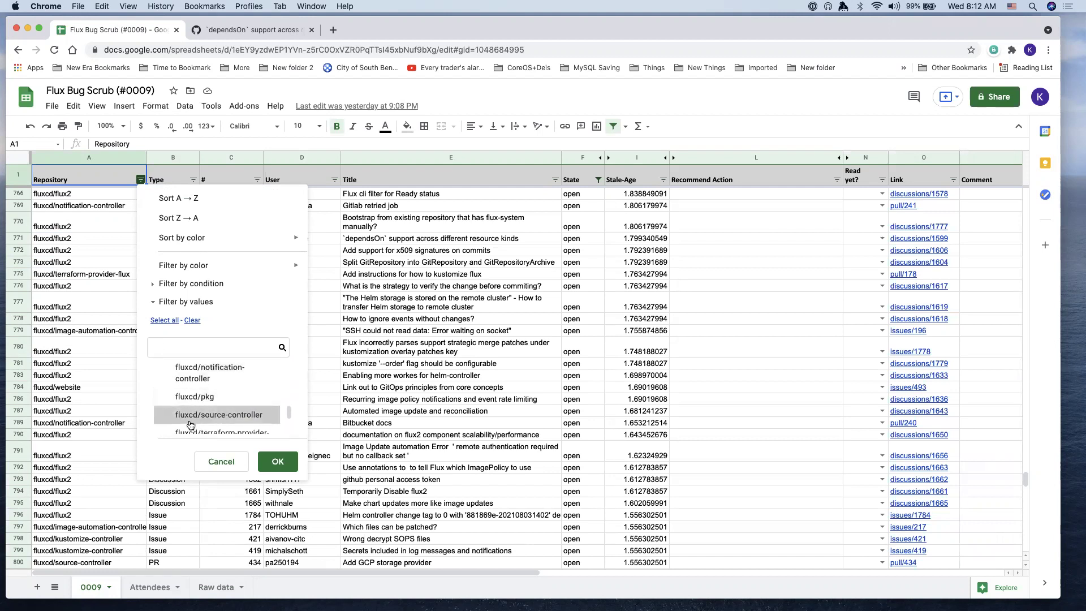
scroll(190, 425, "down", 1)
left_click(192, 389)
left_click(192, 412)
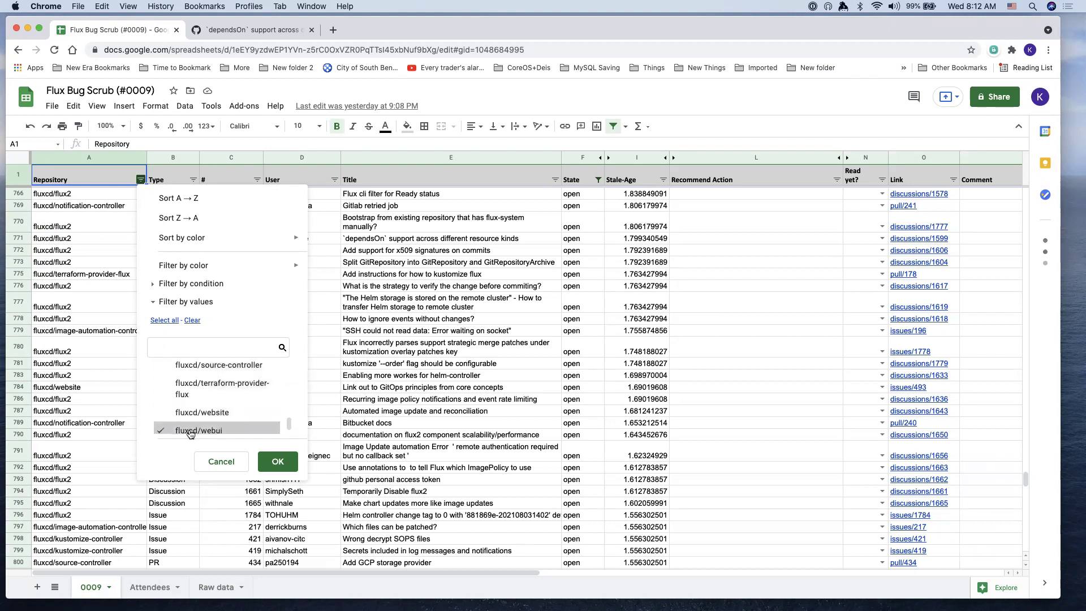
left_click(190, 431)
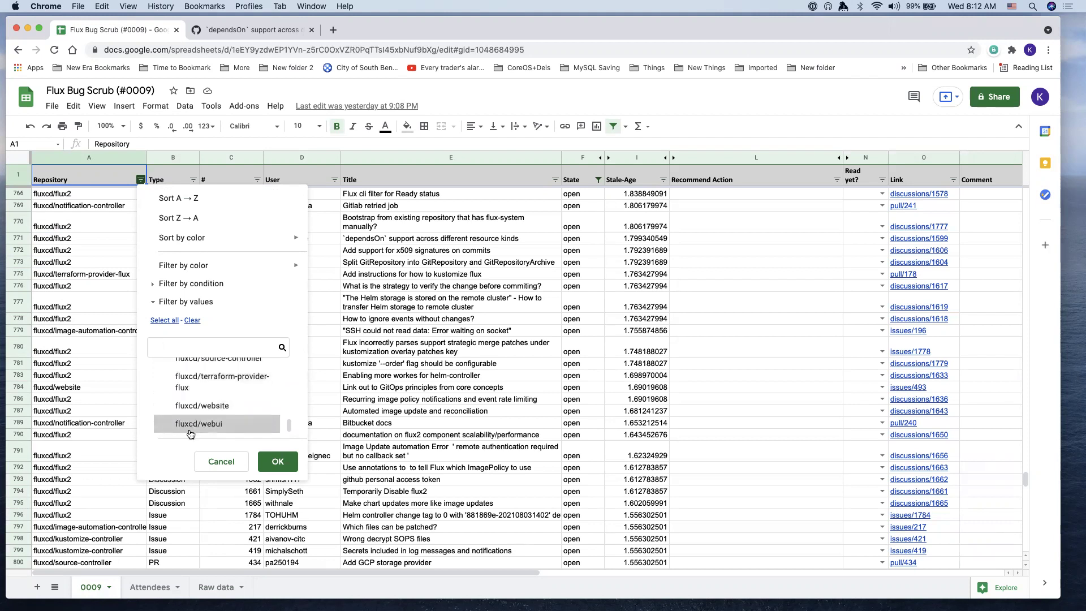
left_click(278, 461)
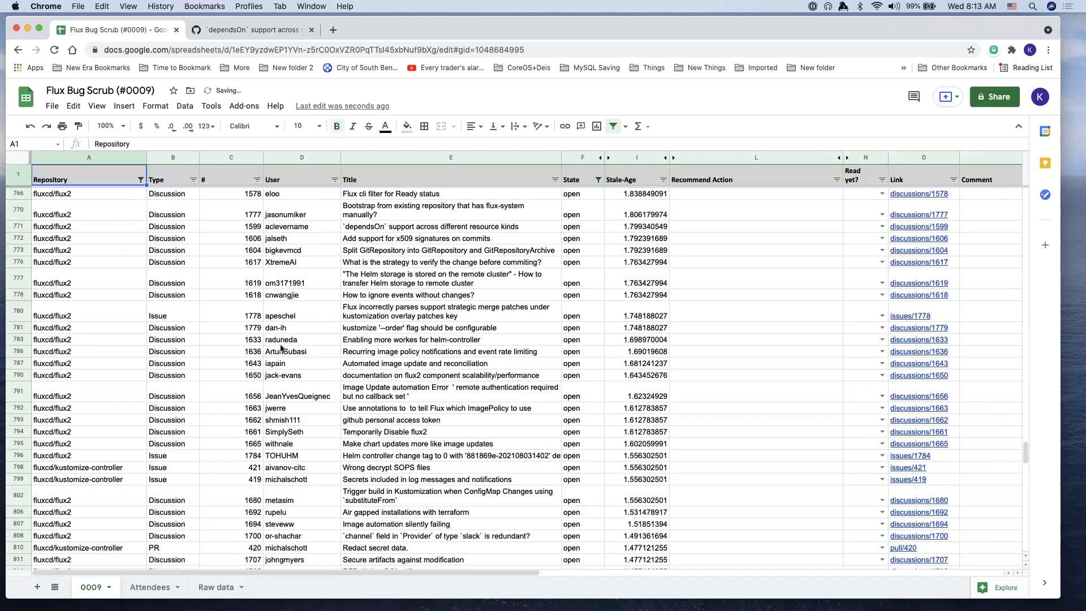
Examine the repository-filtered items from recent to oldest, comparing their Stale-Age values and Read yet marks
scroll(280, 348, "up", 20)
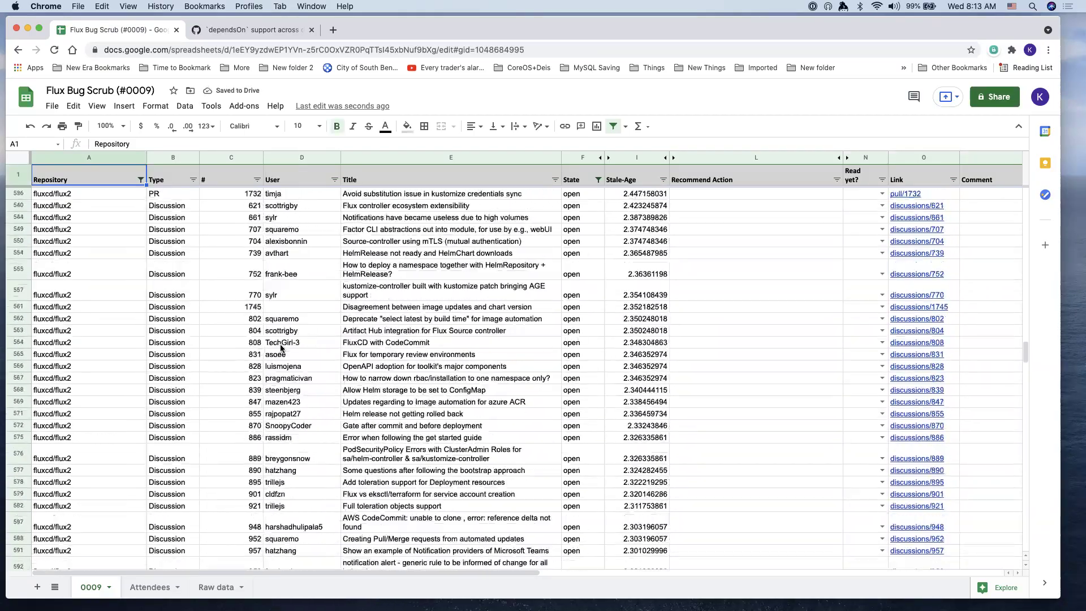
scroll(280, 348, "up", 20)
scroll(280, 347, "up", 20)
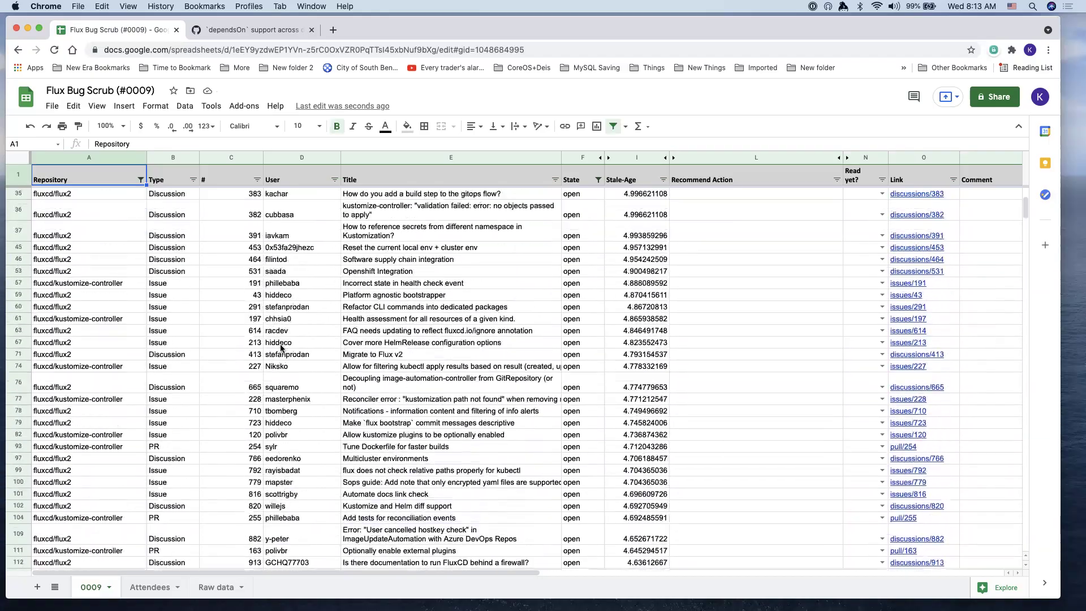
scroll(280, 347, "up", 5)
scroll(280, 347, "down", 20)
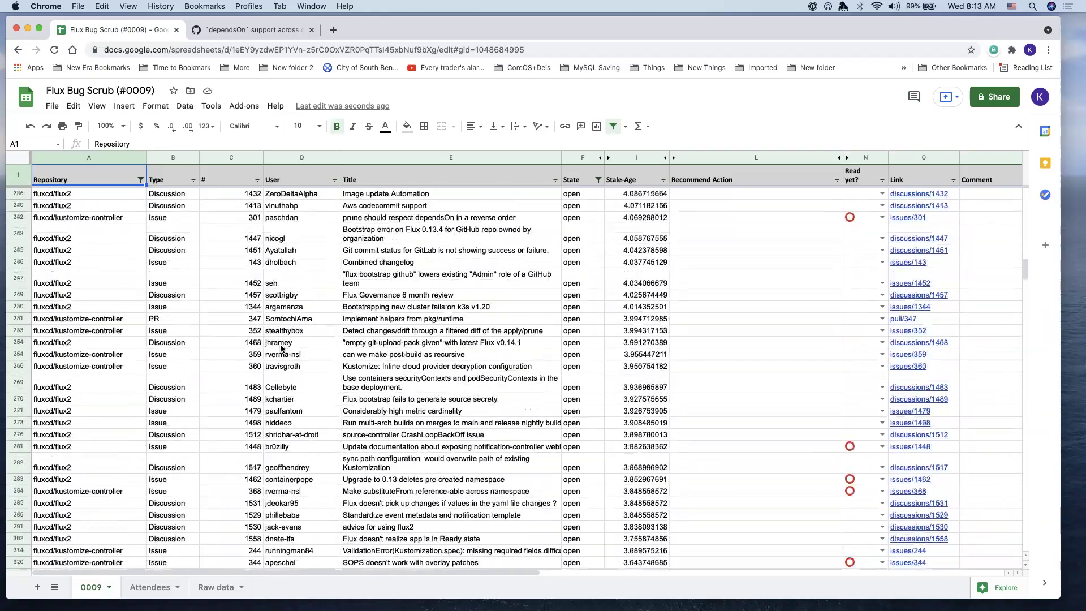
scroll(281, 348, "down", 20)
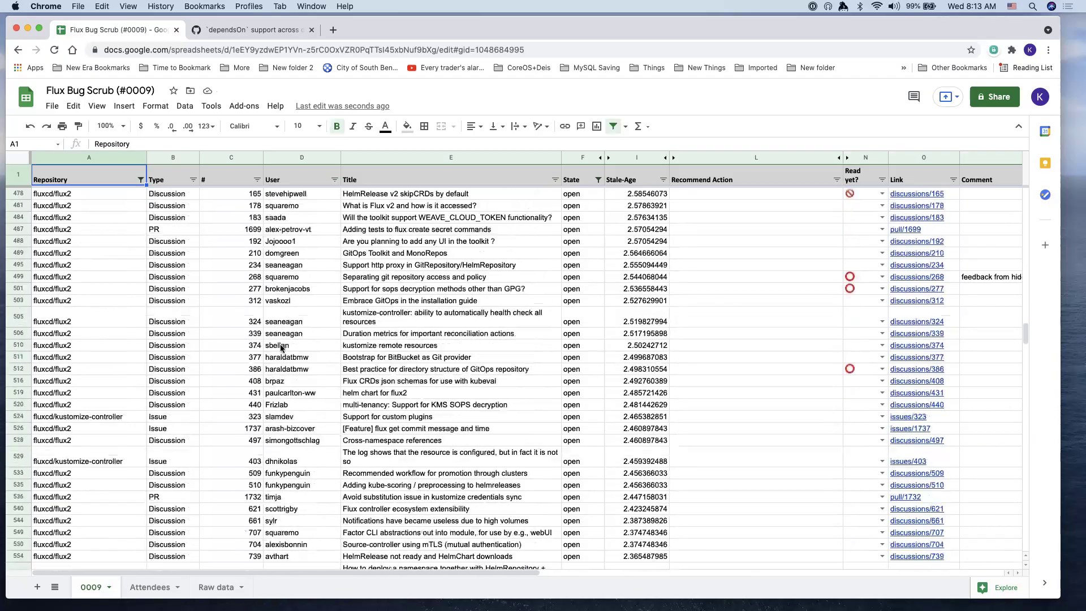
scroll(281, 348, "up", 20)
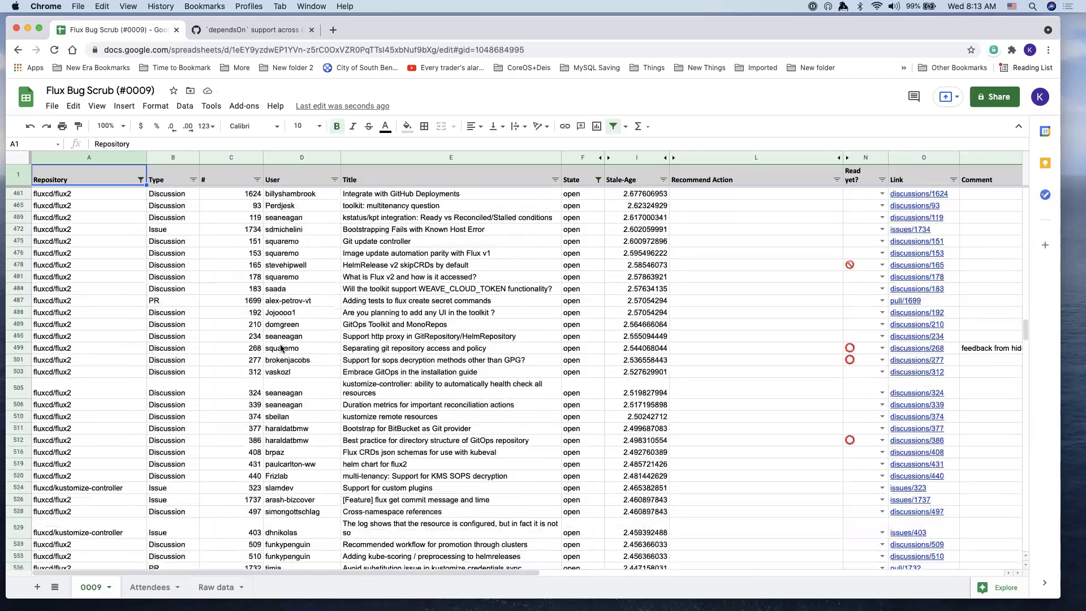
scroll(281, 348, "up", 15)
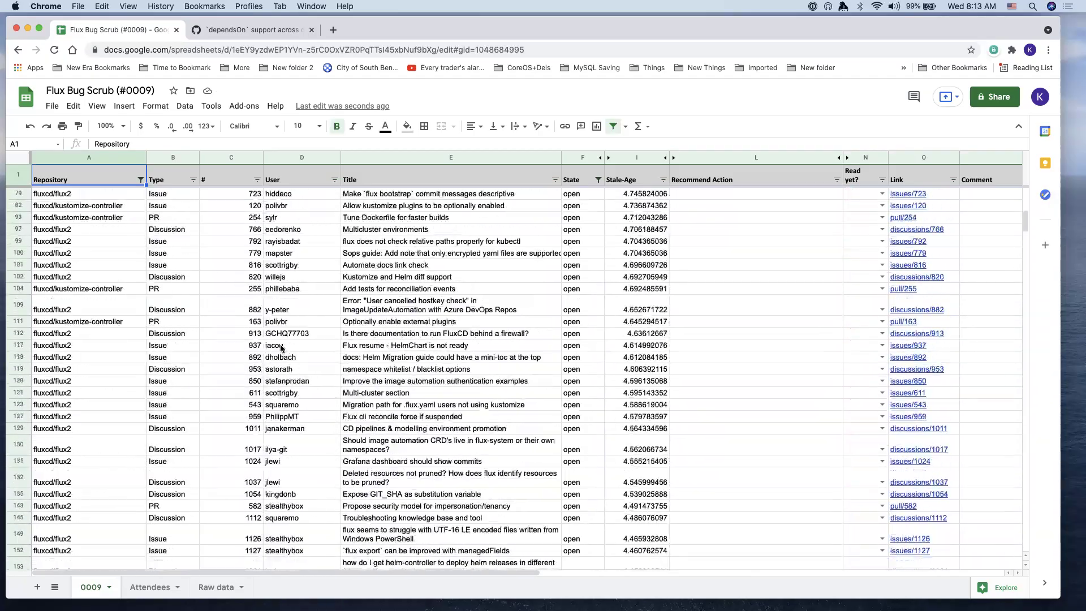
scroll(383, 390, "up", 5)
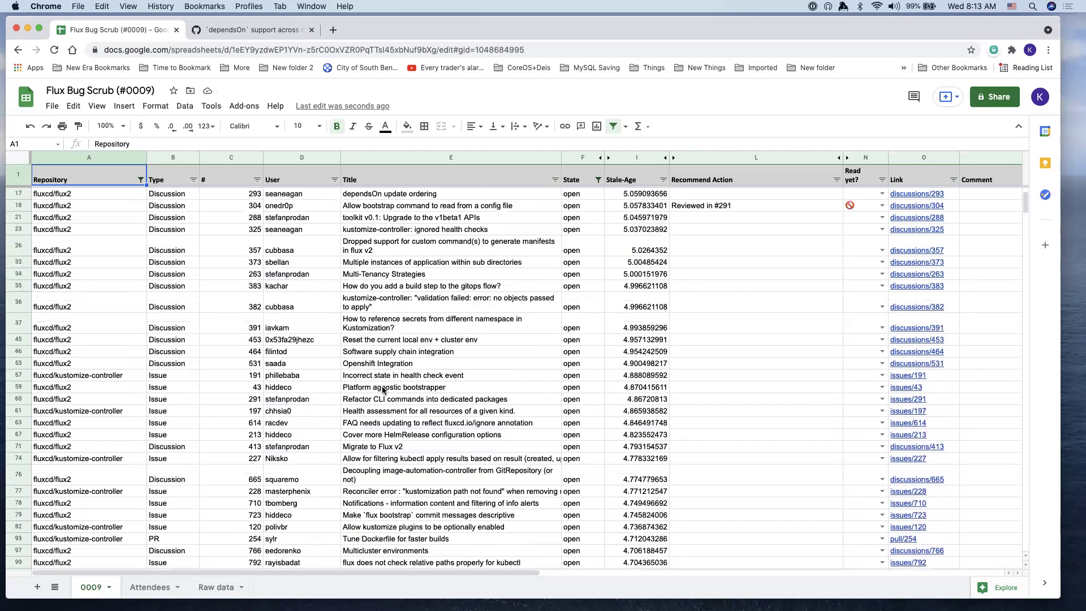
Filter the Stale-Age column by condition to values between 3 and 5
left_click(663, 180)
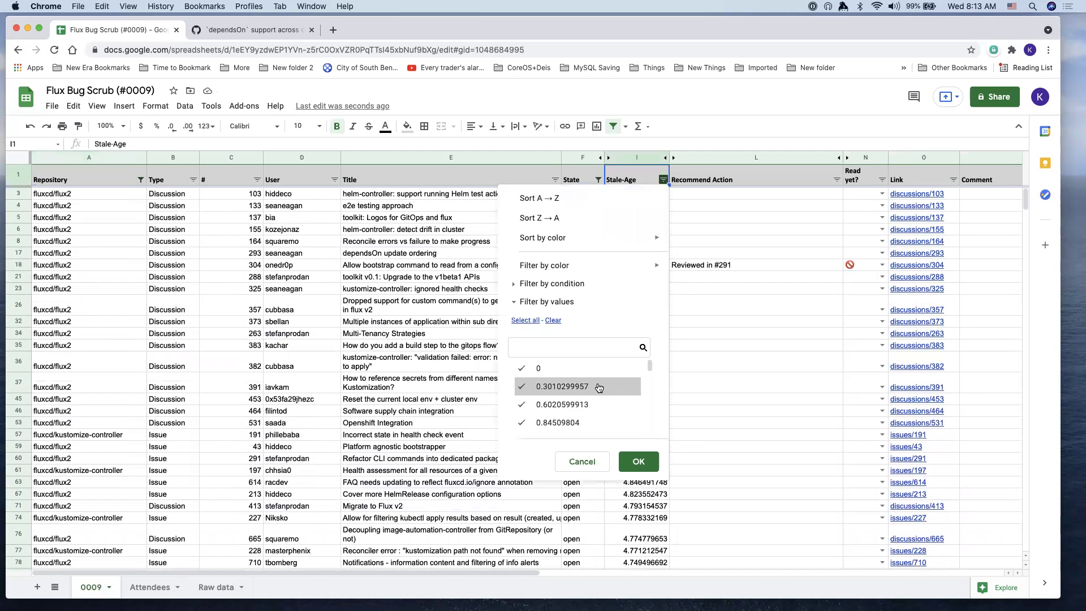
left_click(514, 285)
left_click(535, 317)
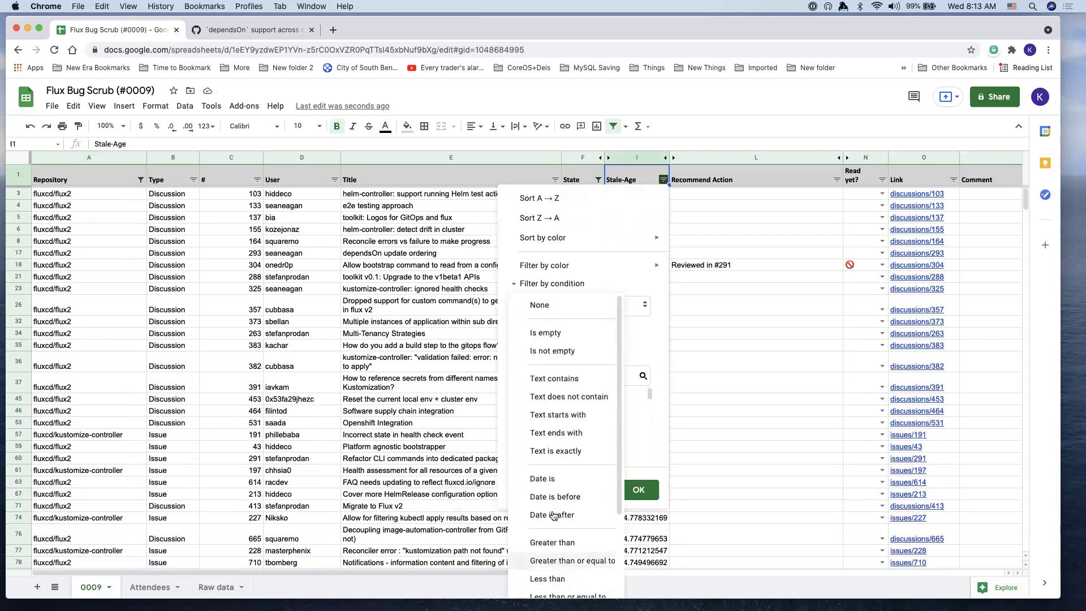
scroll(557, 514, "down", 3)
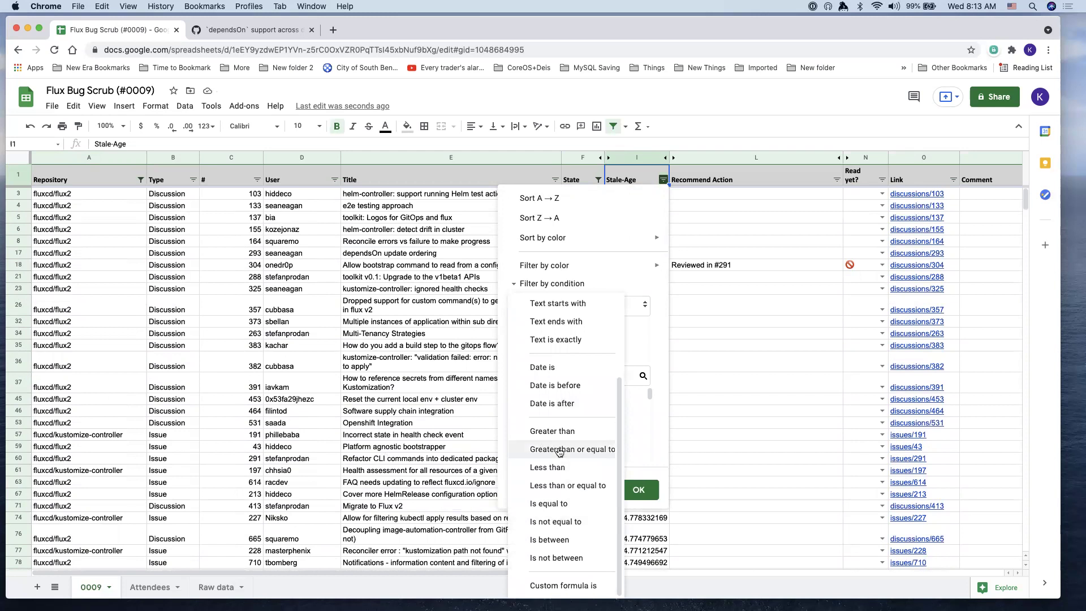
left_click(552, 540)
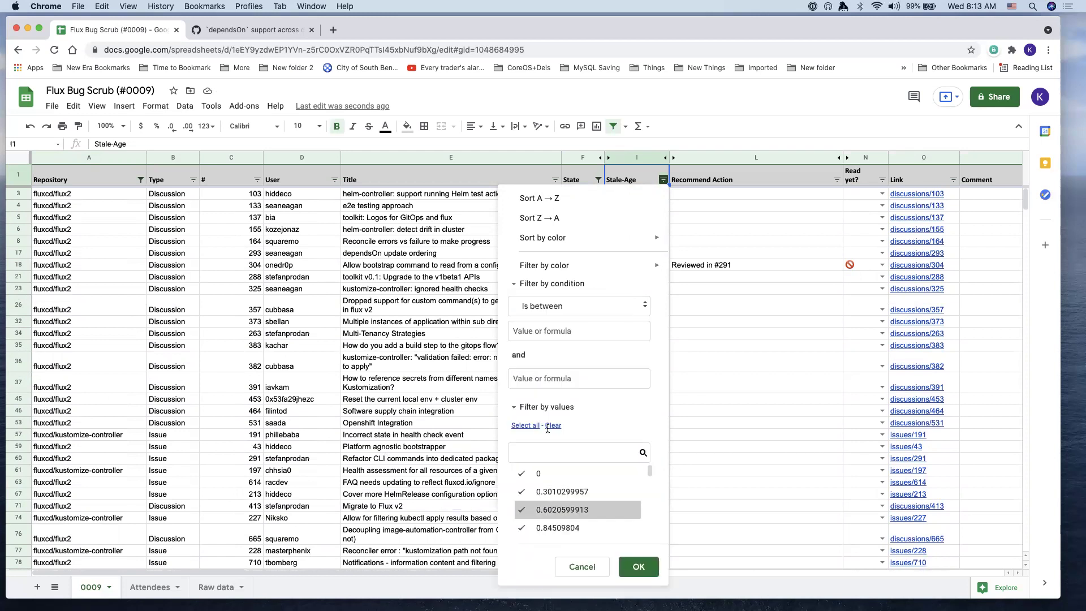
left_click(554, 337)
type("3")
left_click(555, 372)
type("5")
left_click(633, 566)
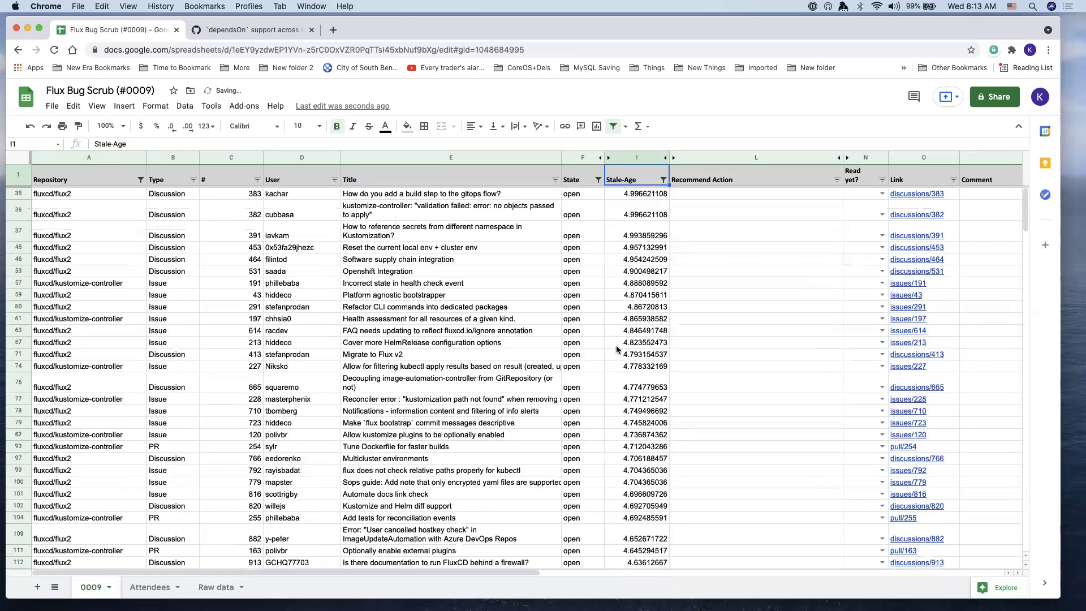
Review the filtered list, and open the linked GitHub discussion for "How do you add a build step to the gitops flow?"
scroll(642, 352, "down", 20)
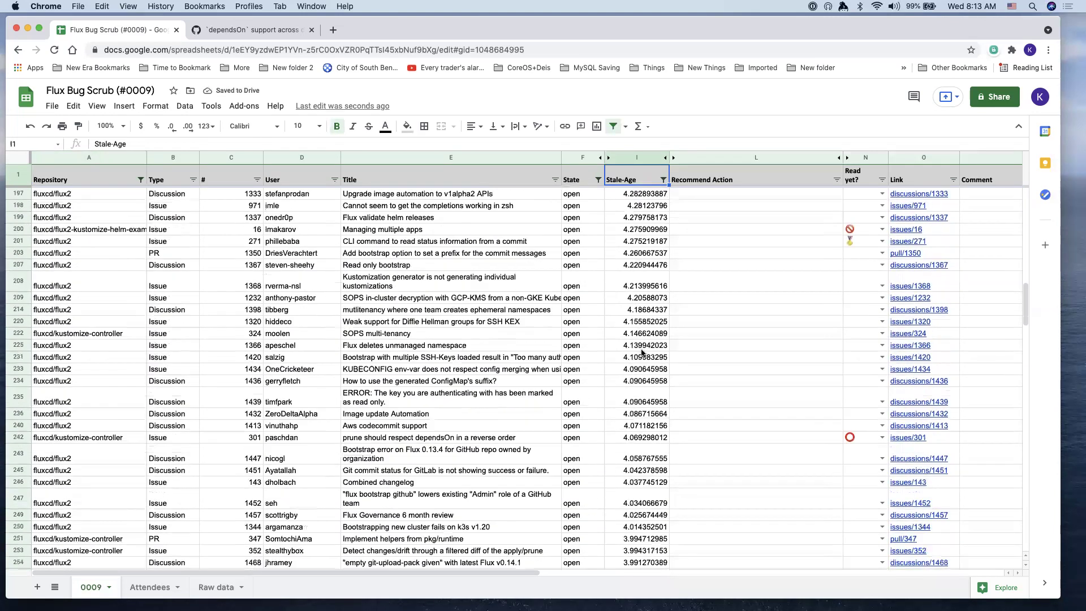
scroll(642, 352, "down", 5)
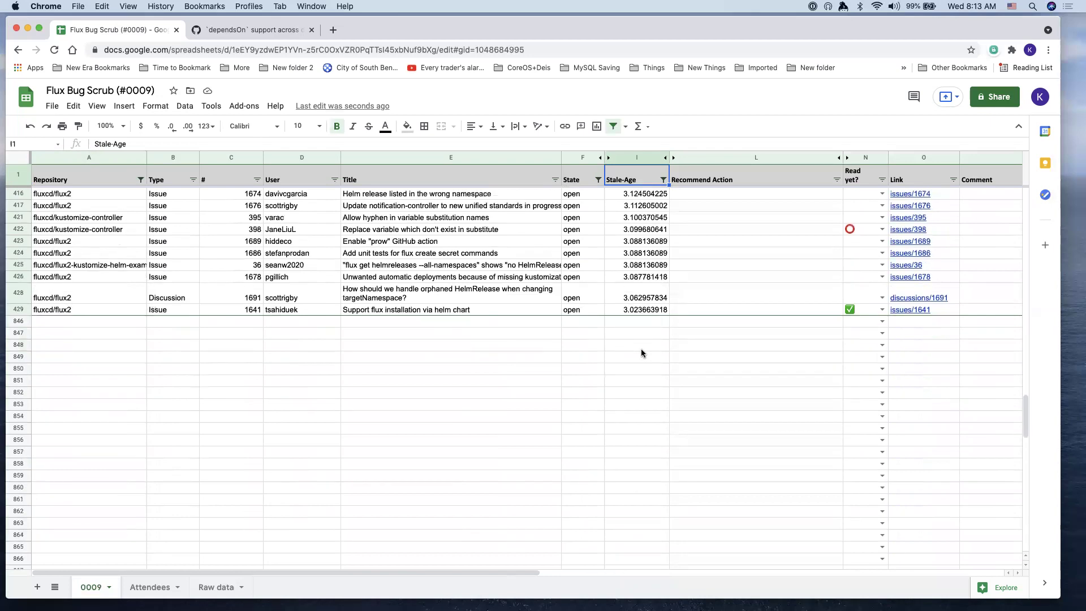
scroll(641, 351, "up", 15)
scroll(642, 352, "up", 10)
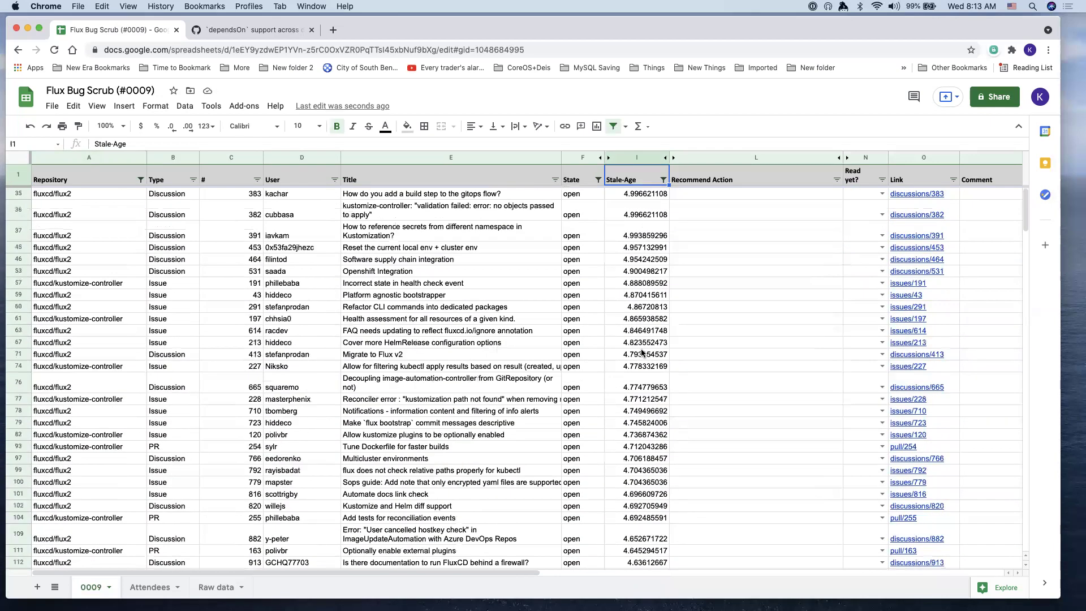
left_click(353, 194)
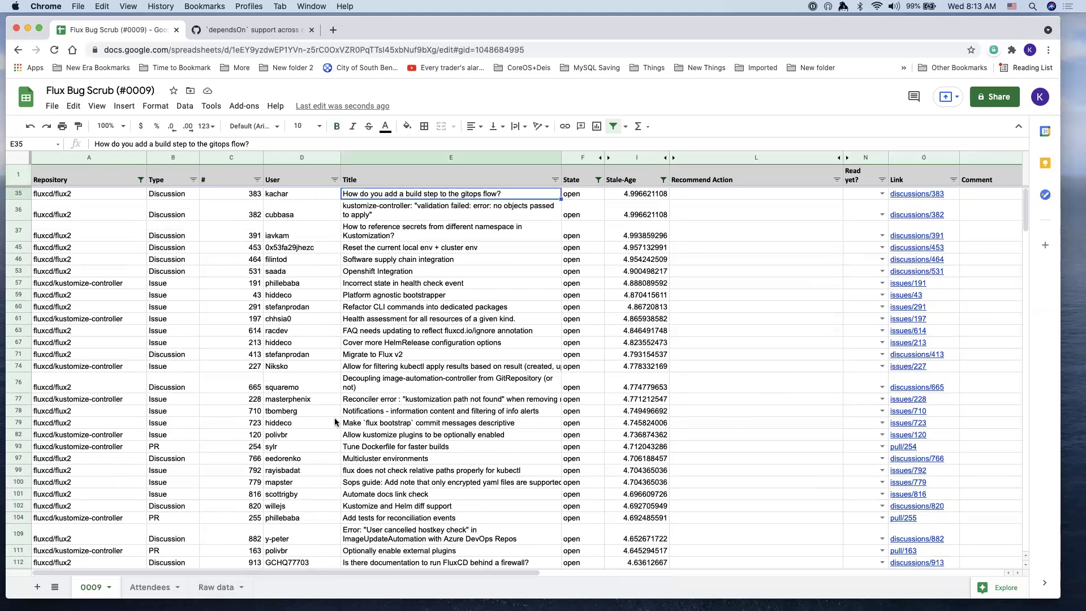
left_click(901, 196)
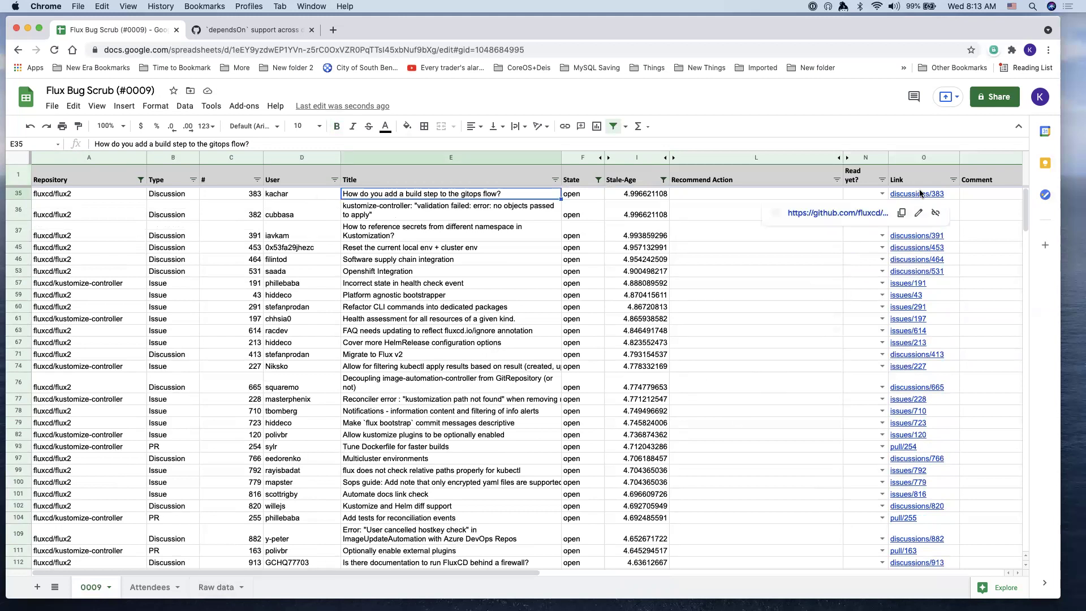
left_click(854, 213)
Switch to the open GitHub discussion about `dependsOn` support across different resource kinds and view its opening post
key("ctrl+Tab")
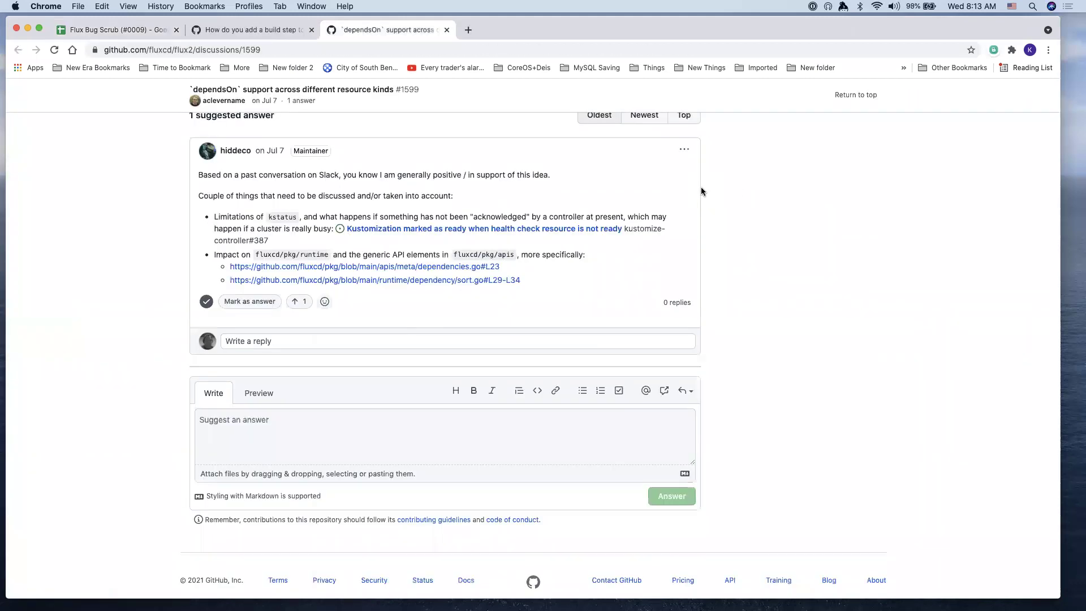
scroll(479, 274, "up", 15)
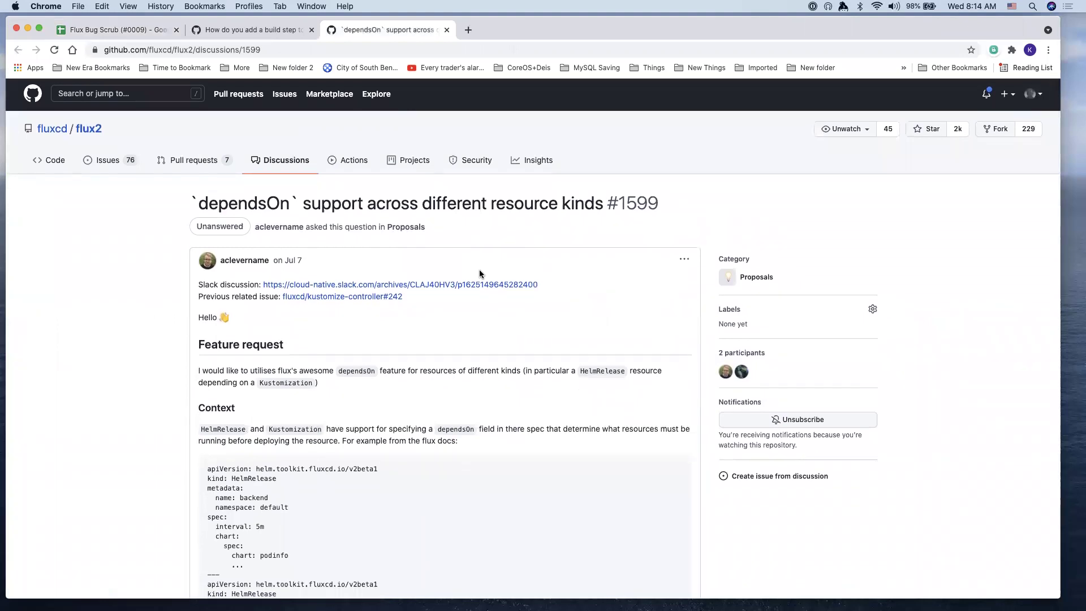
Read the Feature request and Context sections of the discussion, highlighting the word `dependsOn` in the request
scroll(473, 395, "down", 5)
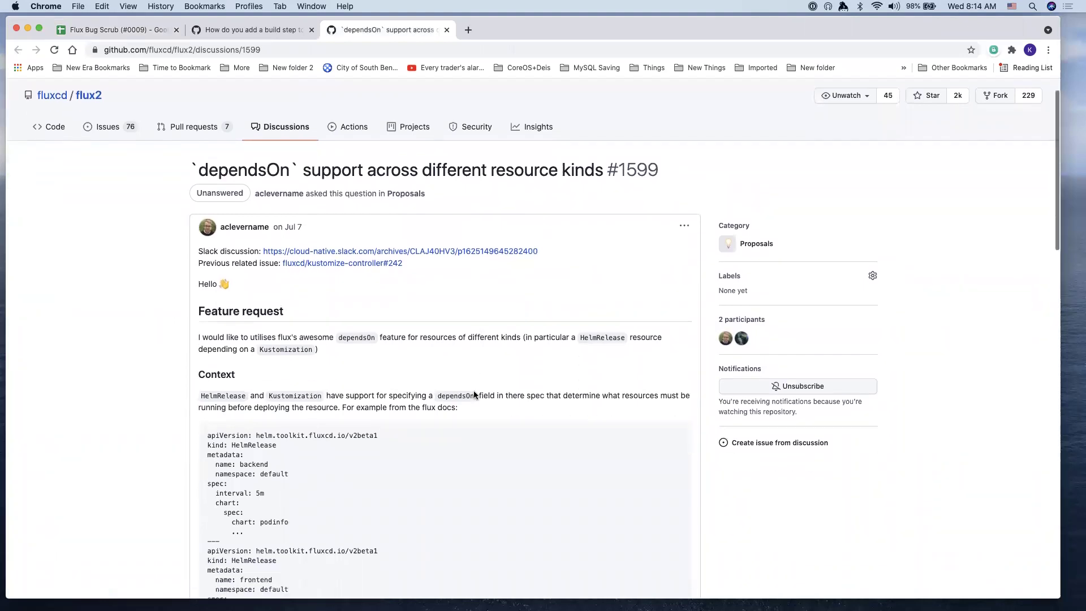
scroll(474, 394, "down", 3)
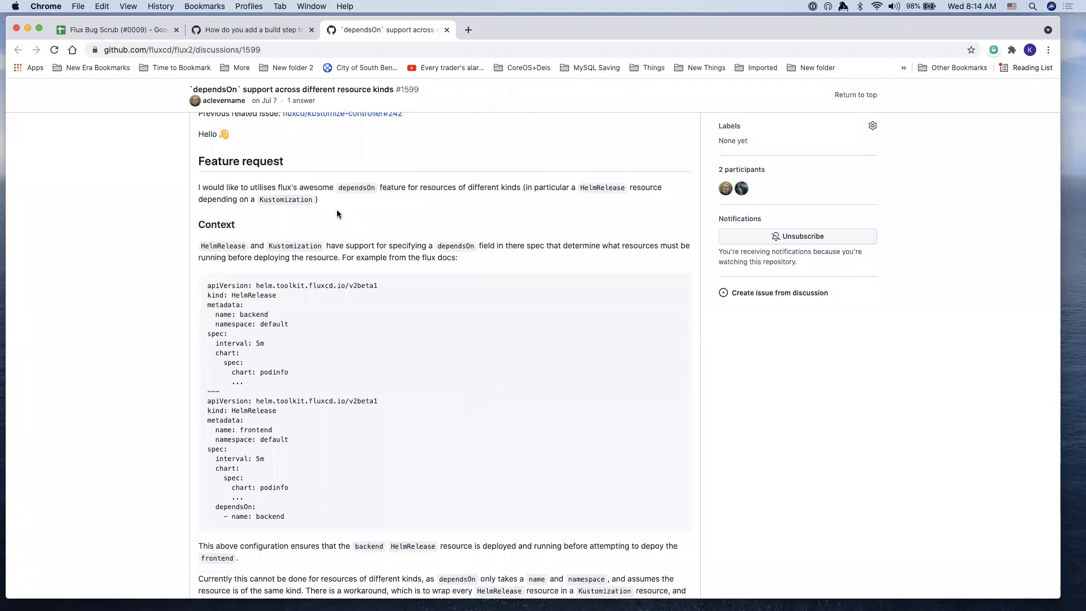
scroll(337, 209, "up", 5)
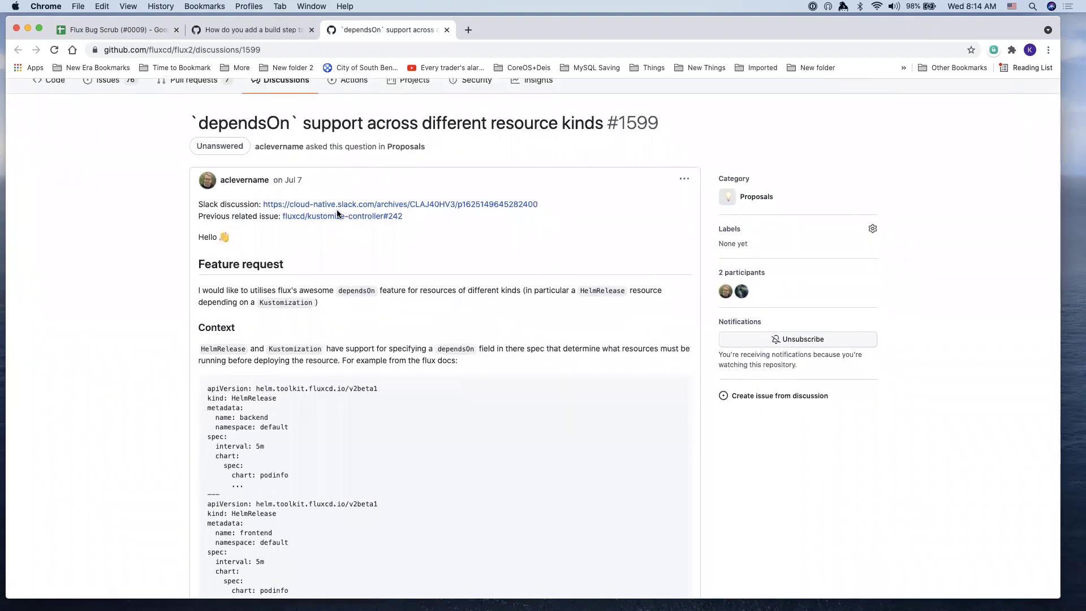
double_click(350, 289)
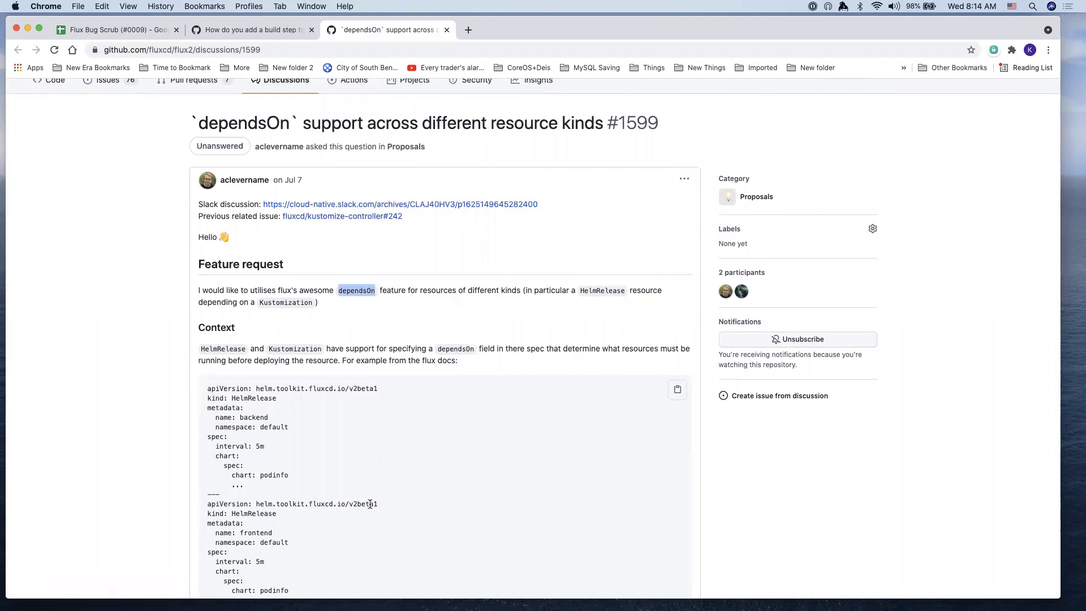
scroll(370, 504, "down", 4)
left_click(299, 392)
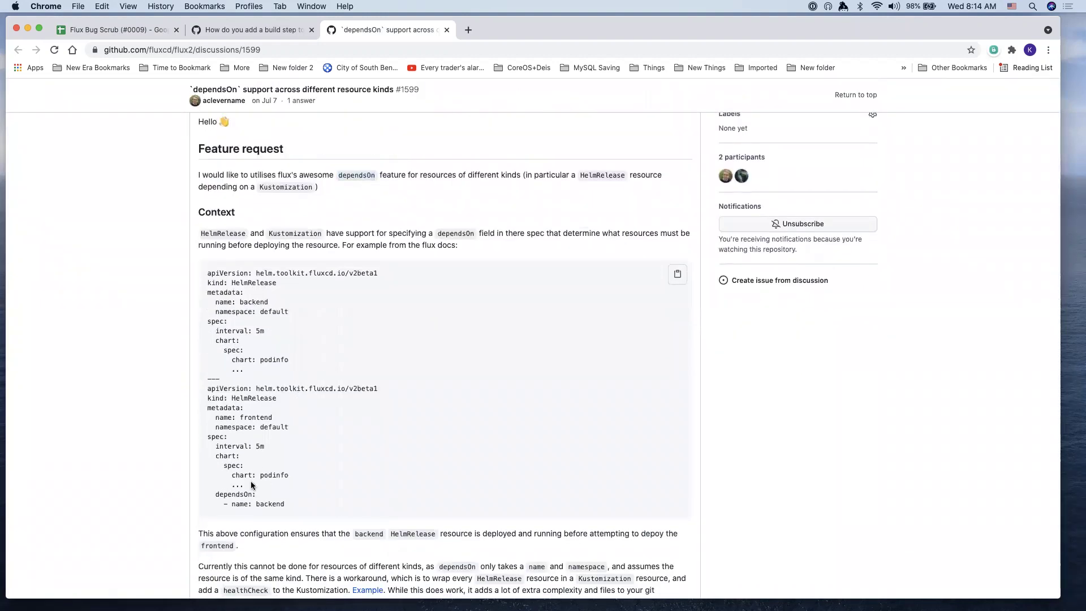
Enlarge the page to 125% and highlight the Context example configuration, followed by its `dependsOn:` line
key("super+equal")
key("super+equal")
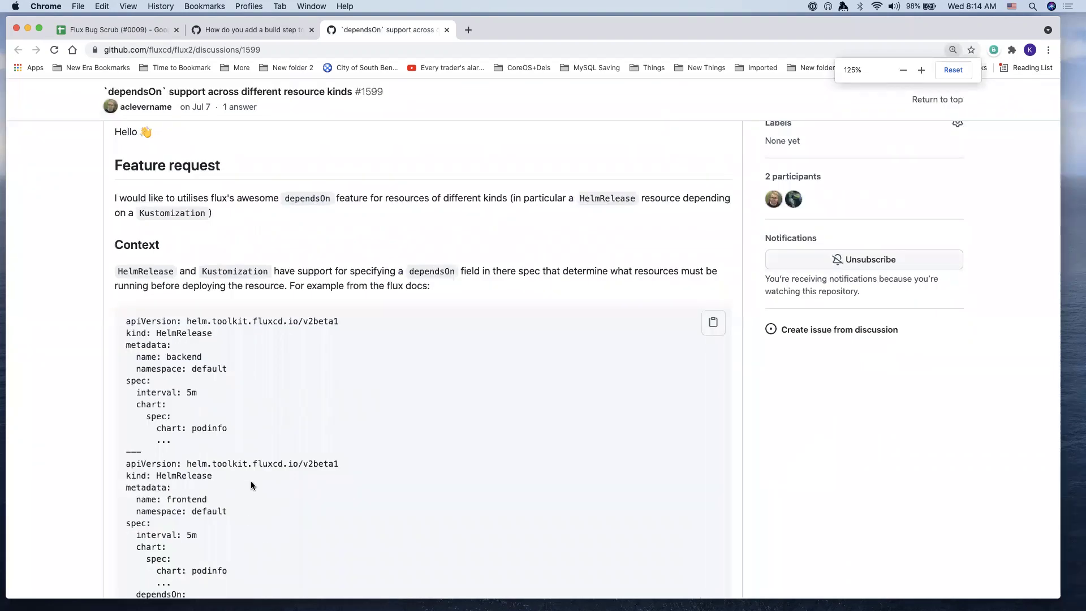
scroll(250, 481, "down", 3)
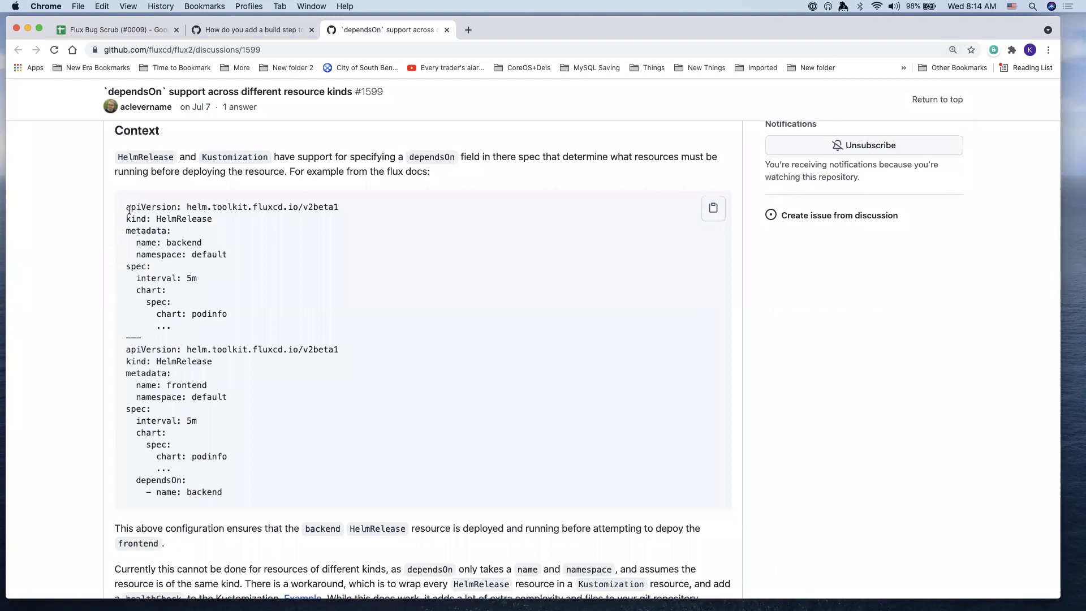
left_click_drag(127, 203, 266, 513)
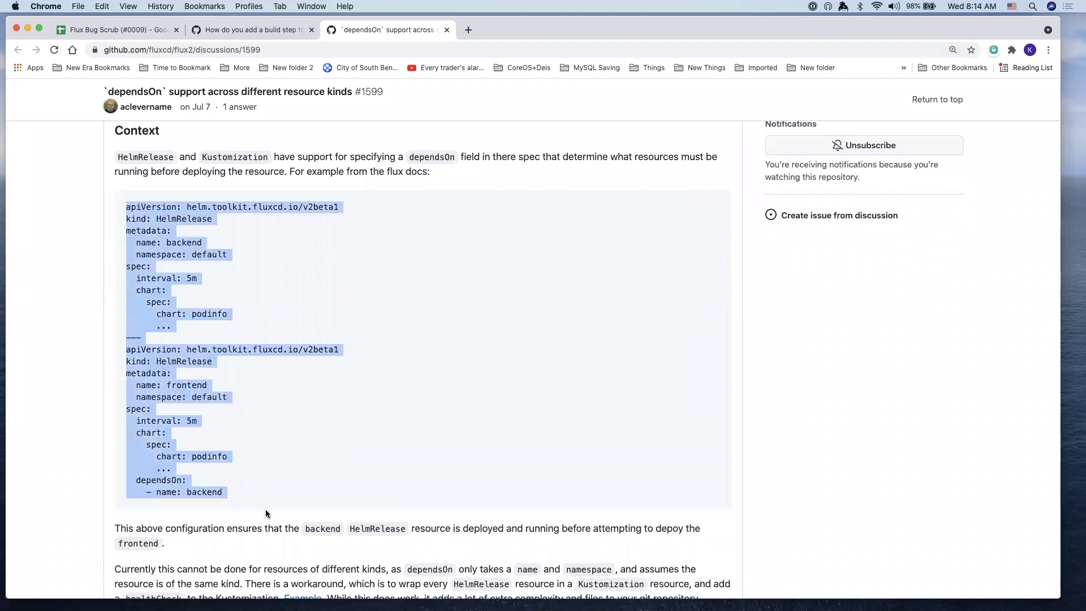
left_click(271, 496)
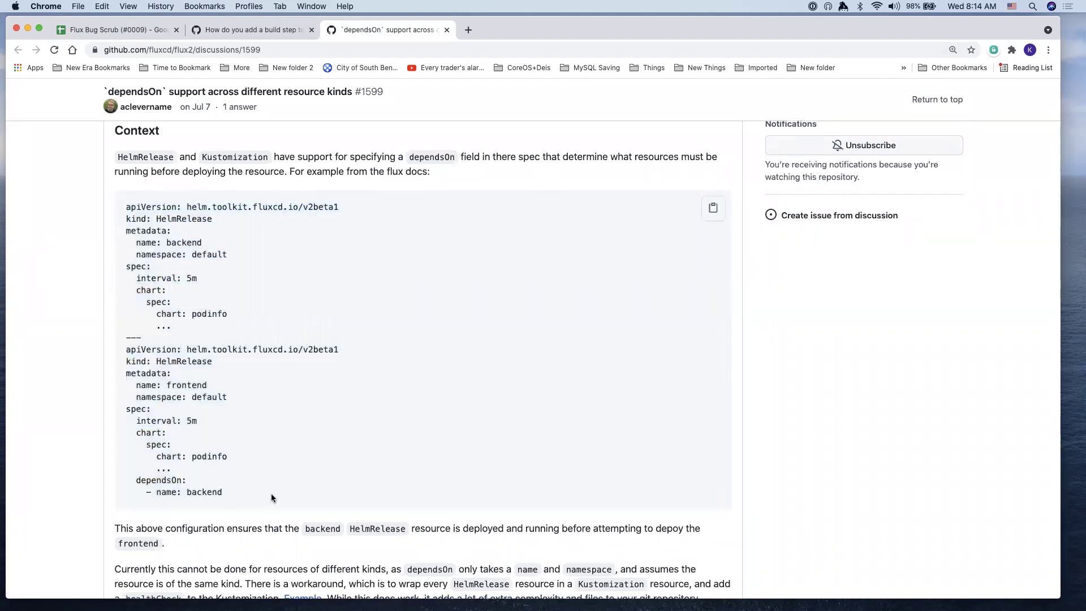
left_click_drag(136, 479, 187, 480)
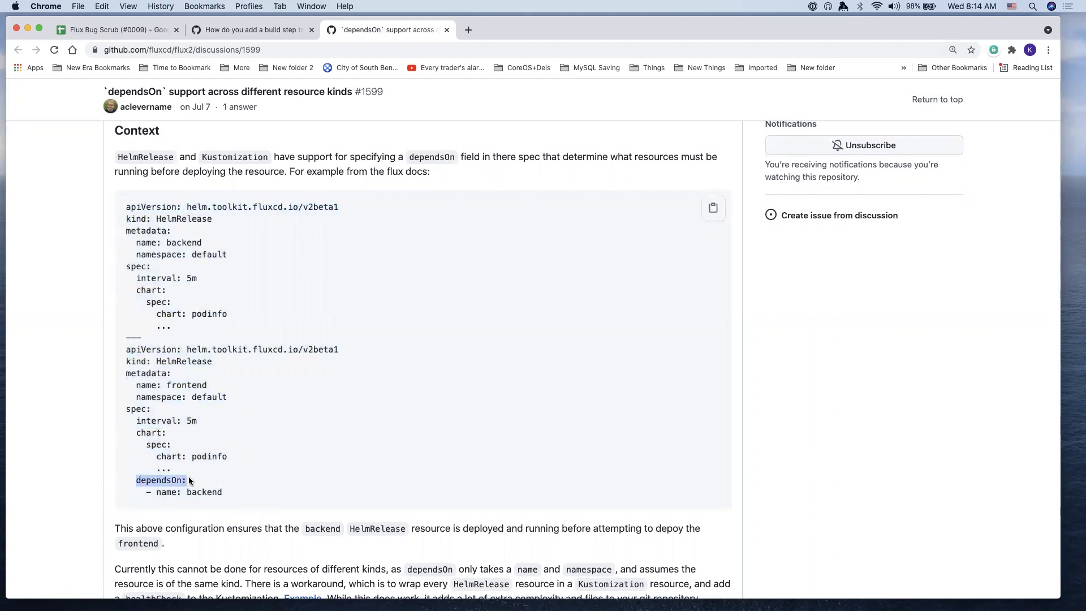
left_click(133, 409)
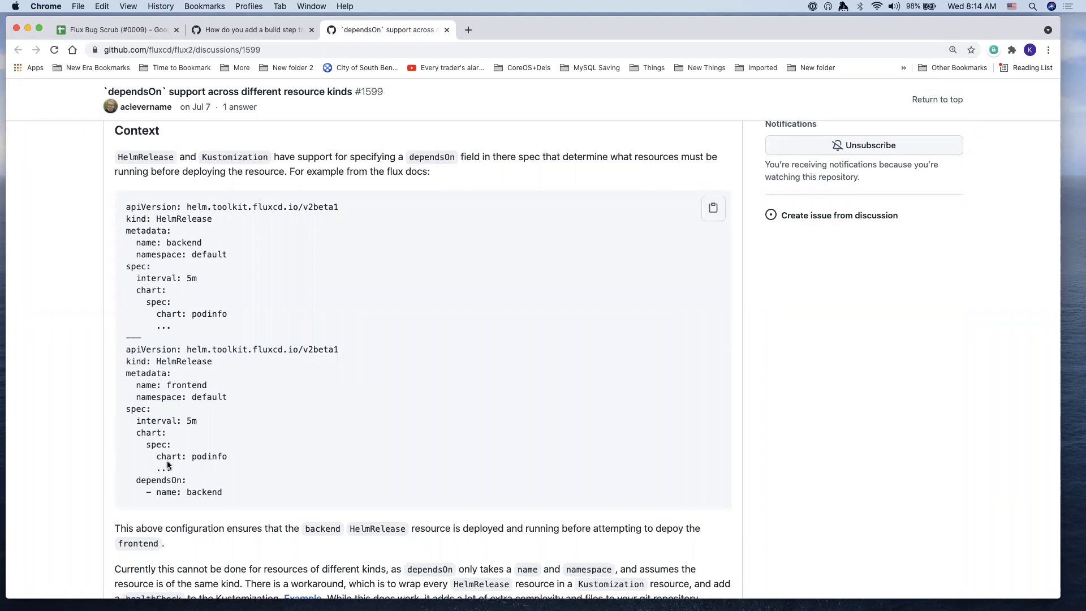
Highlight the `name: backend` entry under `dependsOn` in the frontend HelmRelease example
left_click_drag(156, 491, 223, 494)
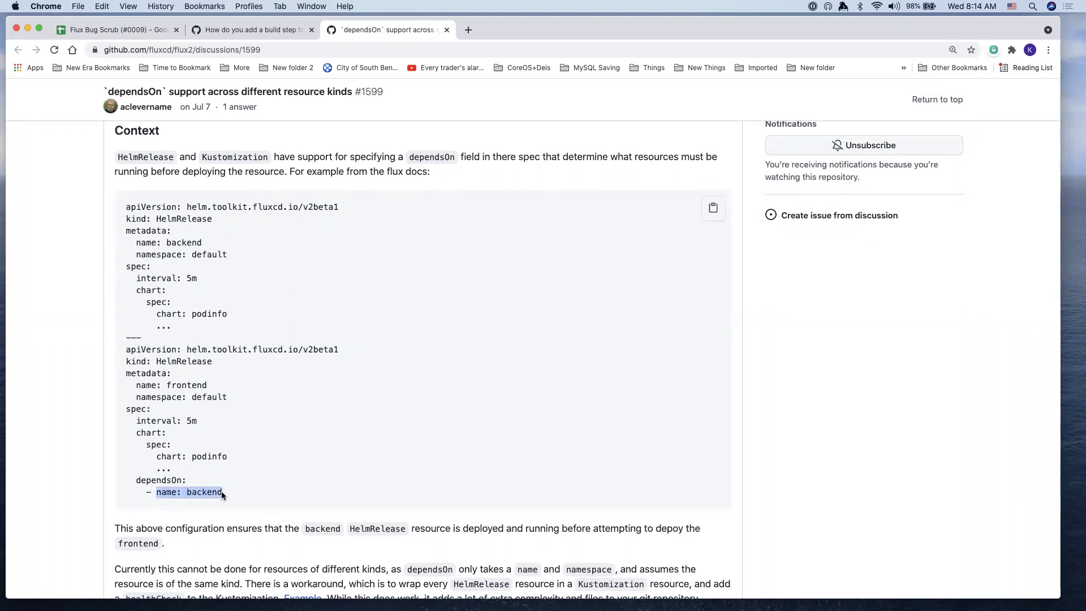
left_click(147, 493)
left_click_drag(147, 493, 229, 495)
left_click(229, 497)
left_click_drag(221, 492, 154, 489)
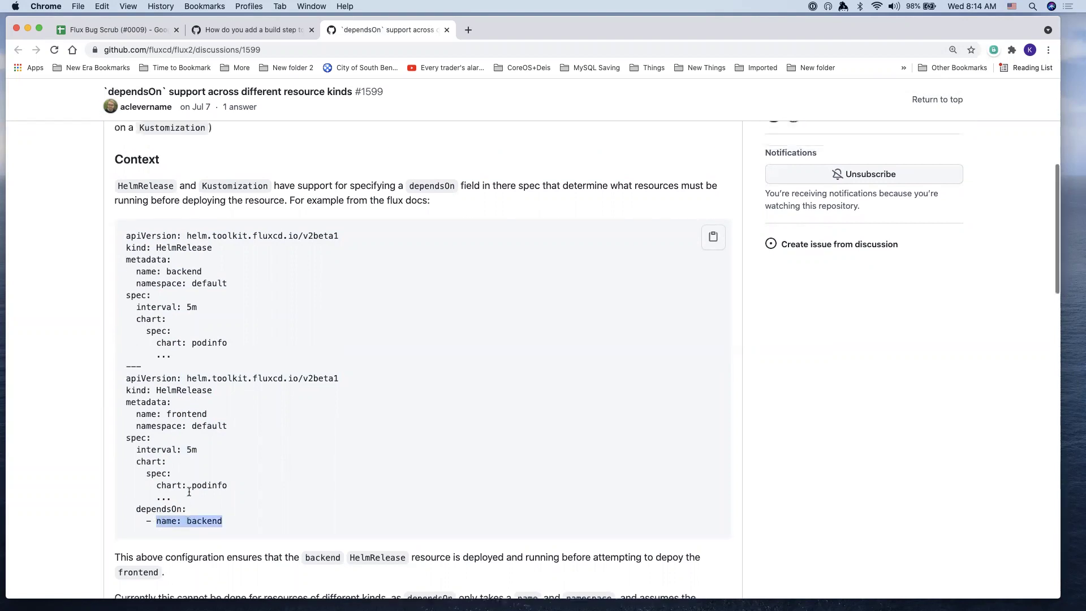
Re-examine the Context example, highlighting the first resource's `HelmRelease` kind and the `backend` value under `dependsOn`
scroll(189, 492, "up", 5)
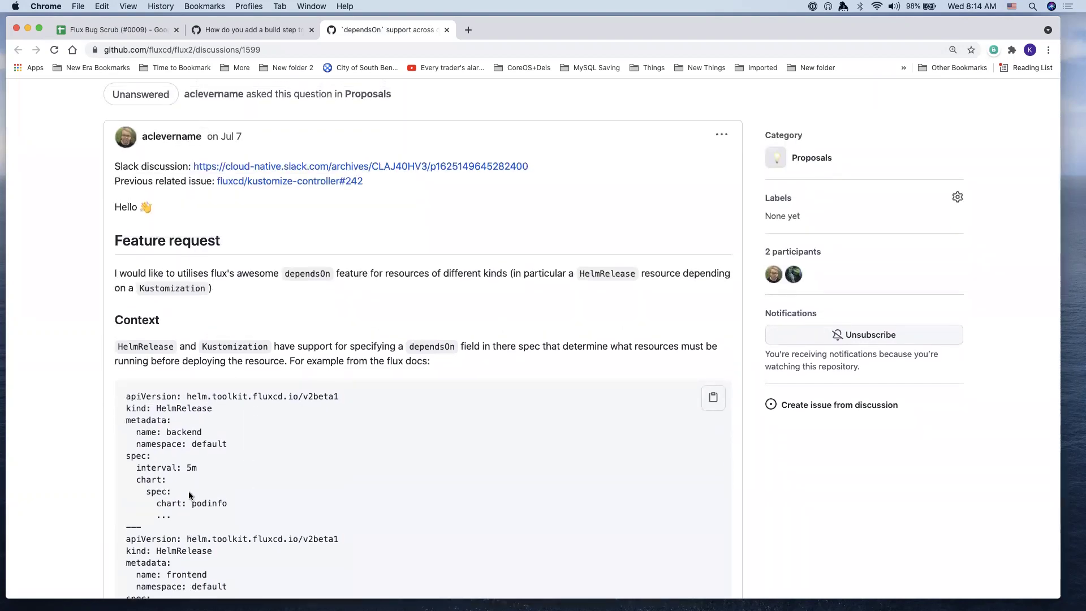
scroll(188, 496, "down", 3)
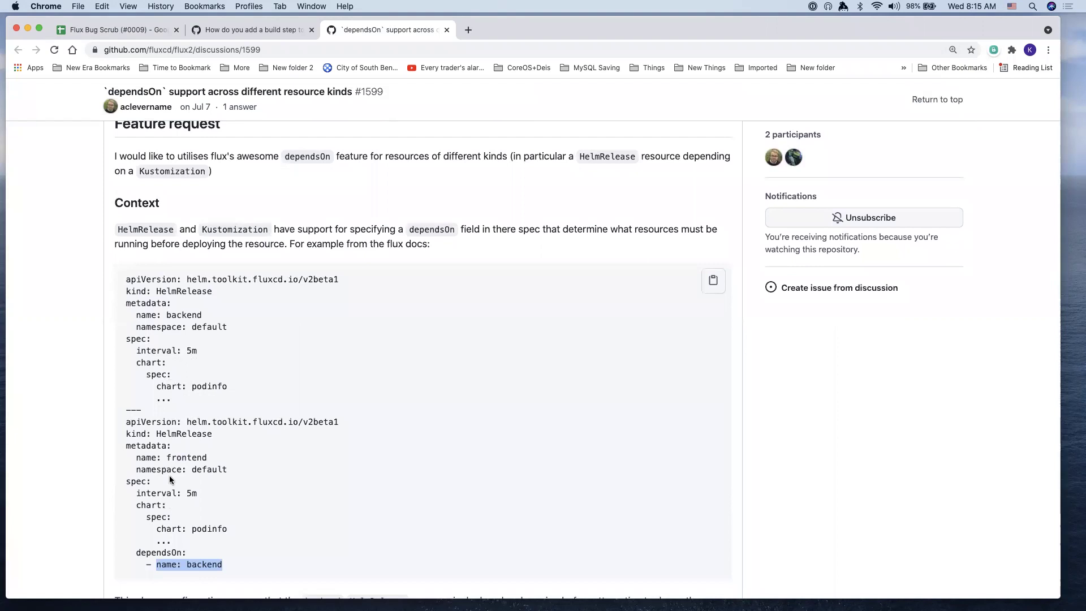
scroll(168, 475, "down", 1)
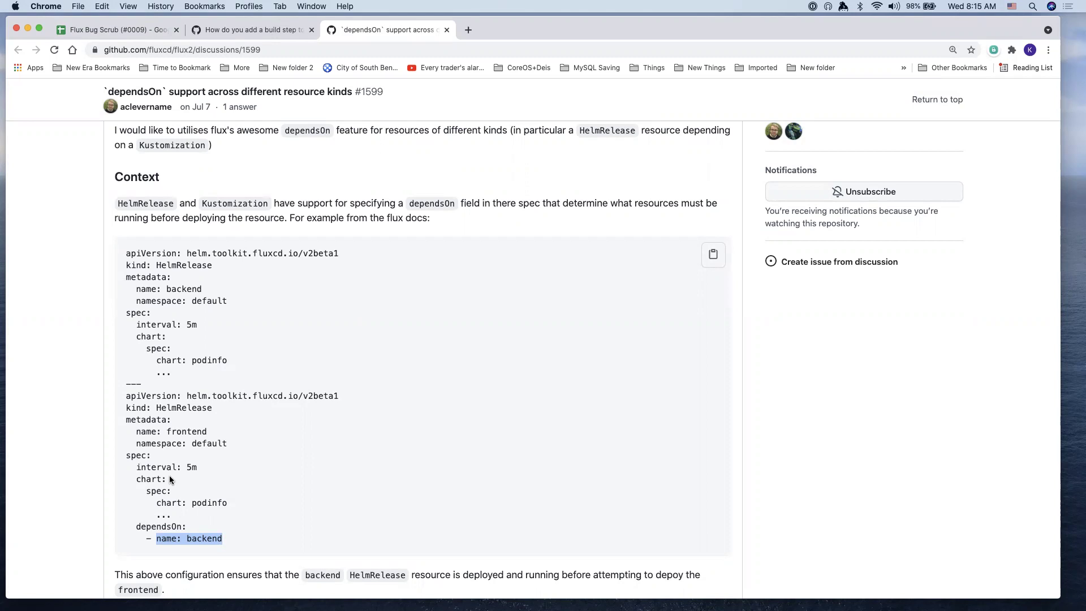
double_click(195, 252)
double_click(183, 265)
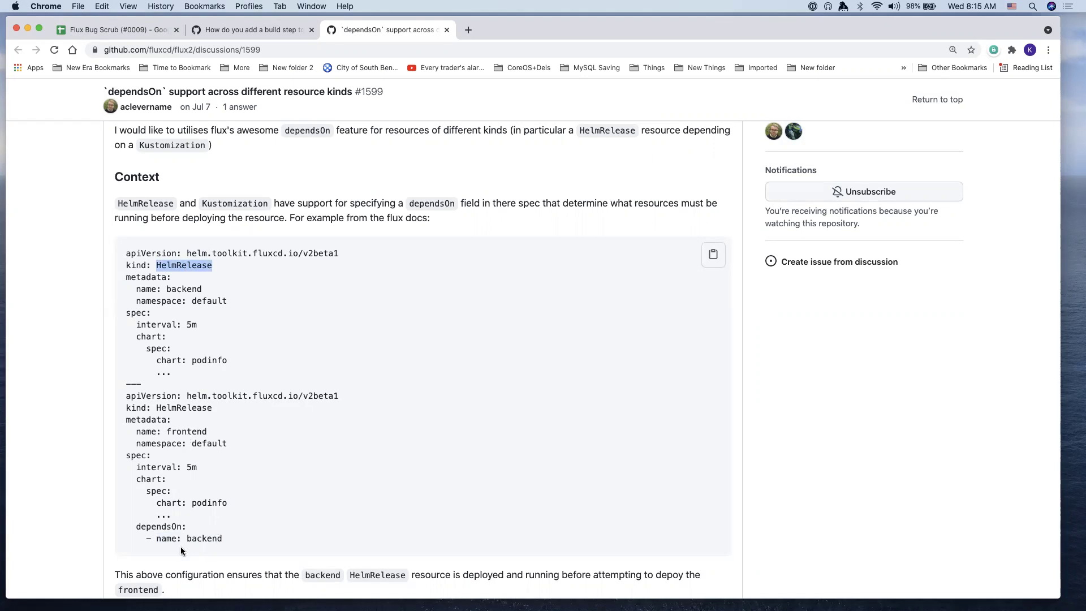
double_click(195, 535)
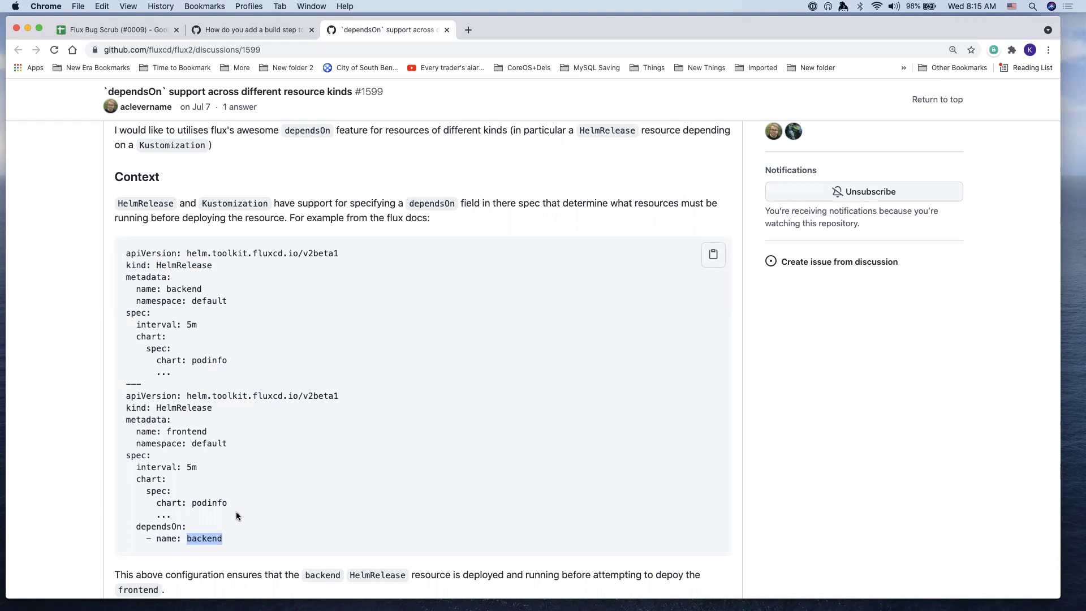
Read the described workaround, the Proposal's example configuration and the Technical discussion section of the post
scroll(235, 511, "down", 10)
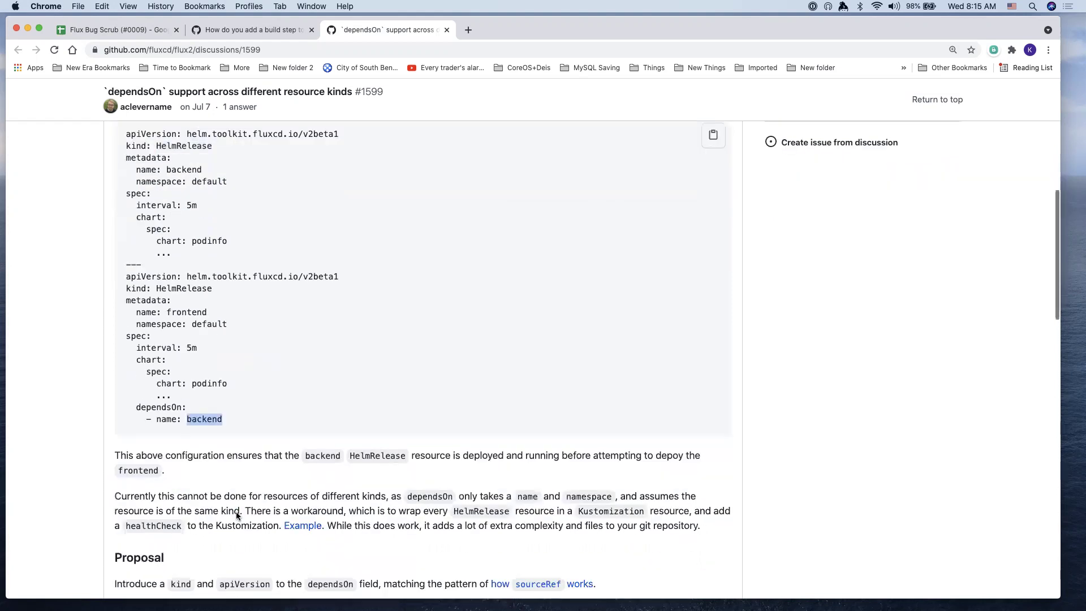
scroll(236, 515, "down", 3)
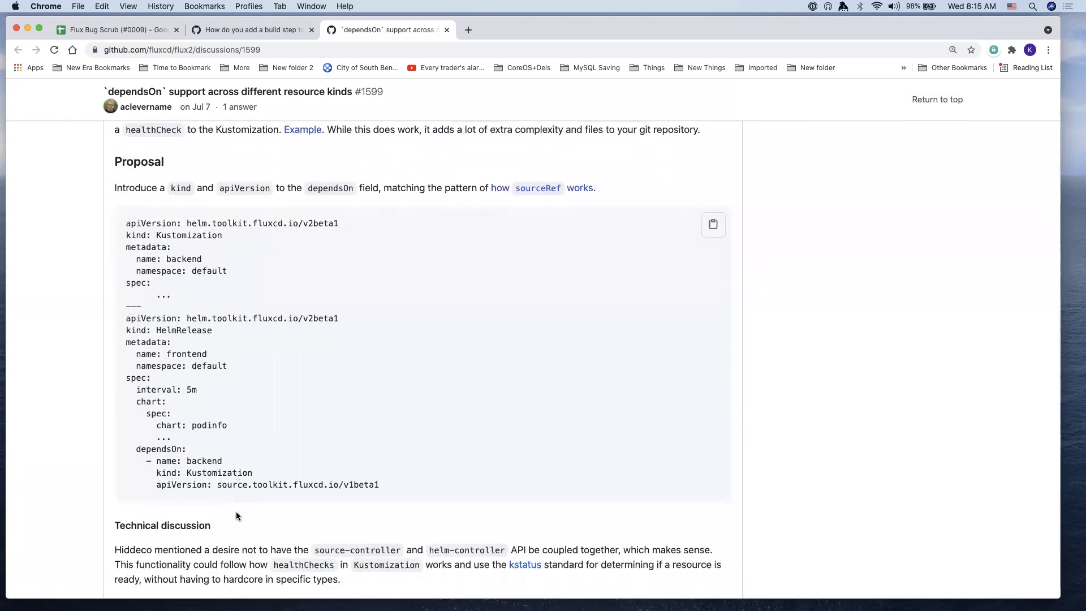
scroll(235, 511, "down", 1)
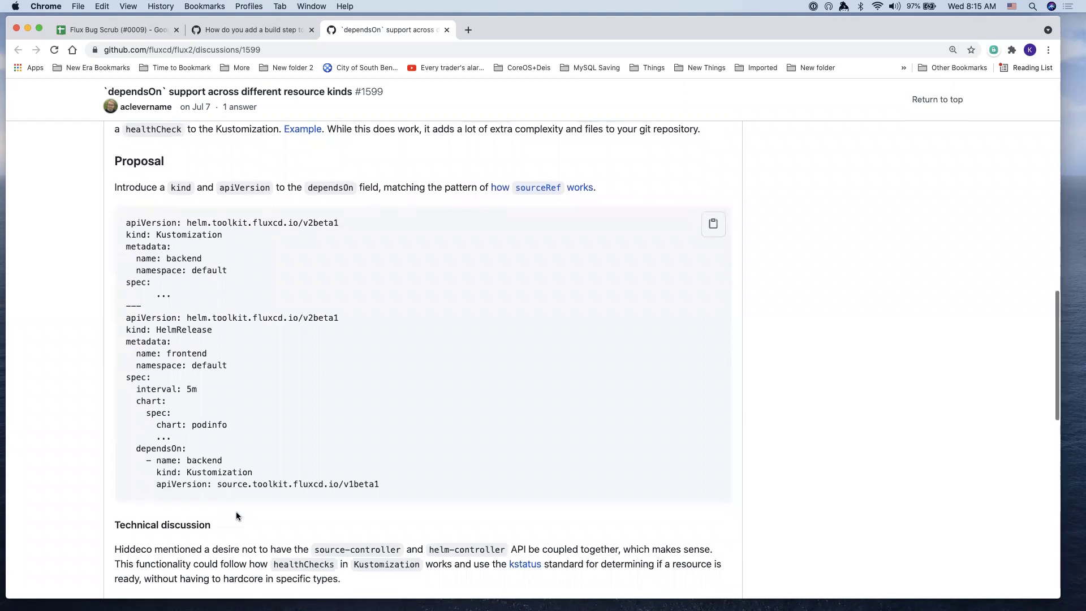
scroll(236, 513, "down", 3)
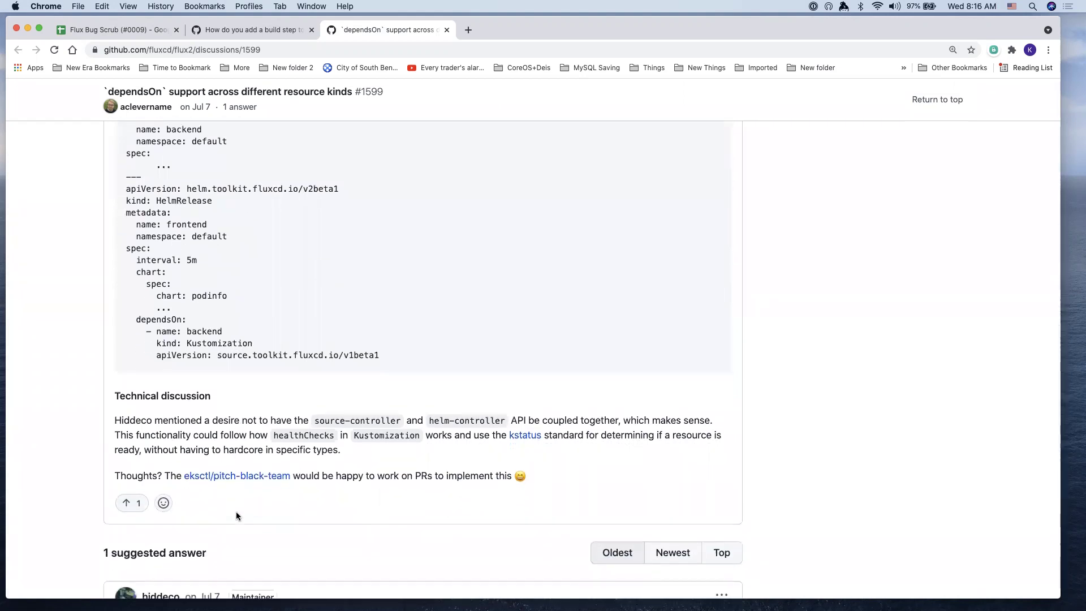
Review the maintainer's suggested reply about `kstatus` limitations and API impact, and mark it as the discussion's answer
scroll(236, 511, "down", 10)
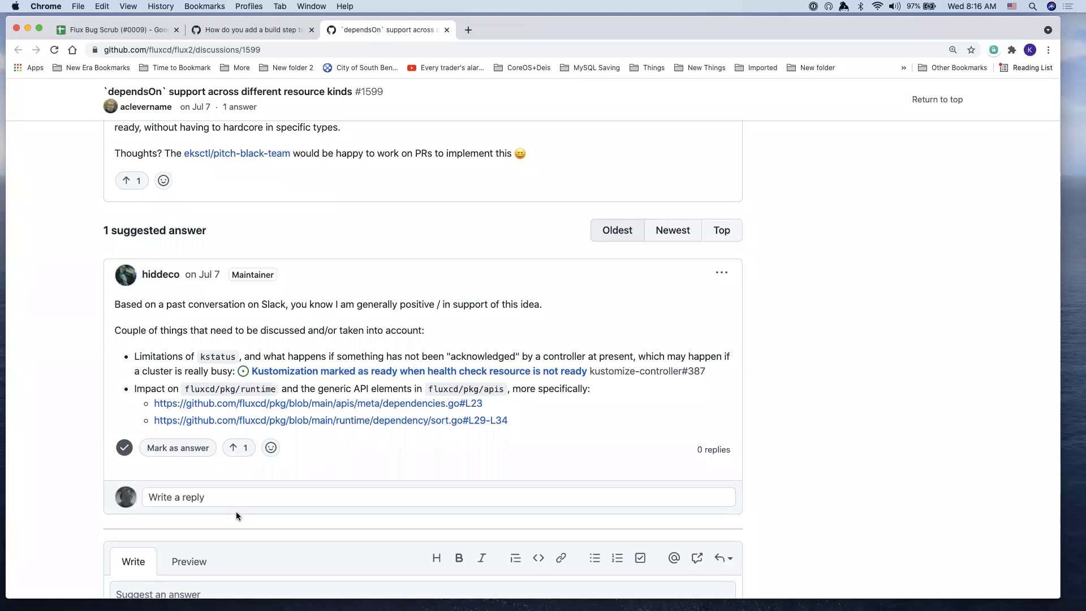
scroll(236, 511, "up", 1)
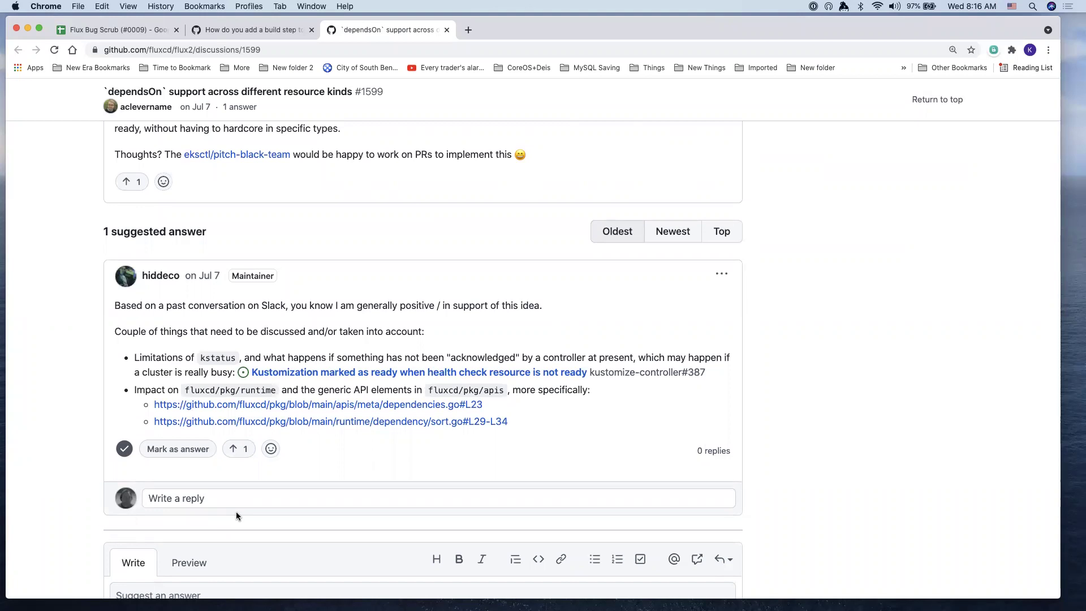
scroll(235, 511, "down", 2)
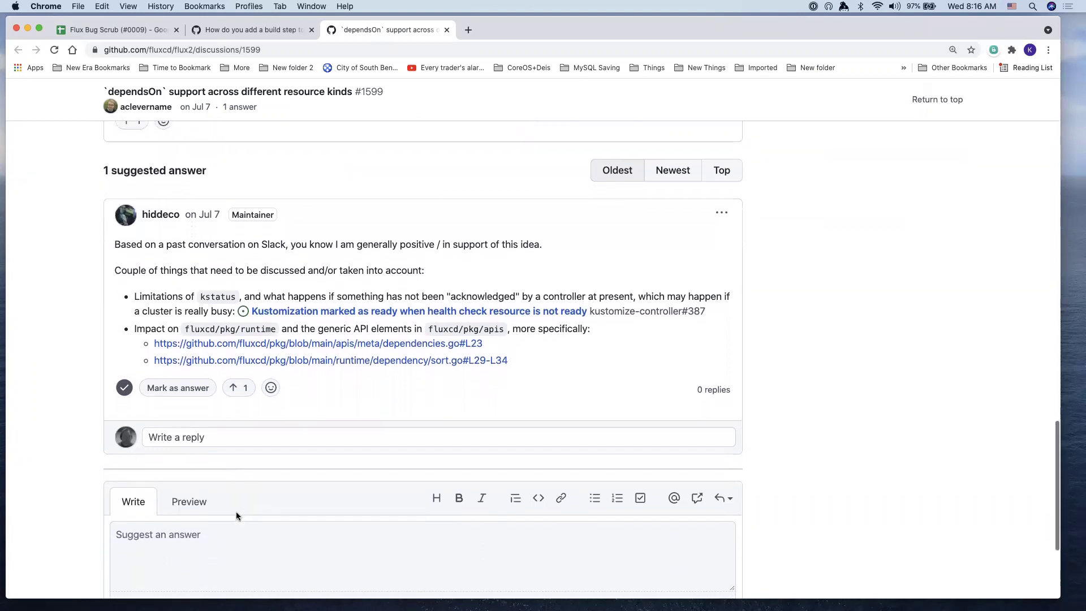
scroll(236, 515, "up", 1)
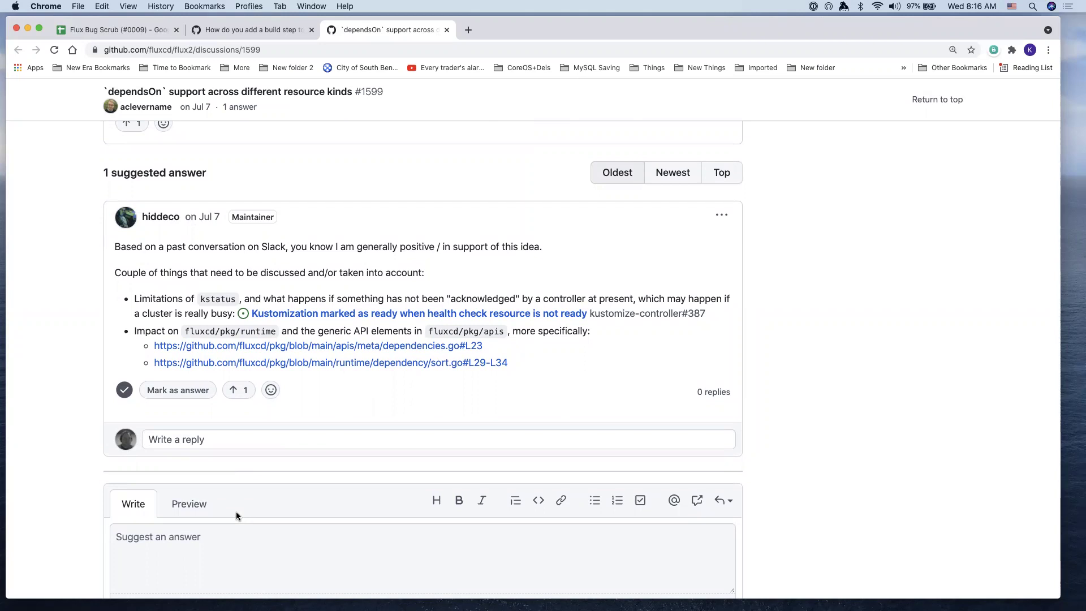
scroll(236, 511, "up", 3)
scroll(235, 511, "up", 2)
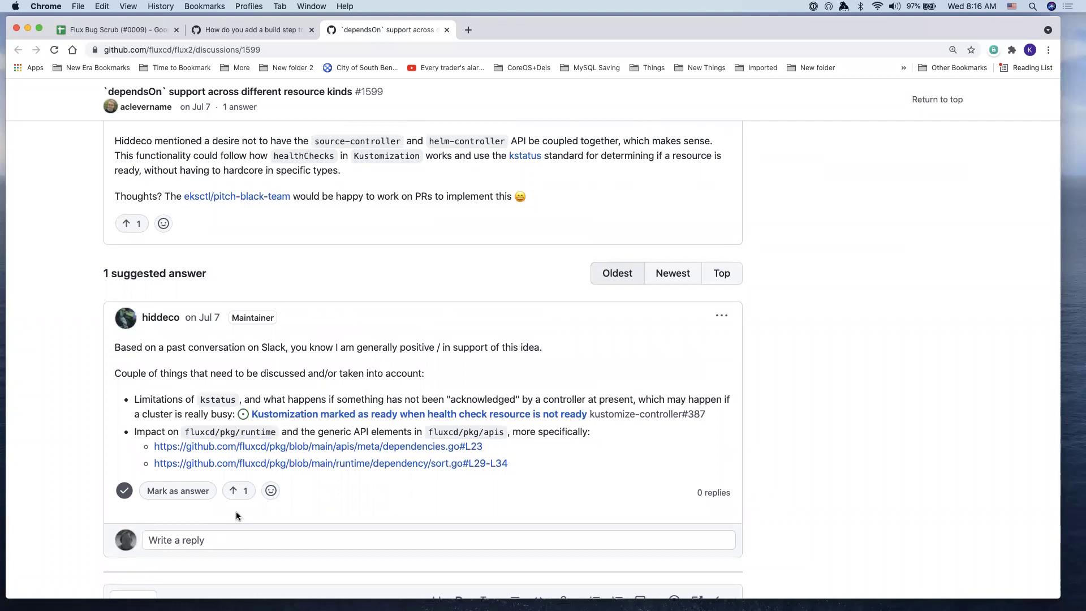
left_click(177, 490)
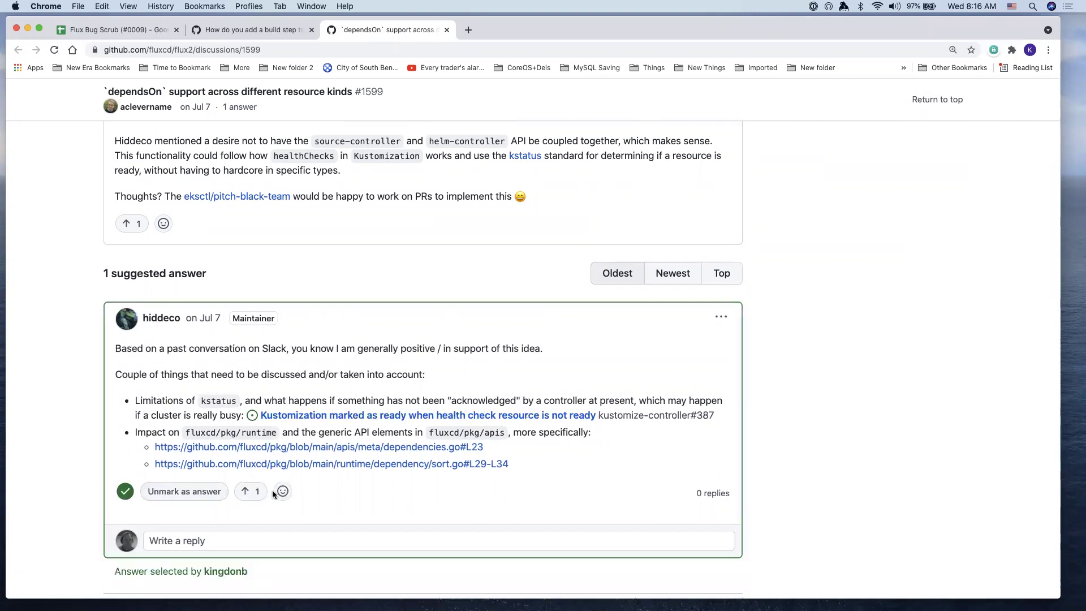
Review the answered discussion again from its header and opening post through to the selected answer's linked kustomize-controller issue
scroll(341, 520, "down", 3)
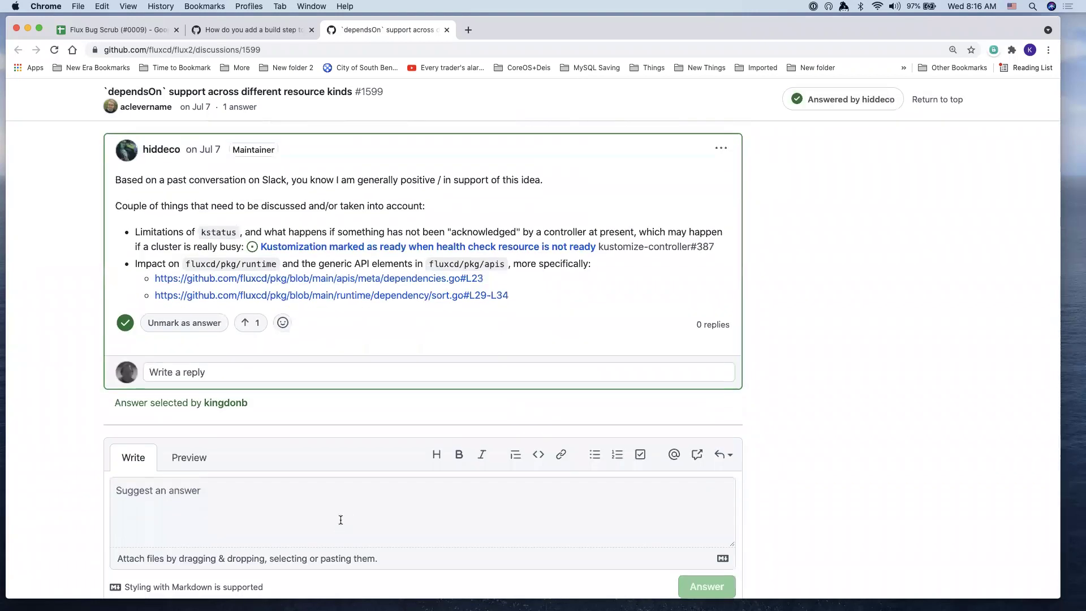
scroll(341, 523, "up", 7)
scroll(341, 523, "up", 10)
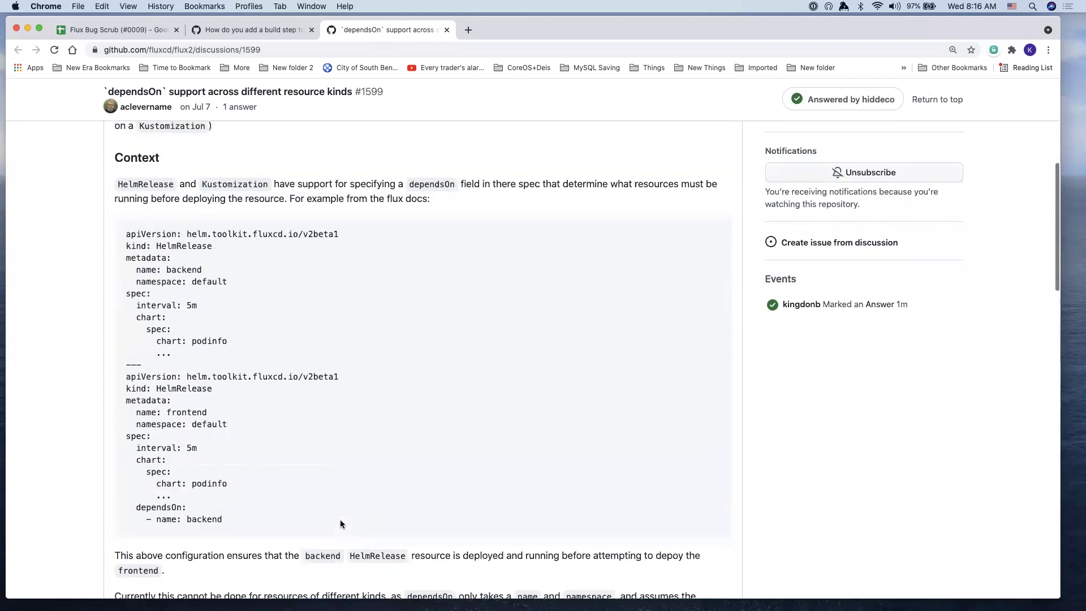
scroll(341, 523, "up", 1)
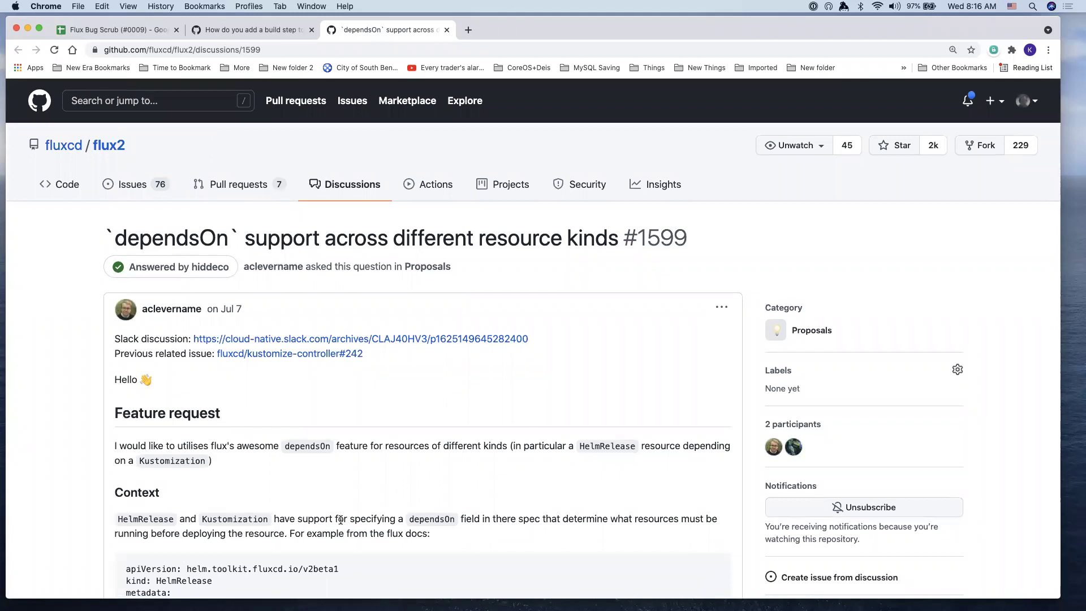
scroll(341, 519, "down", 5)
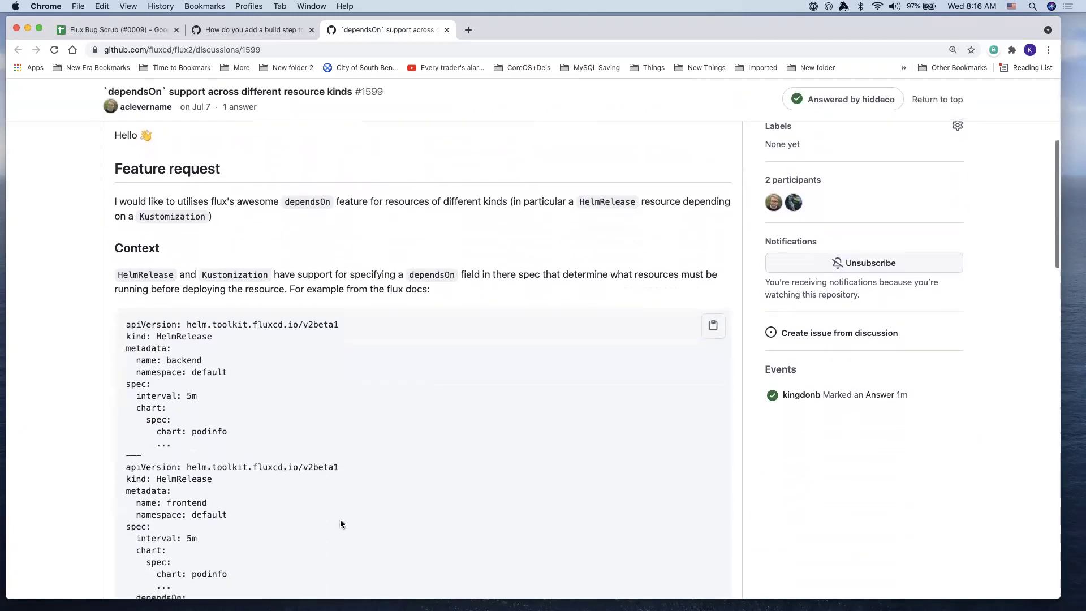
scroll(341, 524, "down", 5)
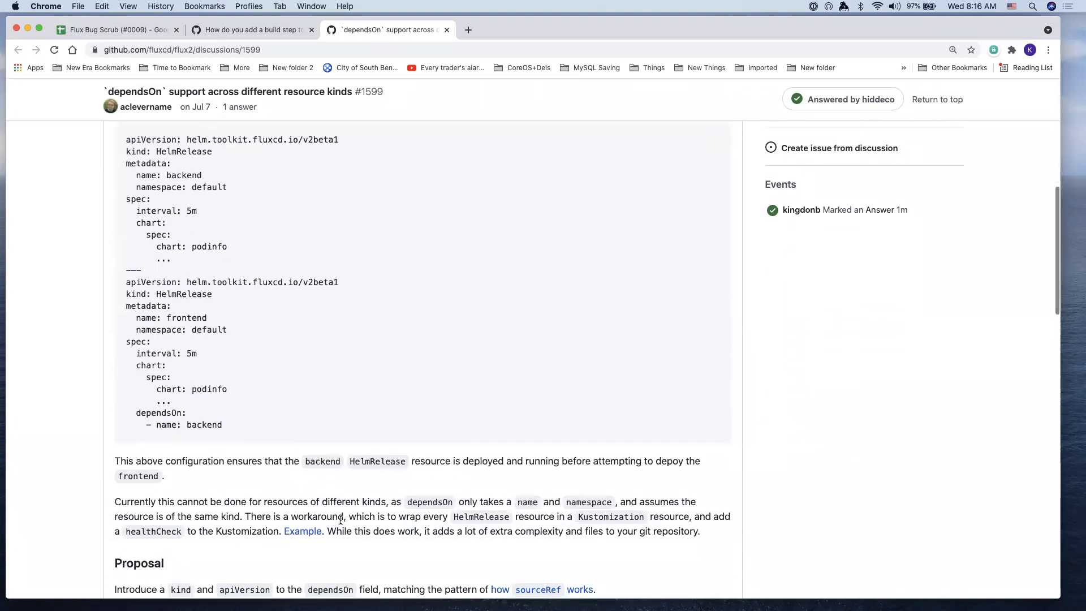
scroll(340, 519, "down", 10)
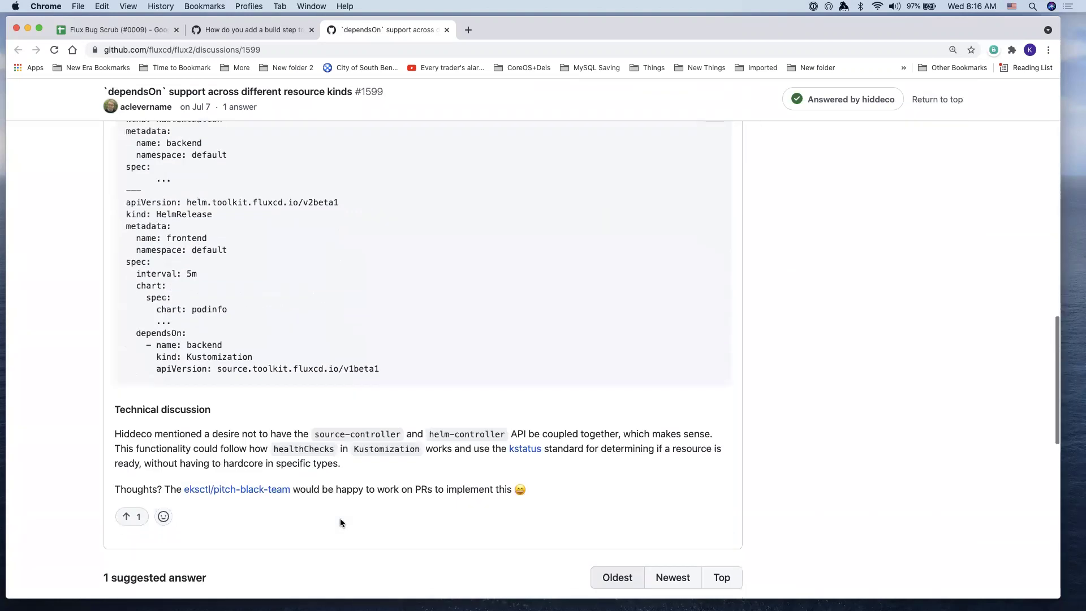
scroll(340, 518, "down", 5)
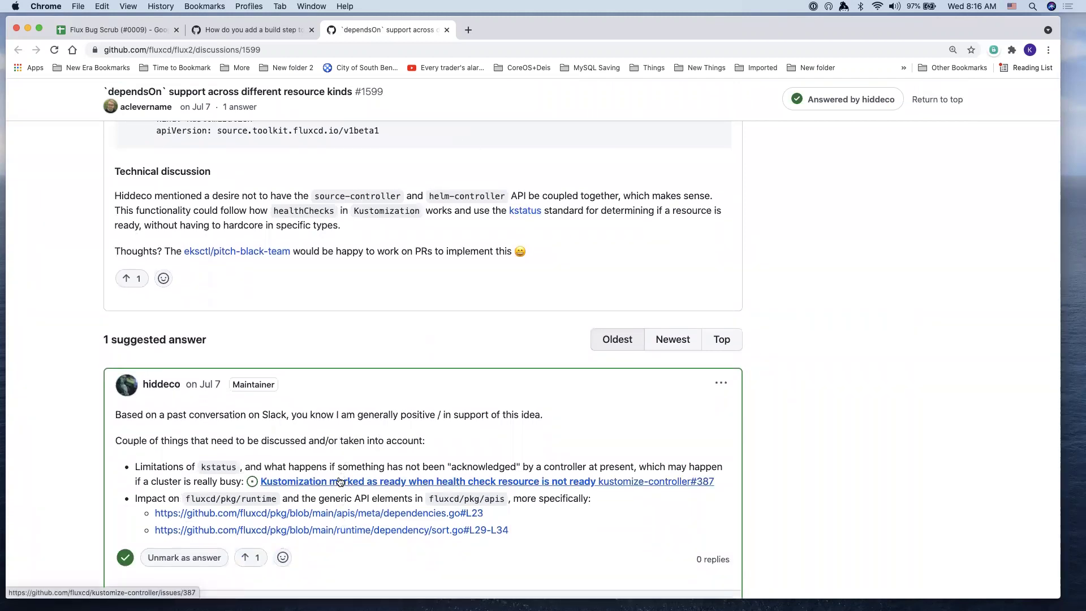
Preview the linked kustomize-controller issue, highlight `kstatus` in the selected answer, and close the `dependsOn` discussion
mouse_move(339, 481)
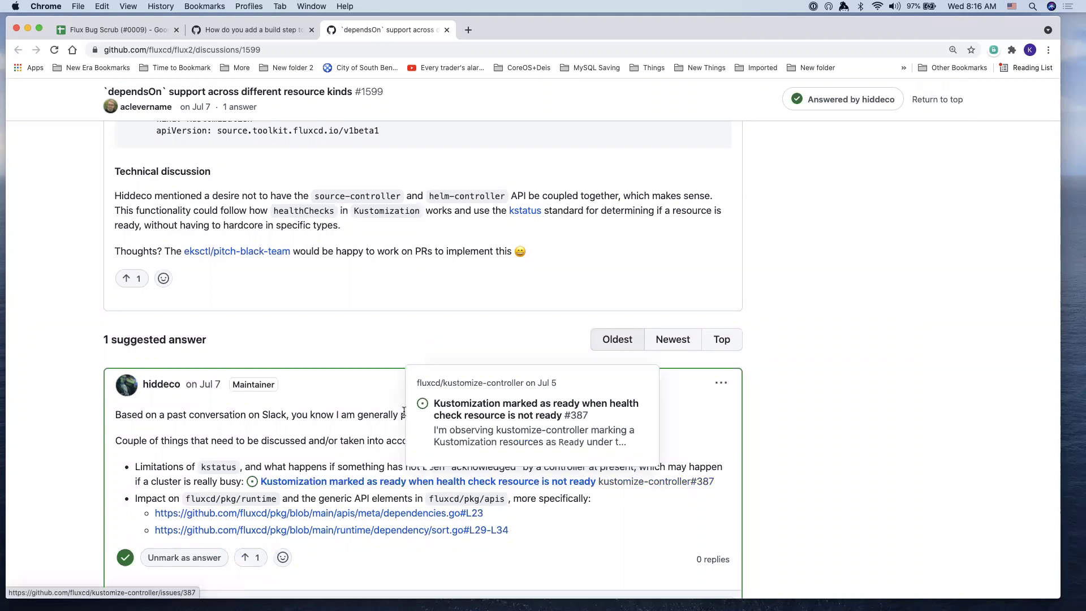
scroll(404, 410, "down", 3)
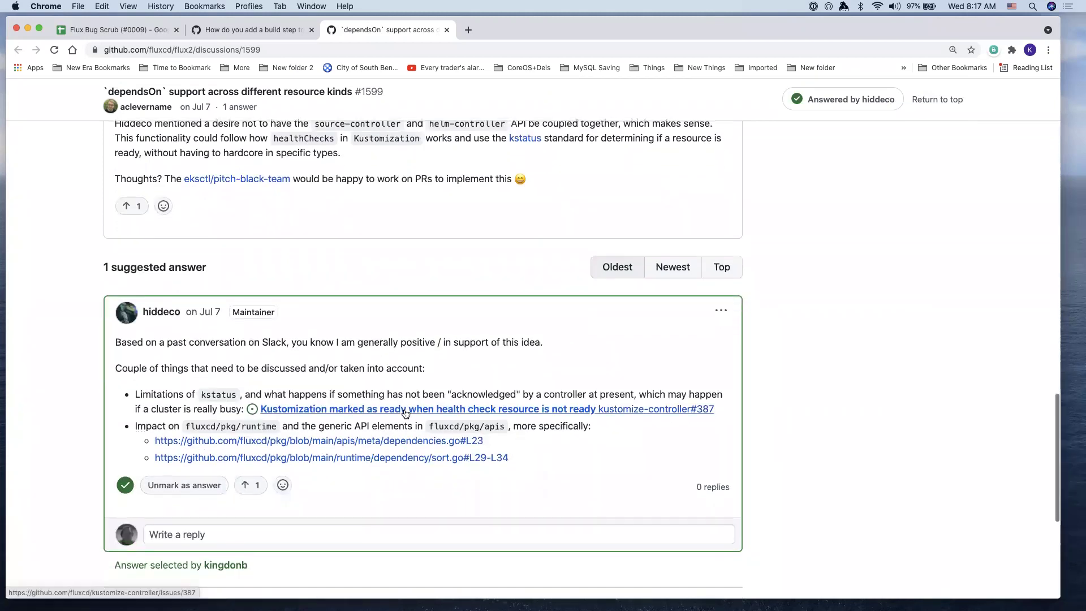
mouse_move(405, 414)
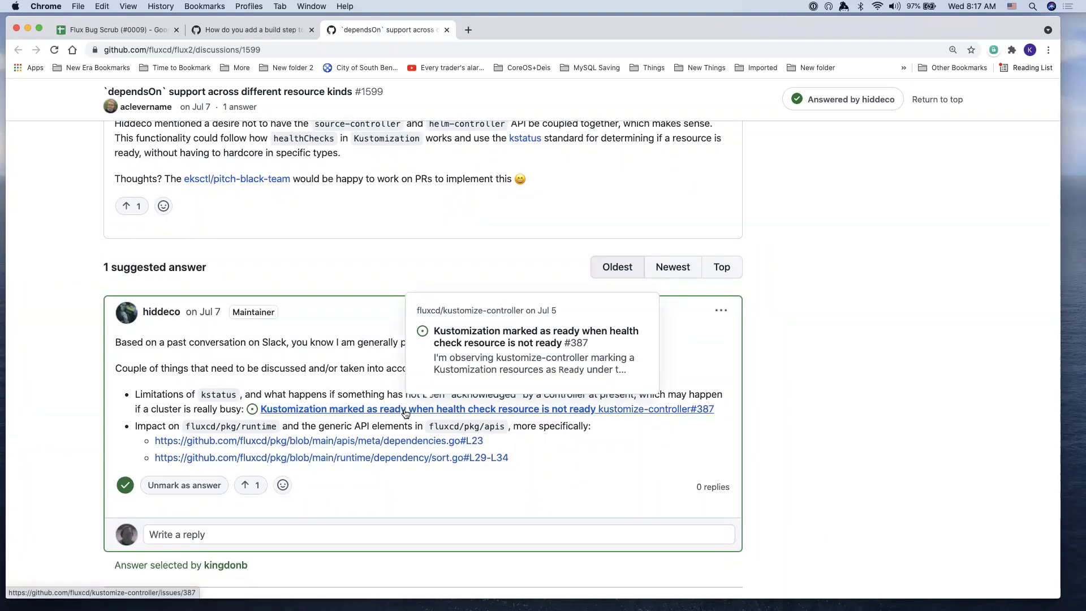
double_click(215, 396)
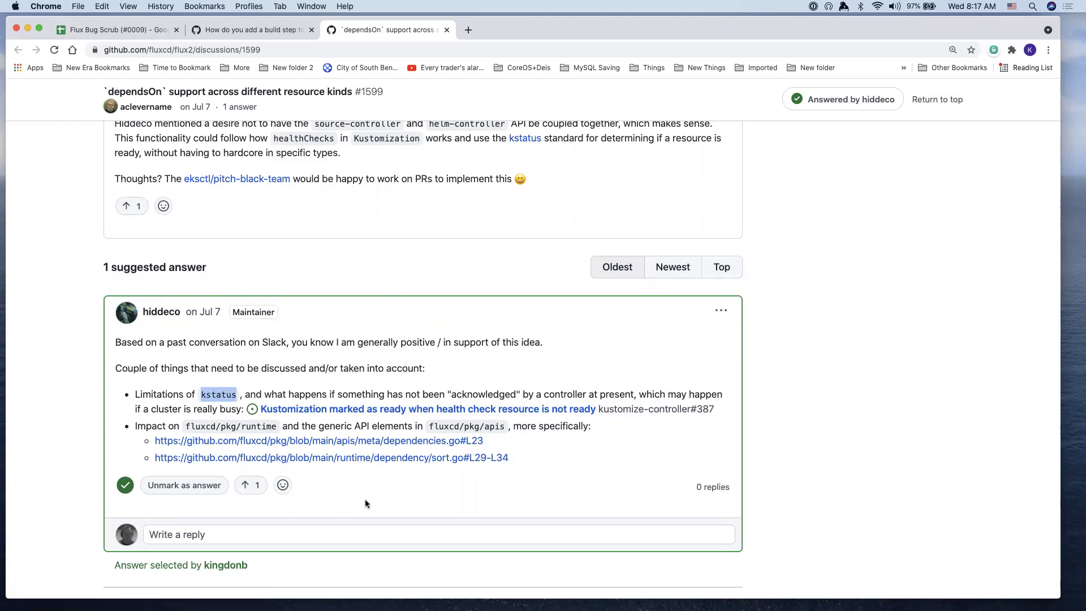
scroll(365, 502, "down", 2)
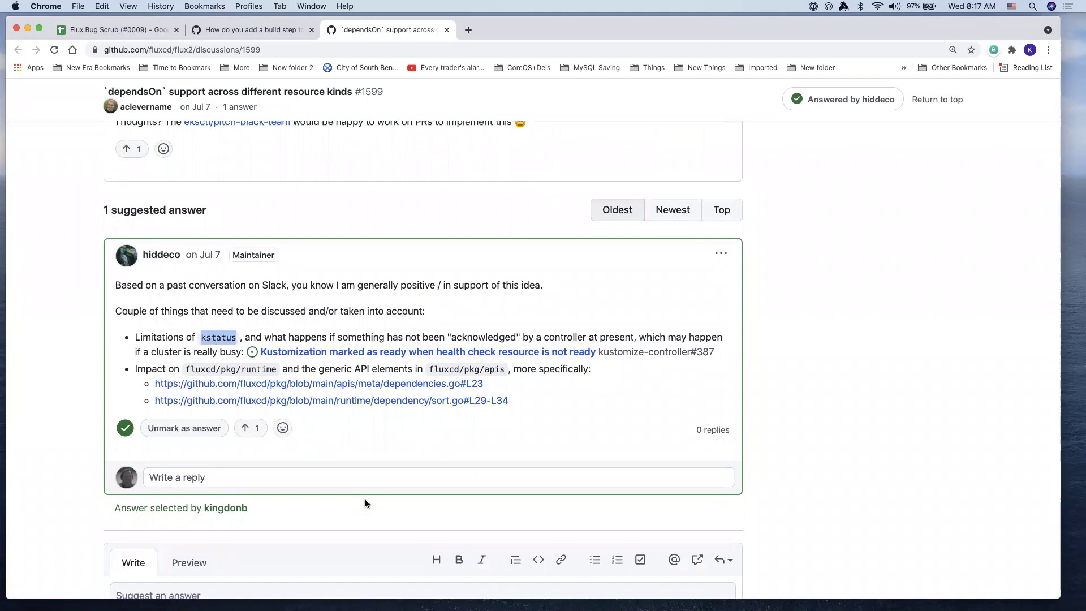
scroll(365, 502, "up", 20)
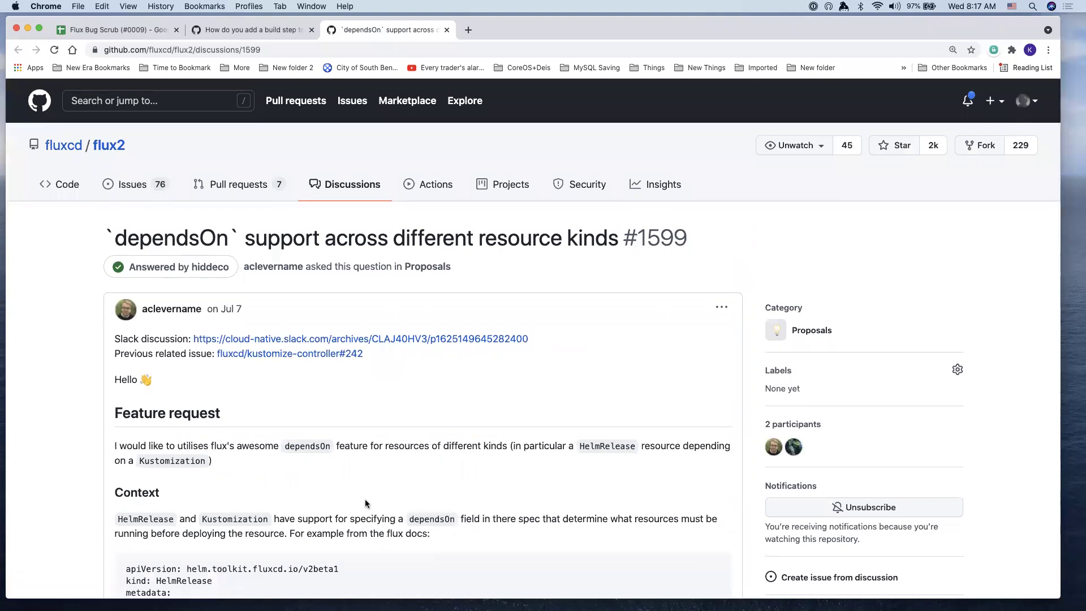
left_click(446, 31)
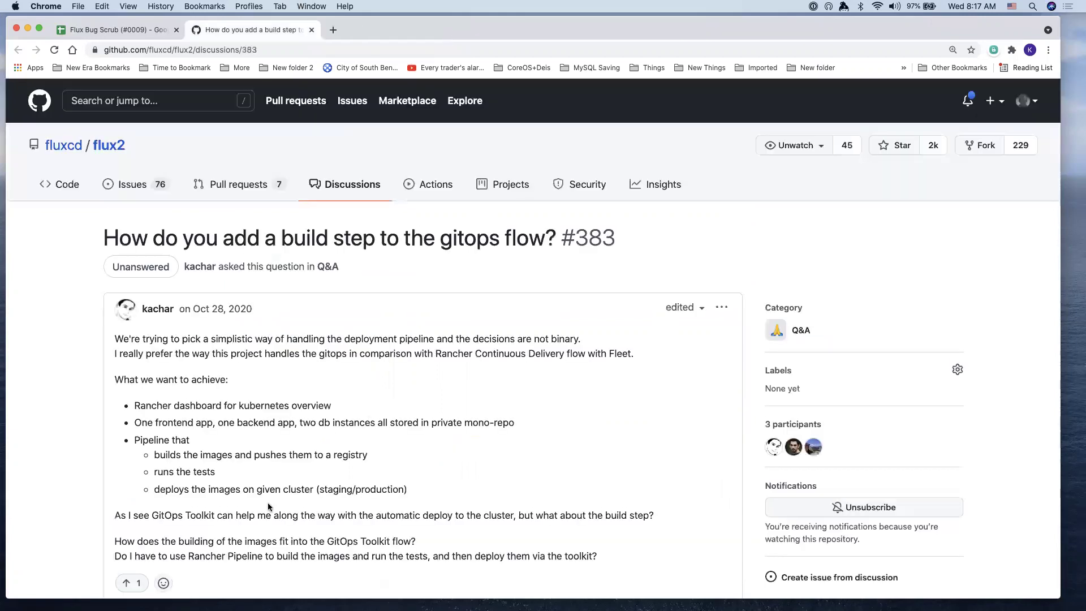
Read the opening question of discussion #383 on adding a build step to the gitops flow, glancing over its suggested answer
scroll(268, 506, "down", 1)
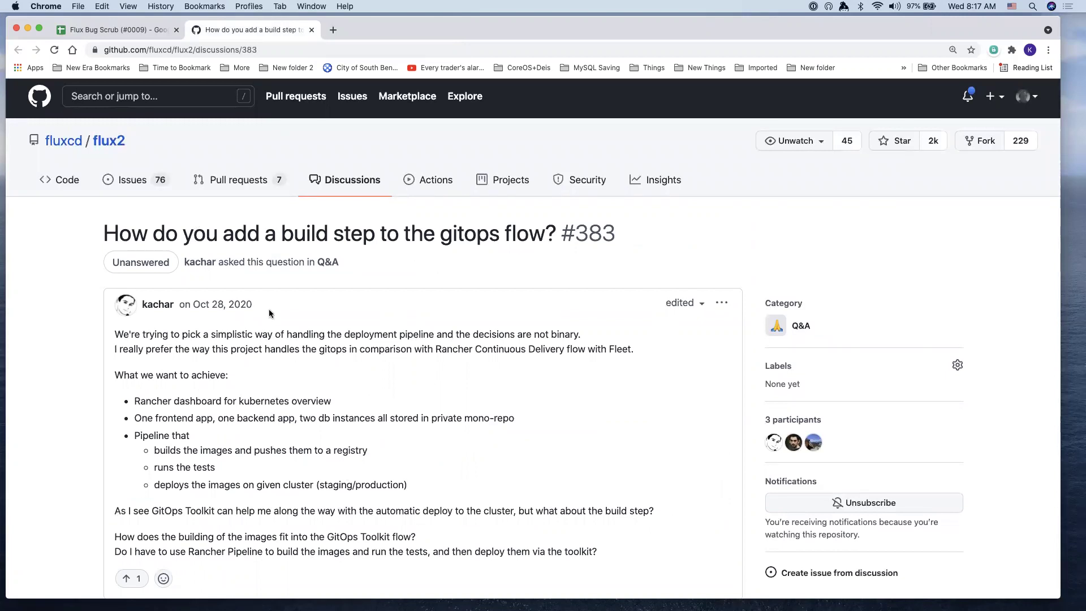
scroll(244, 396, "down", 5)
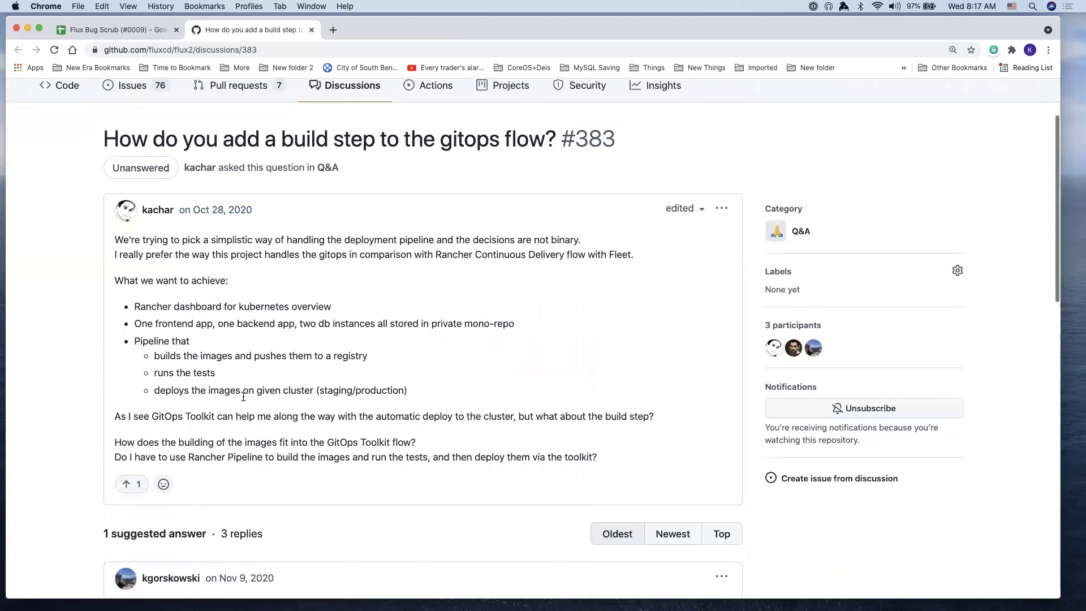
scroll(243, 396, "down", 2)
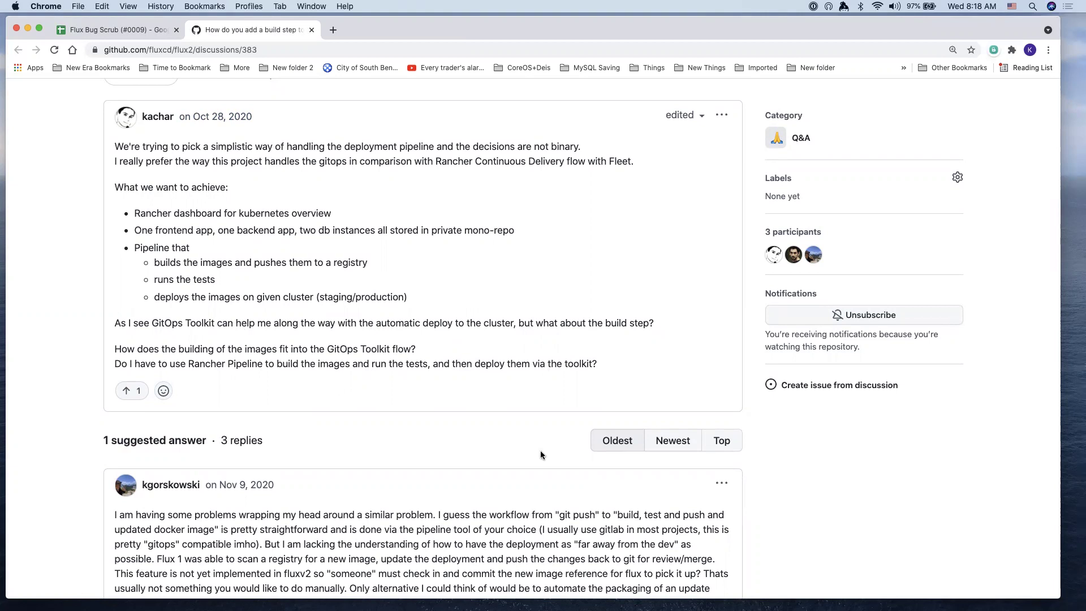
scroll(508, 453, "down", 2)
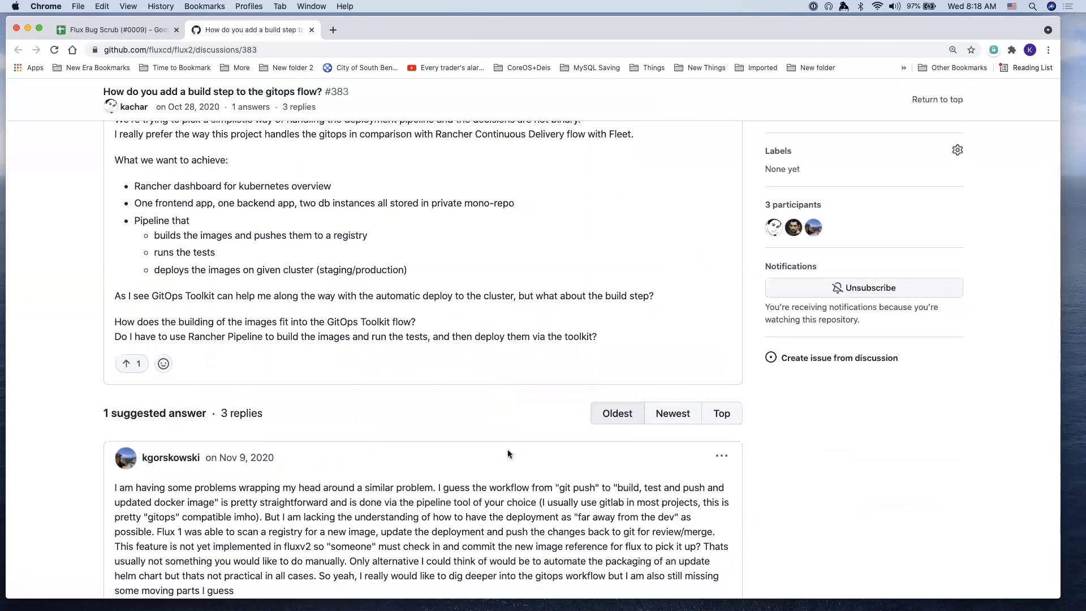
scroll(508, 453, "down", 5)
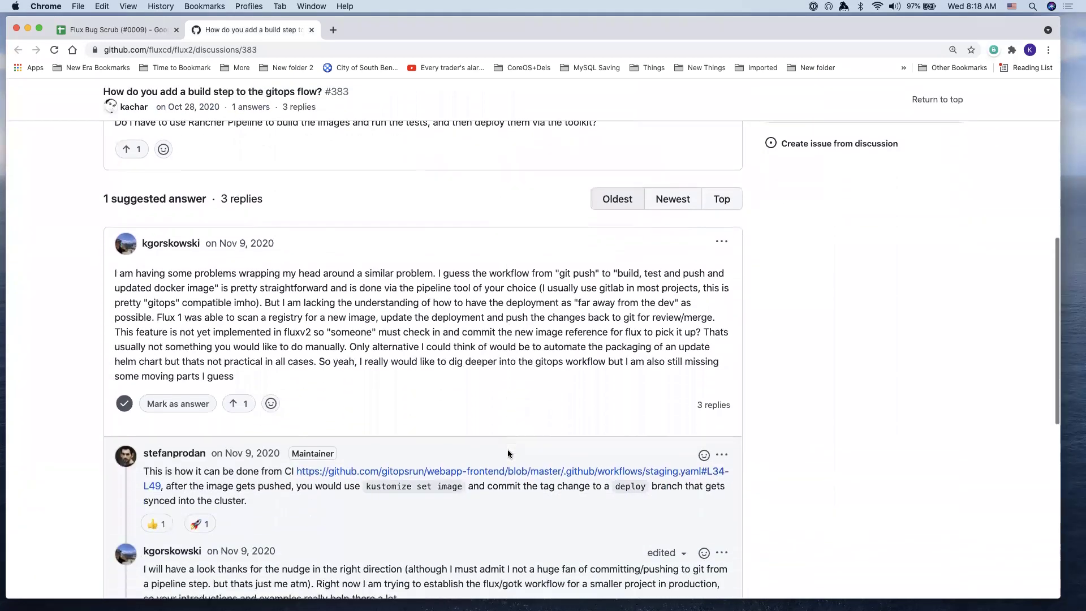
scroll(507, 453, "up", 7)
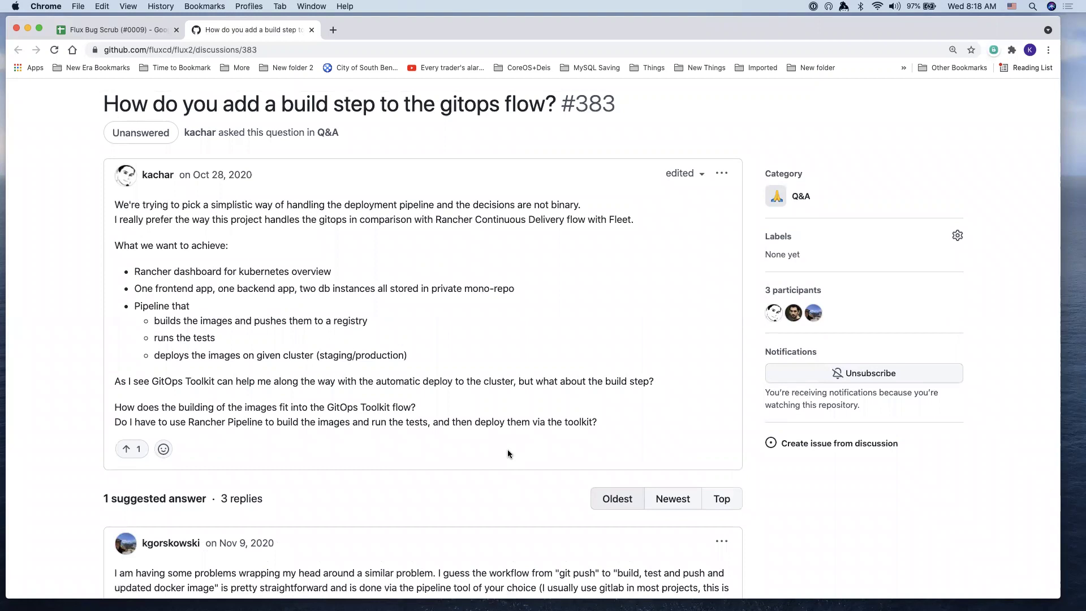
scroll(508, 454, "down", 1)
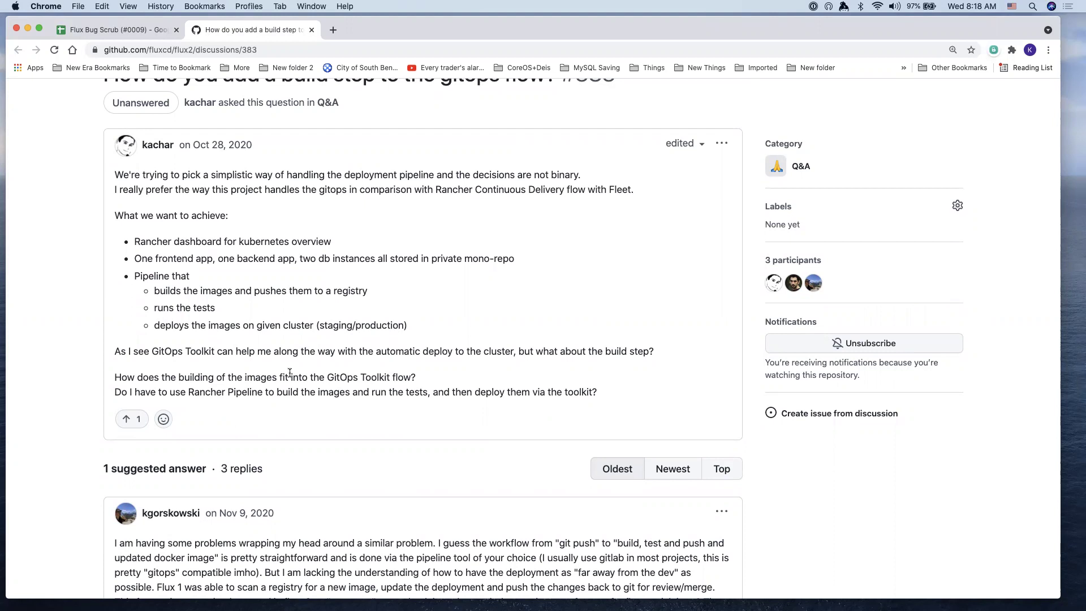
Examine the suggested answer on image update workflows and the maintainer's reply about using `kustomize set image` from CI
scroll(291, 414, "down", 10)
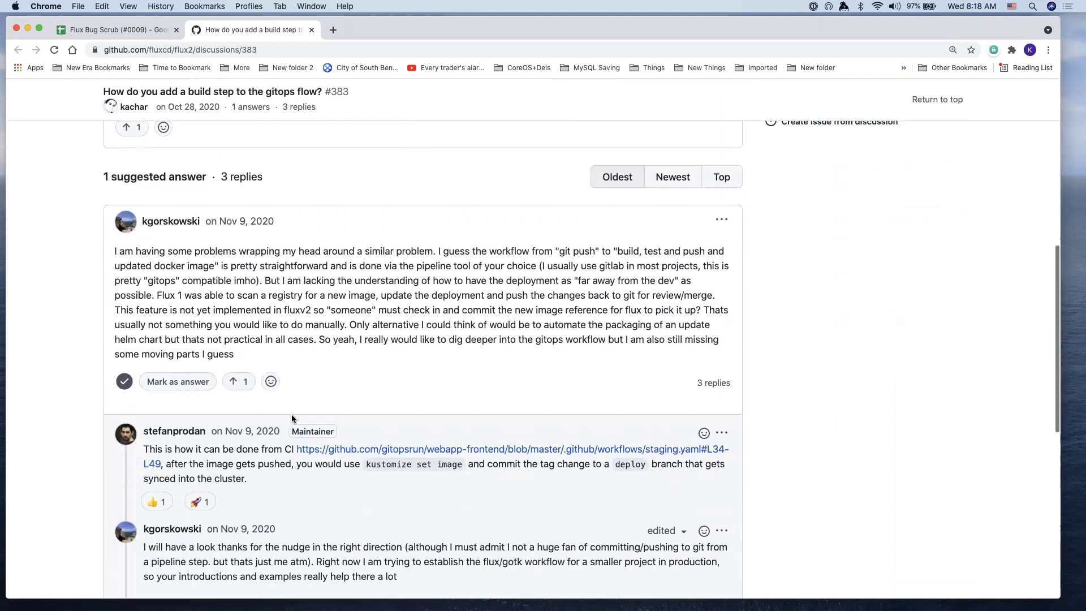
scroll(291, 414, "down", 3)
scroll(291, 413, "up", 9)
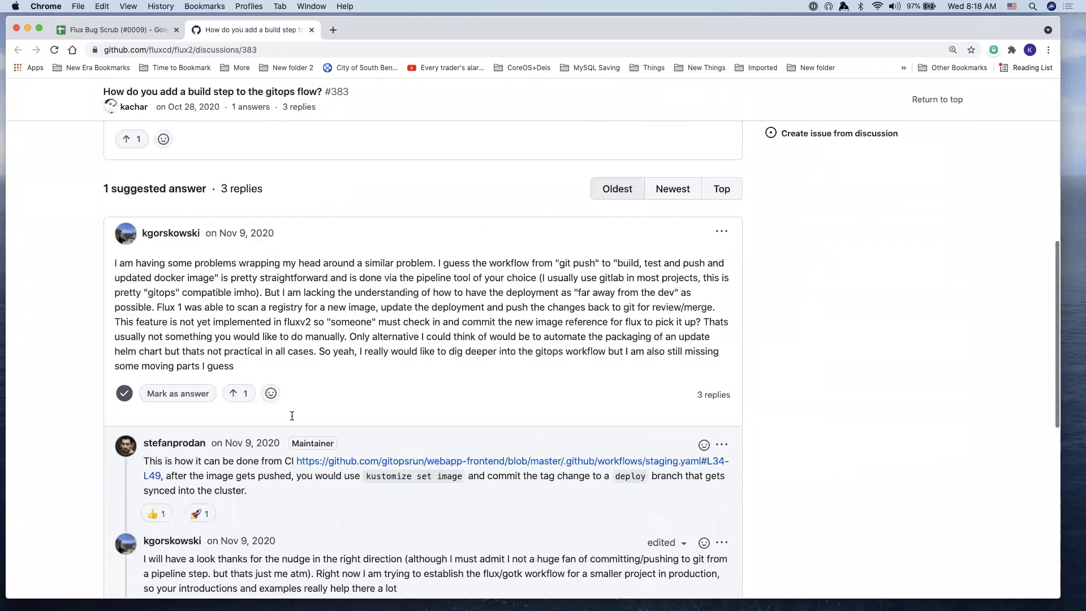
scroll(292, 416, "down", 2)
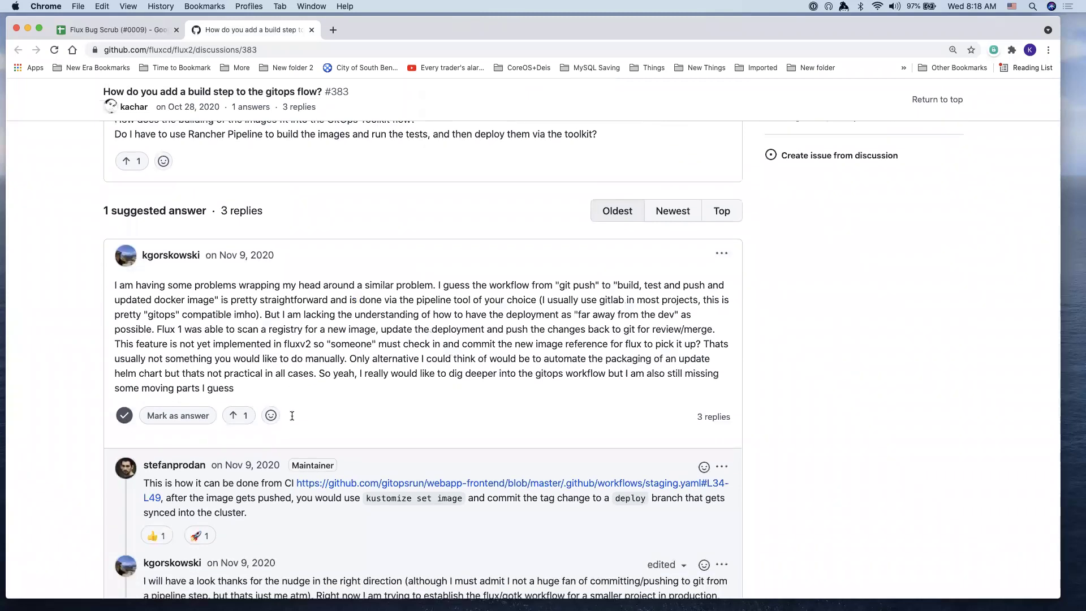
scroll(291, 416, "down", 3)
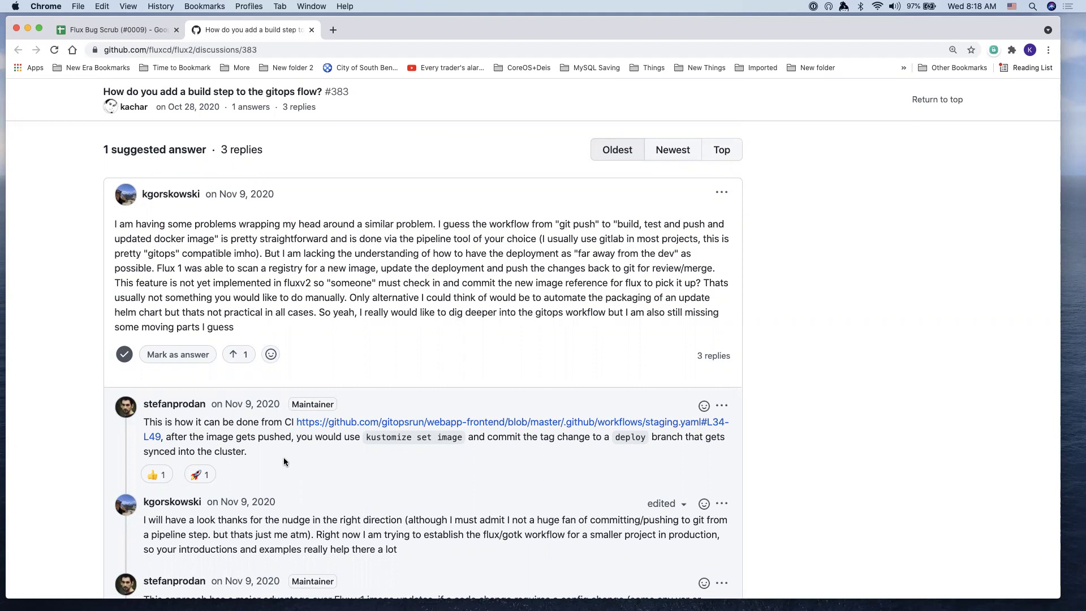
scroll(283, 457, "down", 1)
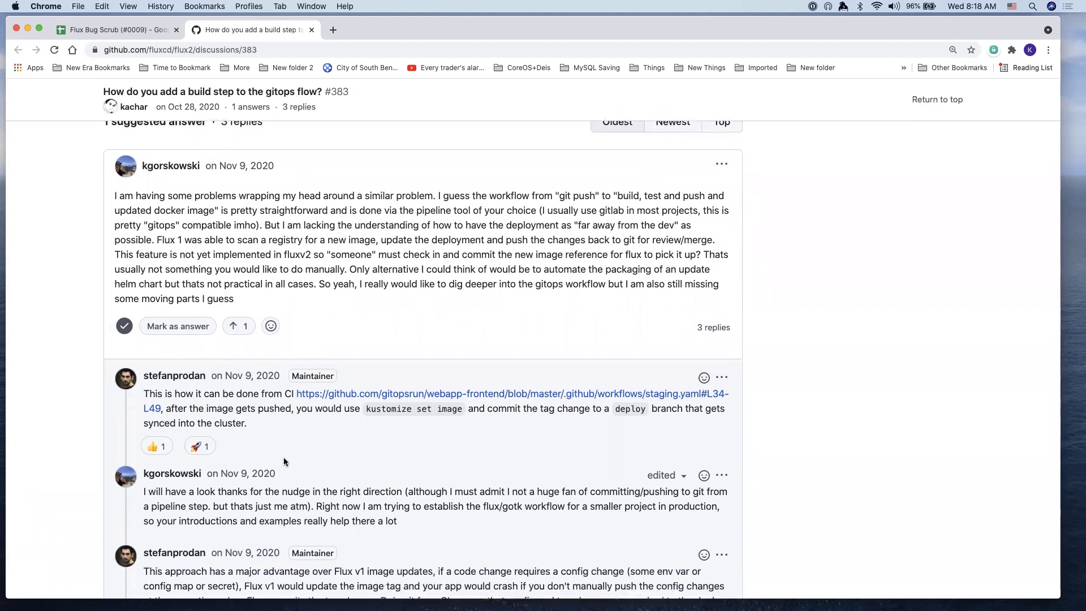
scroll(284, 458, "down", 1)
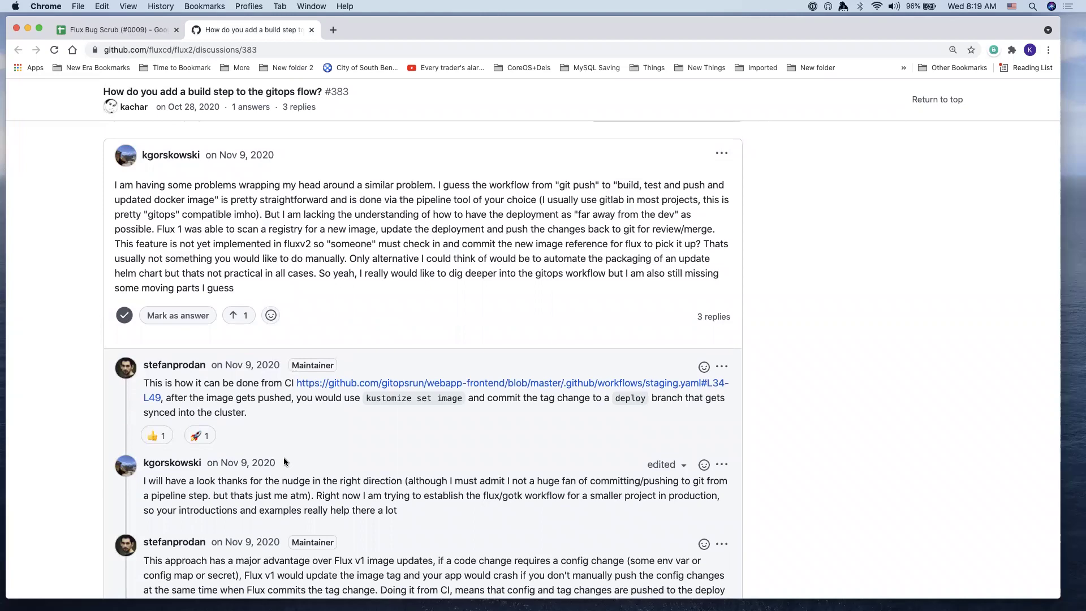
Recheck the thread against the original question and mark the single suggested answer in discussion #383 as its answer
scroll(283, 461, "down", 4)
scroll(283, 458, "up", 8)
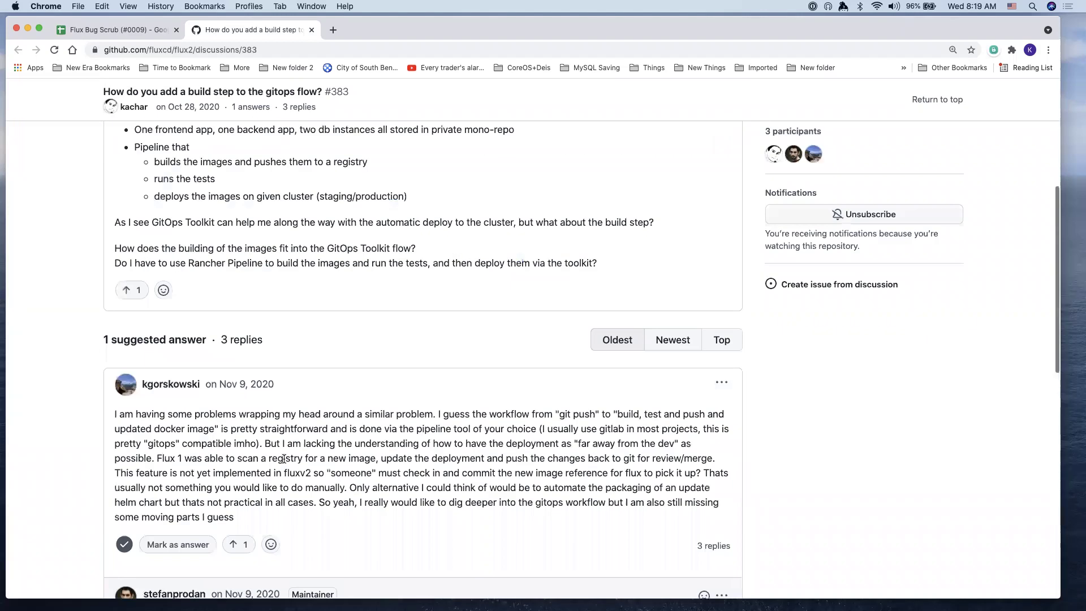
scroll(284, 458, "up", 6)
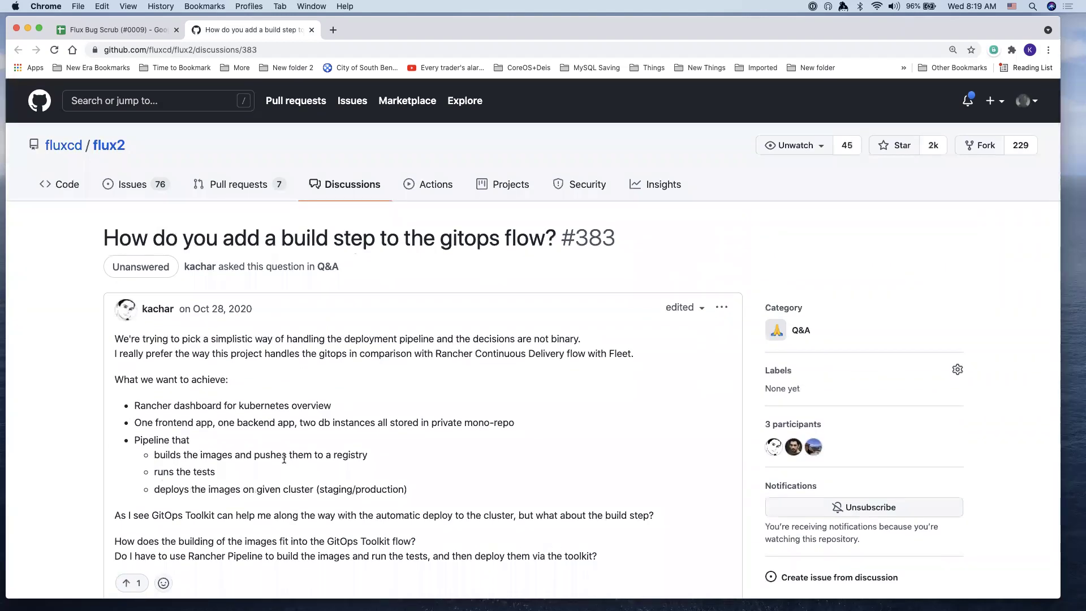
scroll(283, 458, "down", 10)
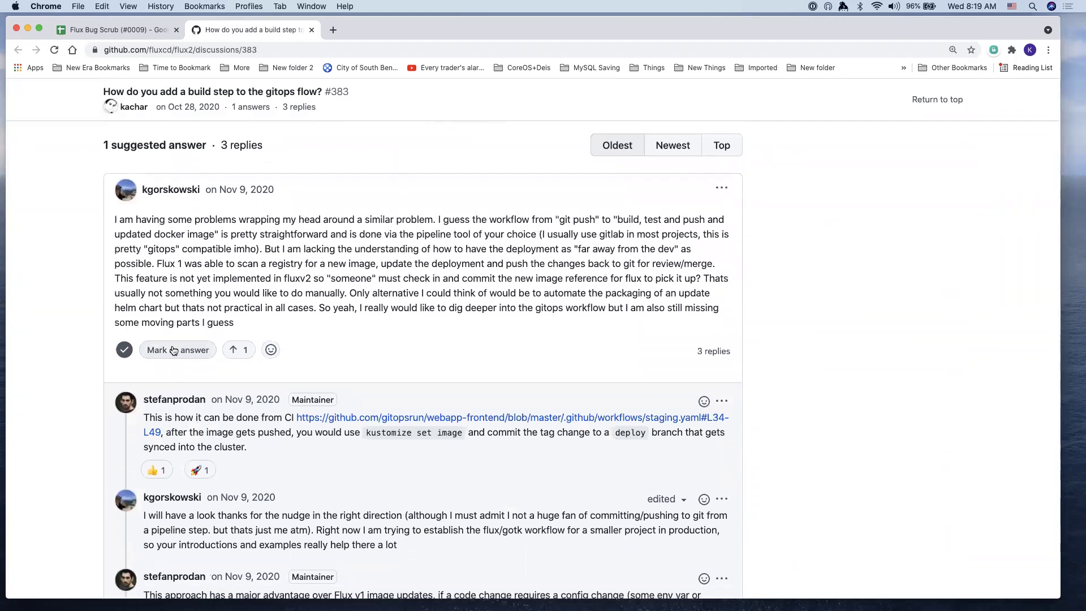
left_click(174, 351)
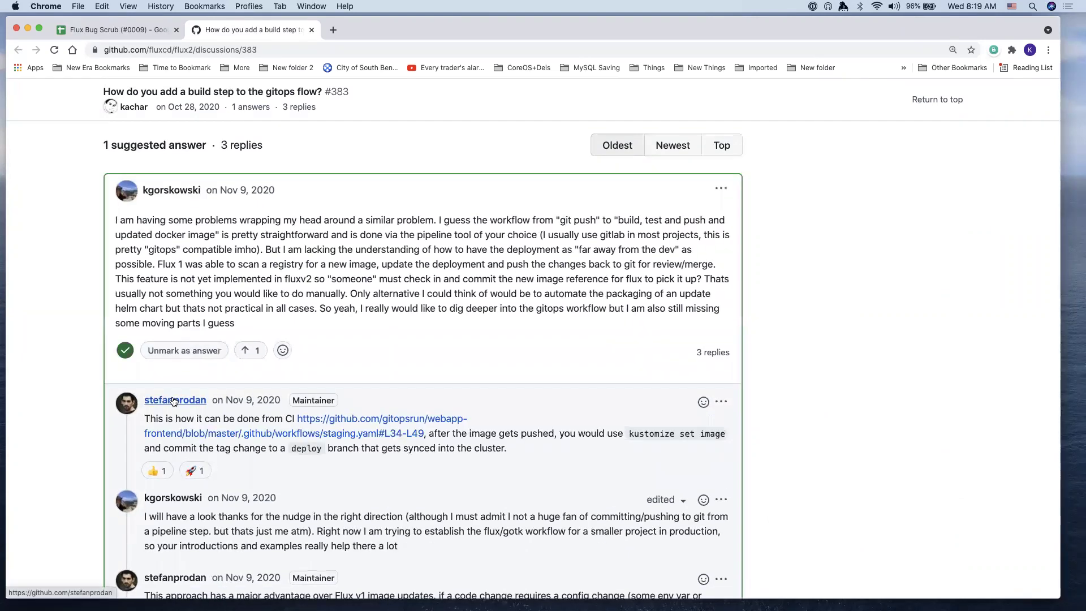
Review the answered build-step discussion, covering the original question and the maintainer's replies on CI-driven config and tag changes
scroll(52, 433, "down", 5)
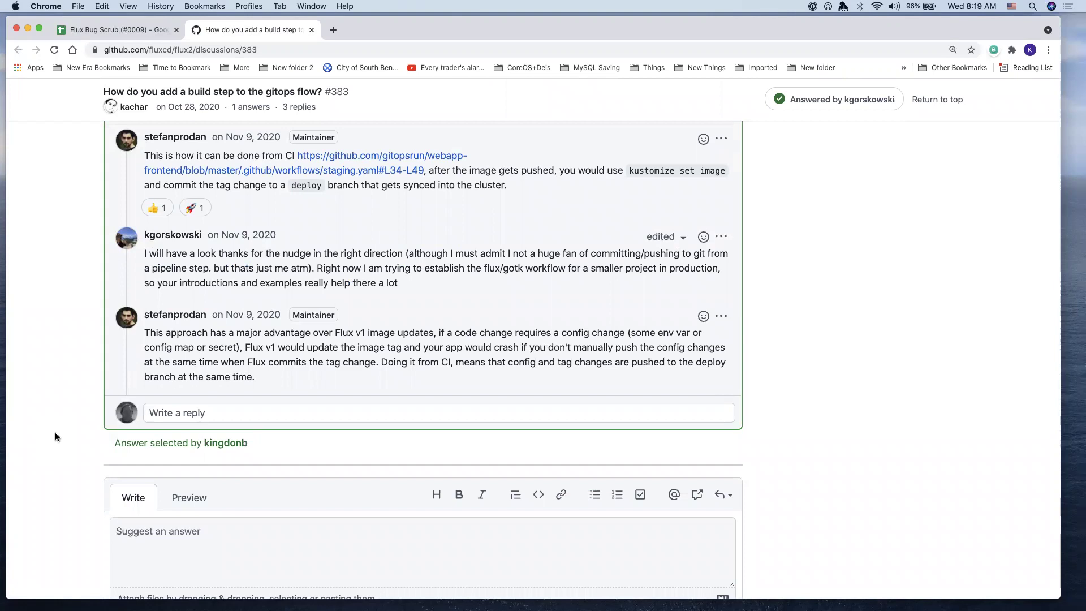
scroll(157, 417, "up", 1)
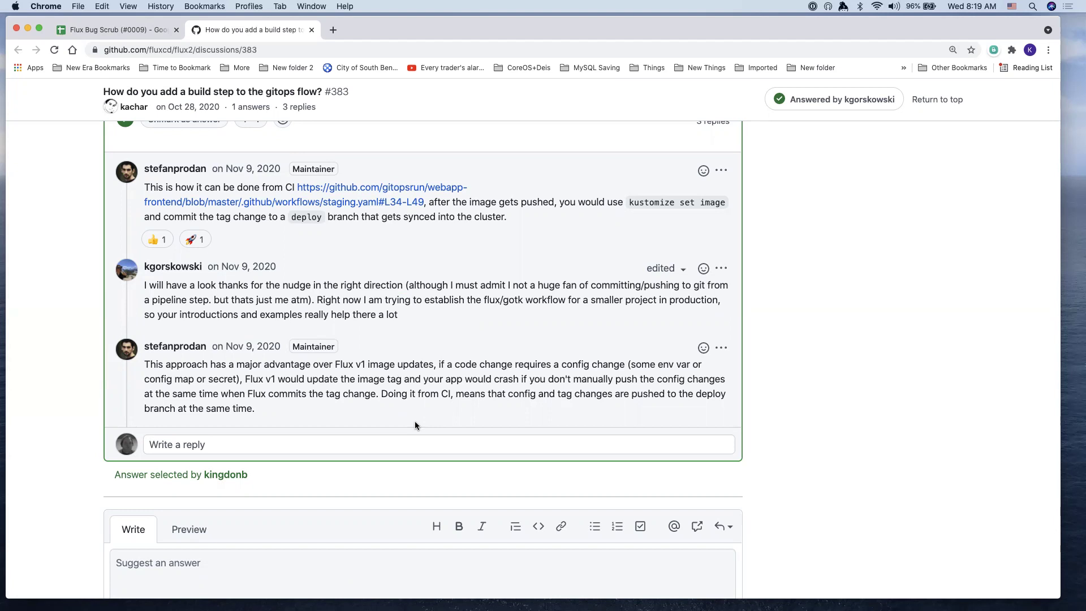
scroll(415, 424, "up", 15)
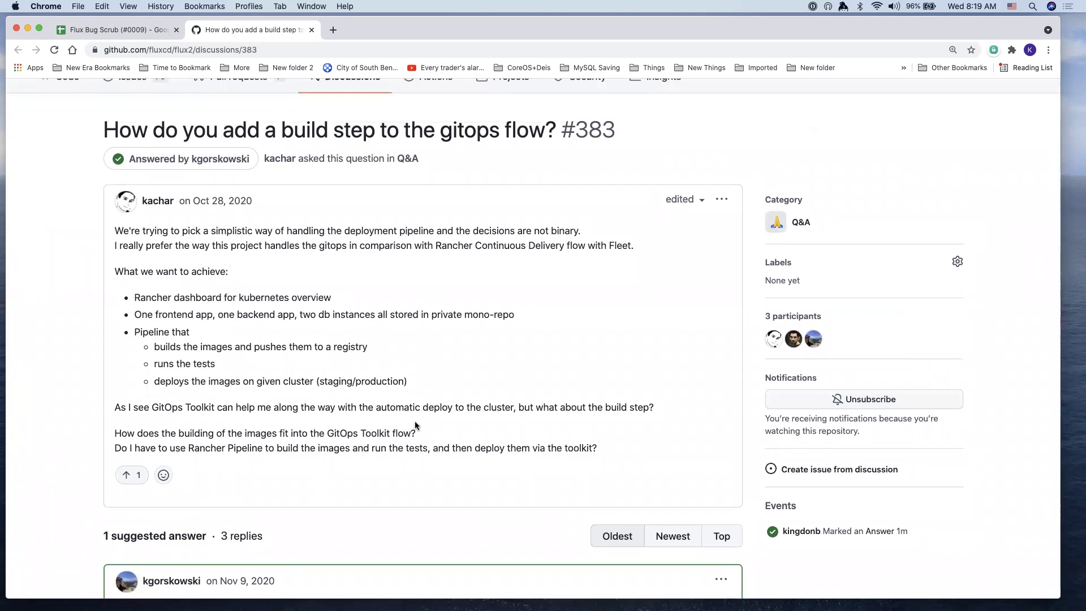
scroll(415, 423, "down", 1)
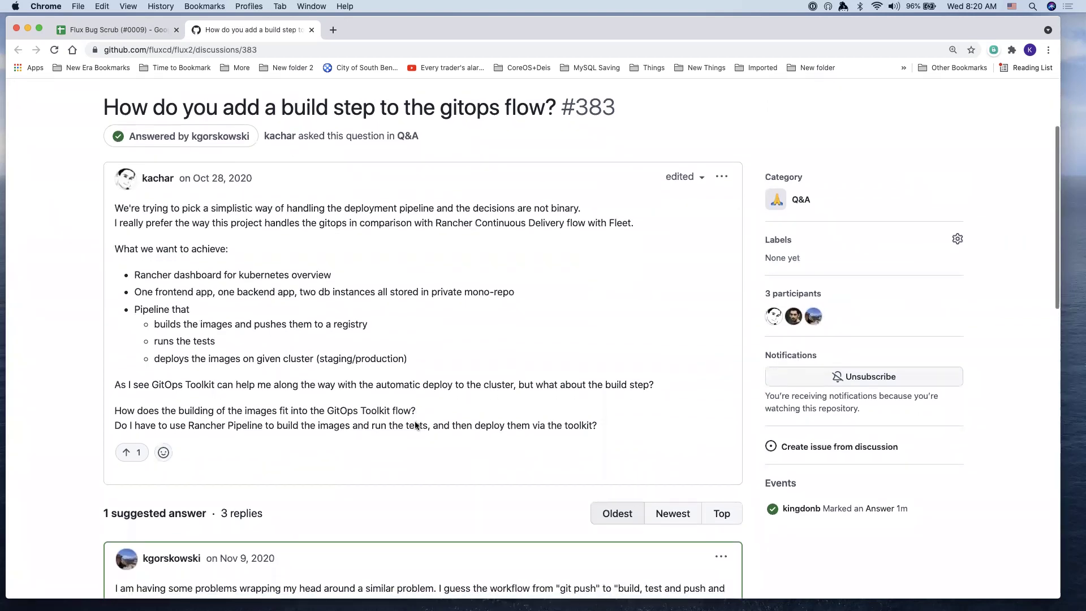
scroll(415, 425, "down", 15)
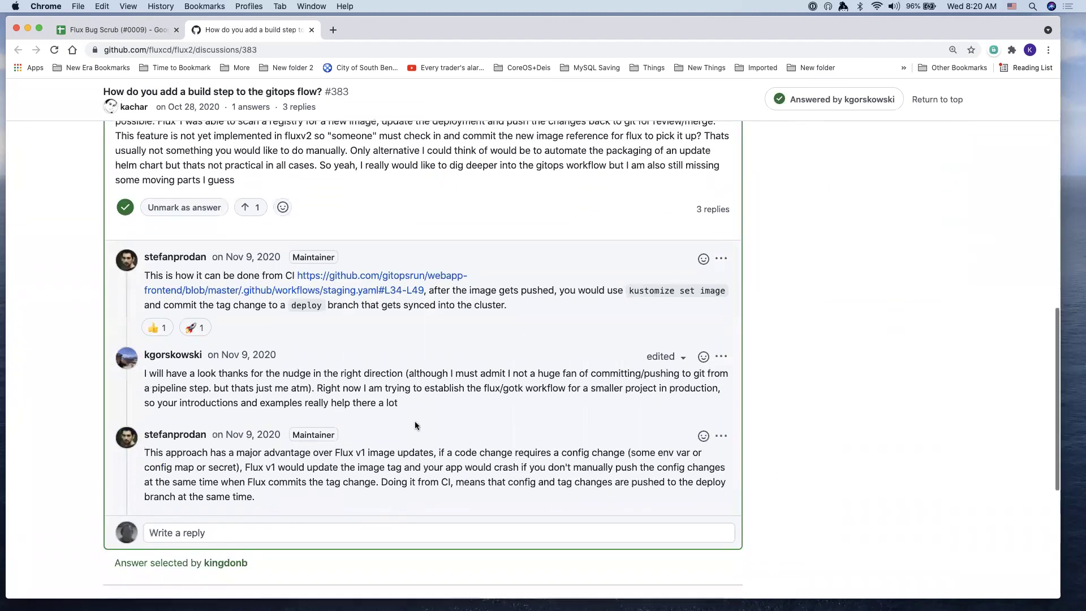
scroll(415, 425, "down", 1)
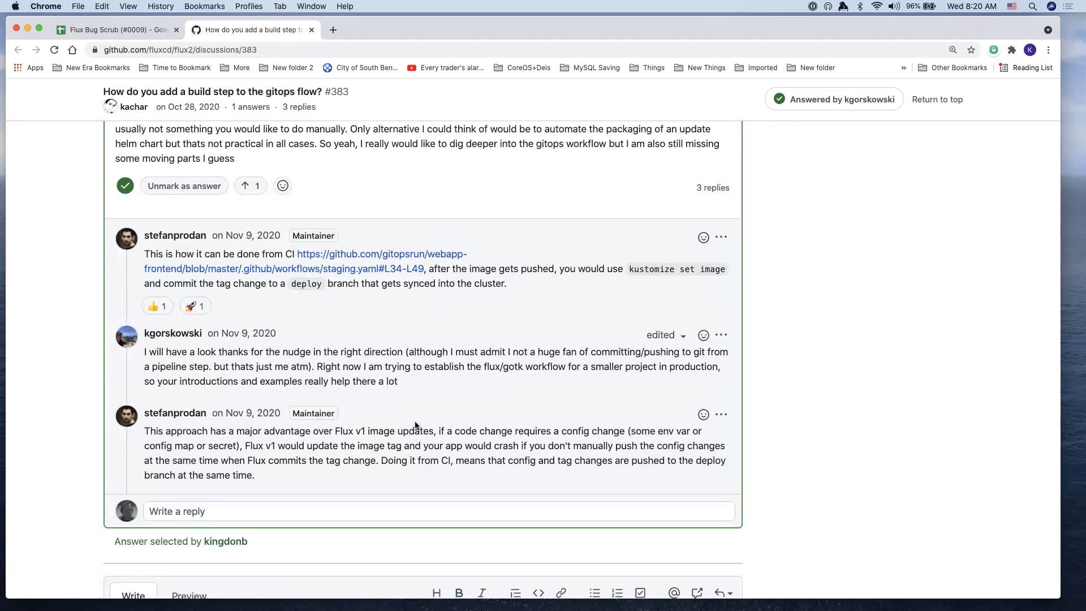
scroll(415, 425, "down", 1)
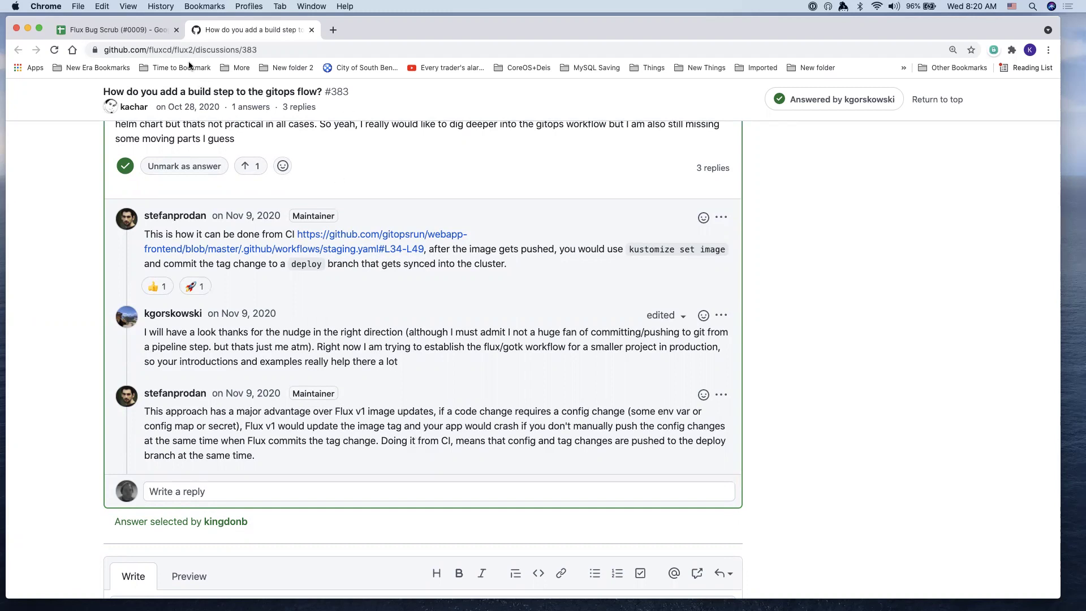
scroll(228, 405, "up", 20)
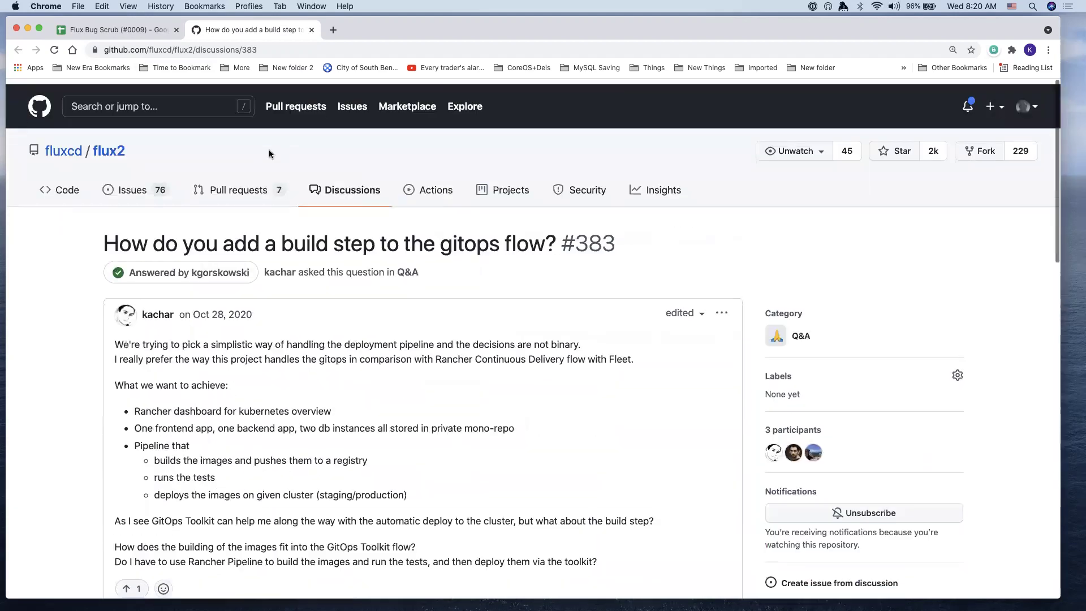
Close discussion #383 and set its "Read yet?" cell in the Flux Bug Scrub spreadsheet to the green check mark
left_click(312, 29)
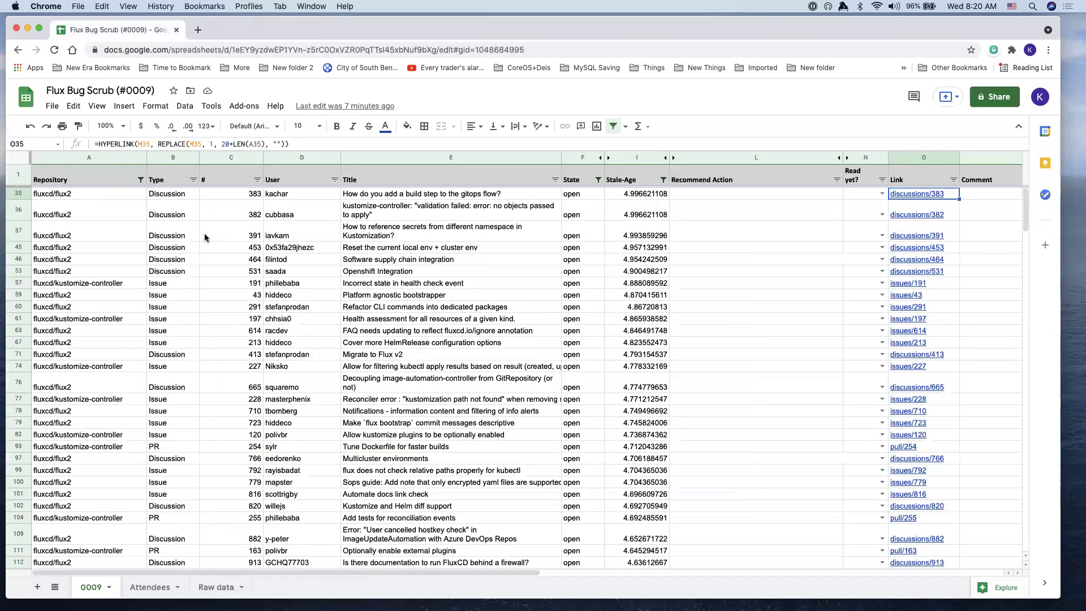
left_click(882, 193)
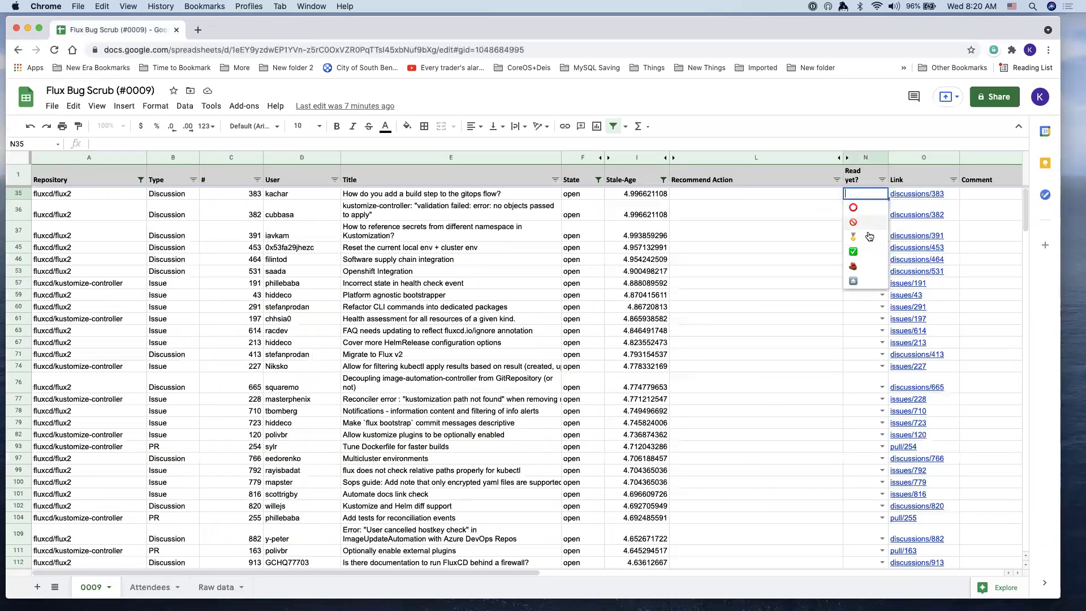
left_click(854, 251)
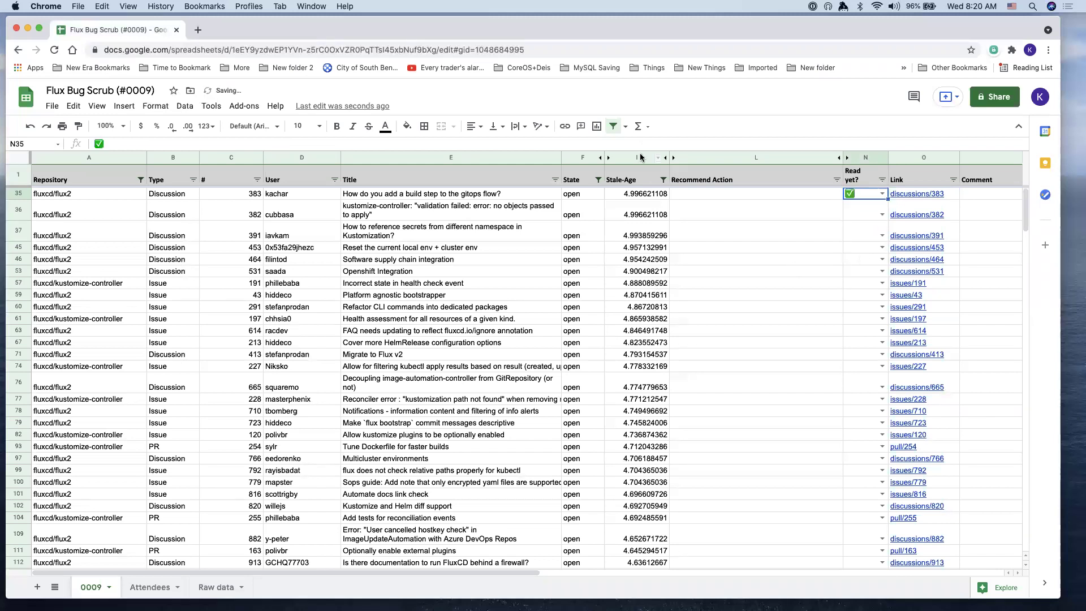
Set the "Read yet?" cell for discussion #382 to the green check mark and open its linked GitHub discussion
left_click(492, 209)
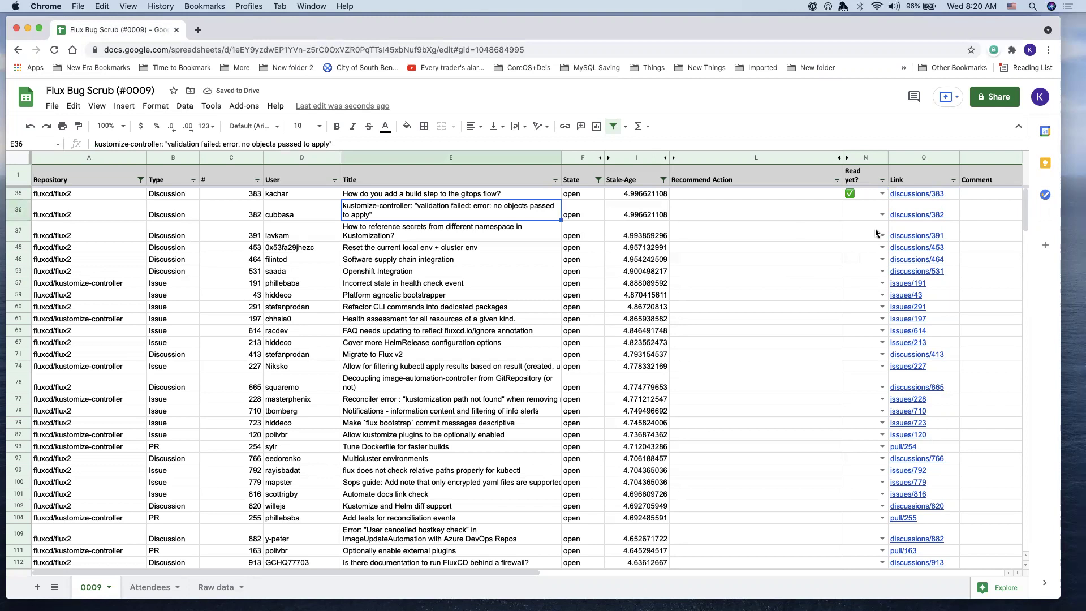
left_click(911, 212)
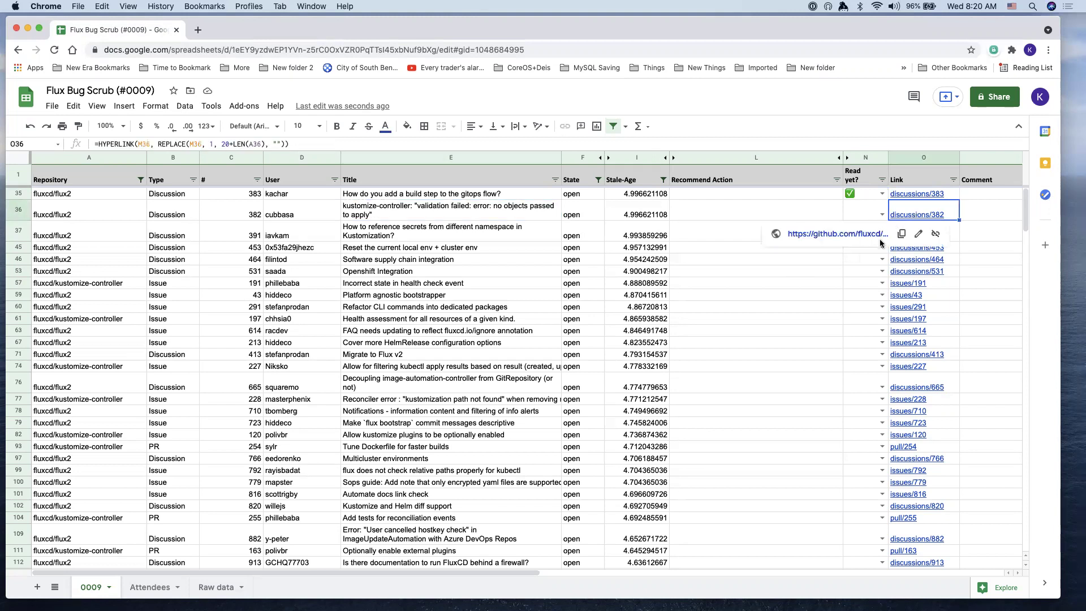
left_click(882, 215)
left_click(863, 272)
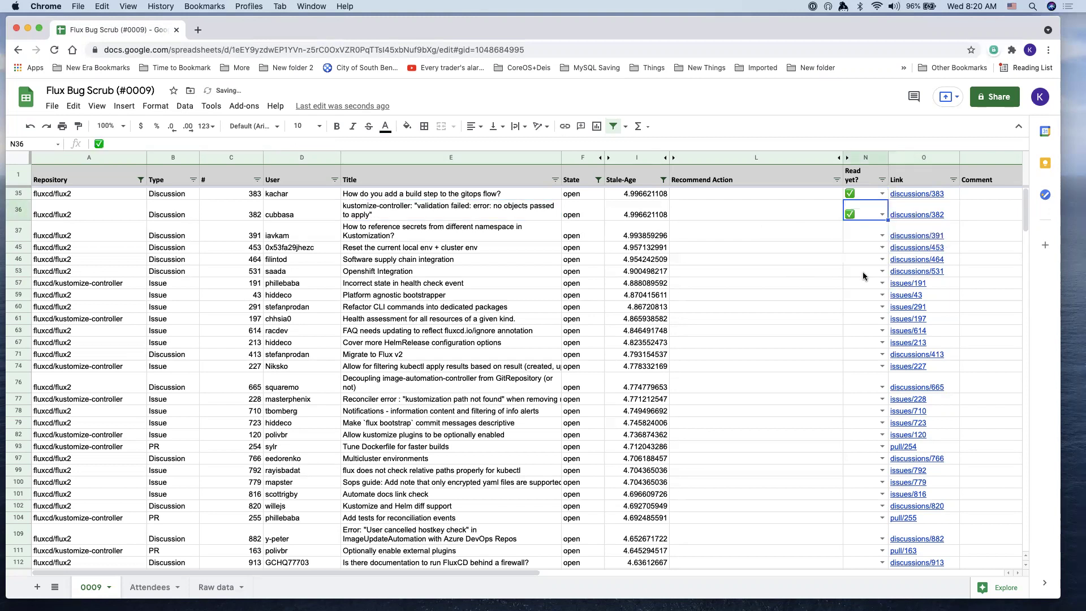
left_click(847, 233)
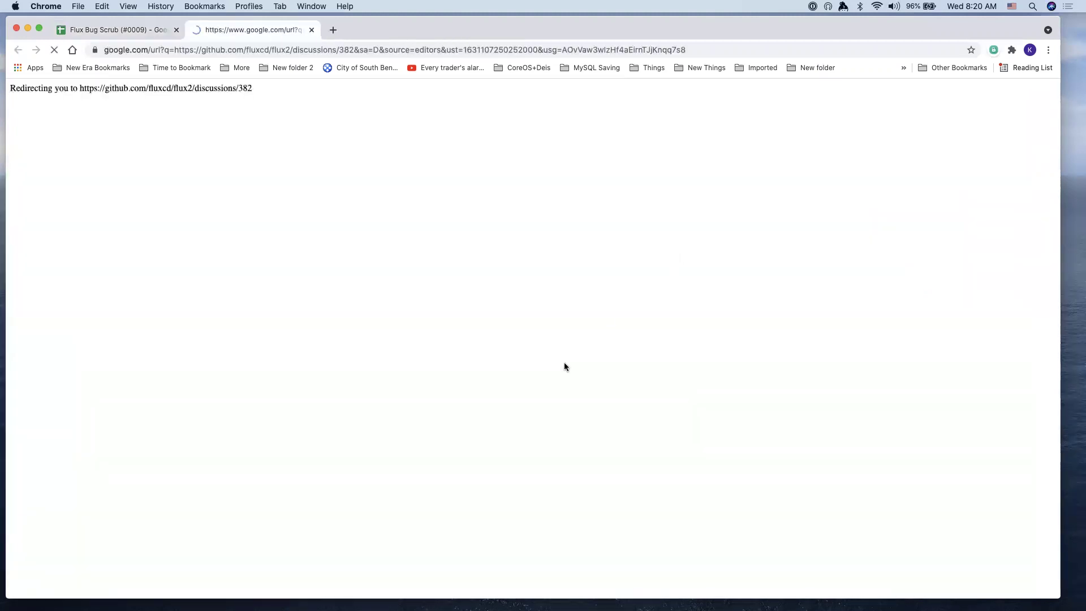
Read the question in discussion #382 about the "no objects passed to apply" validation error and garbage collection of removed manifests
scroll(441, 451, "down", 5)
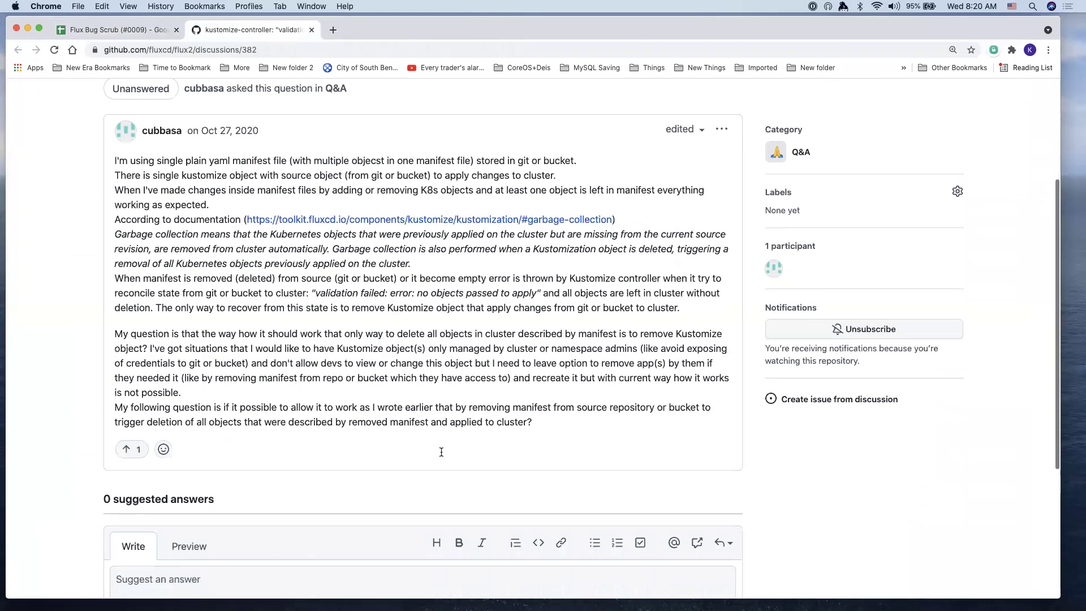
scroll(441, 454, "up", 2)
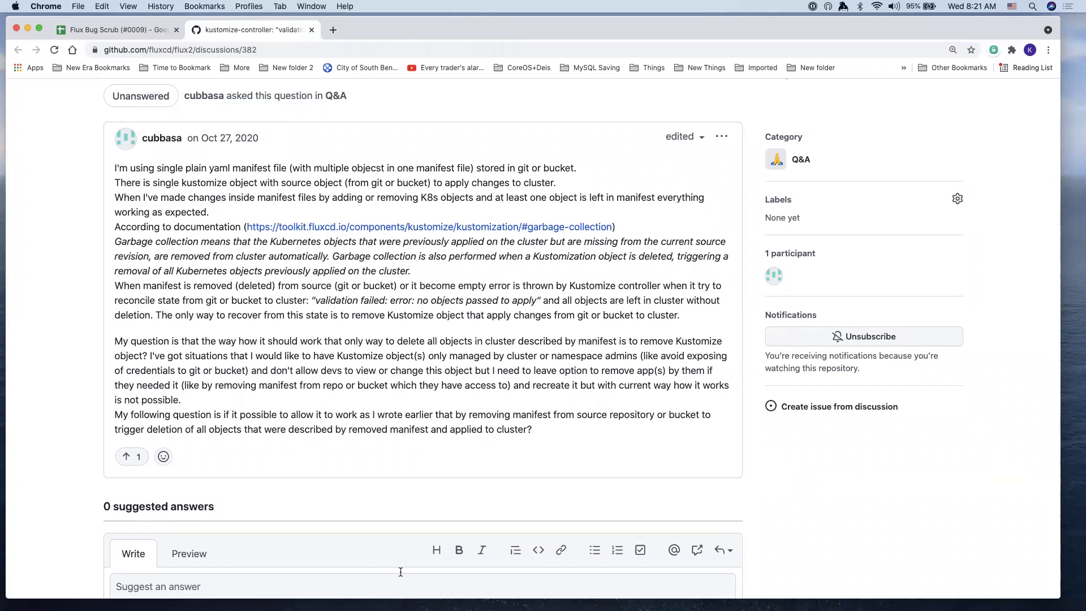
key("super+n")
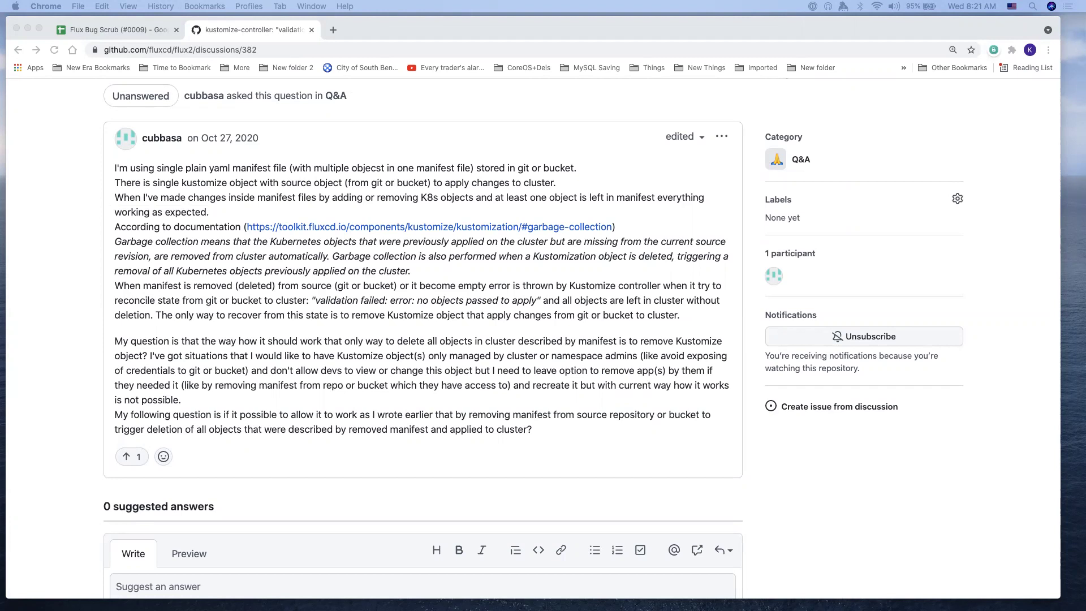
key("super+0")
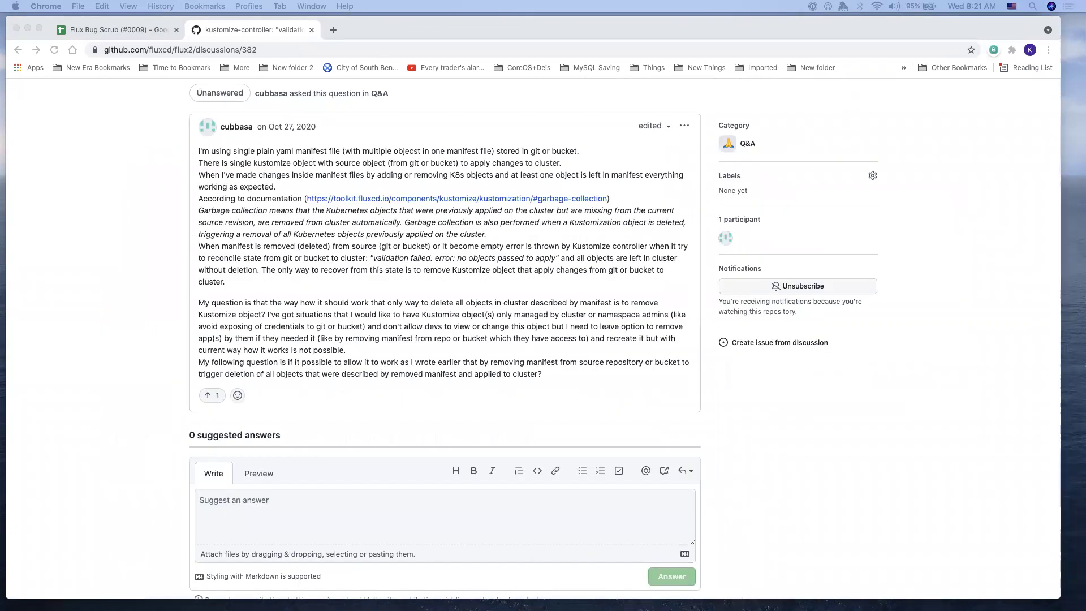
key("super+equal")
key("super+equal")
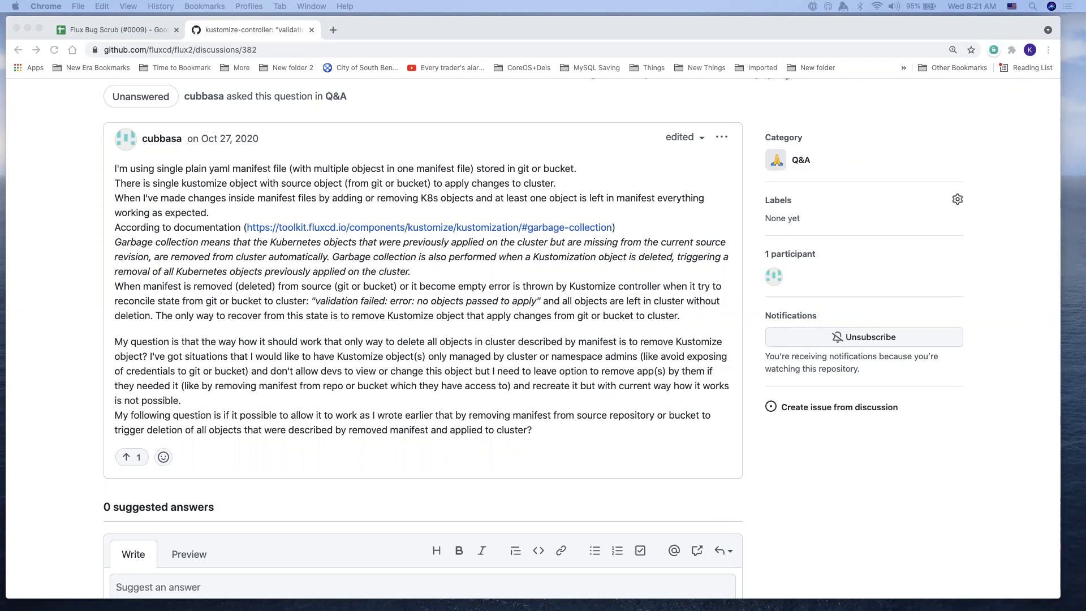
left_click(265, 397)
scroll(260, 393, "down", 3)
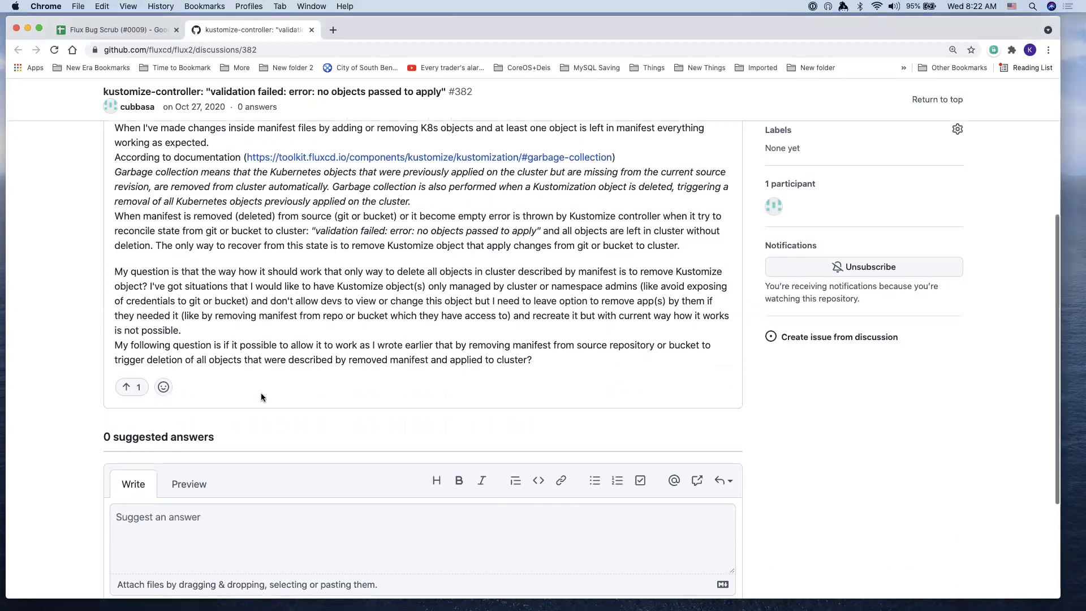
left_click(264, 546)
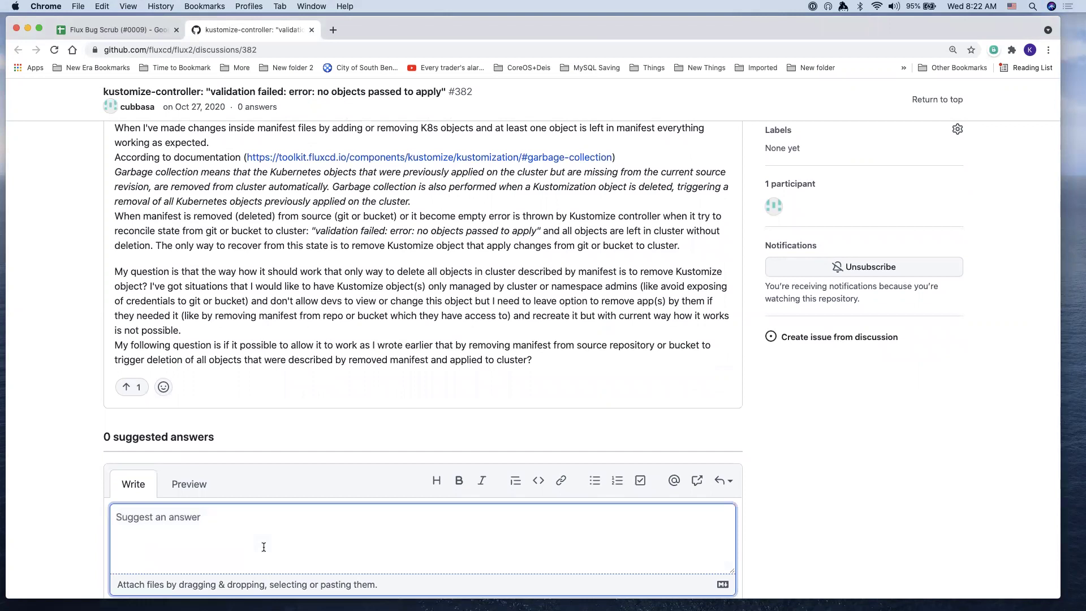
scroll(280, 360, "up", 2)
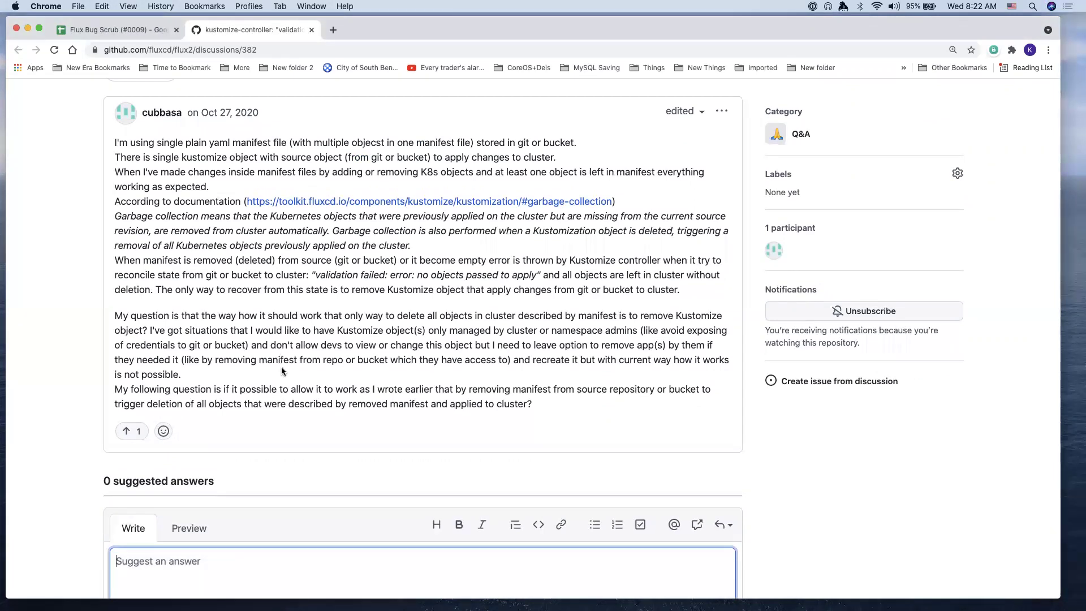
scroll(280, 366, "up", 3)
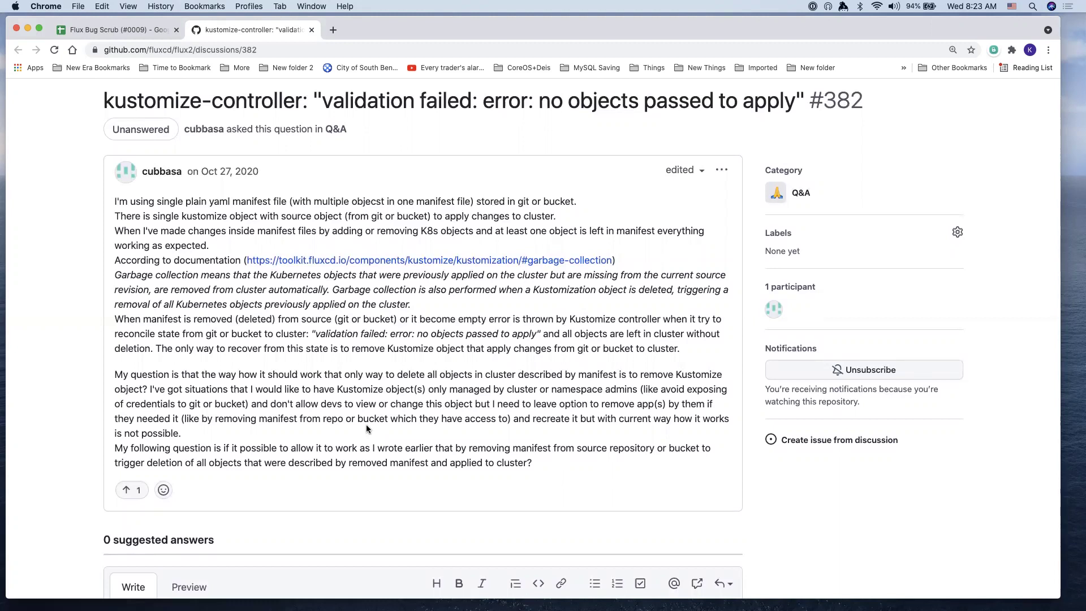
Start a suggested answer: "Thanks for your question. Flux treats an empty kustomization as invalid, because I think we assume this is an error."
scroll(354, 534, "down", 3)
left_click(355, 534)
scroll(356, 534, "down", 1)
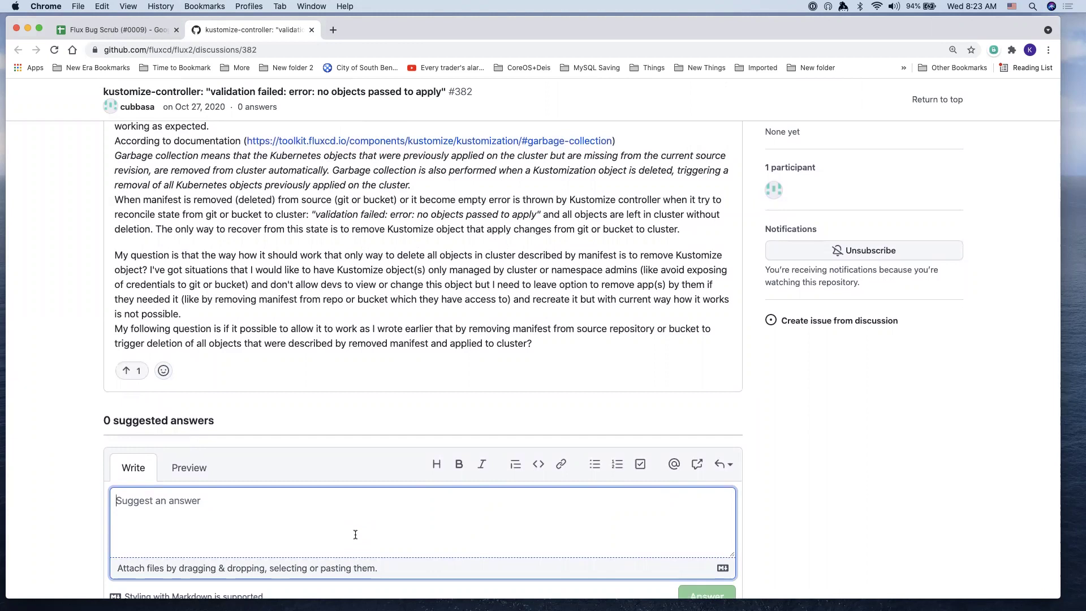
type("T")
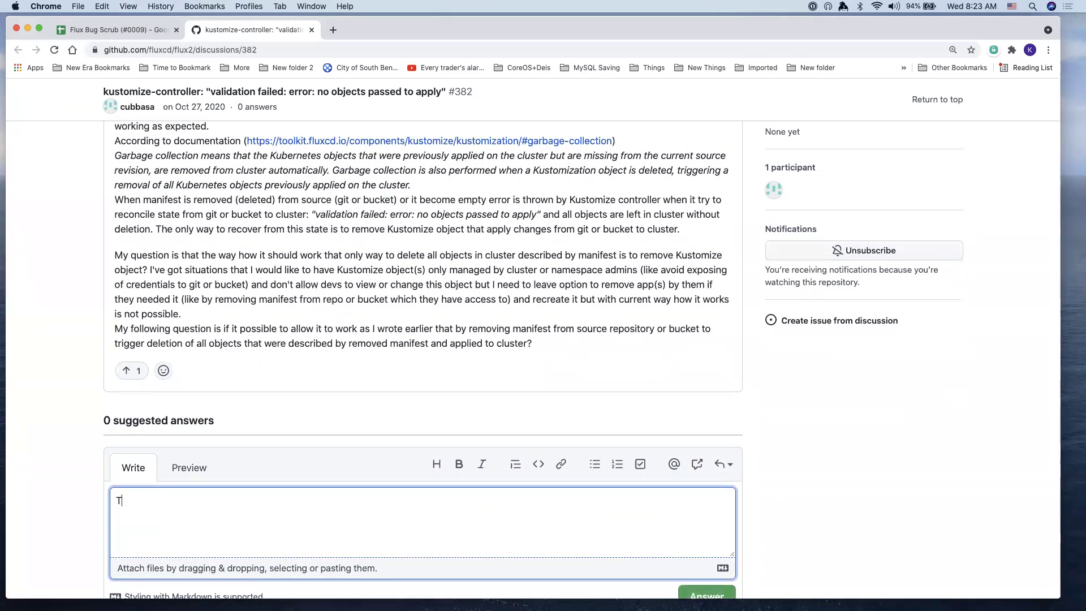
type("hanks for your questio")
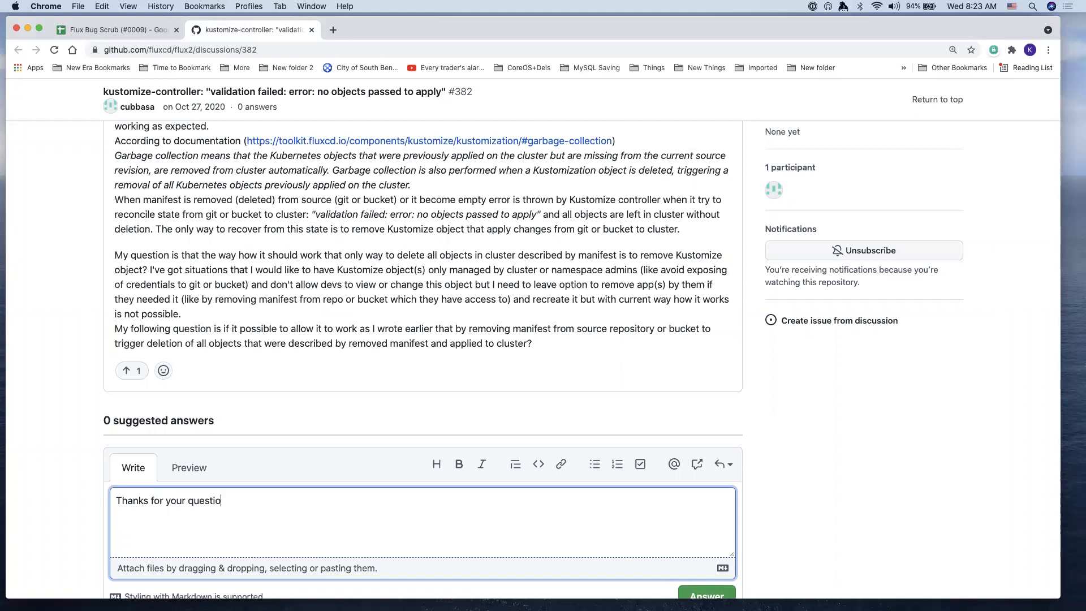
type("n. Flux treats an empty kustom")
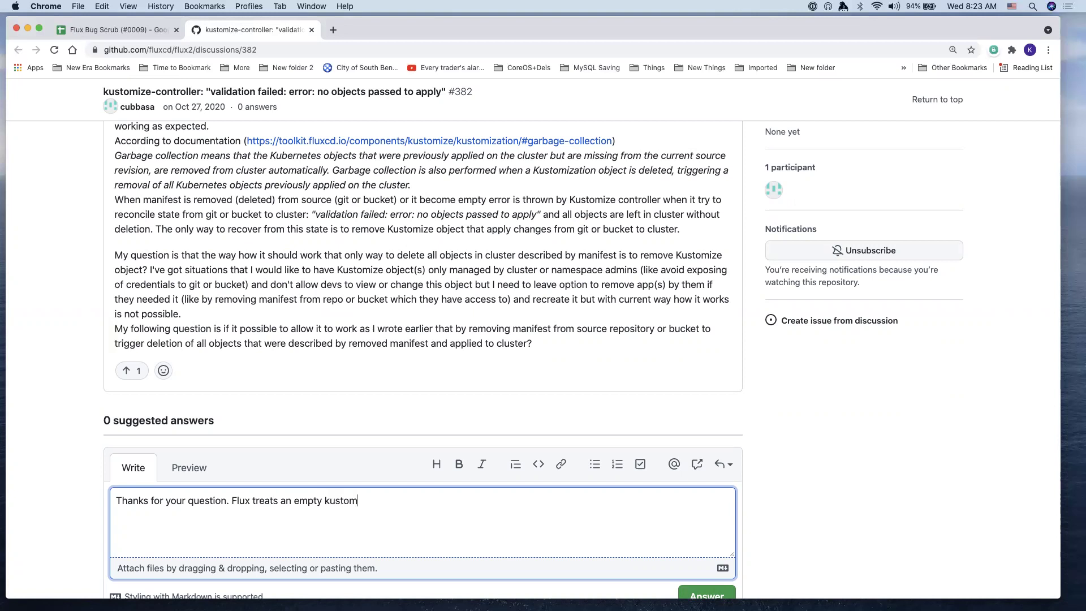
type("ization as invalid, because ")
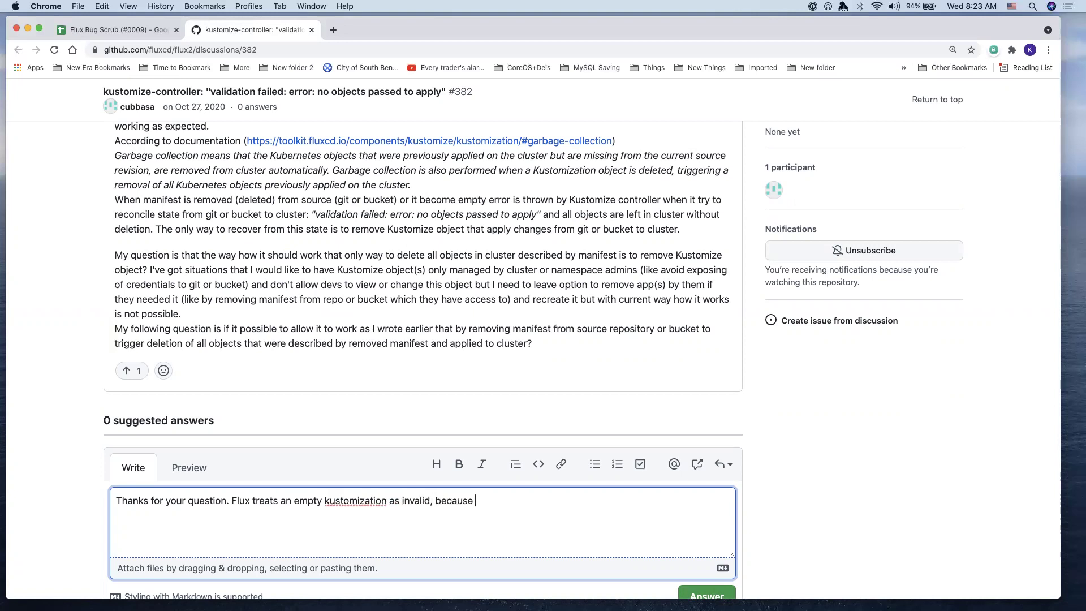
type("I think we assume this is an err")
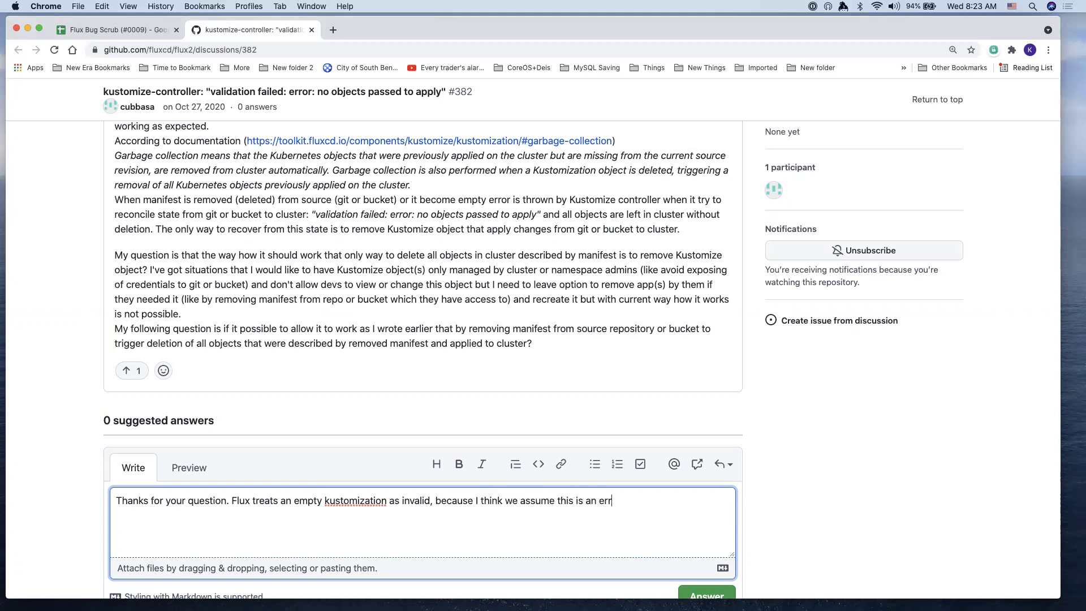
Continue the answer with "Your use case makes sense to me but it is not currently supported in the way that you imagined."
type("or. Your use case makes sense but")
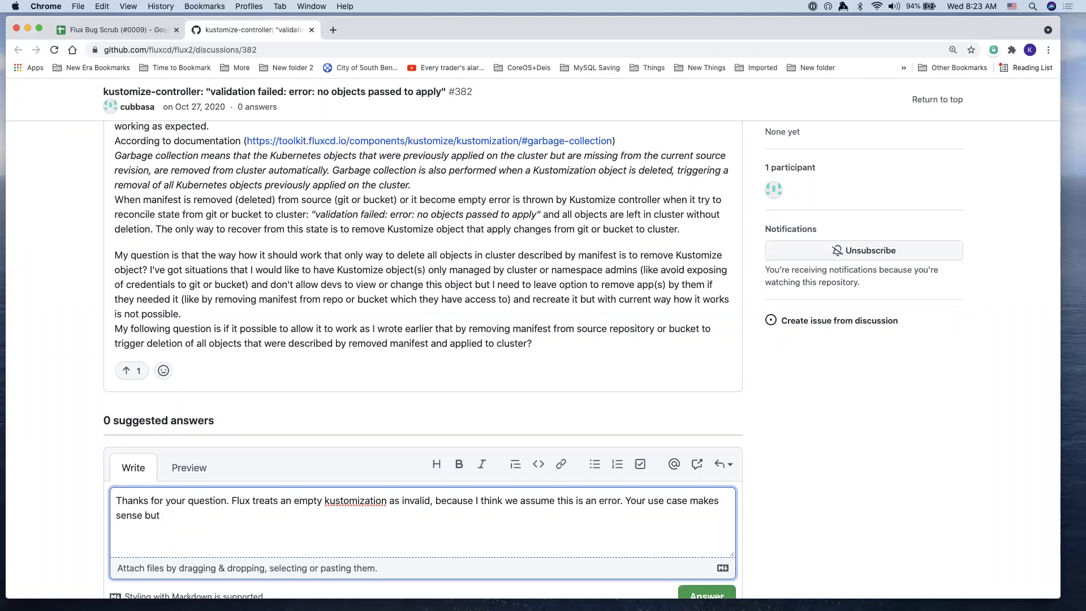
key("BackSpace")
key("BackSpace")
type("ats an")
key("BackSpace")
key("BackSpace")
key("BackSpace")
type("multi-tenancy")
left_click(143, 519, "shift")
key("BackSpace")
type("to me but")
type("it is not c")
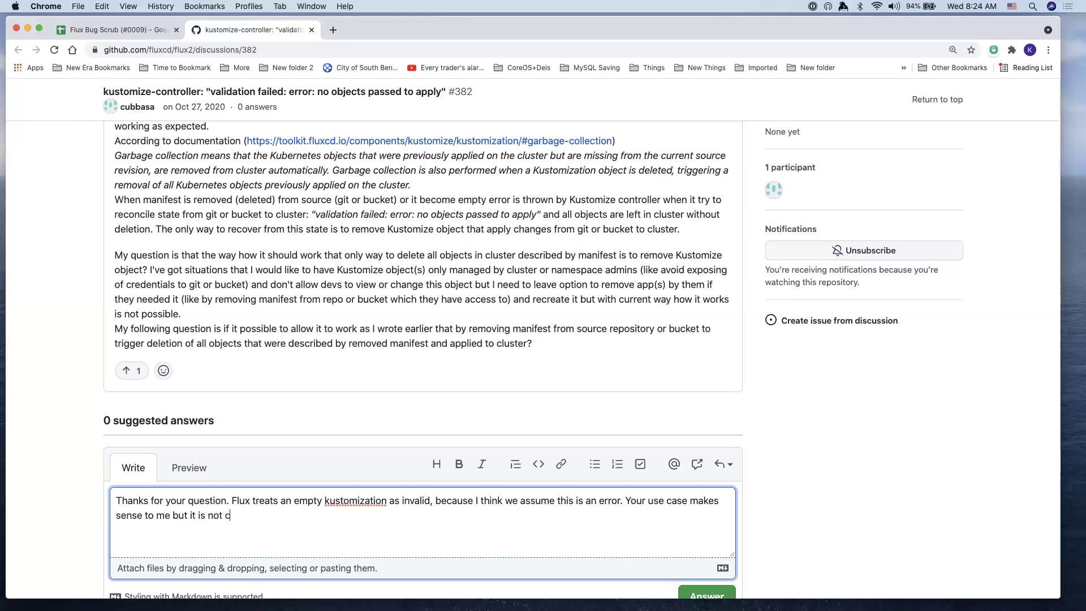
type("urrently supported in the way that you imagined.")
Start a second paragraph: "The devs will have to leave at least one resource in the deflated Kustomization/GitRepo, perhaps such as a configmap,"
key("Return")
type("The devs will have to leave at least one resource in the deflat")
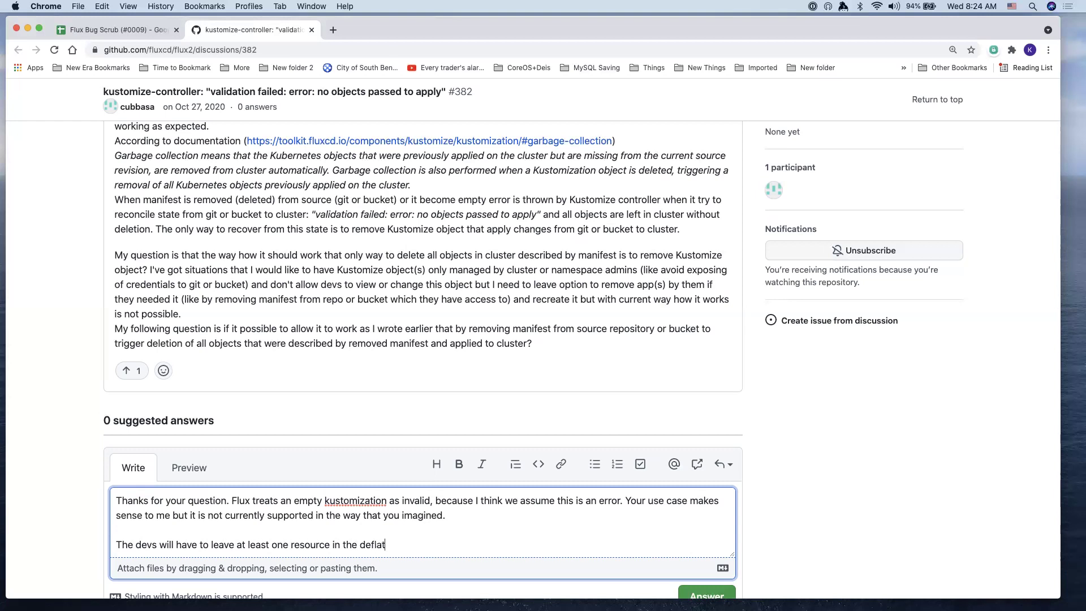
type("ed Kustomization")
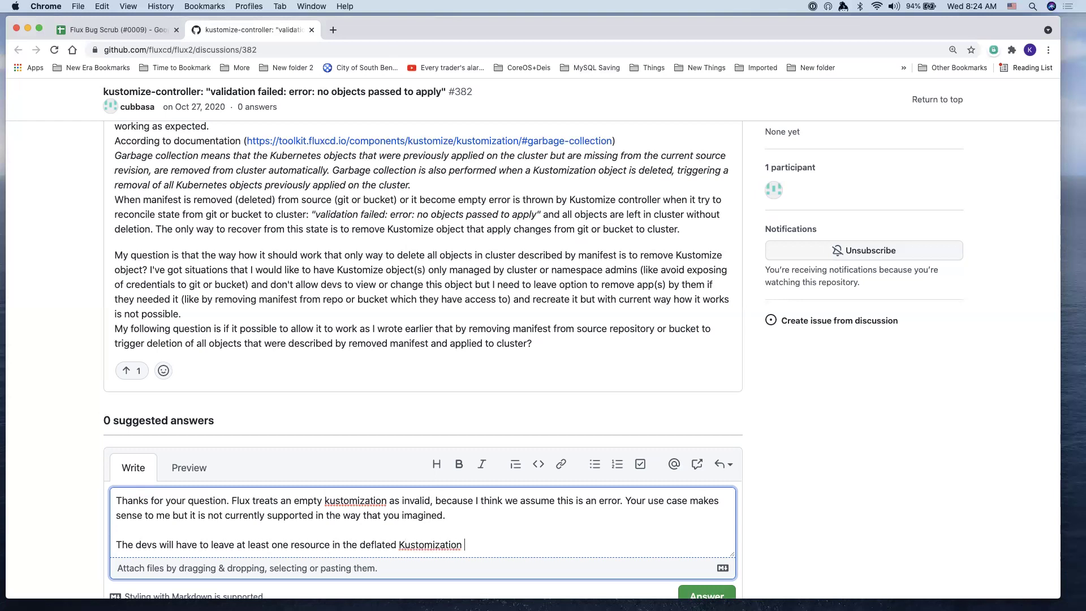
type("/GitRepo, per")
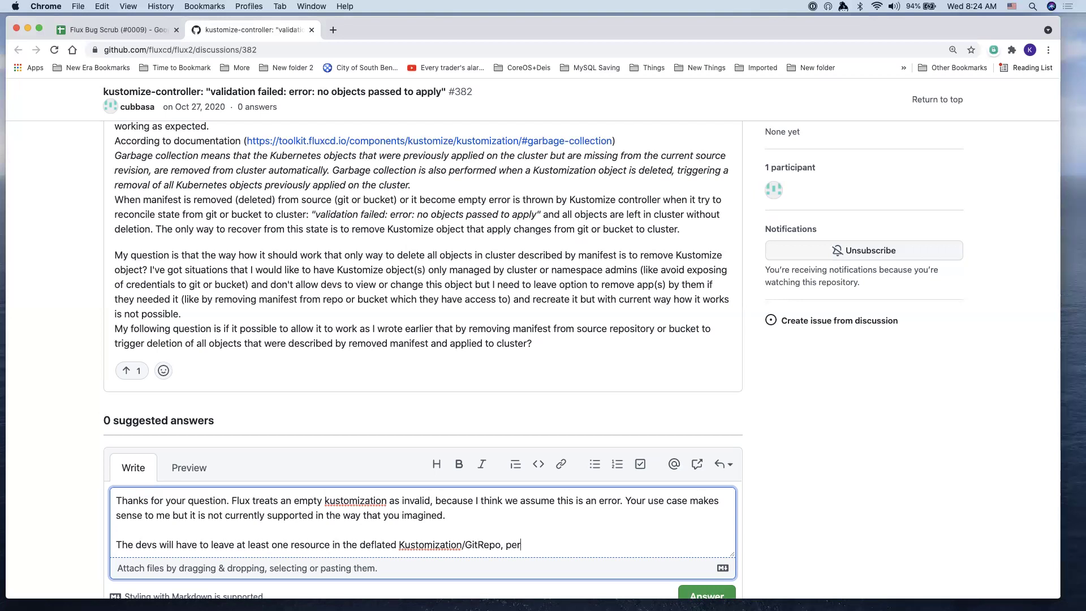
type("haps such as a configmap, ")
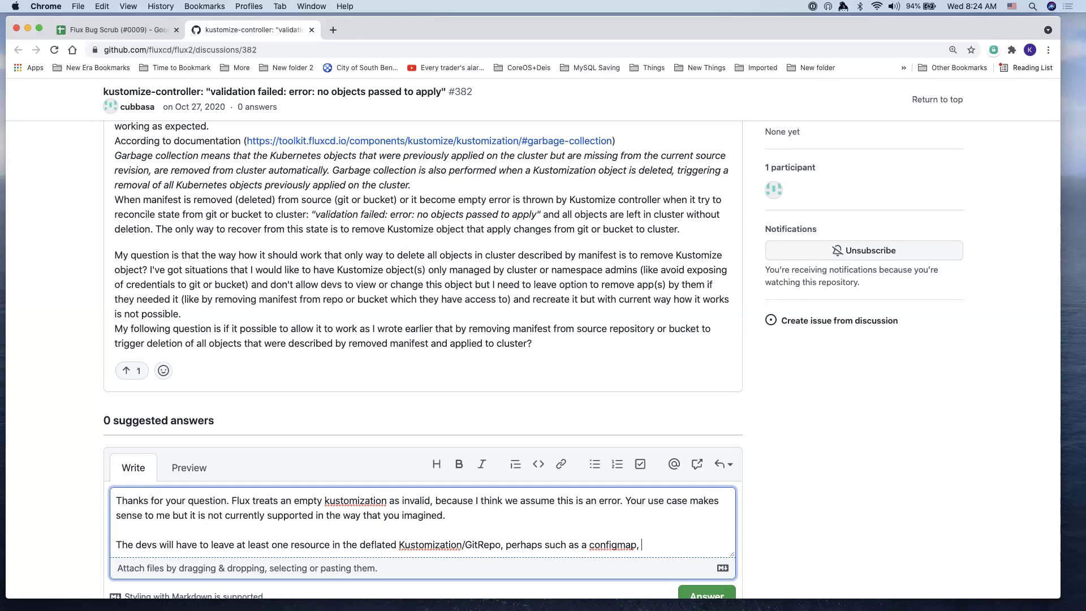
End the paragraph with "as otherwise the validation will fail seeing no resources to apply, and their resources will not be deleted as they expected."
type("as otherwise the valid")
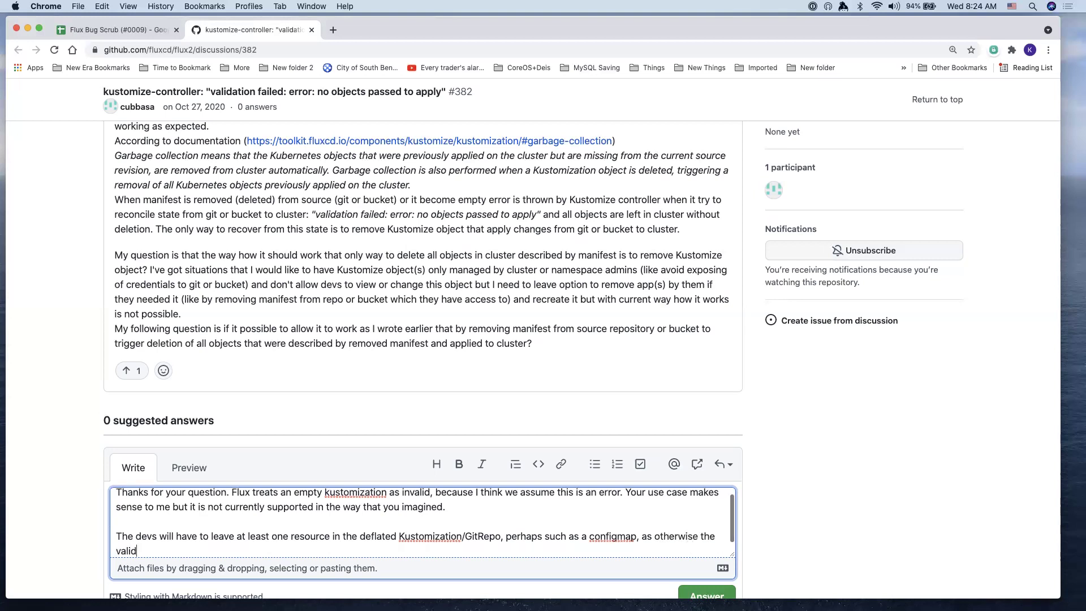
type("ation will fail seeing no resources")
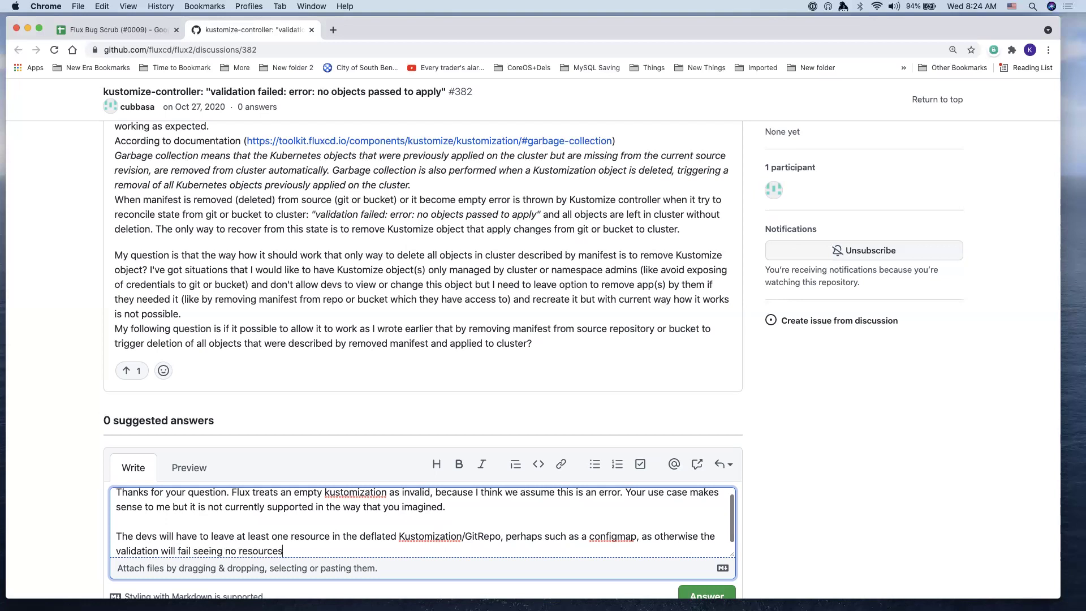
type(" to apply, and their resources")
type("will not be deleted")
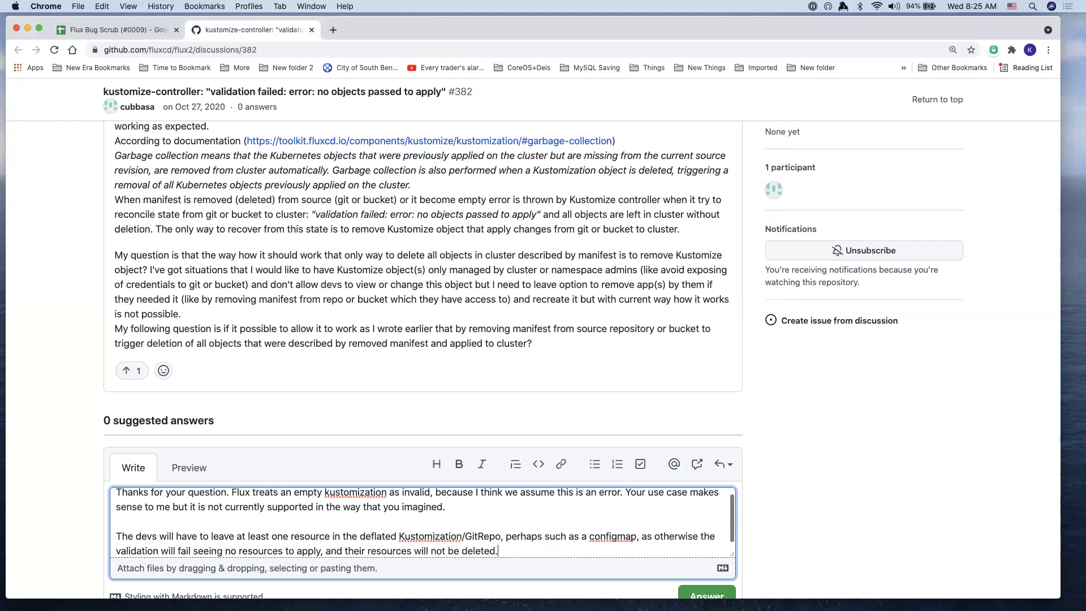
type(" as they expected.")
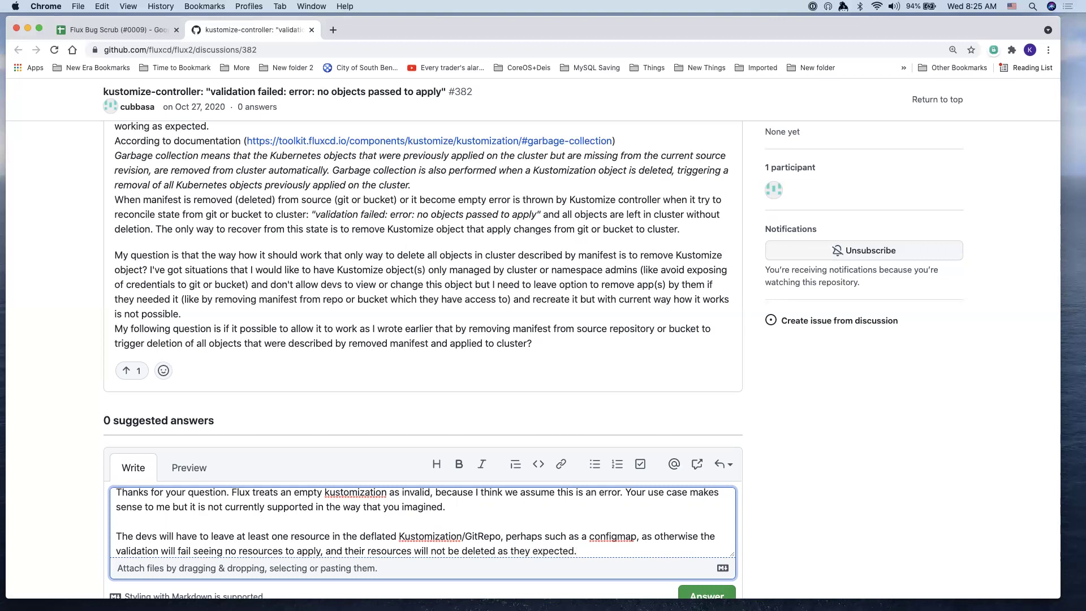
Post the drafted reply as a suggested answer in discussion #382 and mark it as the answer
scroll(238, 517, "down", 1)
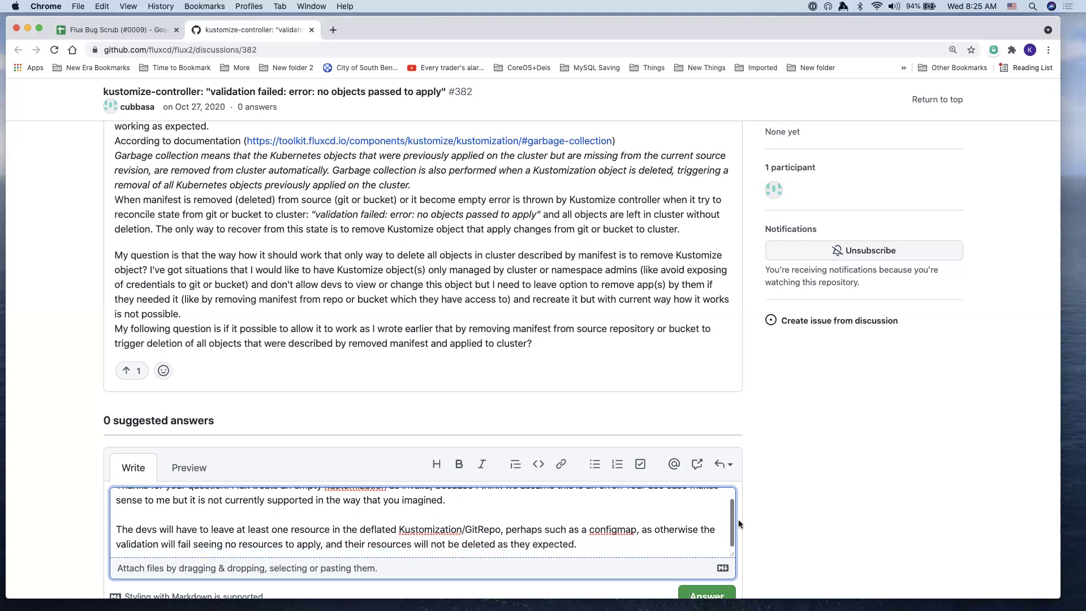
scroll(738, 523, "down", 3)
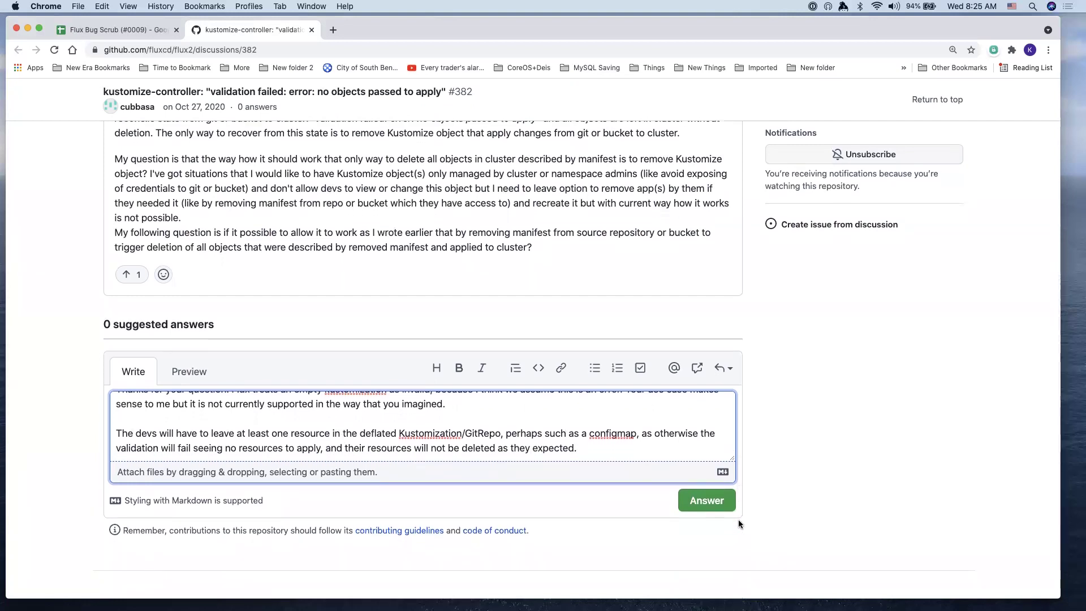
left_click(699, 501)
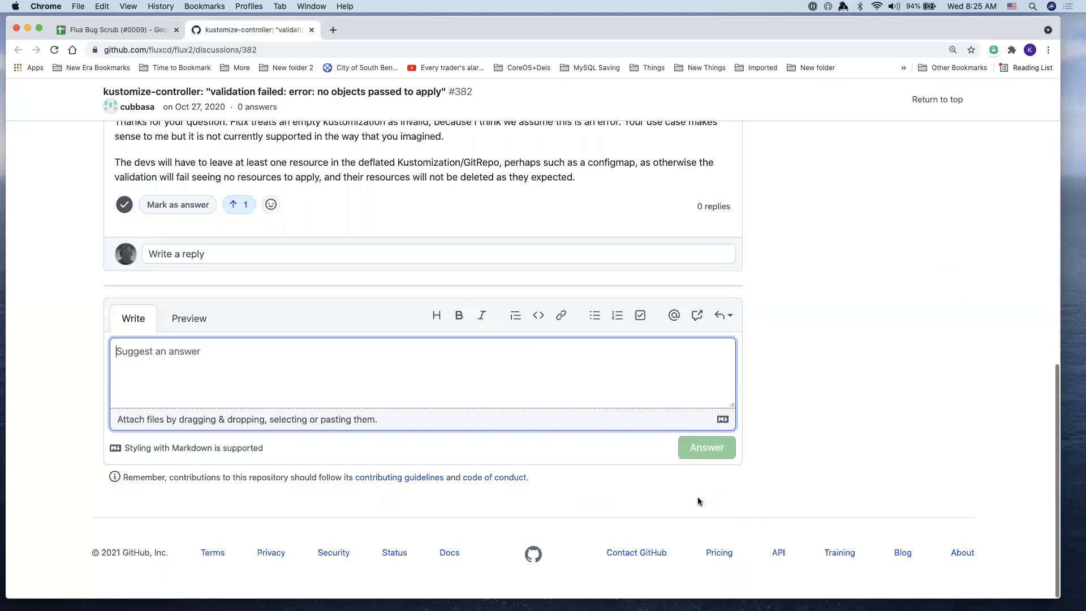
scroll(699, 501, "up", 5)
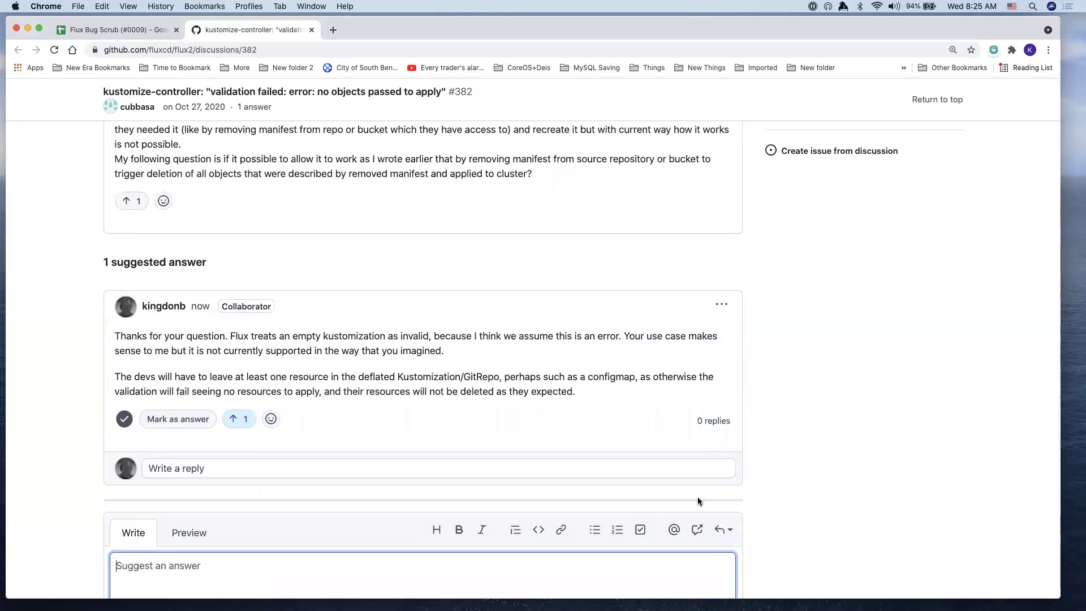
left_click(189, 421)
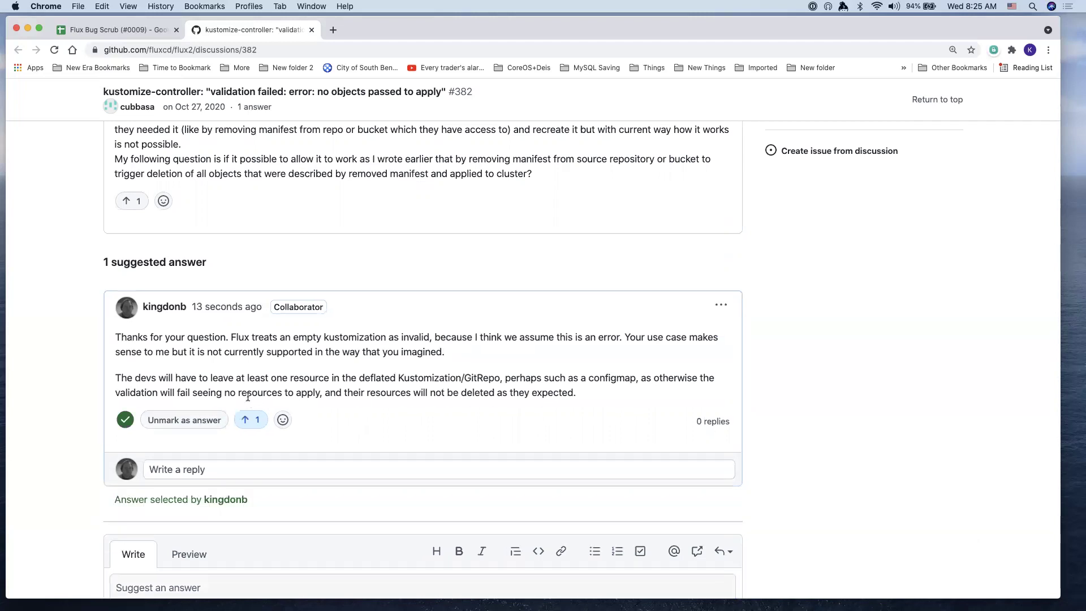
scroll(339, 377, "up", 2)
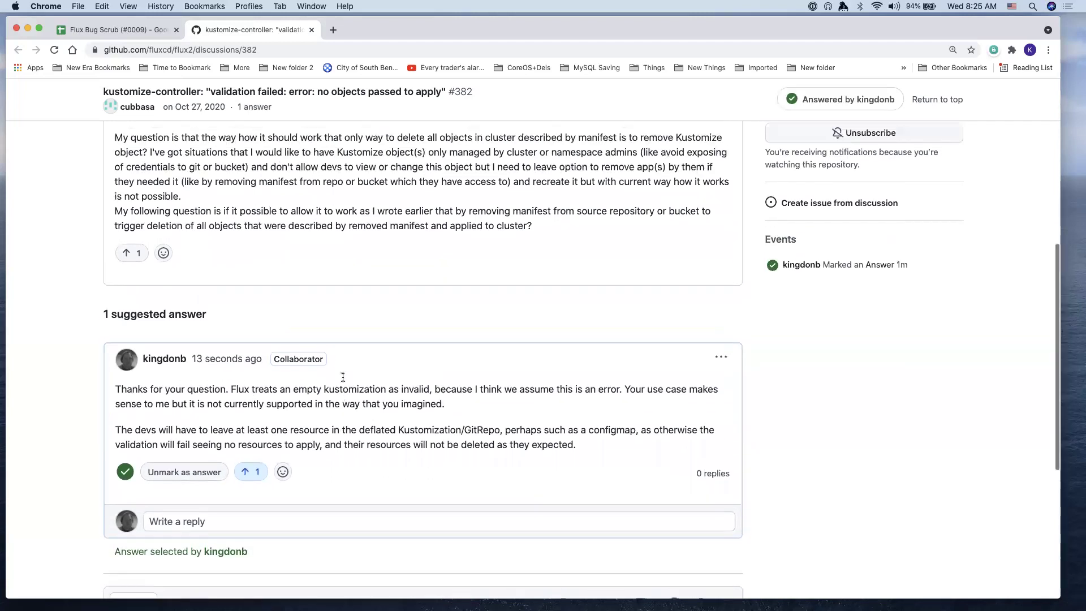
Review the original question in discussion #382 and highlight the quoted passage on garbage collection
scroll(342, 378, "up", 5)
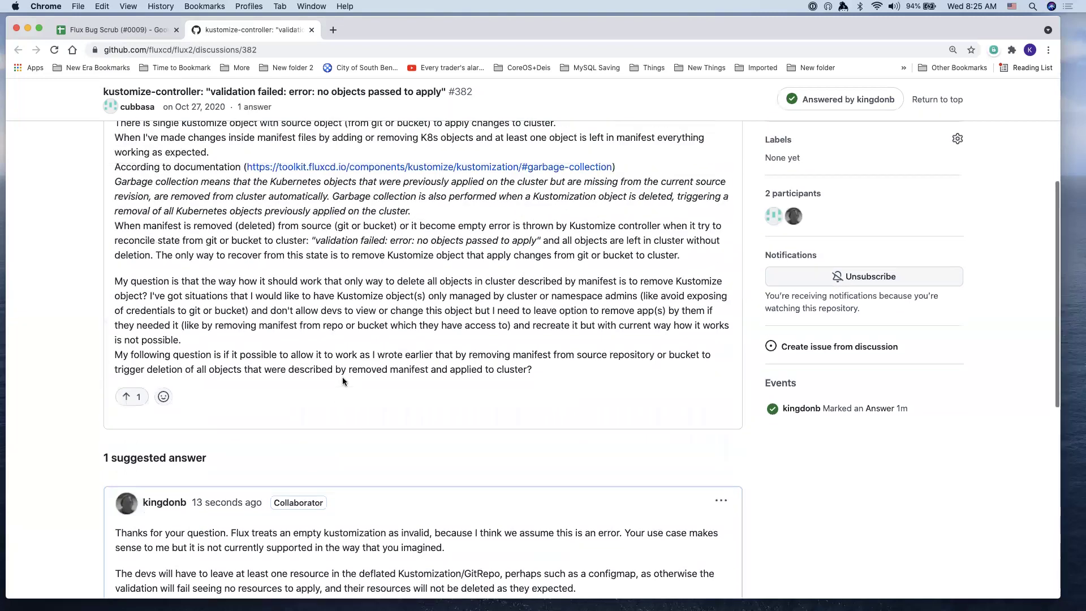
scroll(342, 378, "up", 4)
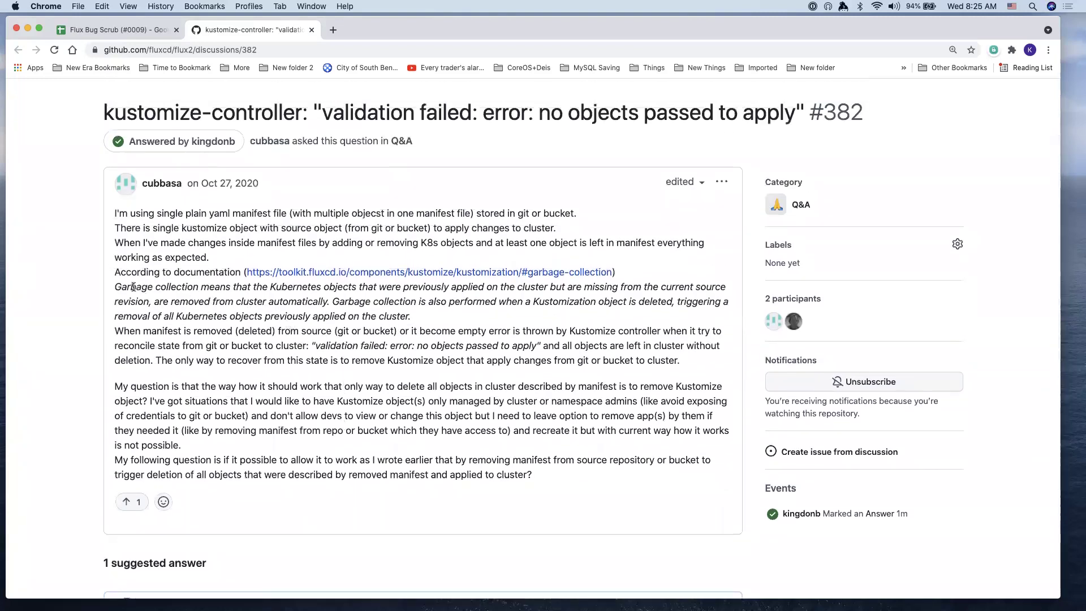
left_click_drag(110, 286, 435, 316)
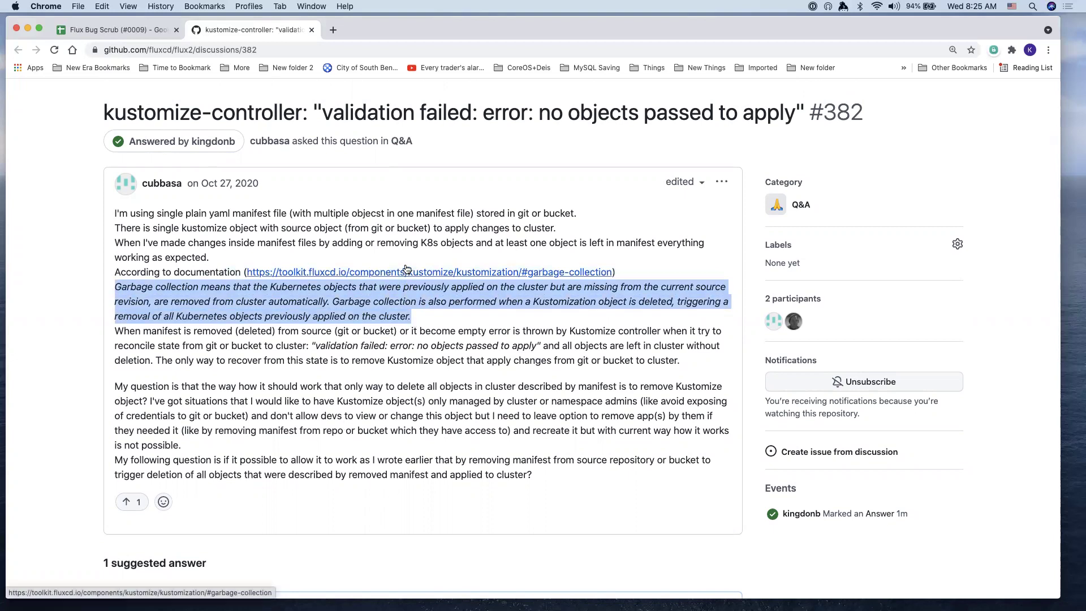
scroll(406, 268, "down", 5)
scroll(405, 264, "up", 4)
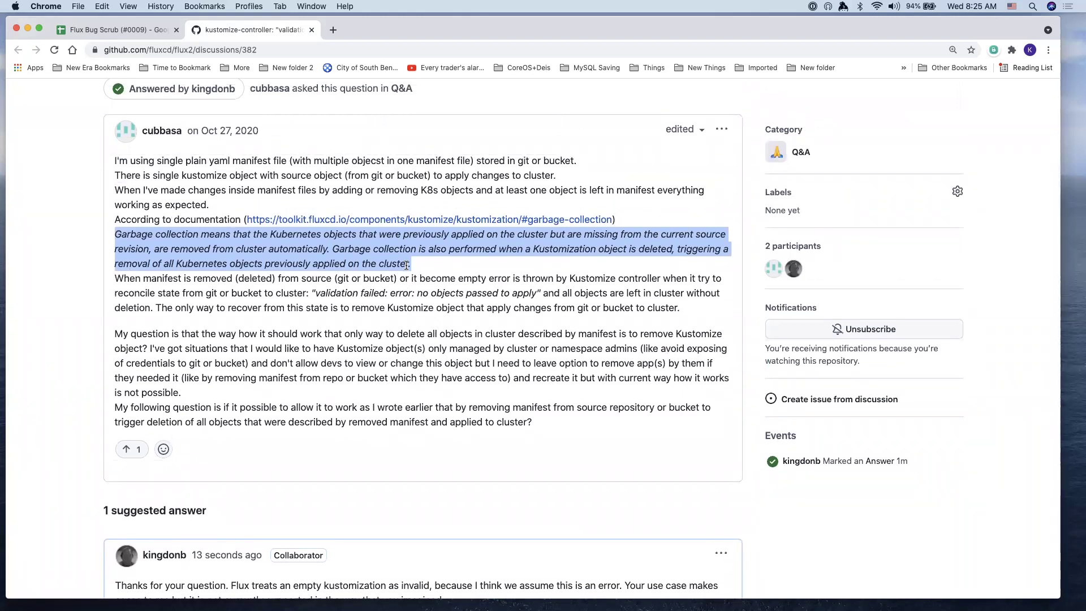
scroll(407, 265, "down", 5)
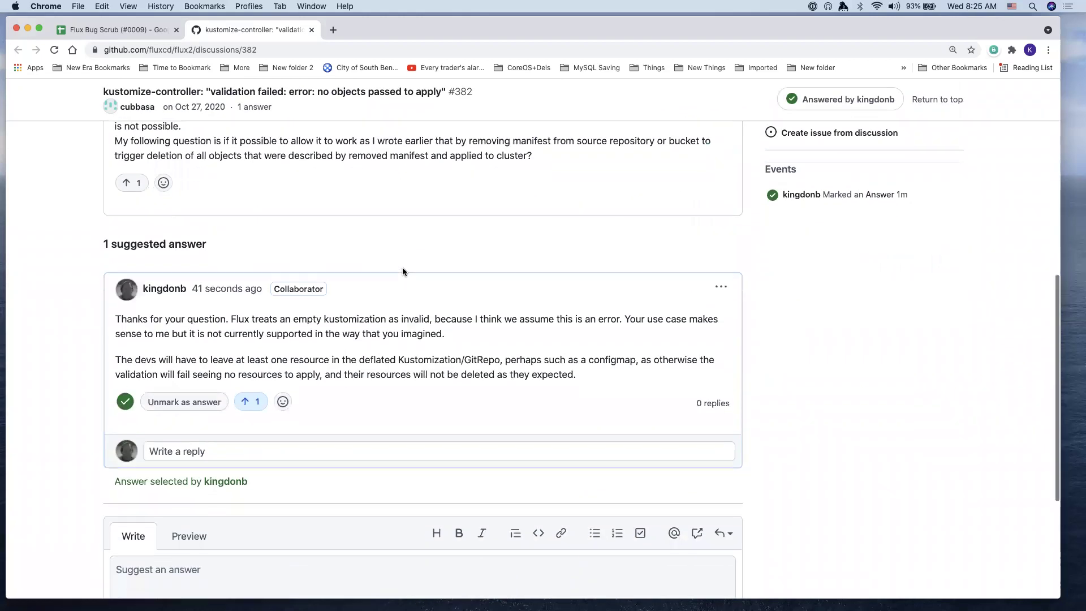
left_click(299, 454)
type("This que")
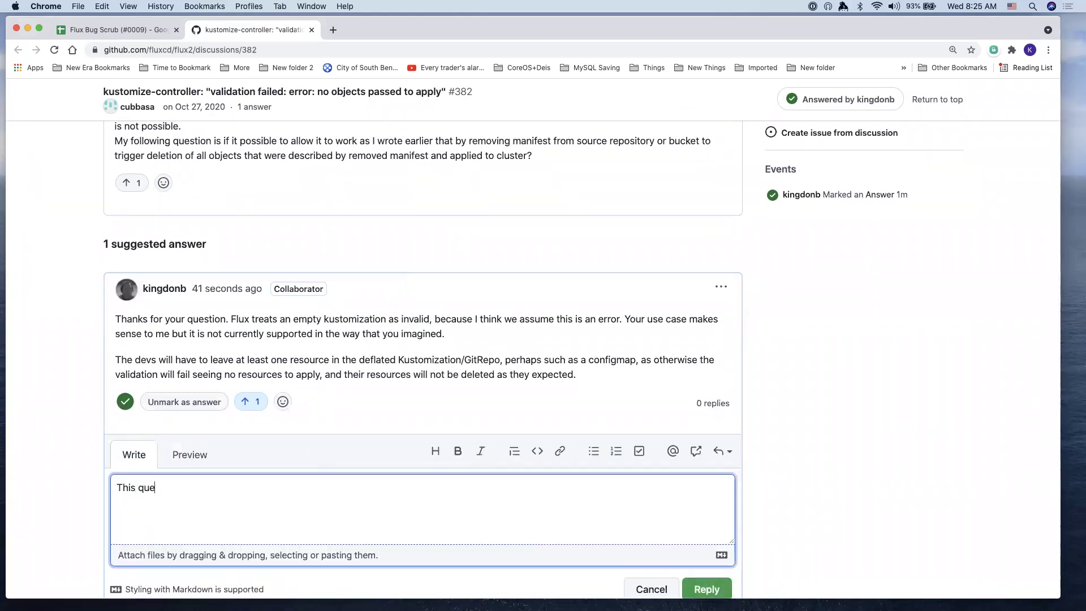
type("stion has come up at lea")
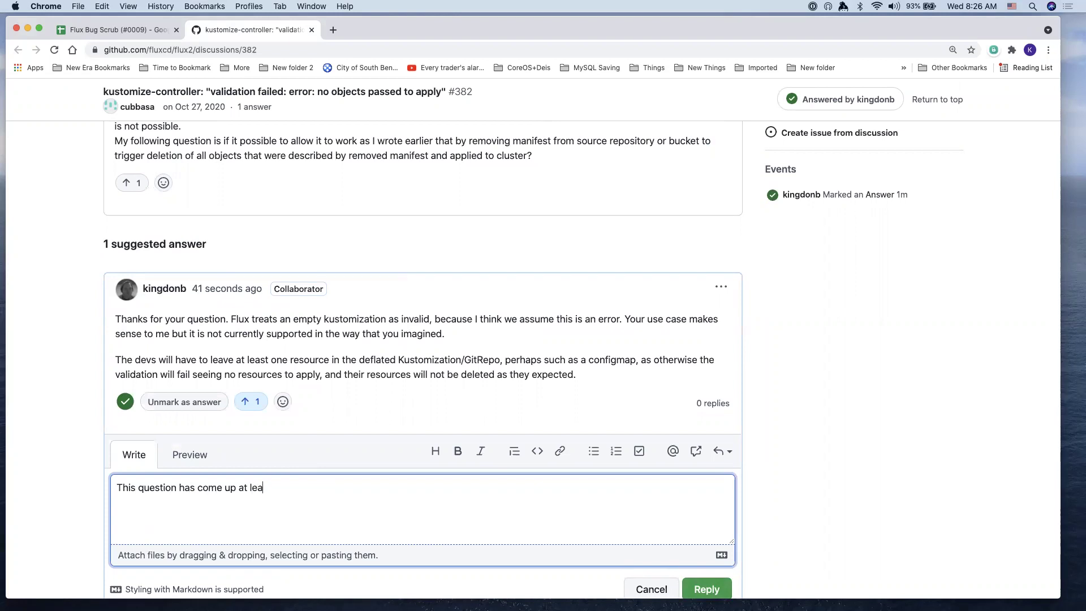
type("st once before,")
key("super+a")
key("BackSpace")
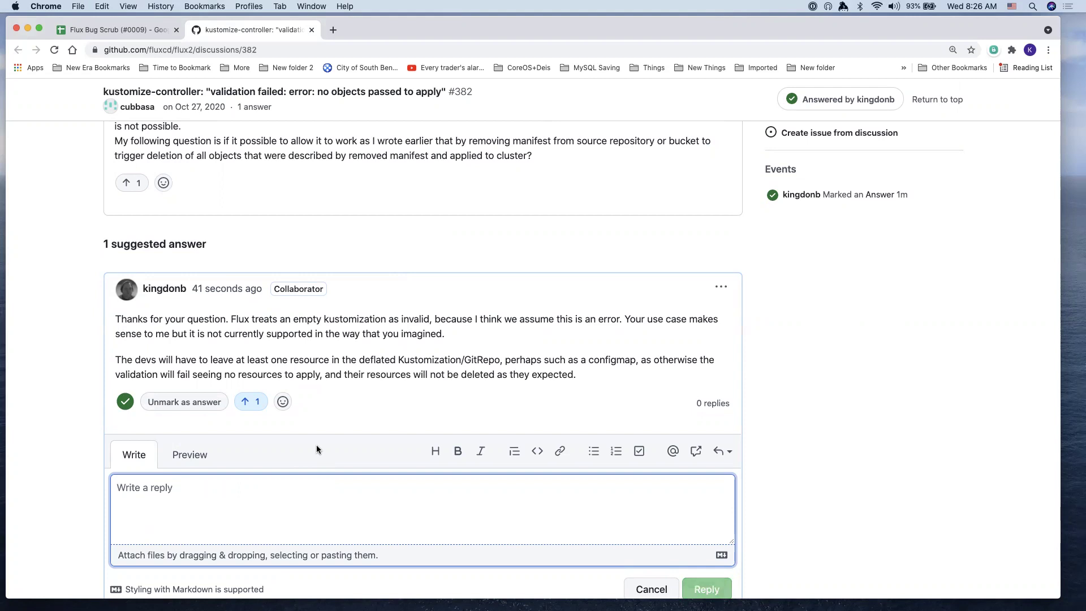
Reread the full question in discussion #382 and compare it with the posted answer
scroll(316, 445, "up", 10)
scroll(325, 433, "down", 2)
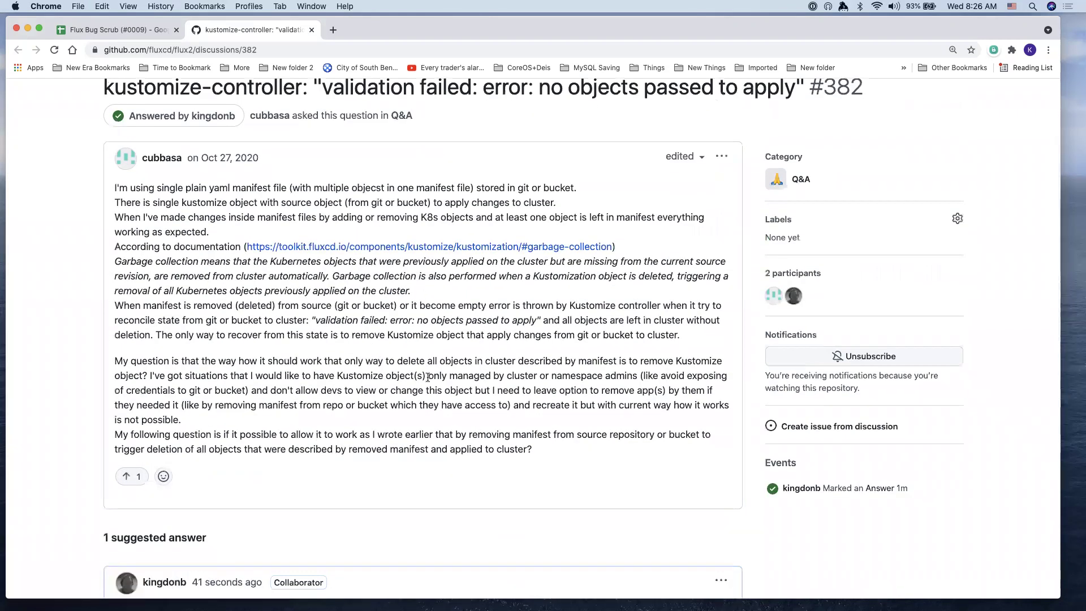
scroll(441, 408, "down", 1)
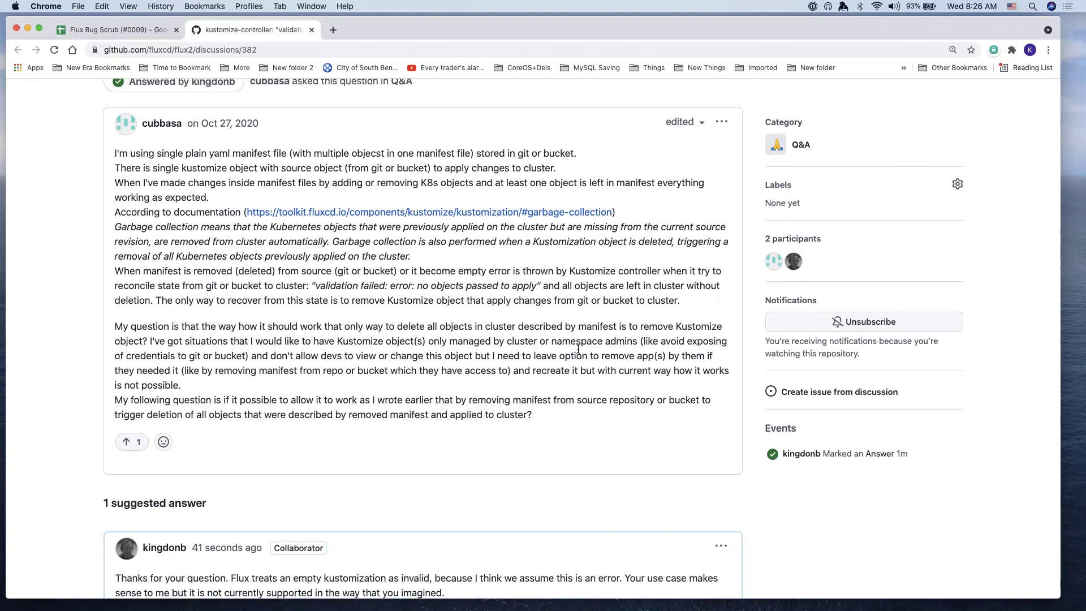
scroll(577, 348, "down", 3)
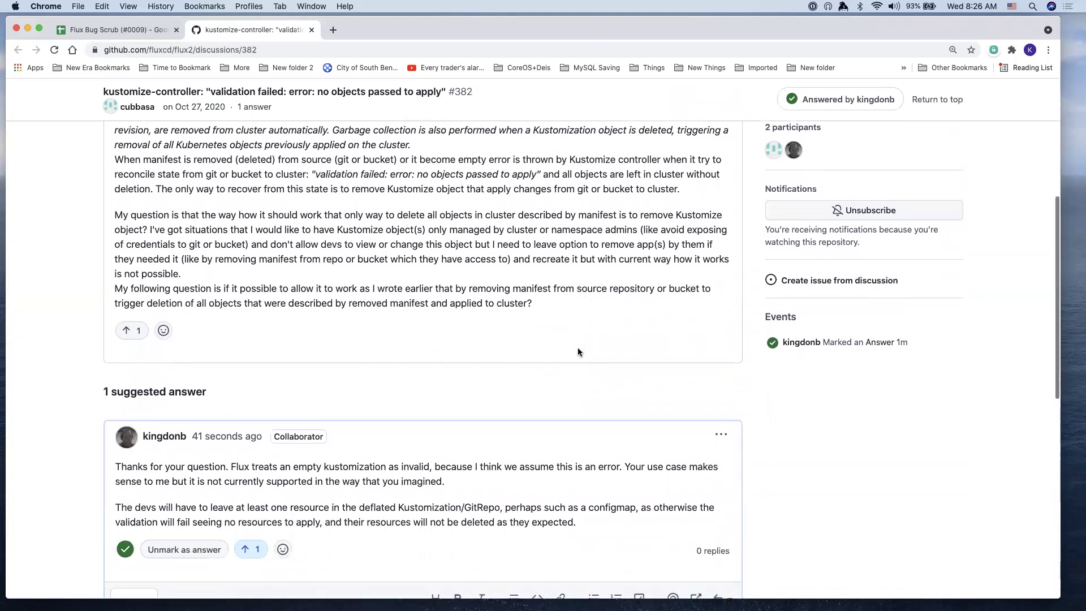
scroll(578, 350, "up", 1)
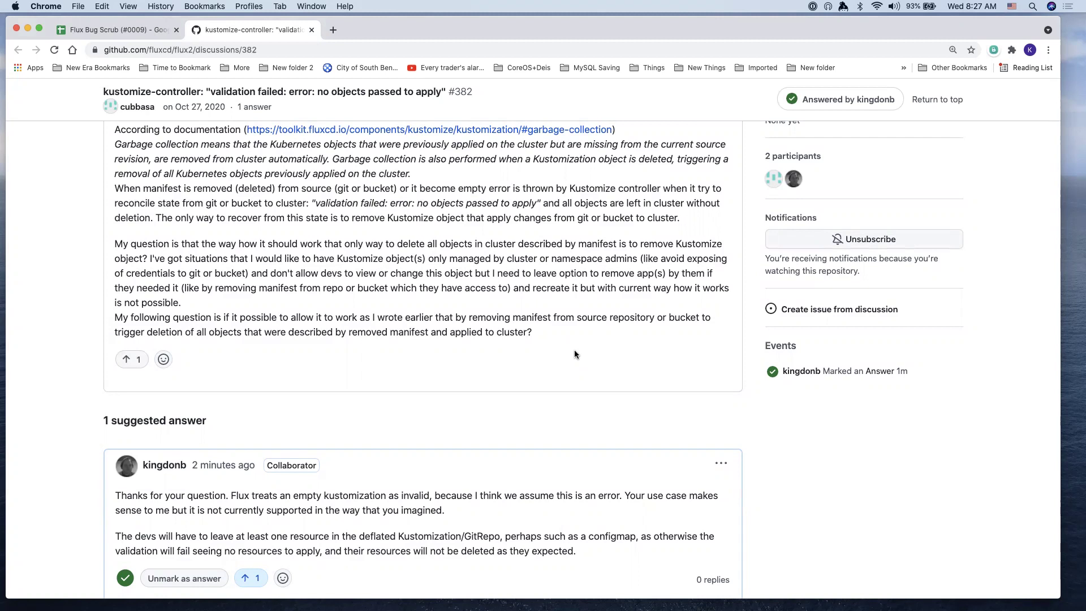
scroll(573, 351, "down", 3)
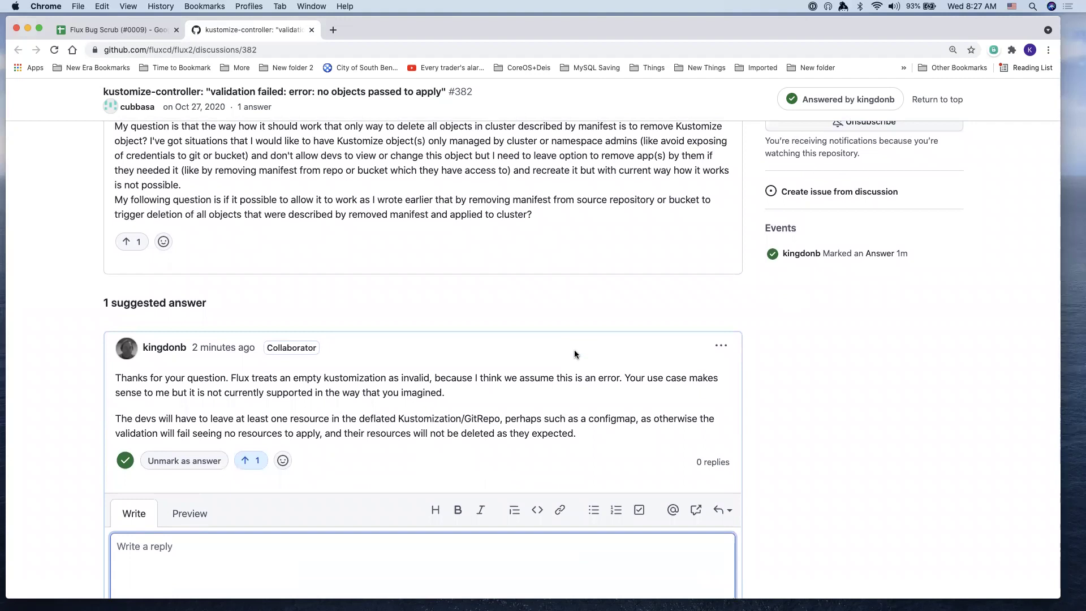
left_click(570, 450)
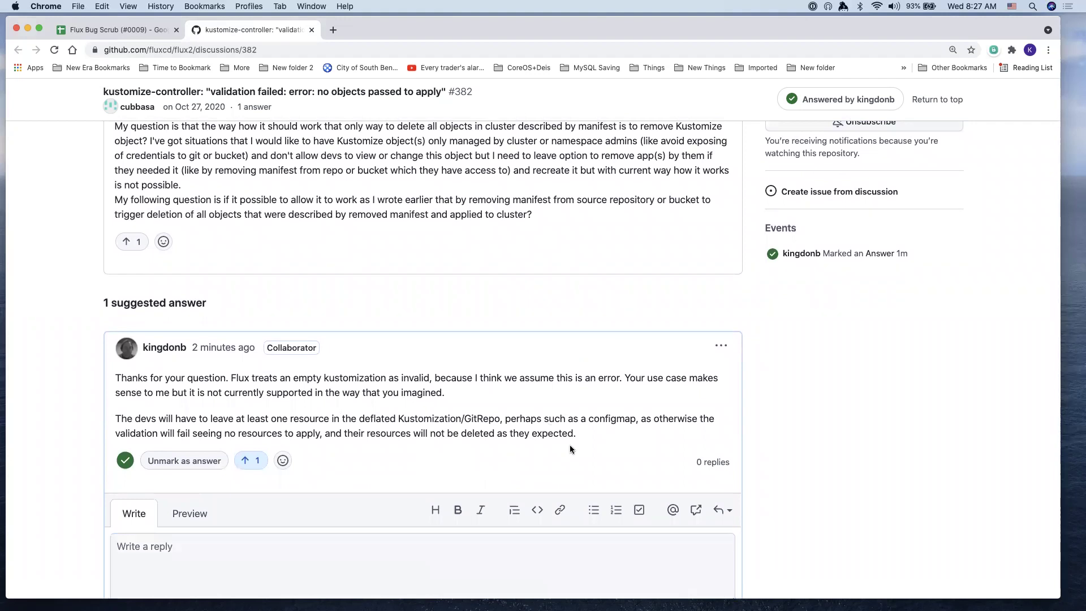
scroll(570, 449, "down", 1)
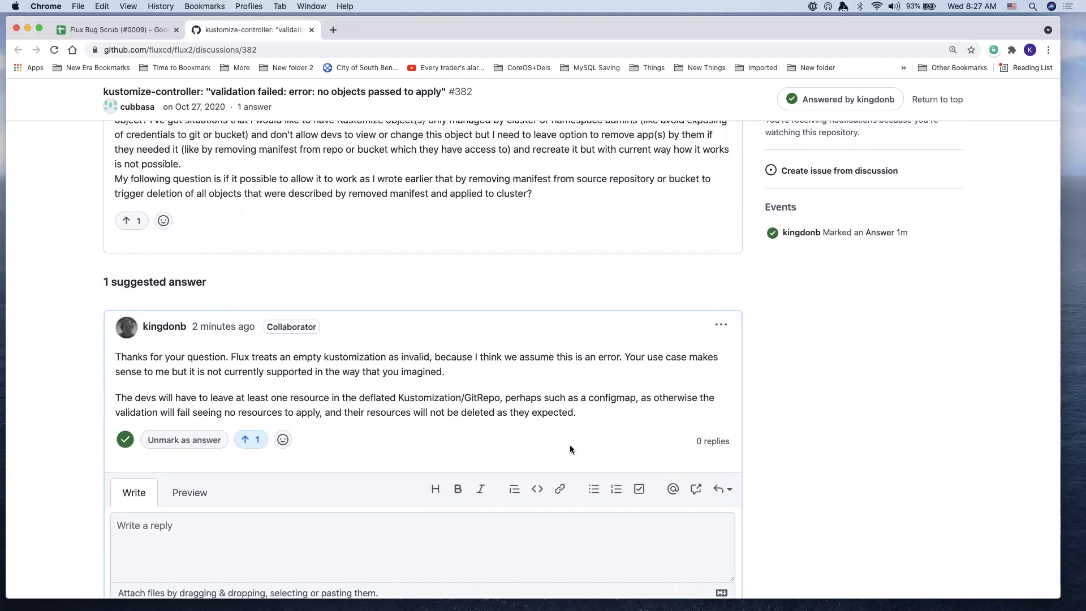
In a new browser tab, look up "flux kustomize crd" and open the Kustomization page of the Flux documentation
key("super+t")
type("flux ")
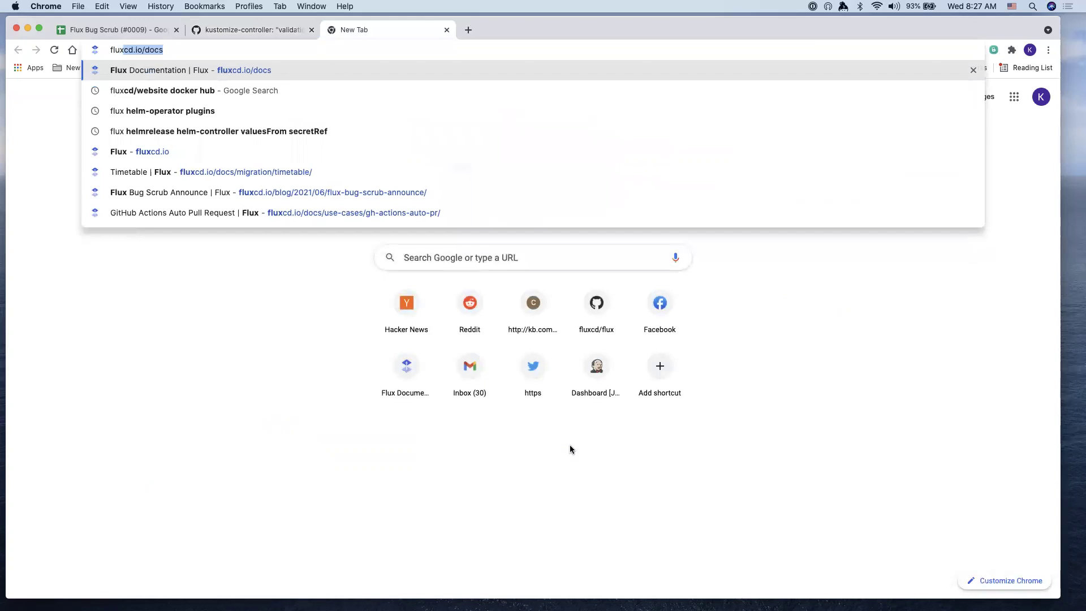
type("ku")
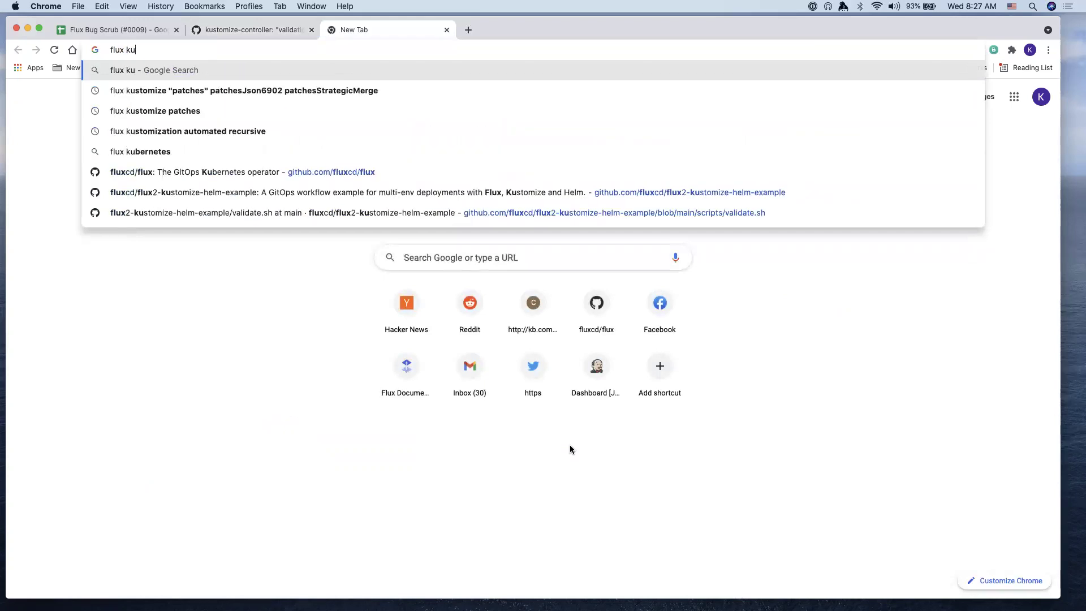
type("stomize crd")
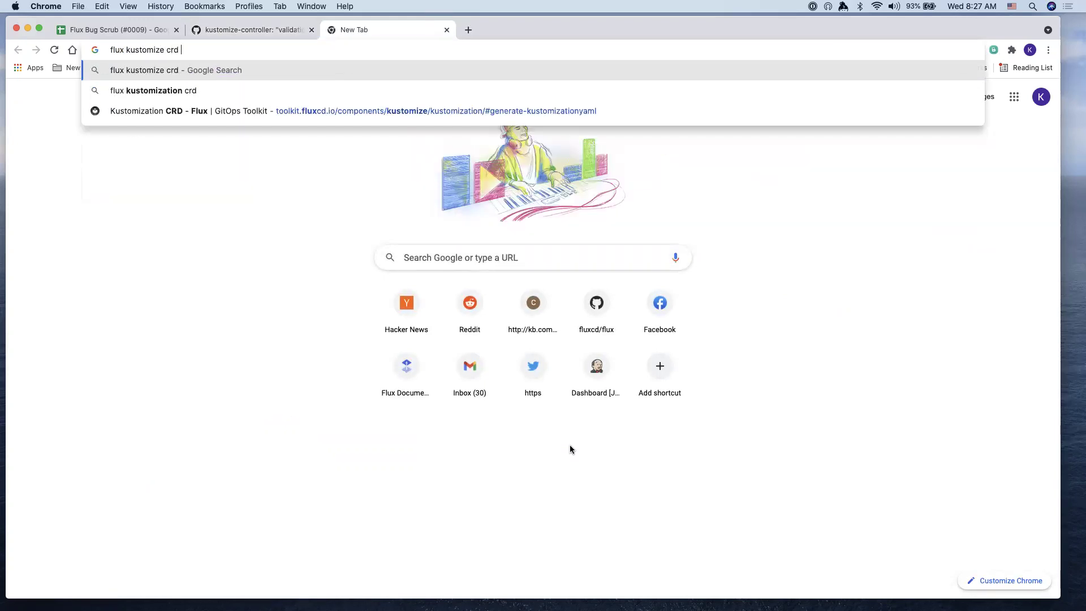
left_click(441, 113)
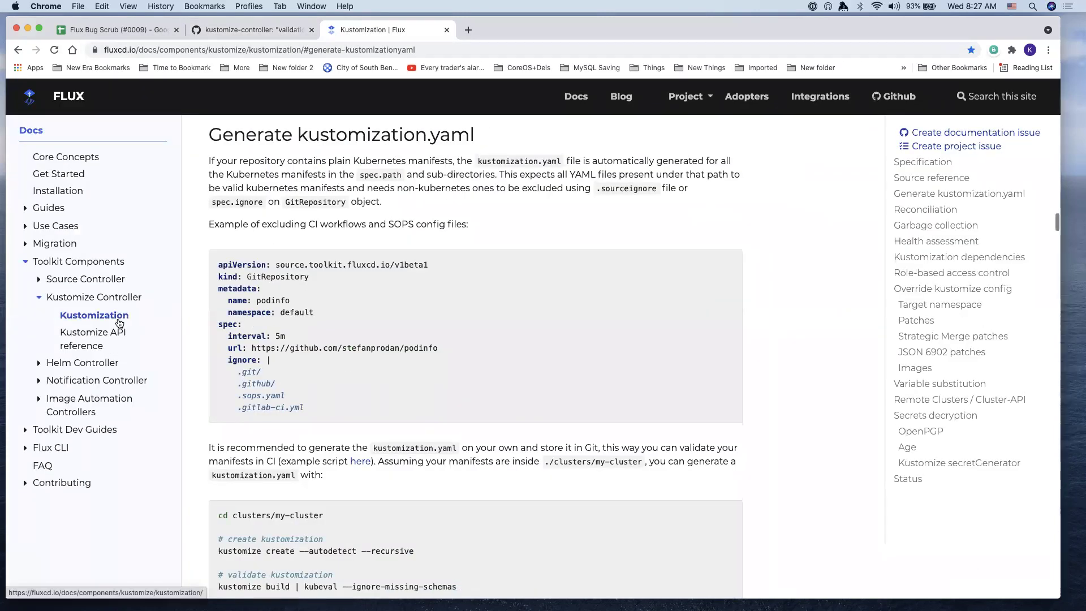
left_click(113, 341)
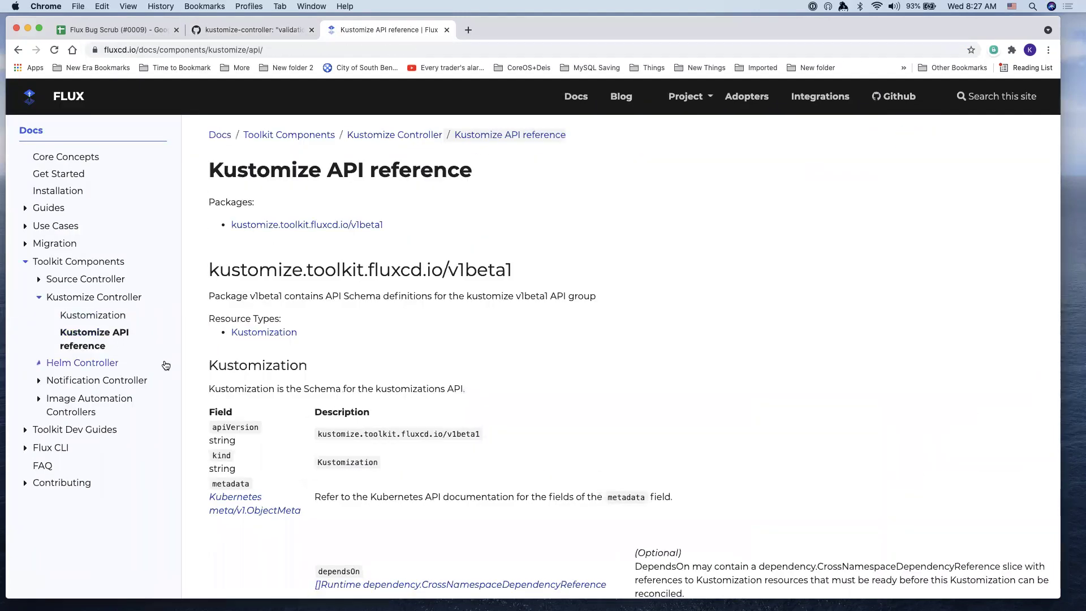
left_click(101, 316)
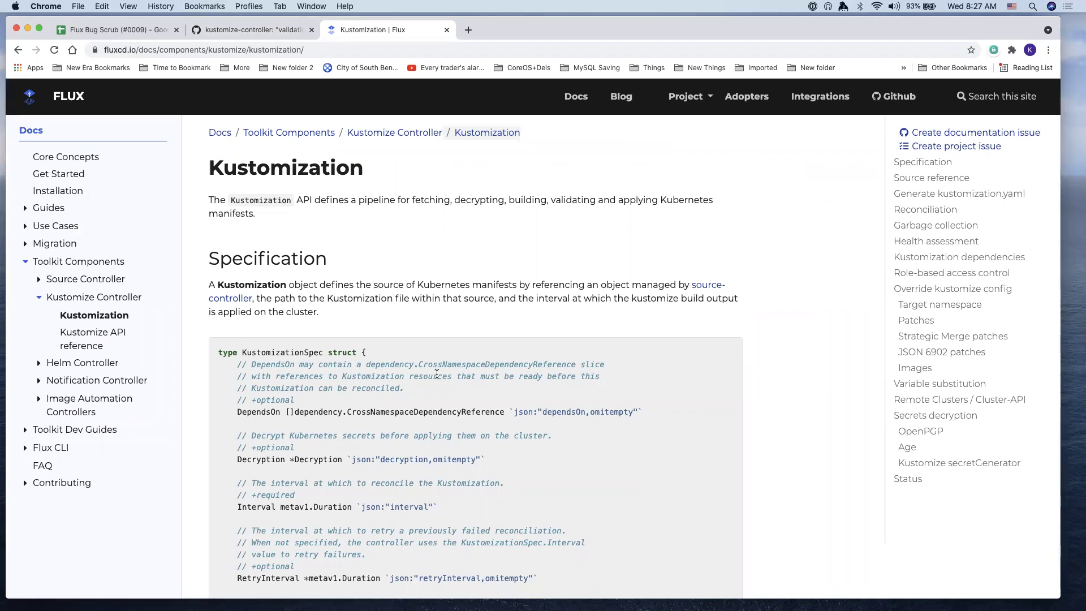
Read through the KustomizationSpec fields and the struct definitions that follow on the Kustomization page
scroll(436, 374, "down", 10)
scroll(436, 373, "down", 7)
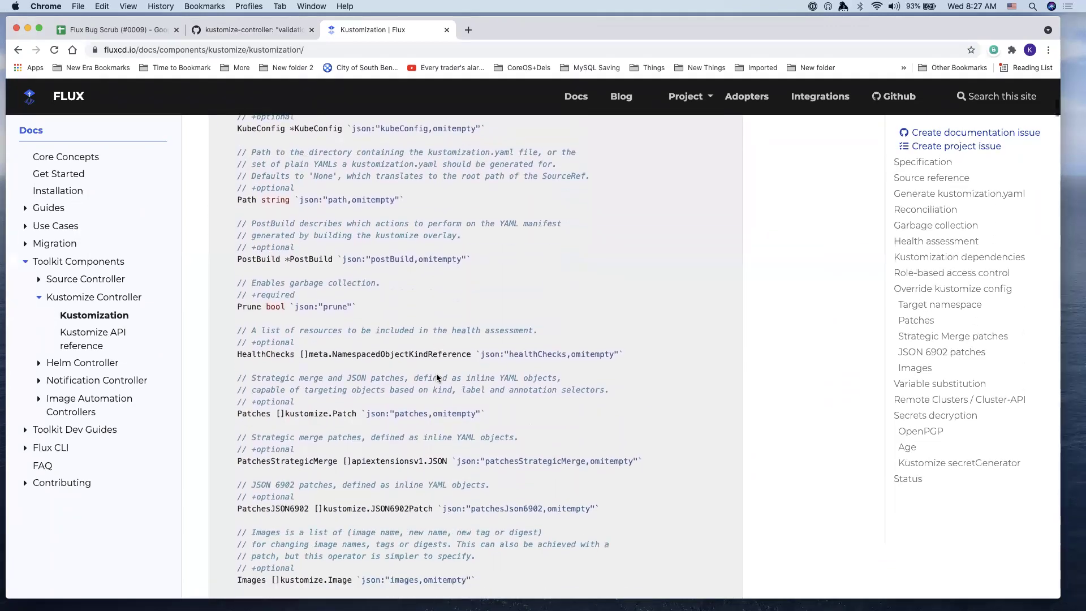
scroll(436, 376, "down", 2)
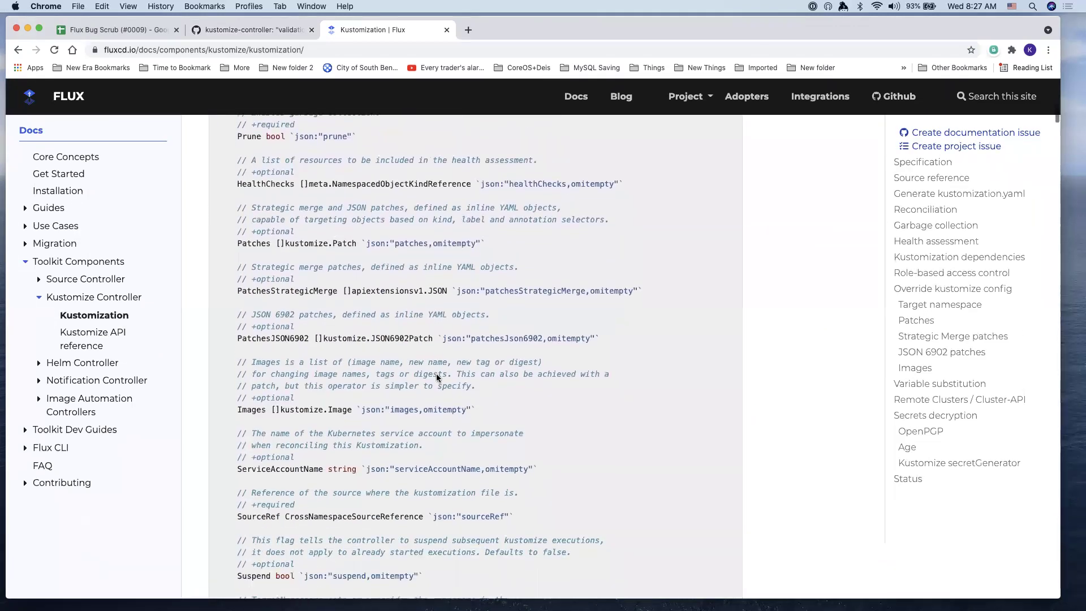
scroll(436, 374, "down", 8)
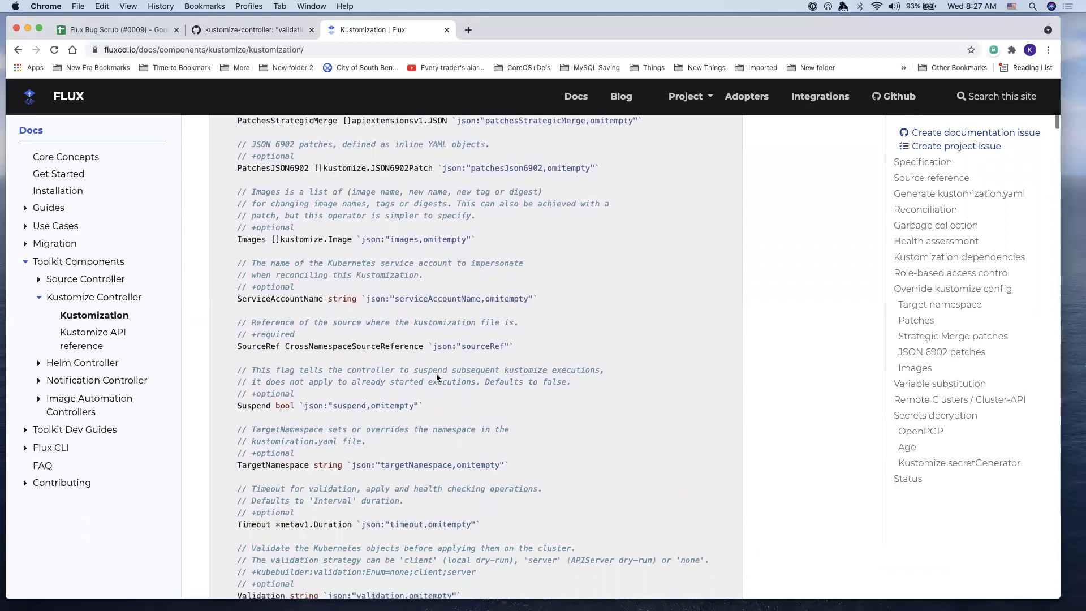
scroll(437, 377, "down", 2)
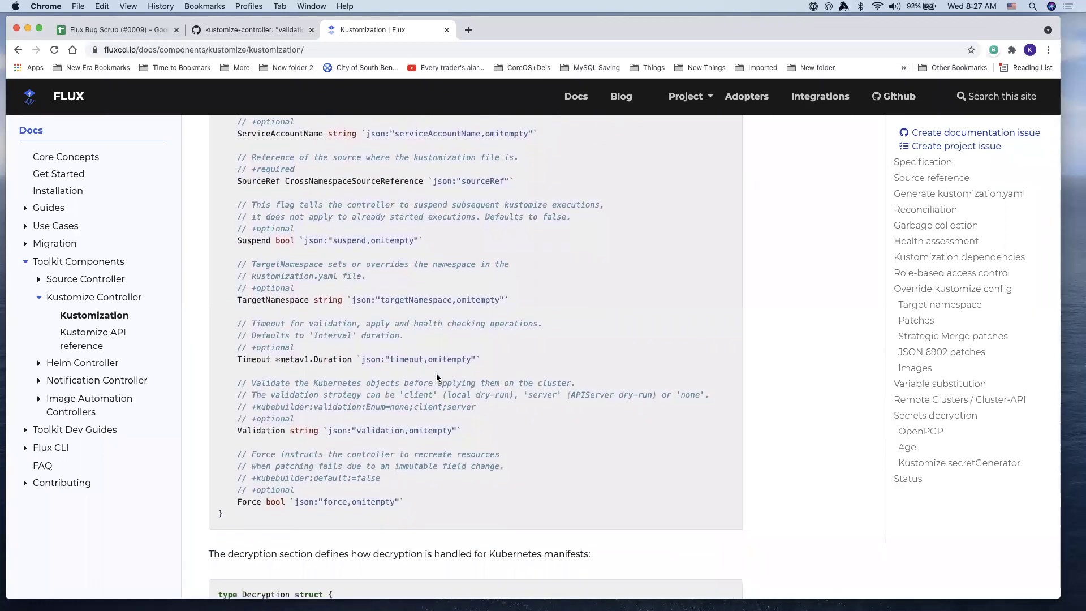
scroll(436, 378, "down", 3)
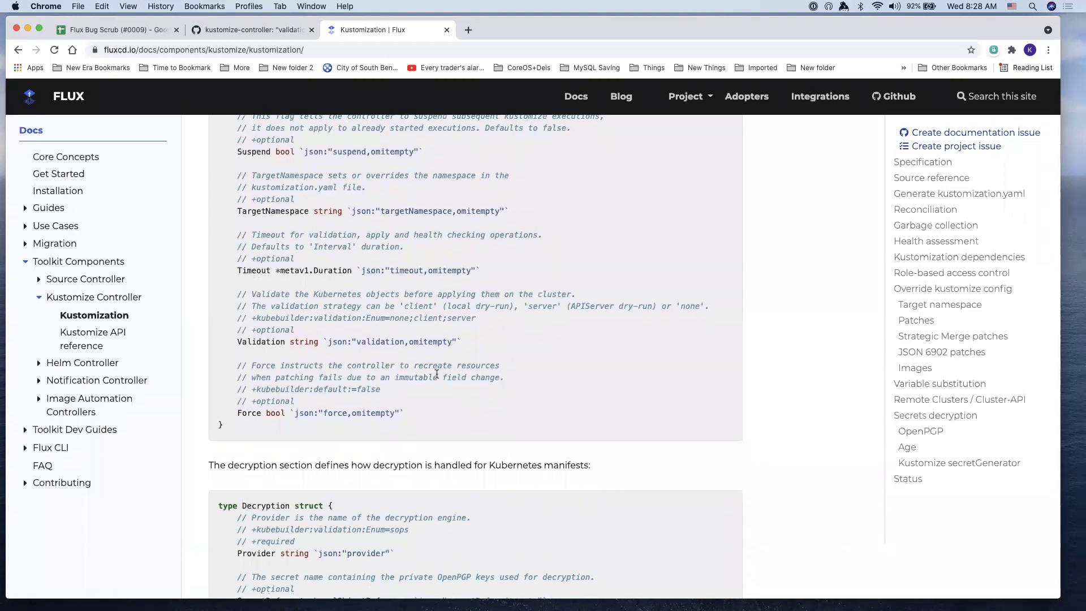
scroll(437, 375, "down", 15)
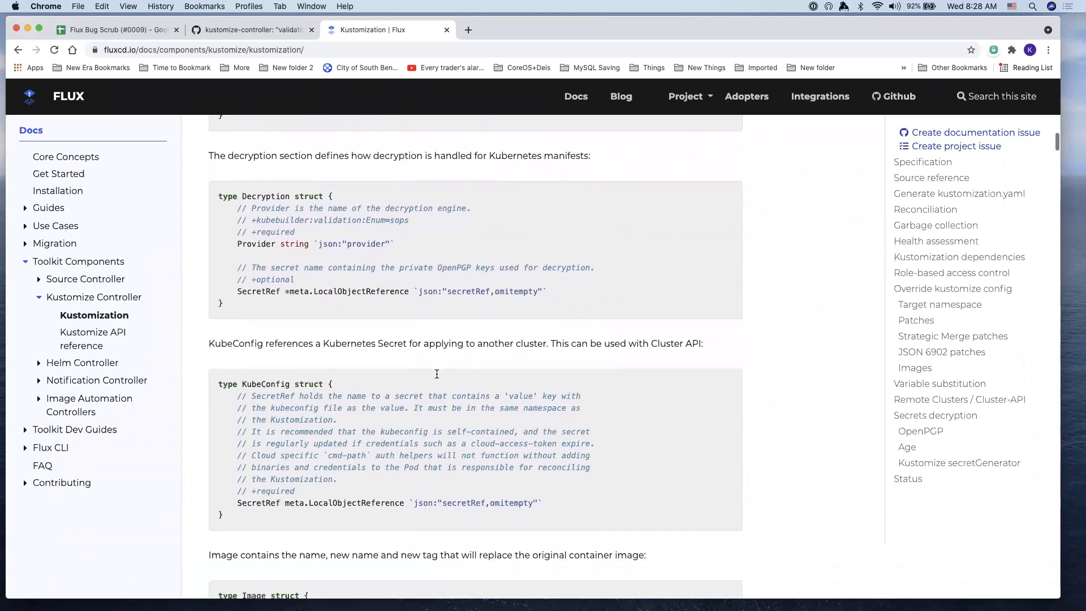
scroll(436, 373, "down", 20)
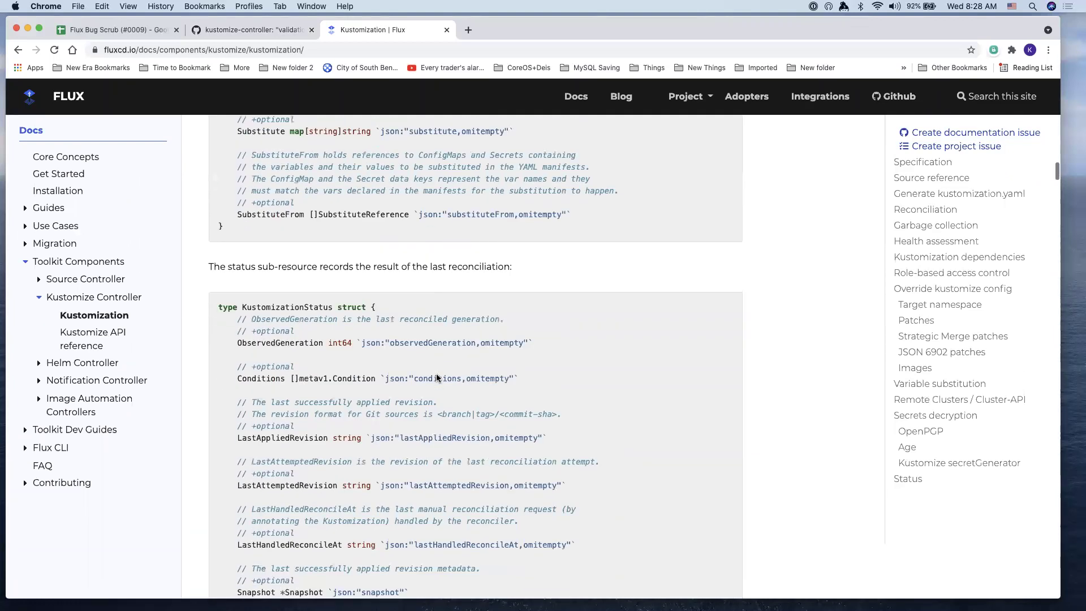
Find "validation" on the Kustomization page and go through its occurrences
key("super+f")
type("validation")
key("Return")
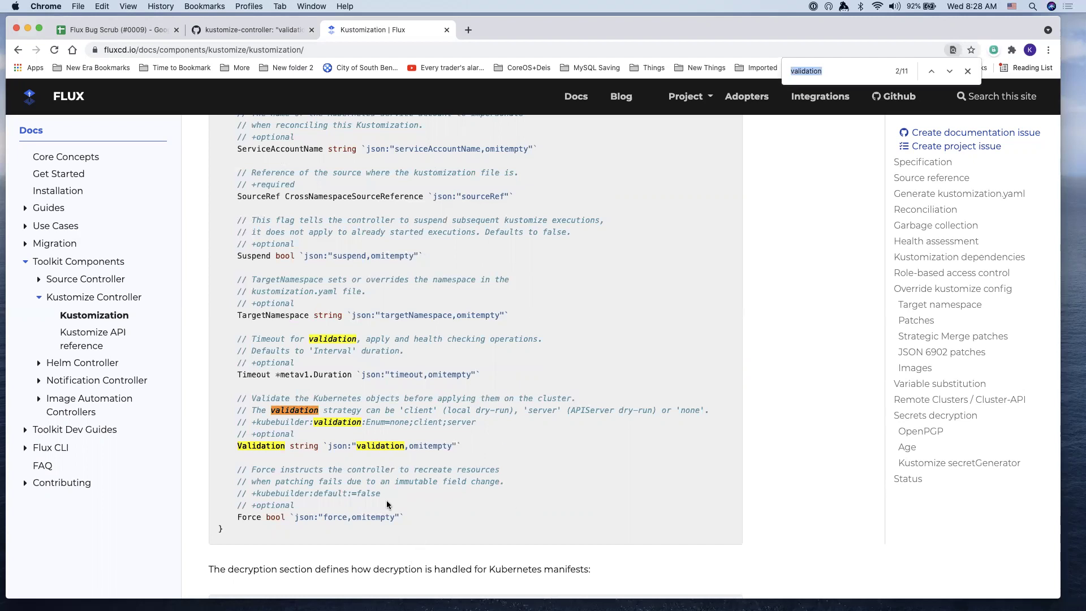
double_click(249, 446)
key("super+g")
key("super+g")
key("super+g")
key("super+g")
key("super+g")
key("super+g")
key("super+g")
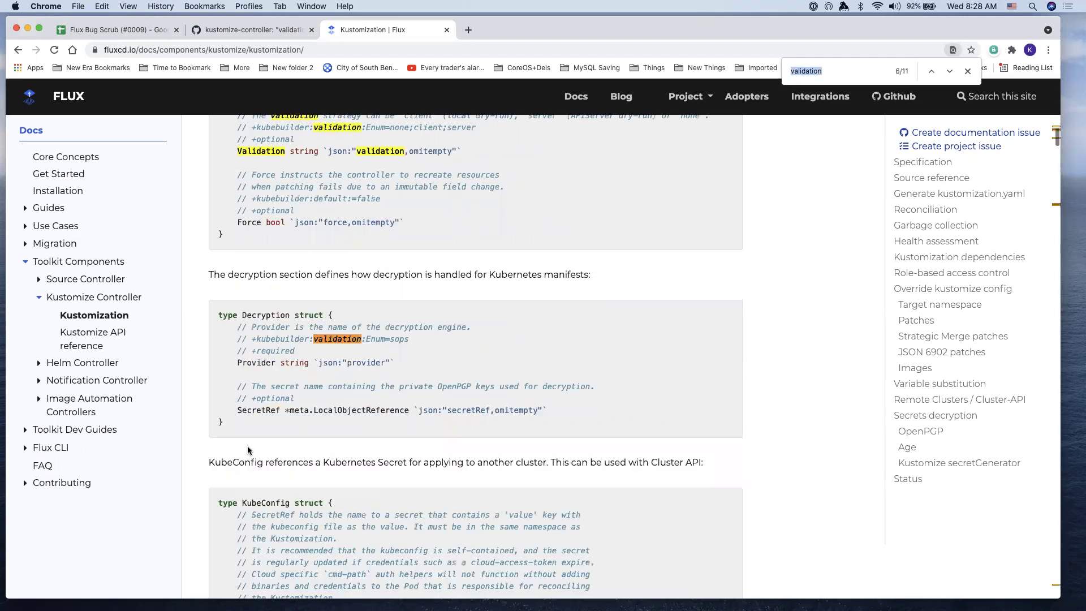
key("super+g")
key("super+g")
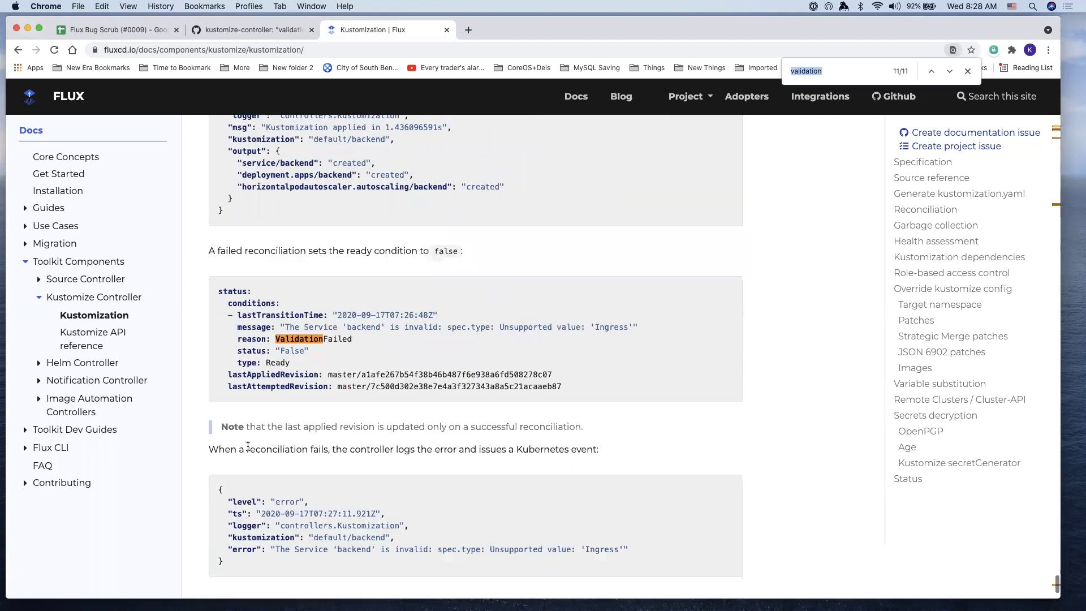
key("super+g")
key("super+g")
key("super+g")
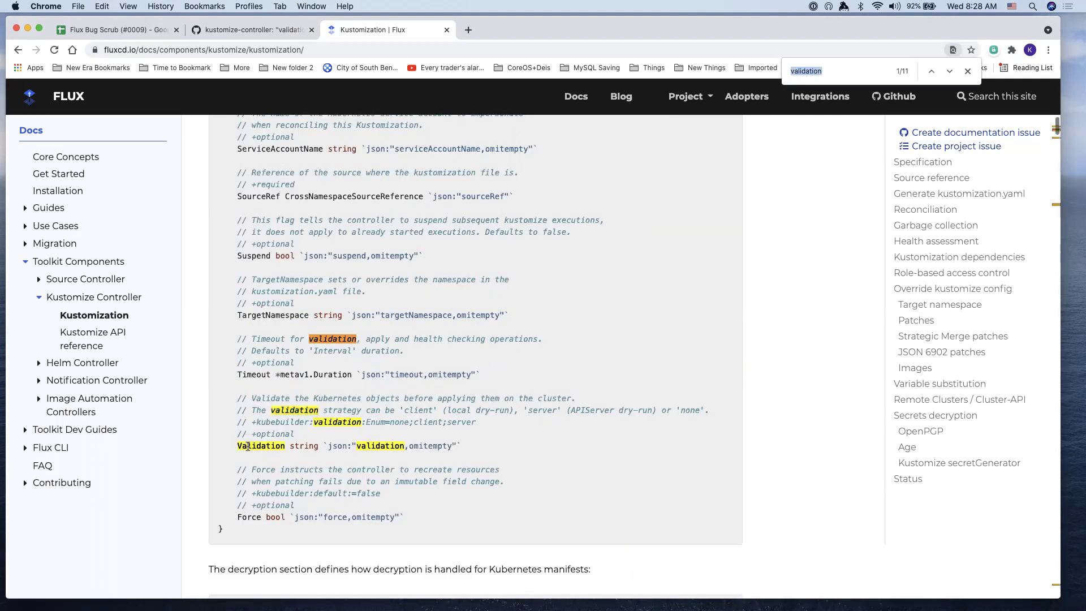
Open the Kustomize API reference and go through the occurrences of "validation" there
left_click(94, 336)
key("super+g")
key("super+g")
key("super+g")
key("super+g")
key("super+g")
key("super+g")
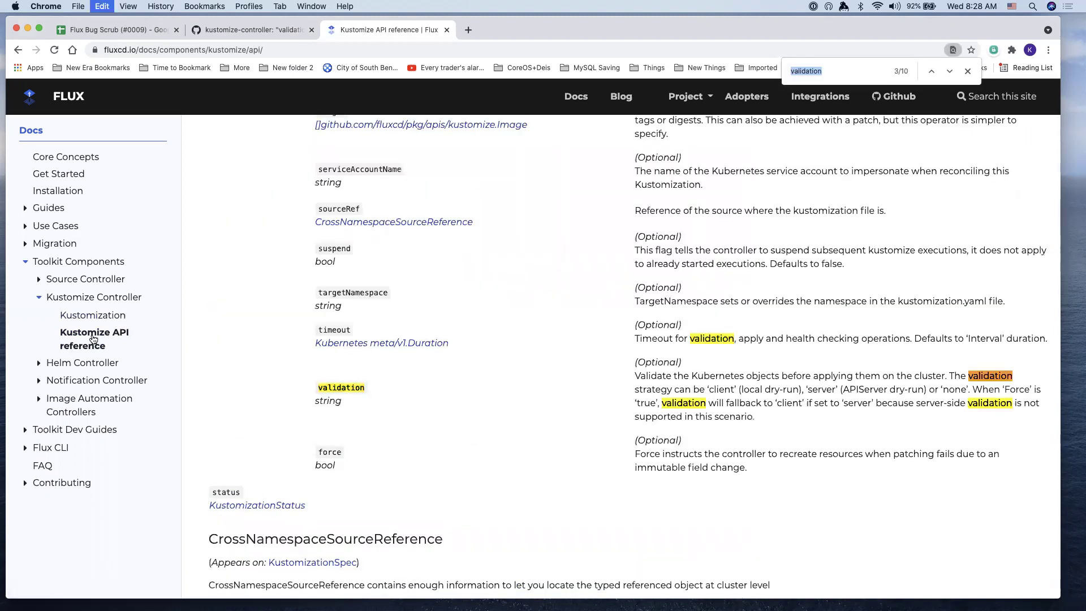
key("super+g")
key("super+g")
key("super+g")
key("super+g")
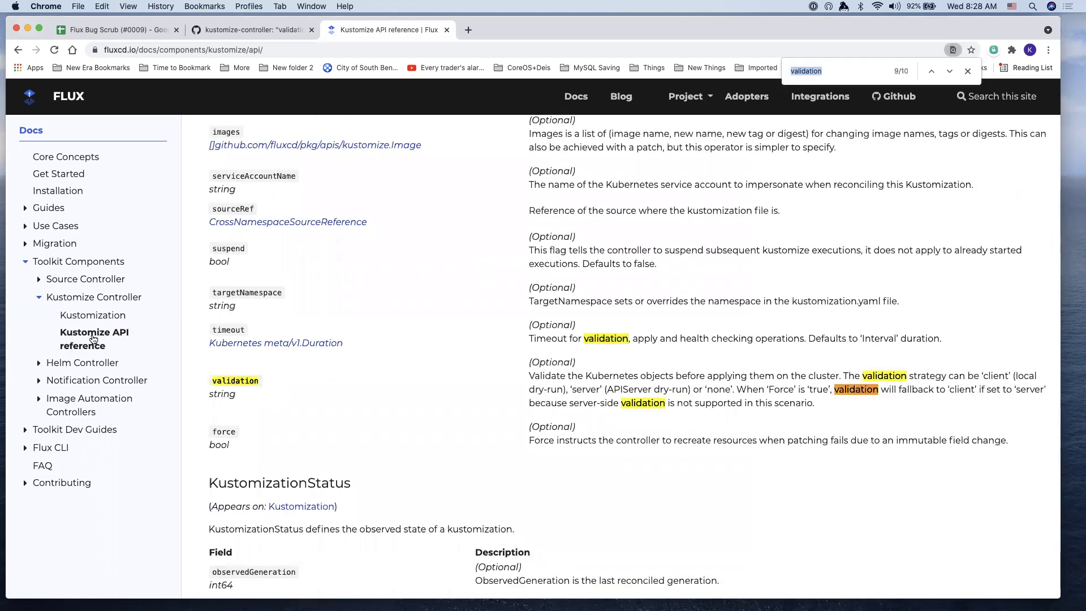
scroll(267, 372, "down", 9)
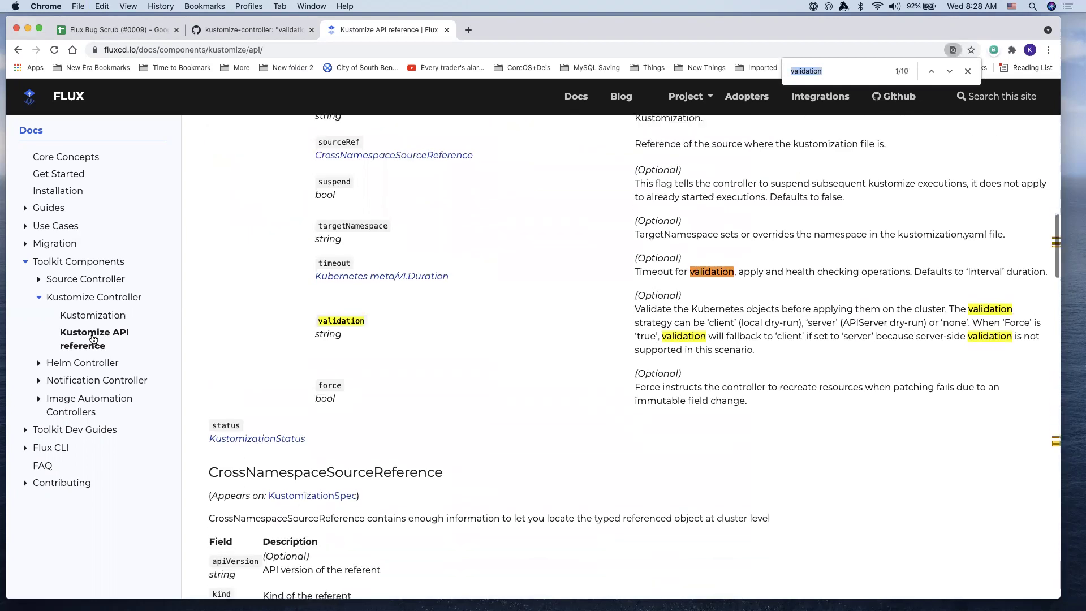
Read the description of the validation field in the Kustomize API reference, focusing on the 'client', 'server' and 'none' strategies
scroll(266, 372, "up", 8)
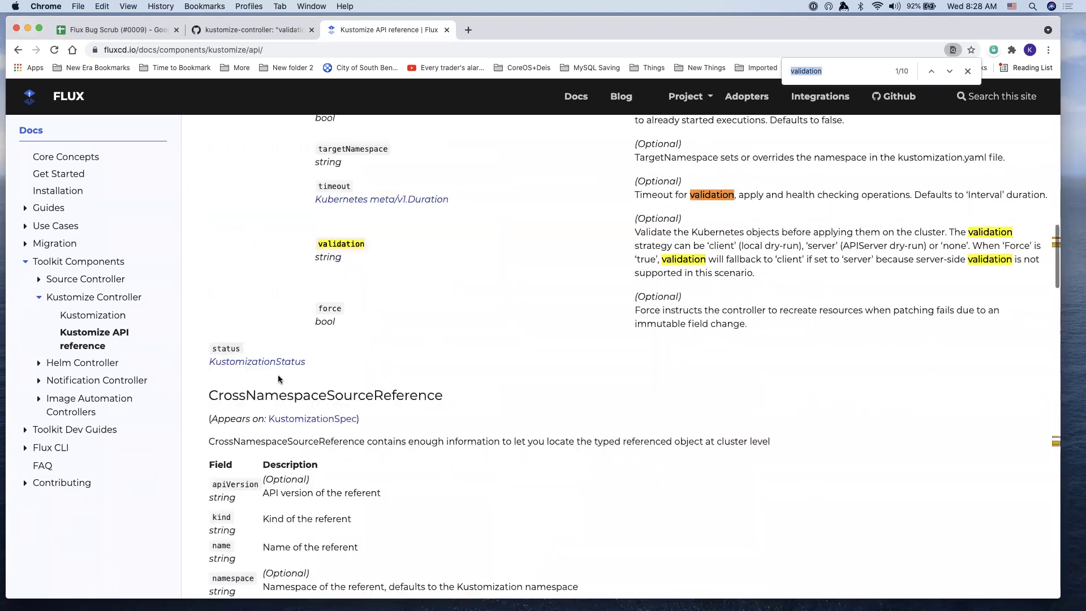
left_click(840, 325)
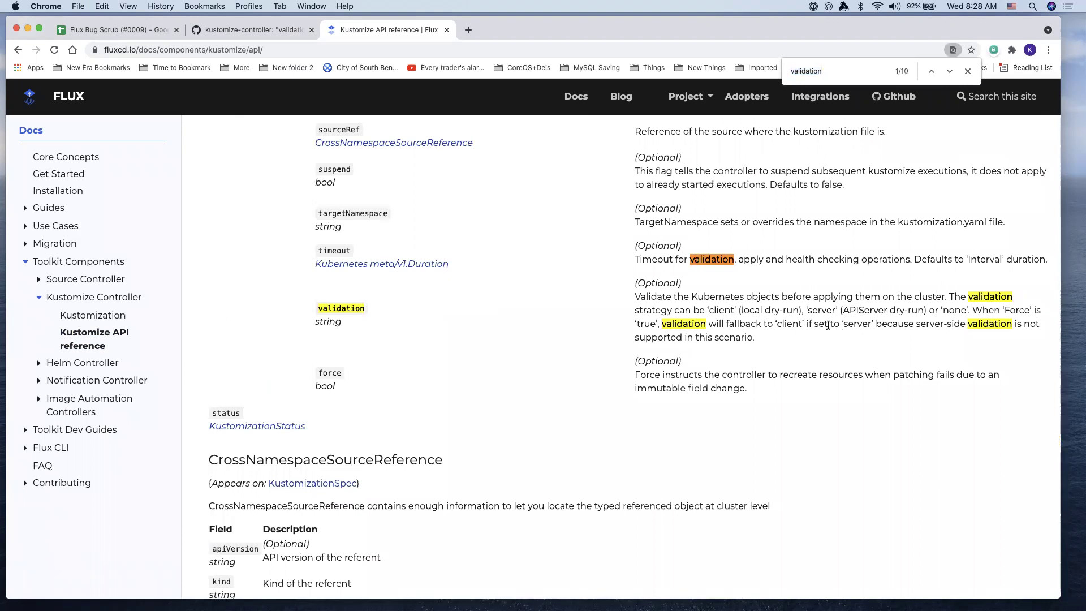
double_click(716, 310)
double_click(821, 310)
double_click(953, 310)
left_click_drag(843, 310, 923, 310)
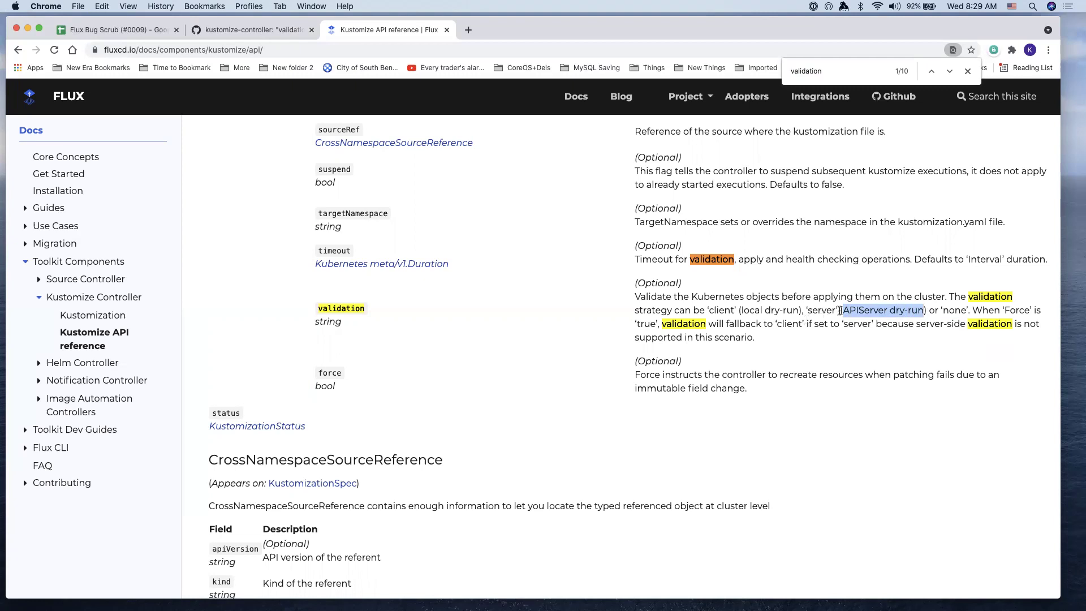
double_click(818, 309)
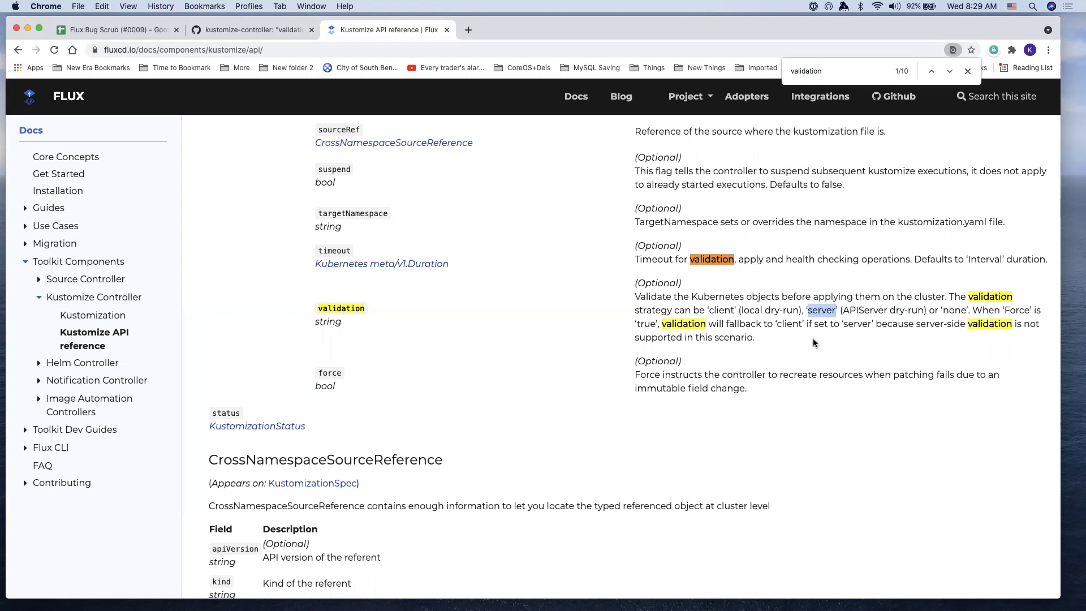
left_click(809, 380)
Close the Kustomize API reference and discussion #382, and open discussion #391 from its link in the bug scrub sheet
key("ctrl+shift+Tab")
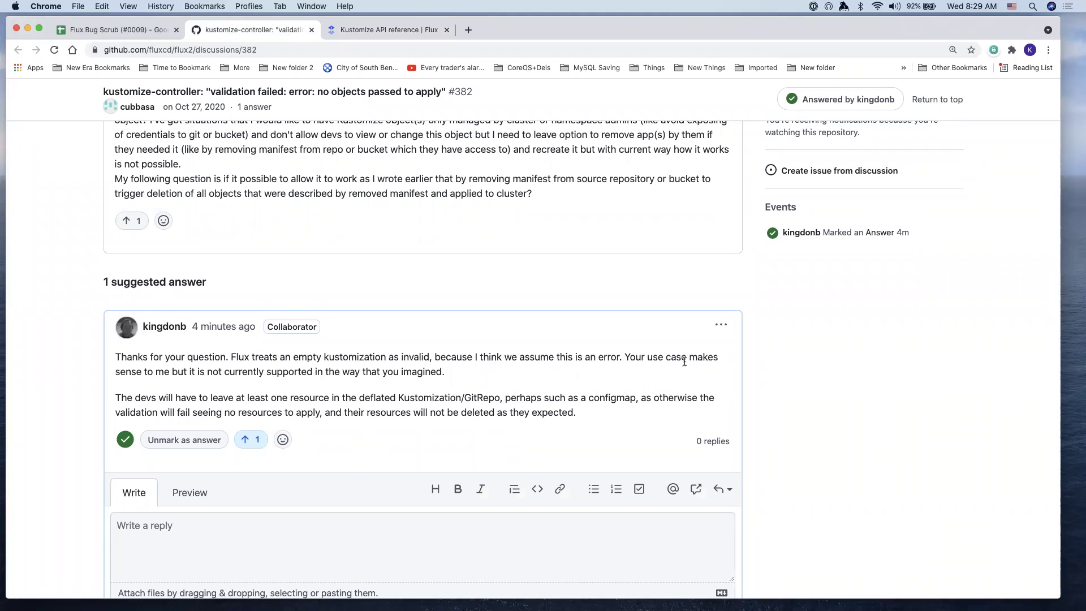
key("super+w")
key("super+w")
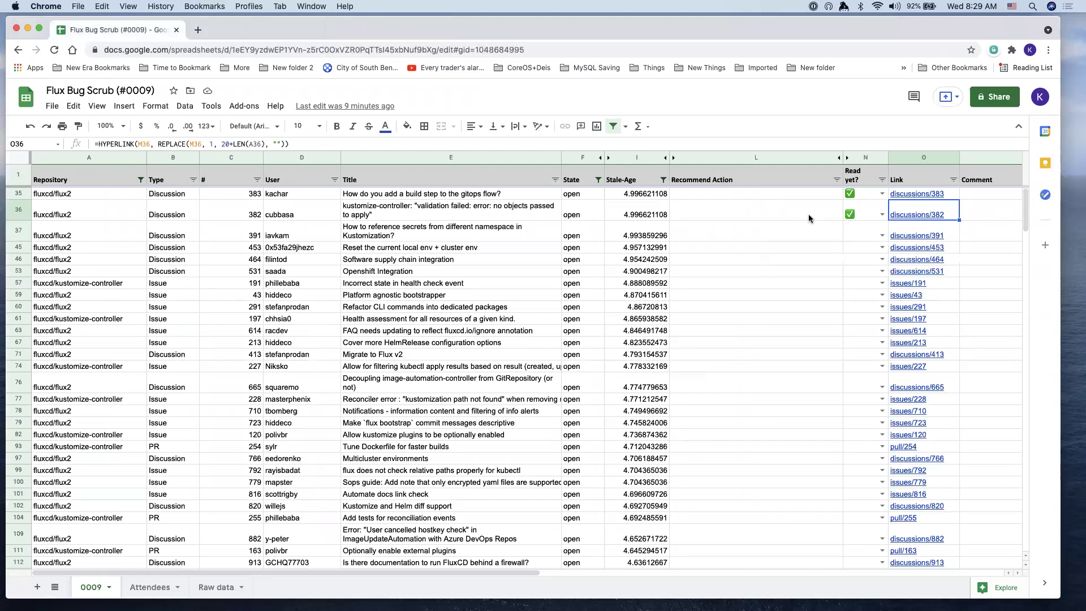
mouse_move(904, 231)
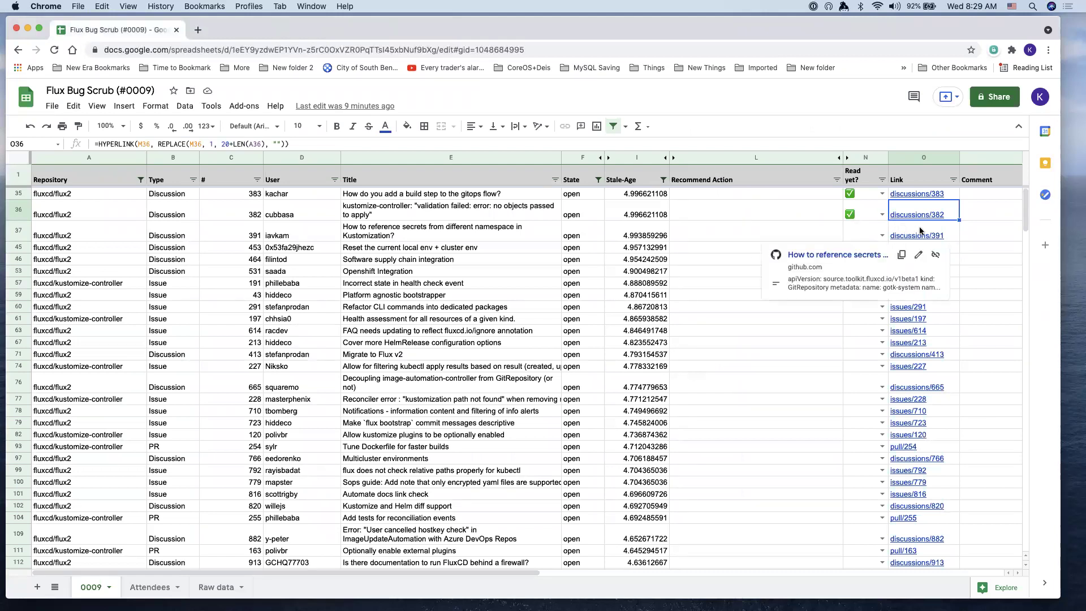
left_click(920, 236)
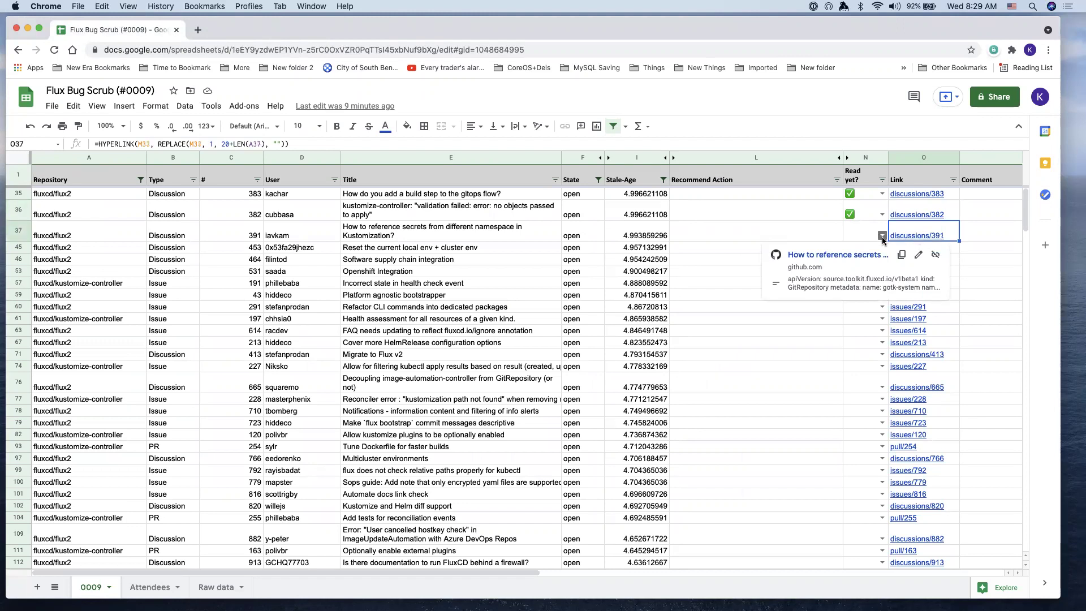
left_click(852, 256)
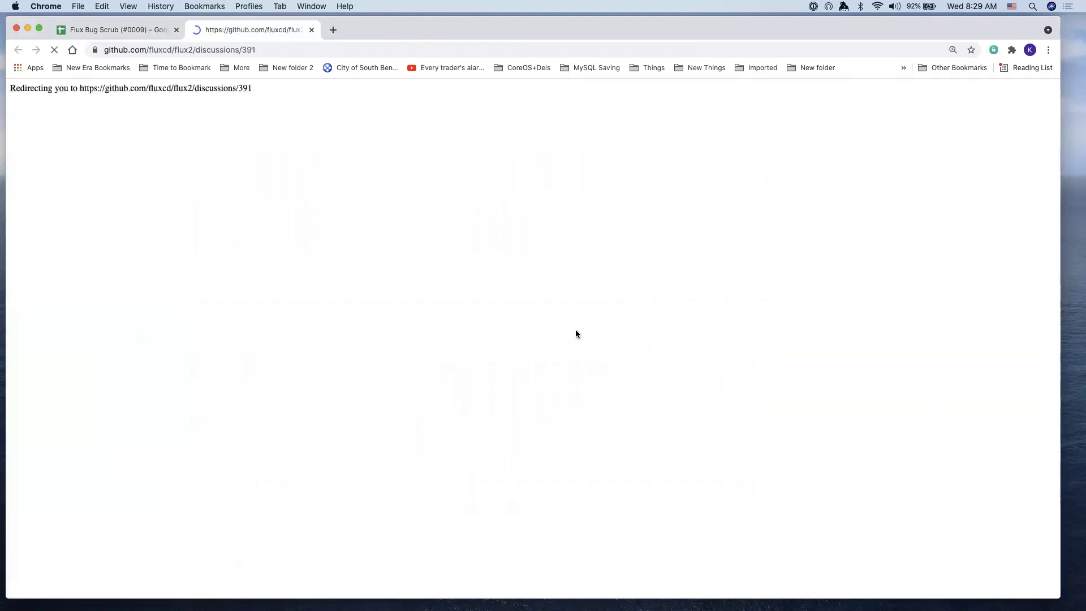
Look over the question in discussion #391, including its GitRepository and Kustomization manifests, and glance at the first suggested answers
scroll(576, 334, "down", 5)
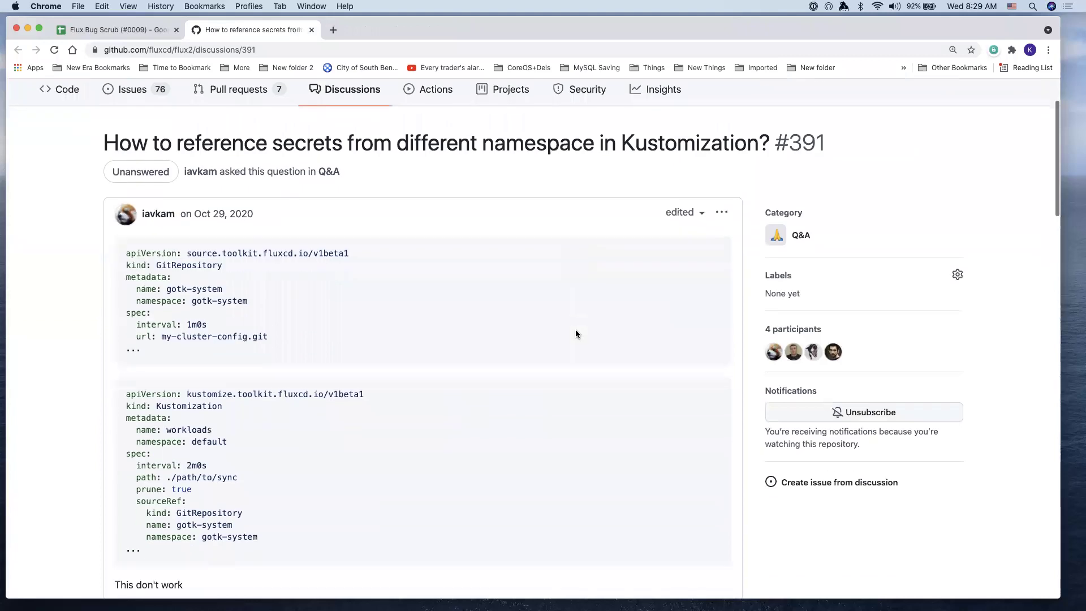
scroll(576, 334, "down", 3)
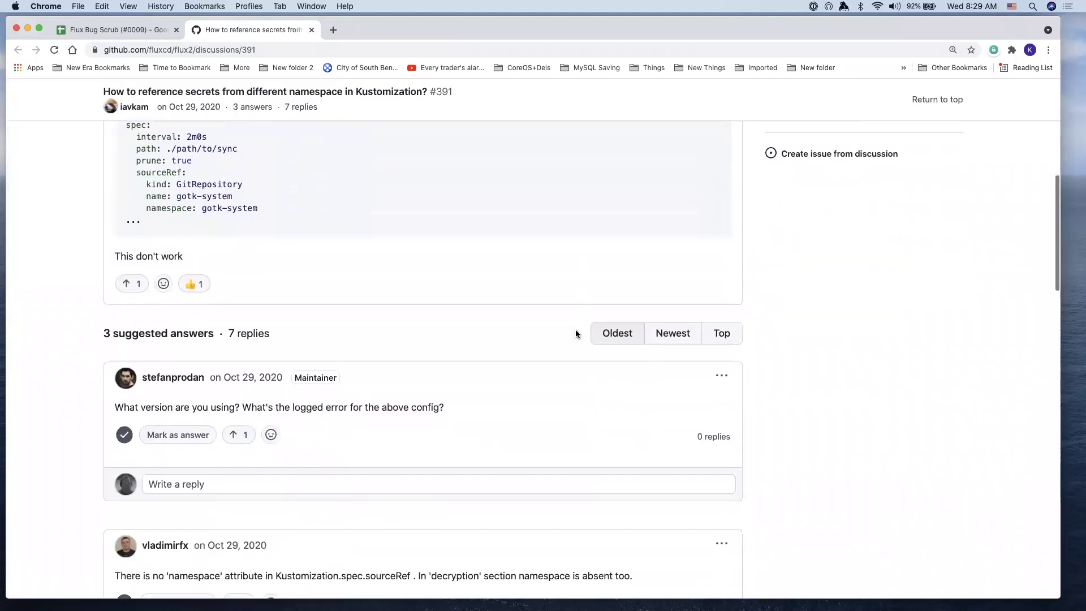
scroll(576, 334, "up", 8)
scroll(576, 334, "down", 2)
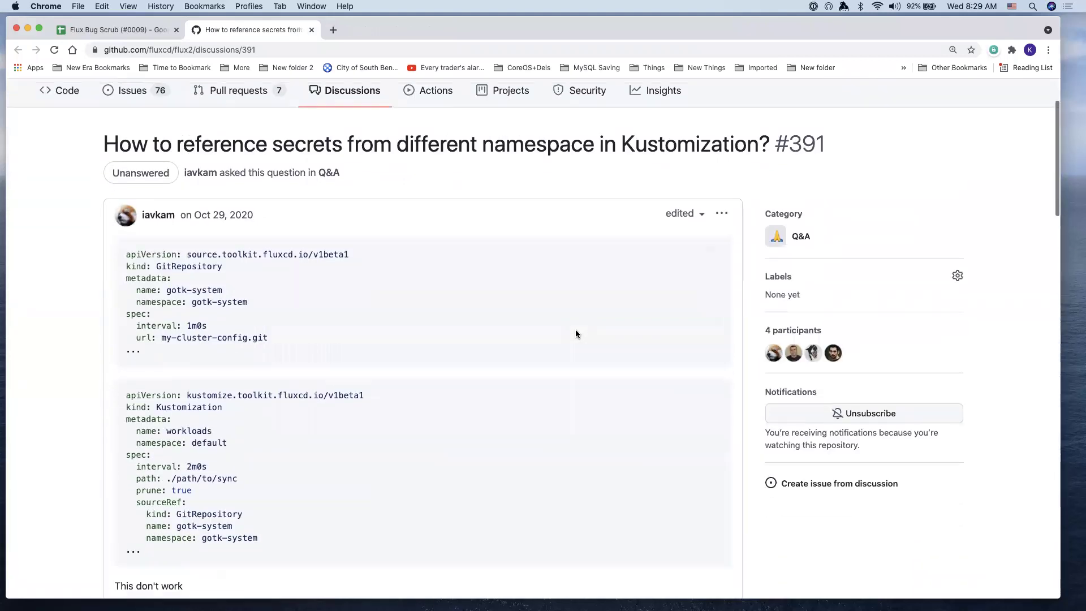
scroll(576, 334, "down", 1)
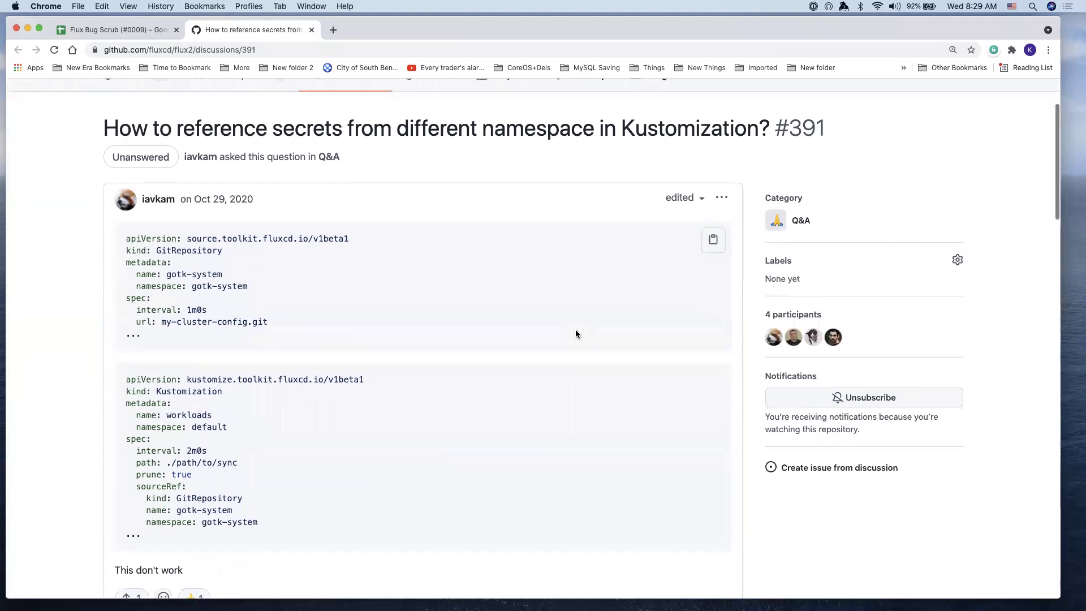
scroll(575, 333, "down", 8)
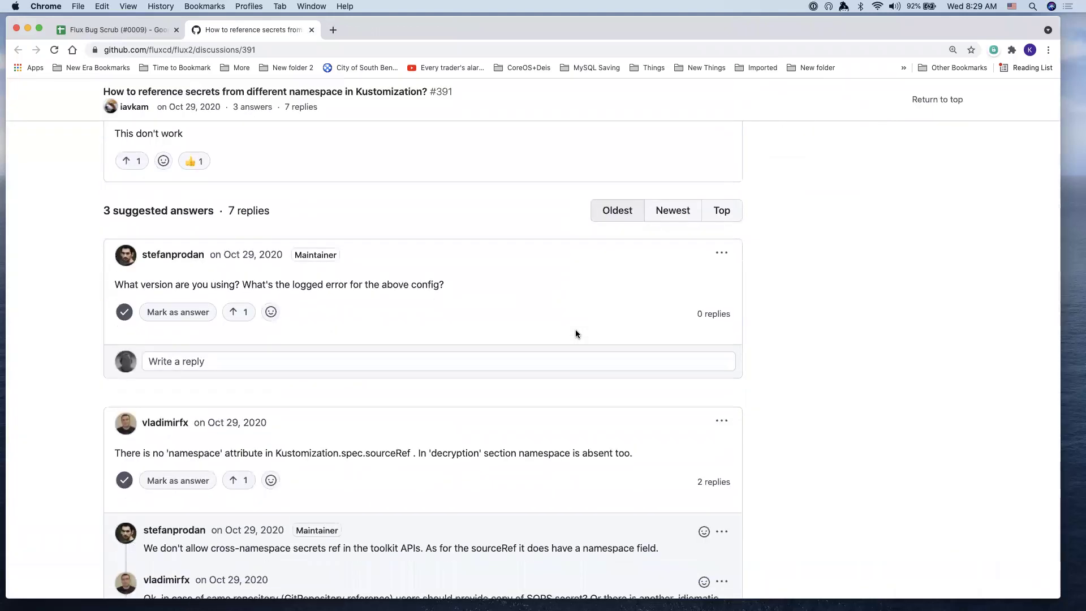
scroll(576, 334, "up", 10)
scroll(575, 334, "down", 2)
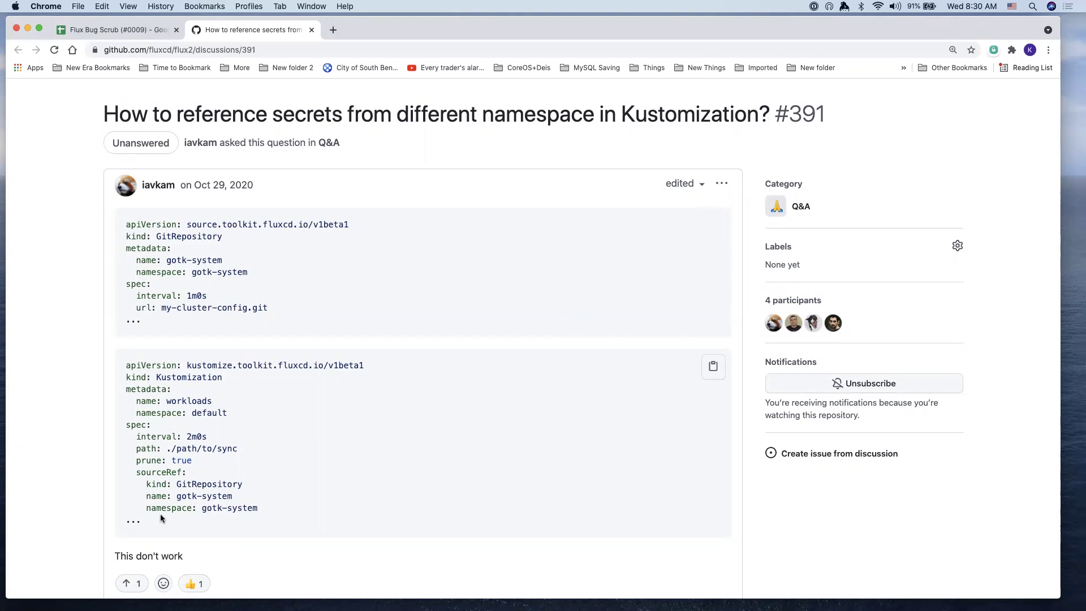
Read through the suggested answers and replies in discussion #391, down to the question about copying secrets to different namespaces
scroll(161, 518, "down", 10)
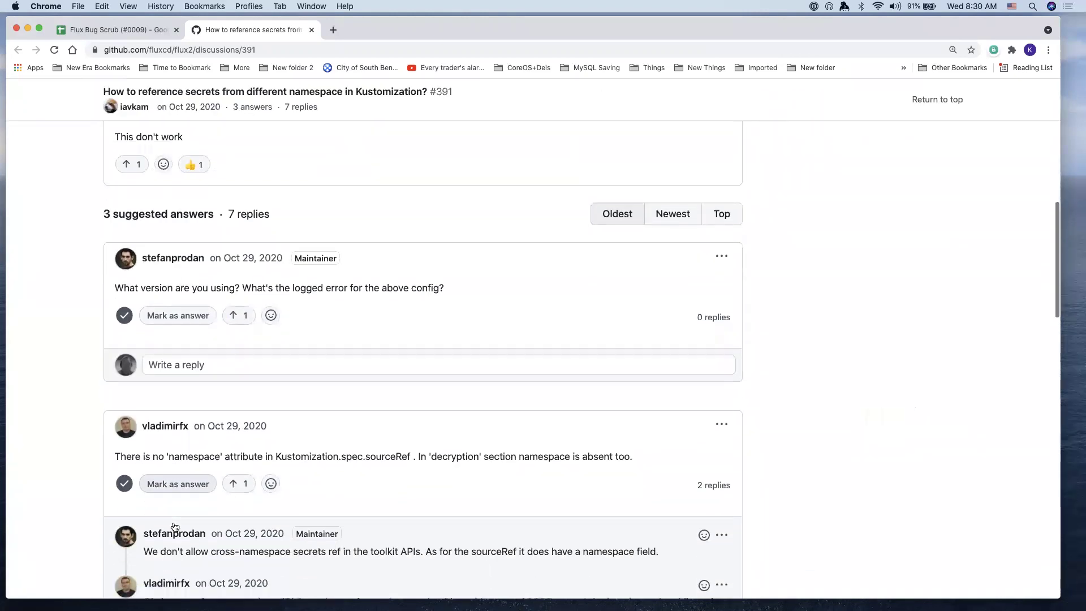
scroll(175, 526, "down", 3)
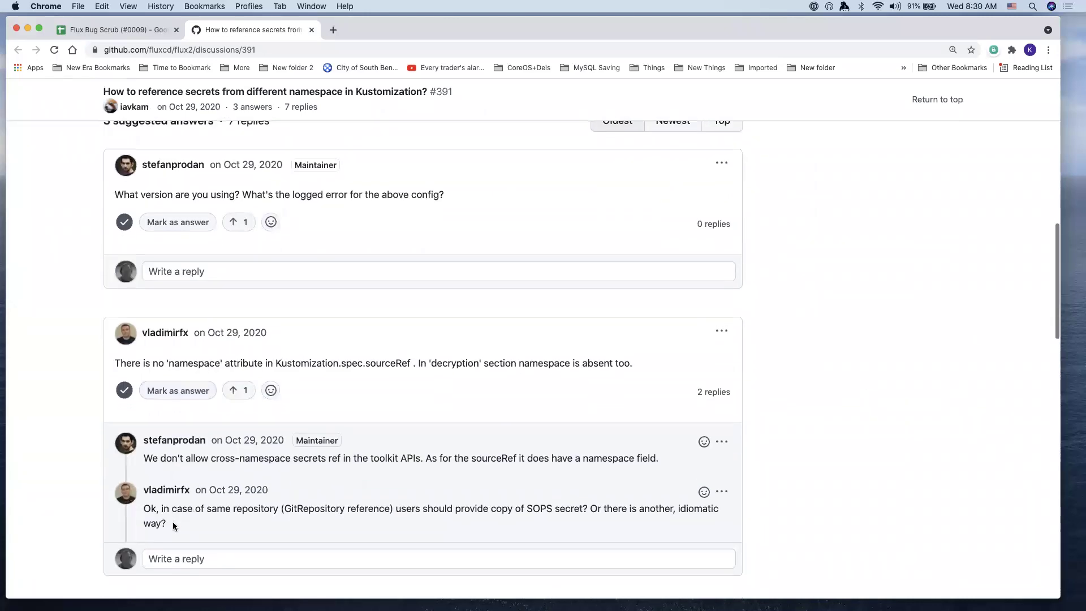
scroll(173, 527, "down", 4)
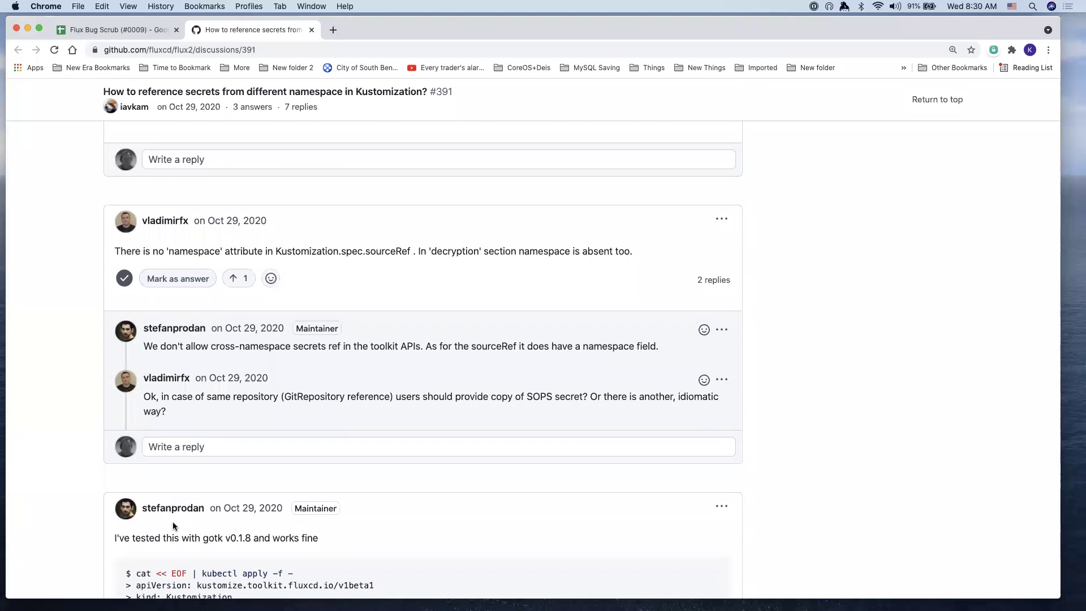
scroll(169, 498, "down", 1)
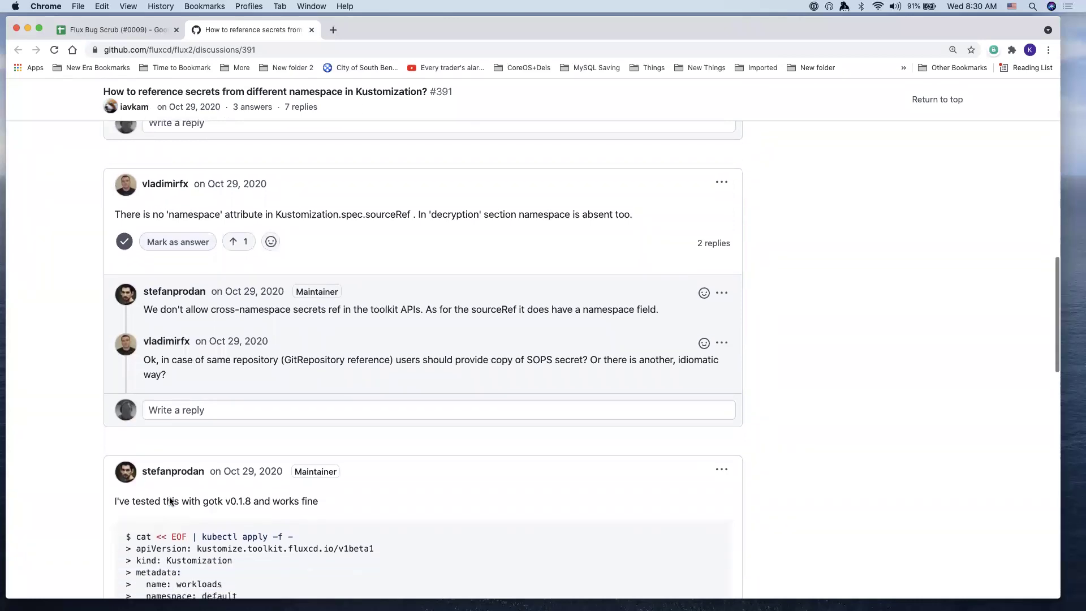
scroll(170, 500, "down", 2)
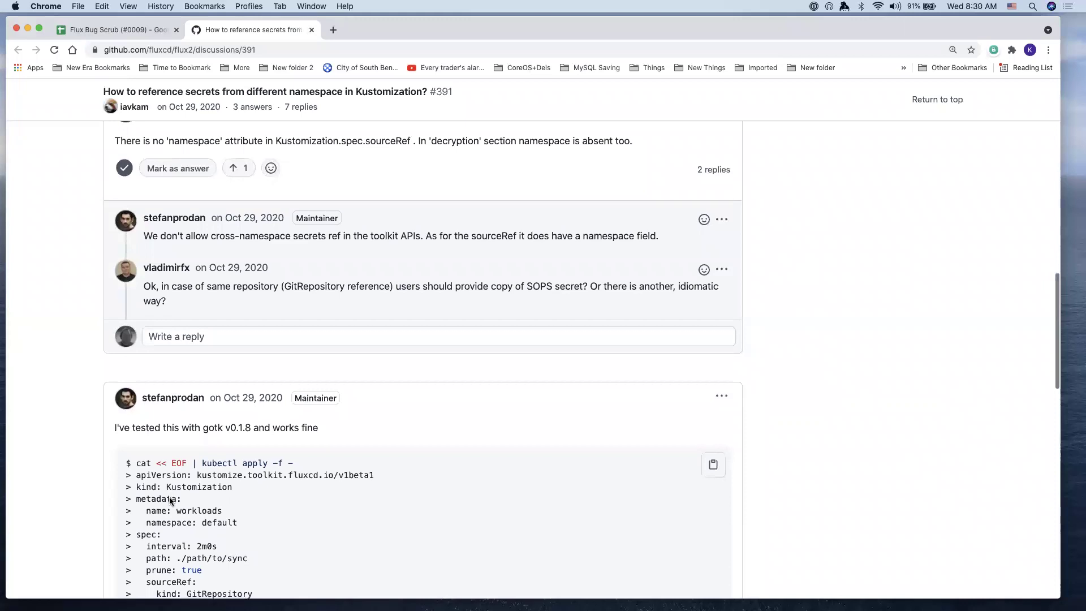
scroll(169, 500, "up", 4)
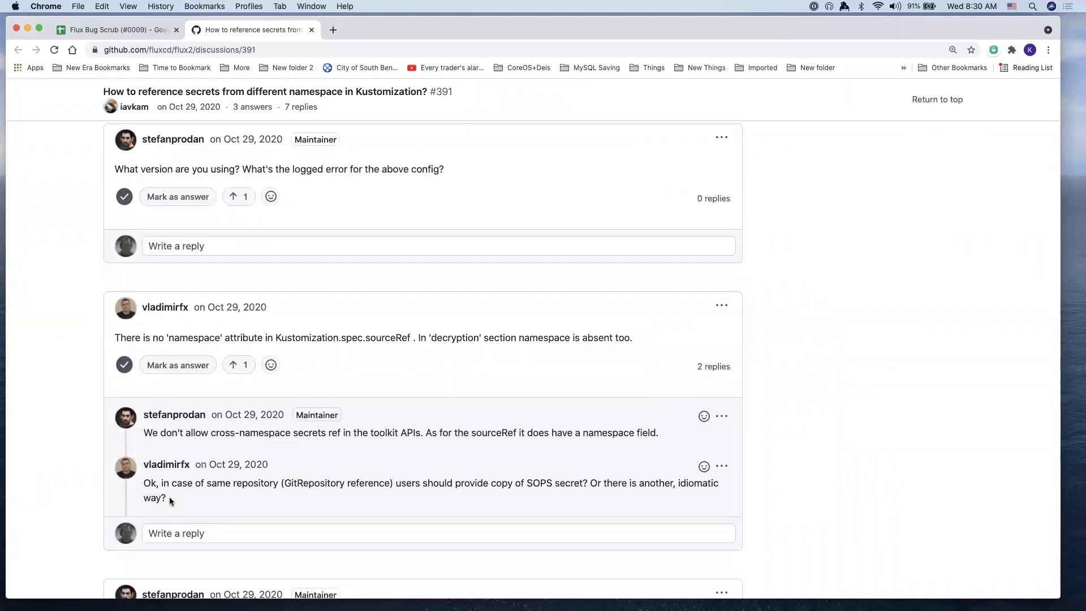
scroll(168, 497, "down", 3)
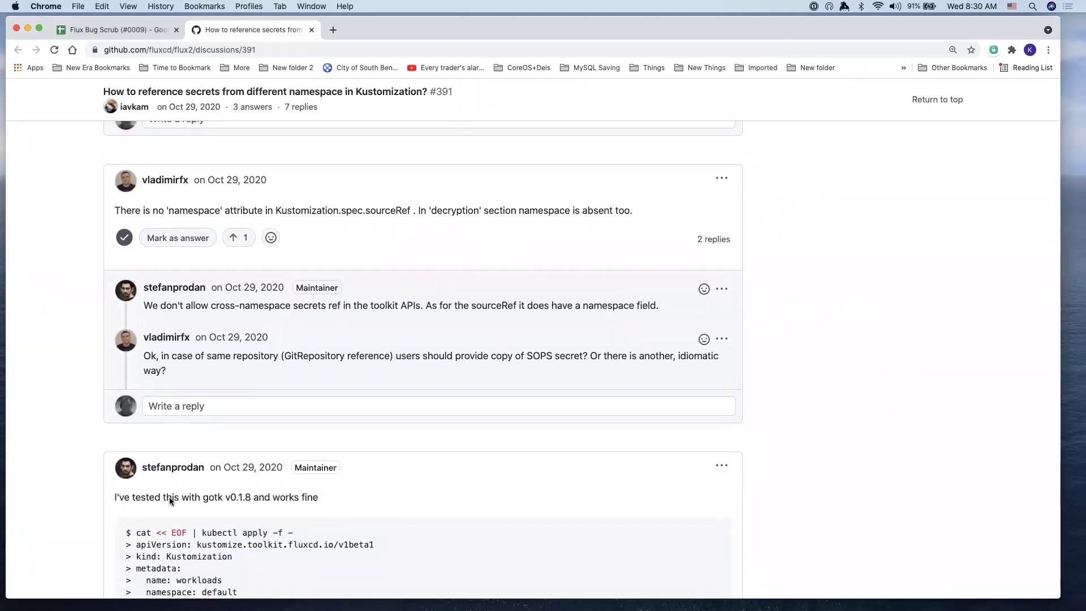
scroll(170, 501, "down", 5)
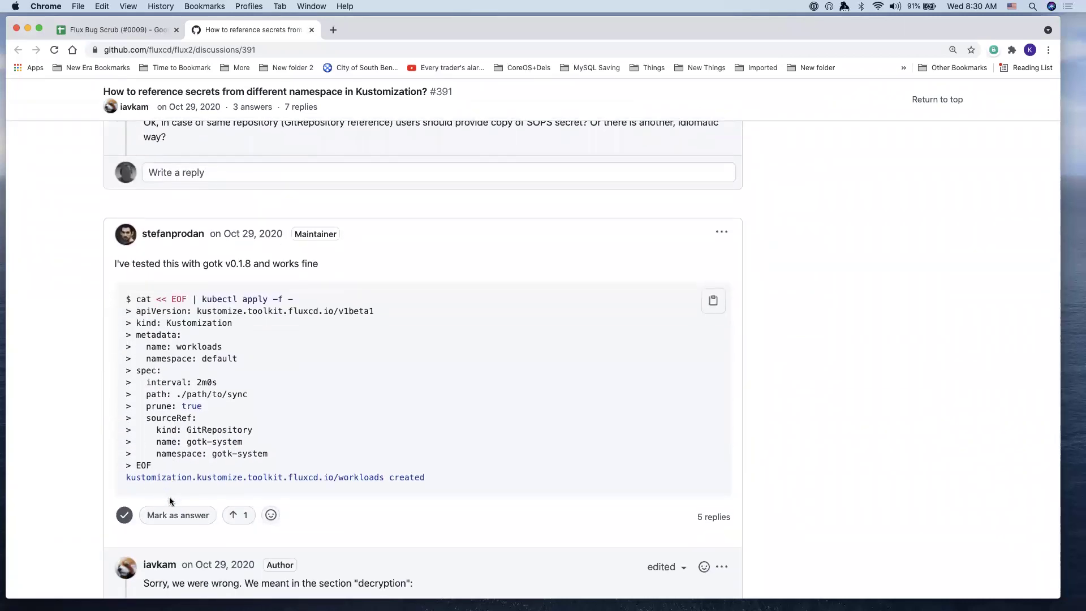
scroll(170, 501, "down", 1)
scroll(168, 496, "down", 7)
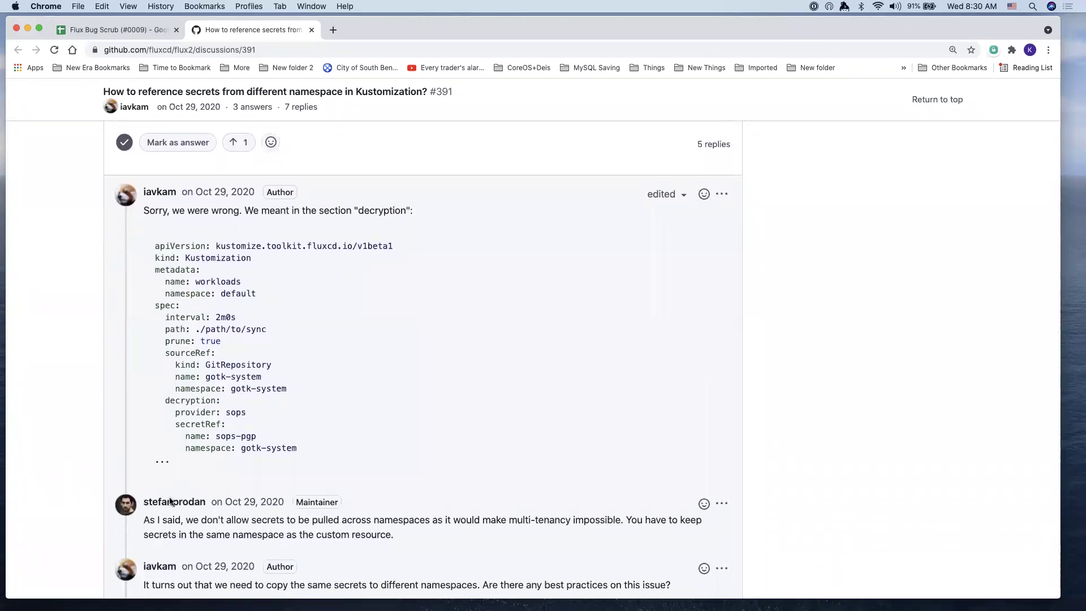
scroll(169, 500, "down", 2)
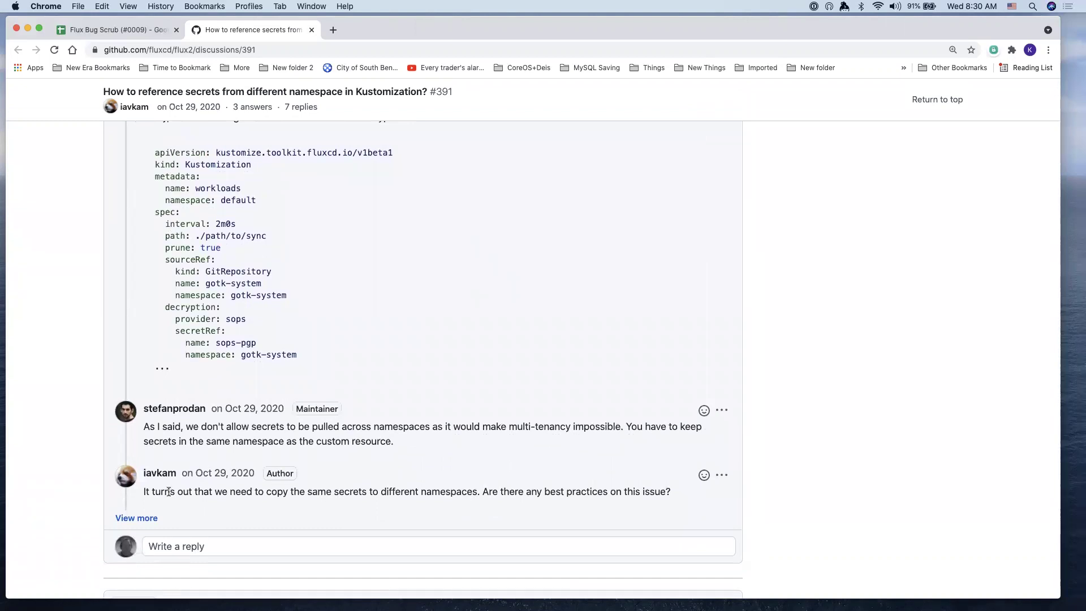
Mark the comment about the missing 'namespace' attribute in Kustomization.spec.sourceRef as the answer to discussion #391 and upvote it
scroll(169, 490, "up", 15)
scroll(168, 490, "up", 3)
scroll(169, 491, "down", 1)
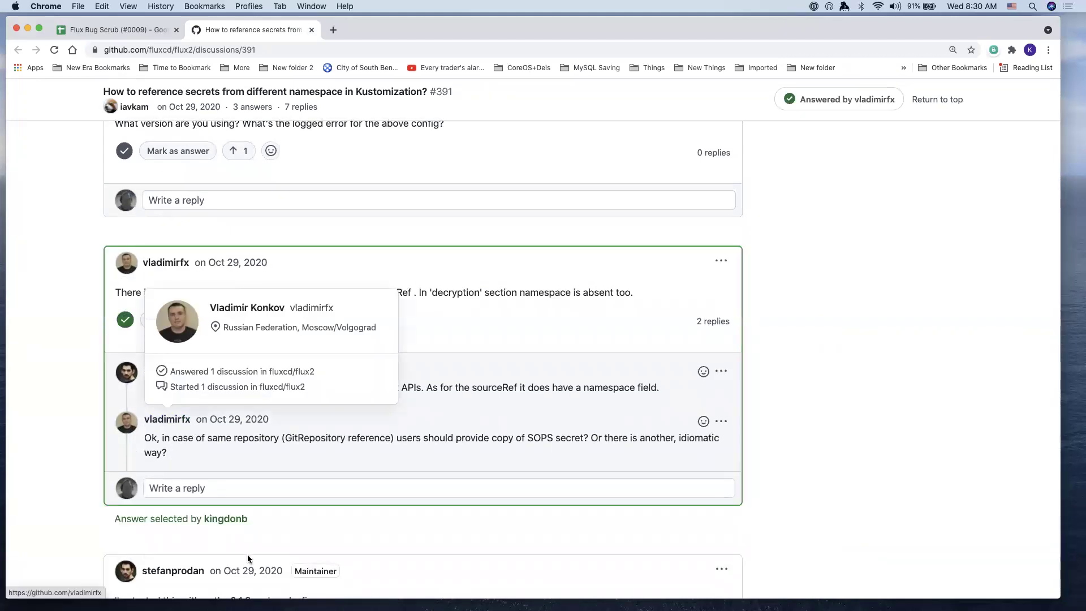
left_click(244, 320)
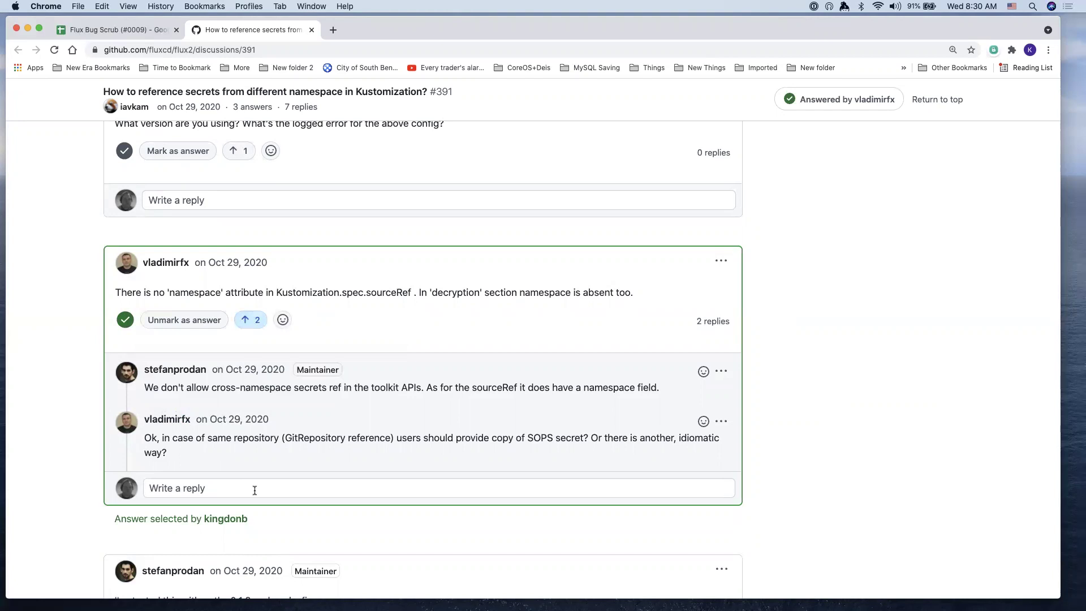
Set the "Read yet?" value for discussion #391 to the green check mark in the bug scrub sheet
key("ctrl+shift+Tab")
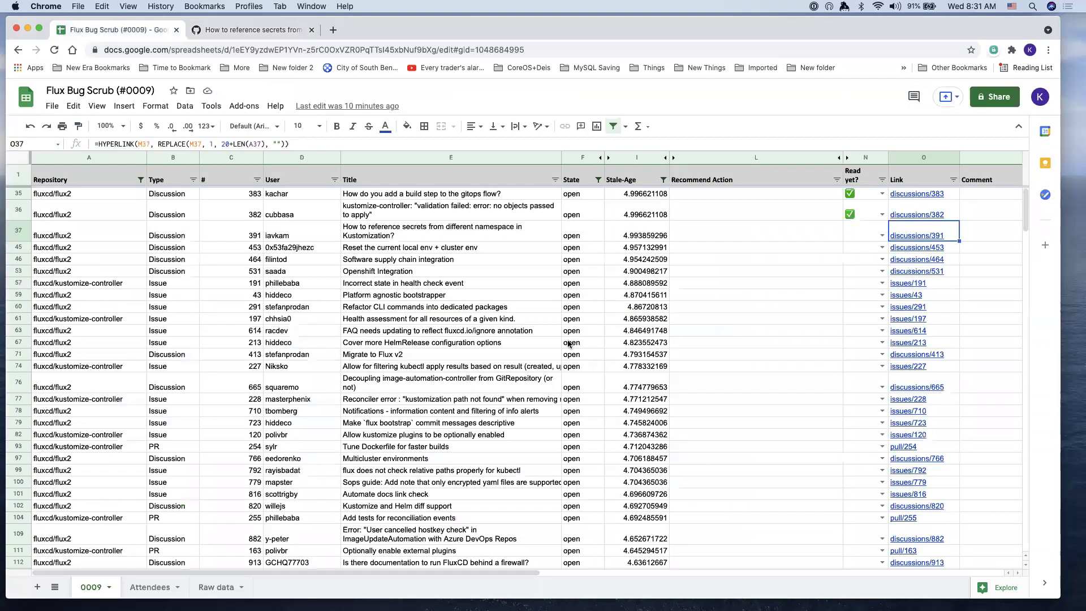
left_click(882, 235)
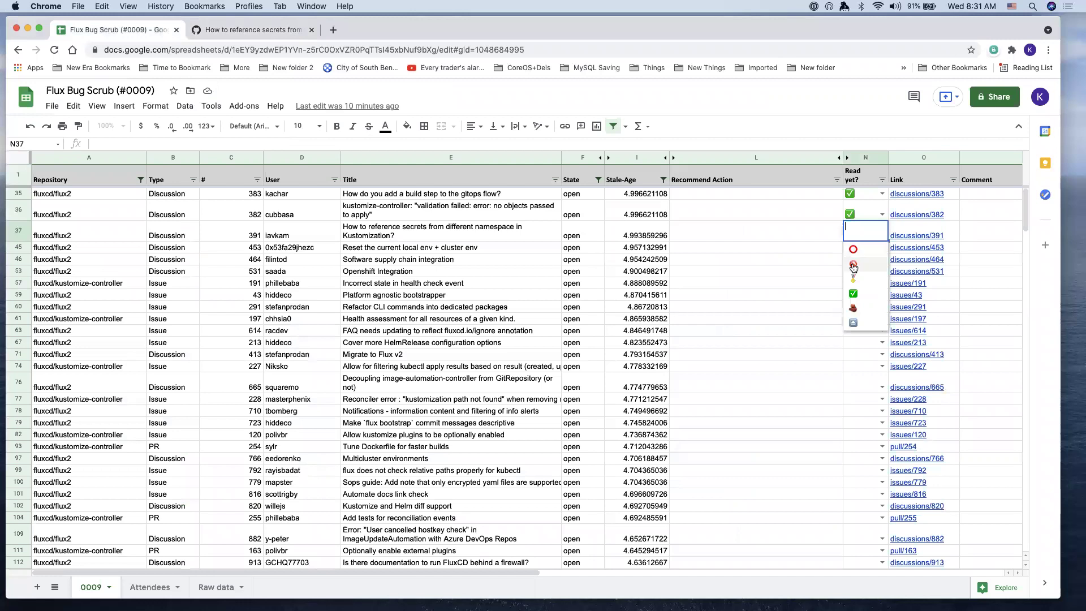
left_click(890, 251)
Open discussion #453 from its link in the sheet, read its question about resetting the Flux environment, and return to the sheet
left_click(898, 248)
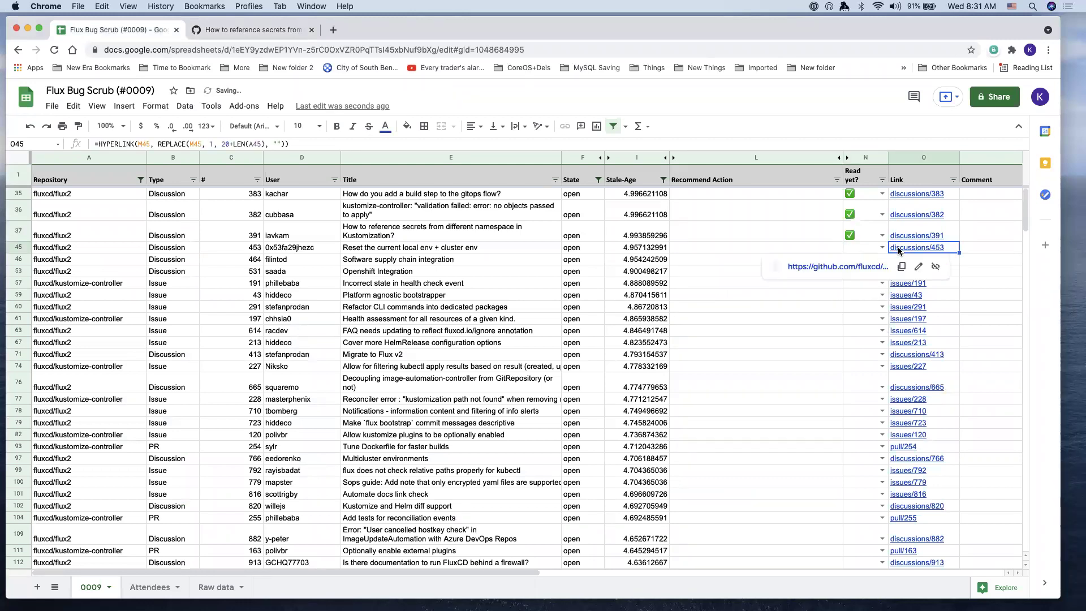
left_click(834, 266)
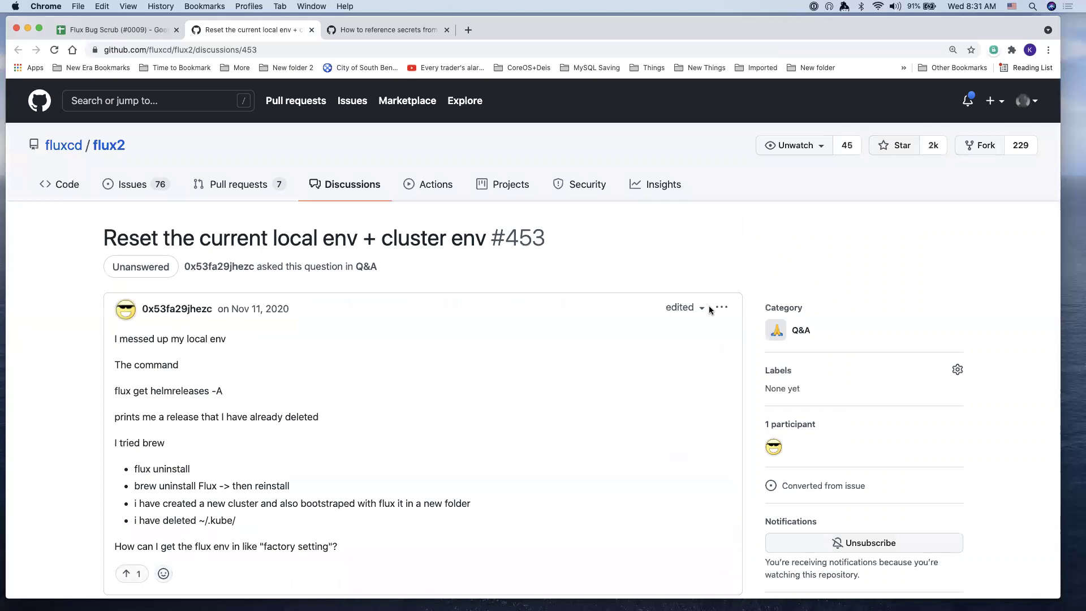
scroll(366, 500, "down", 2)
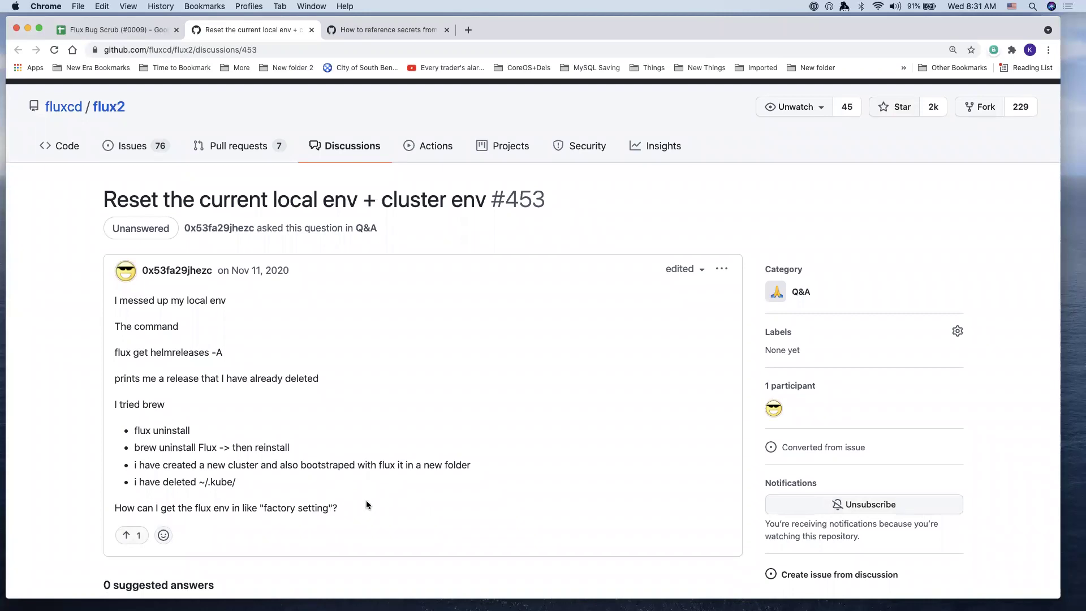
scroll(367, 500, "down", 5)
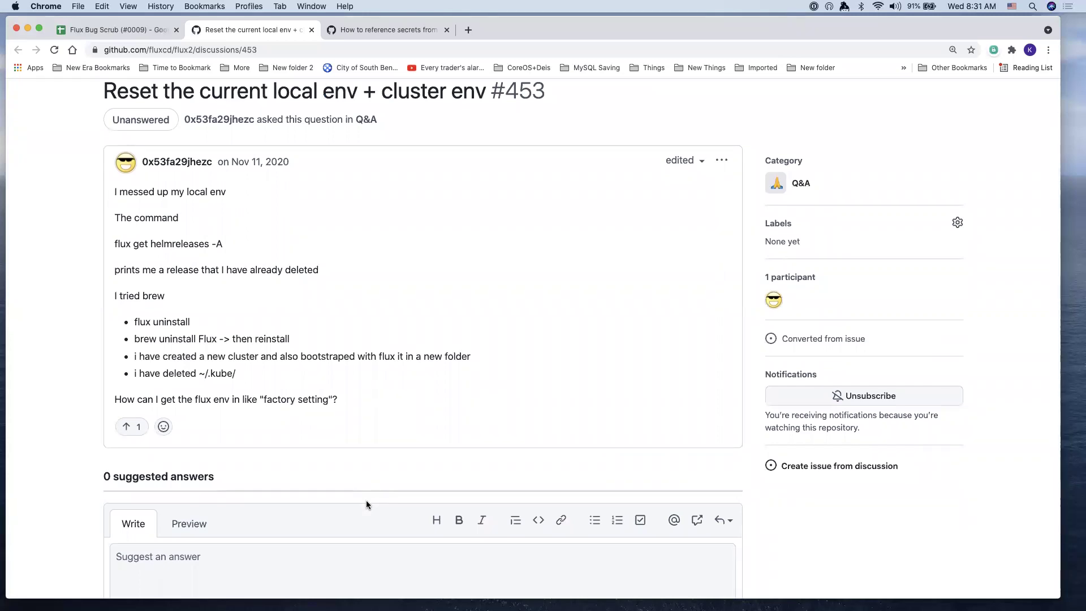
scroll(366, 500, "down", 1)
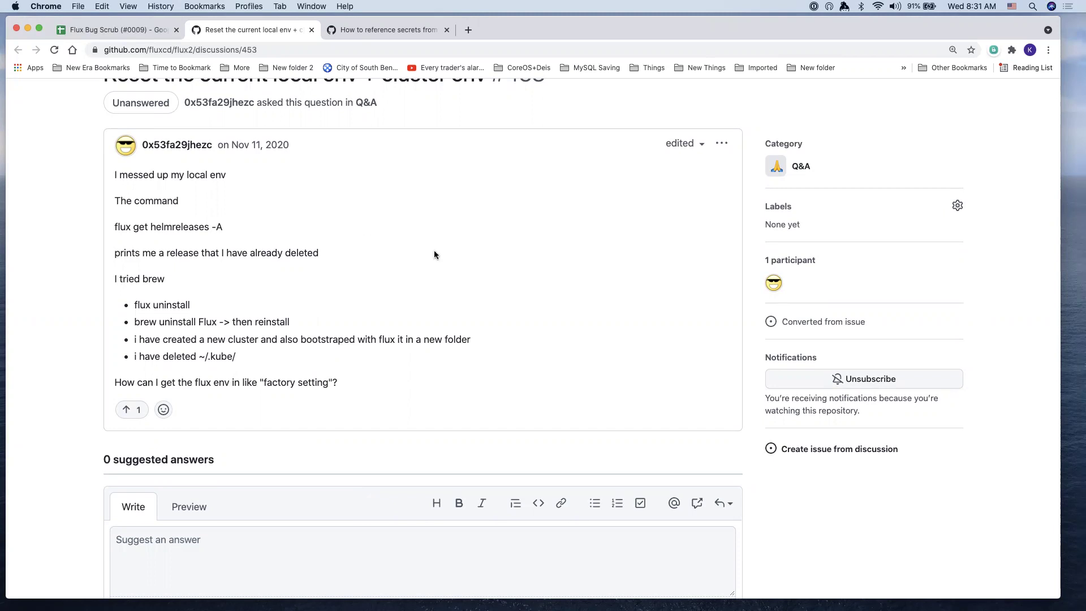
key("ctrl+shift+Tab")
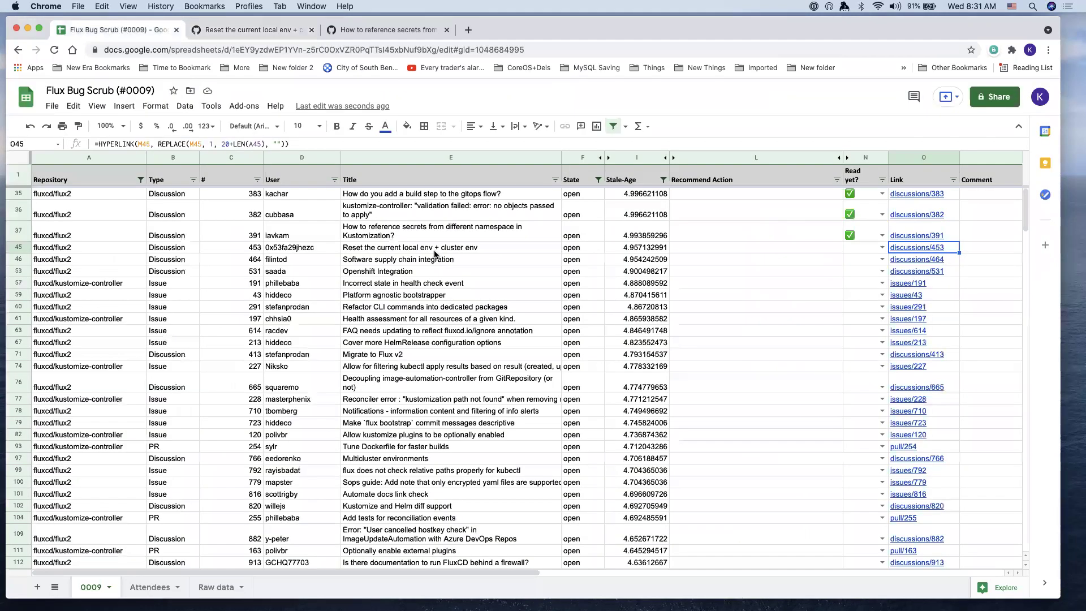
Add fluxcd/website to the repositories included by the Repository column filter in the bug scrub sheet
left_click(141, 179)
scroll(203, 403, "down", 10)
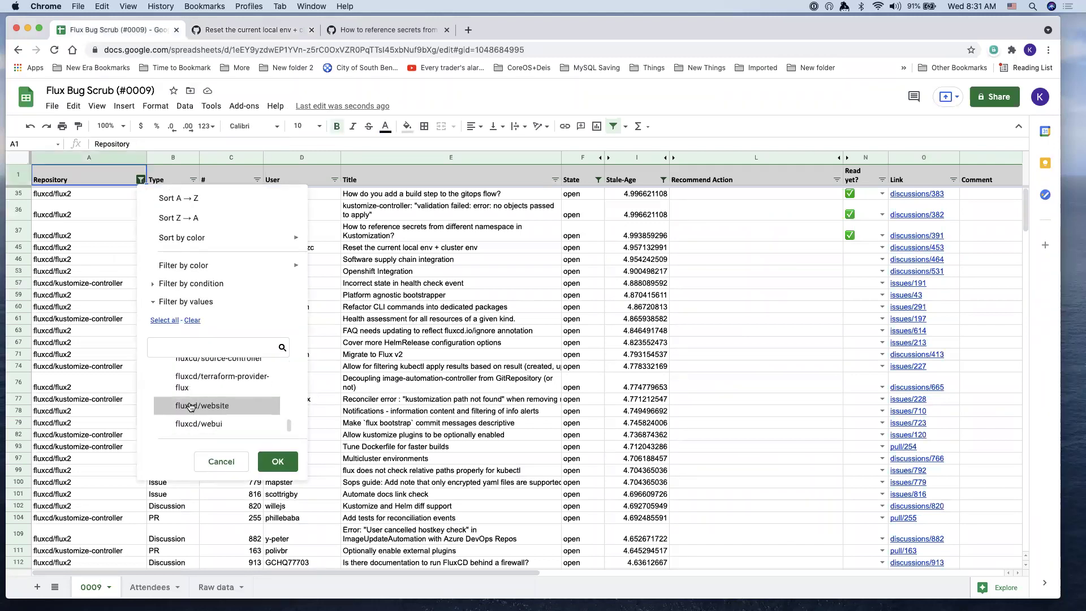
left_click(224, 406)
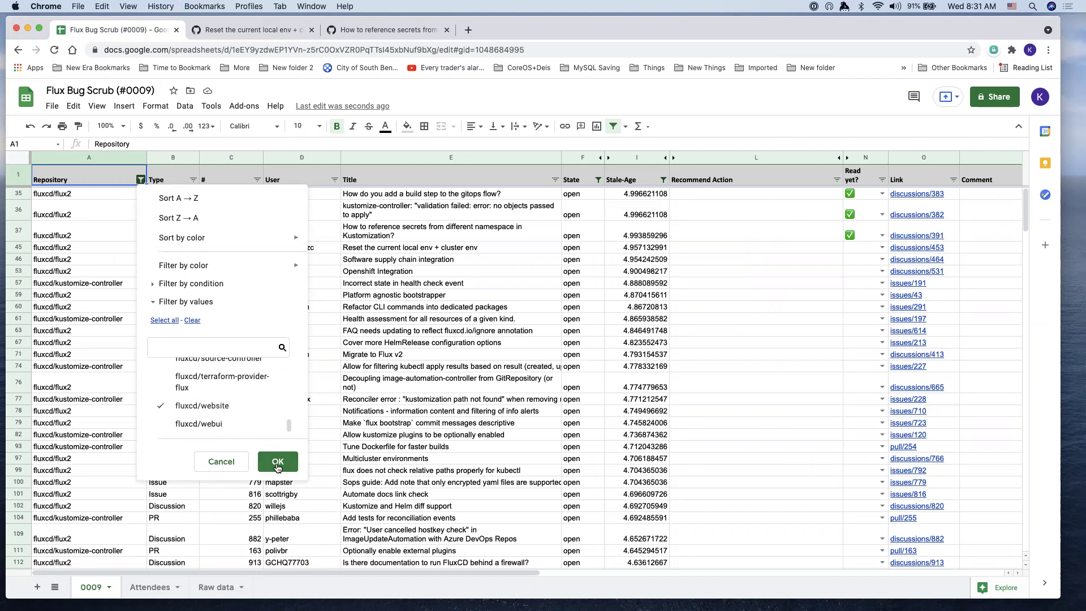
left_click(209, 406)
left_click(277, 461)
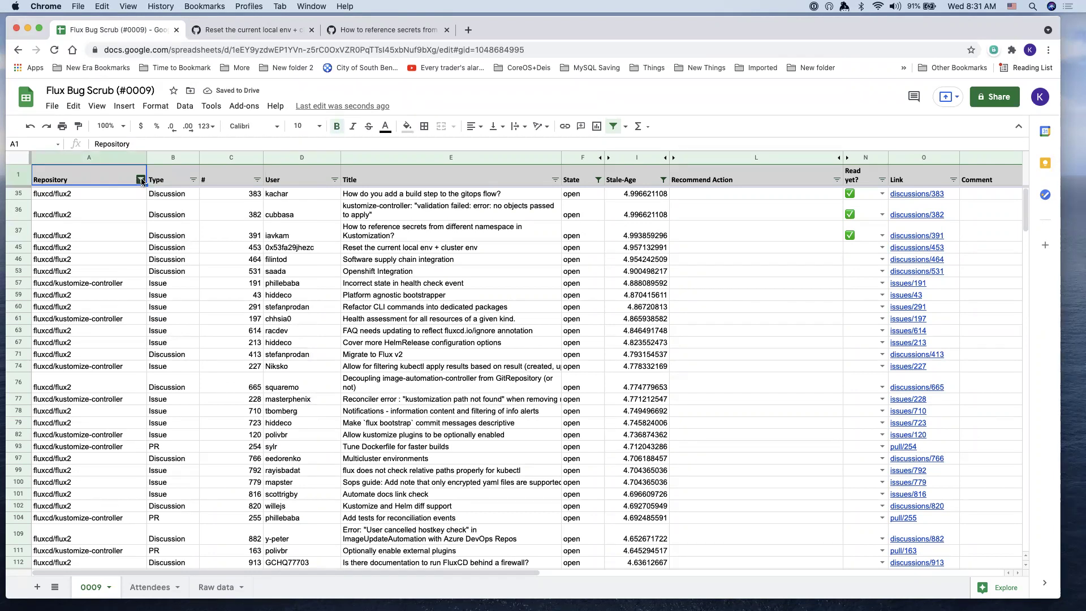
Open the fluxcd/website GitHub repository in a new browser tab and show its open issues
key("super+t")
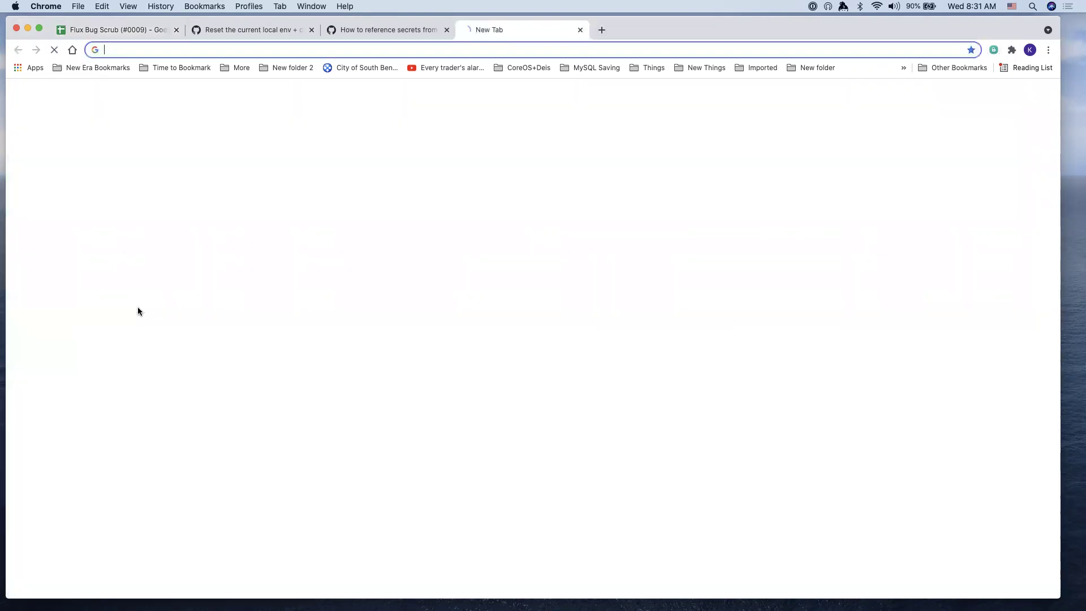
type("fluxcd/web")
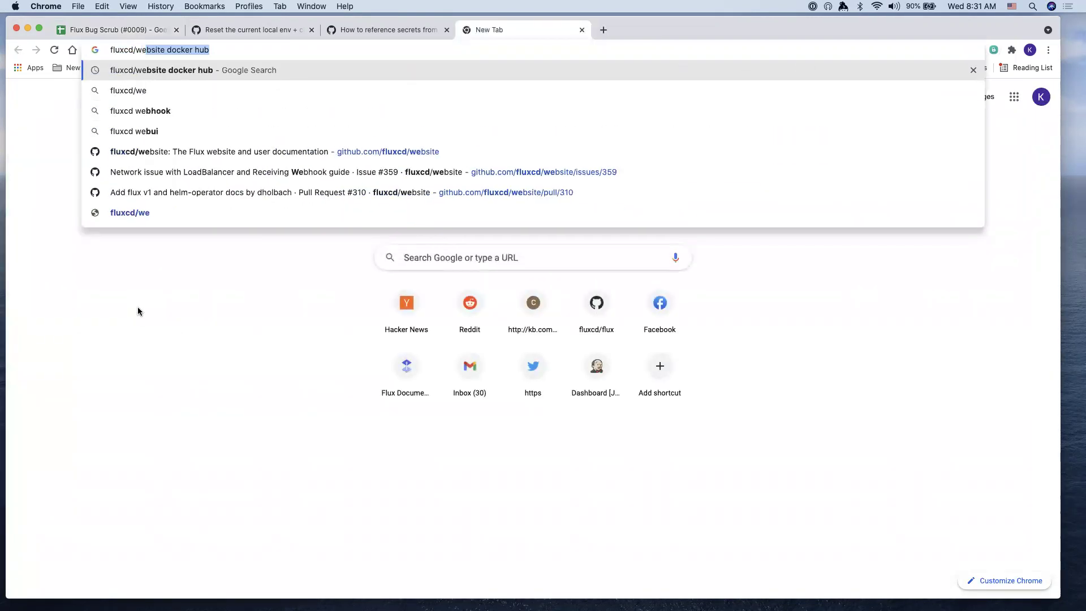
left_click(315, 109)
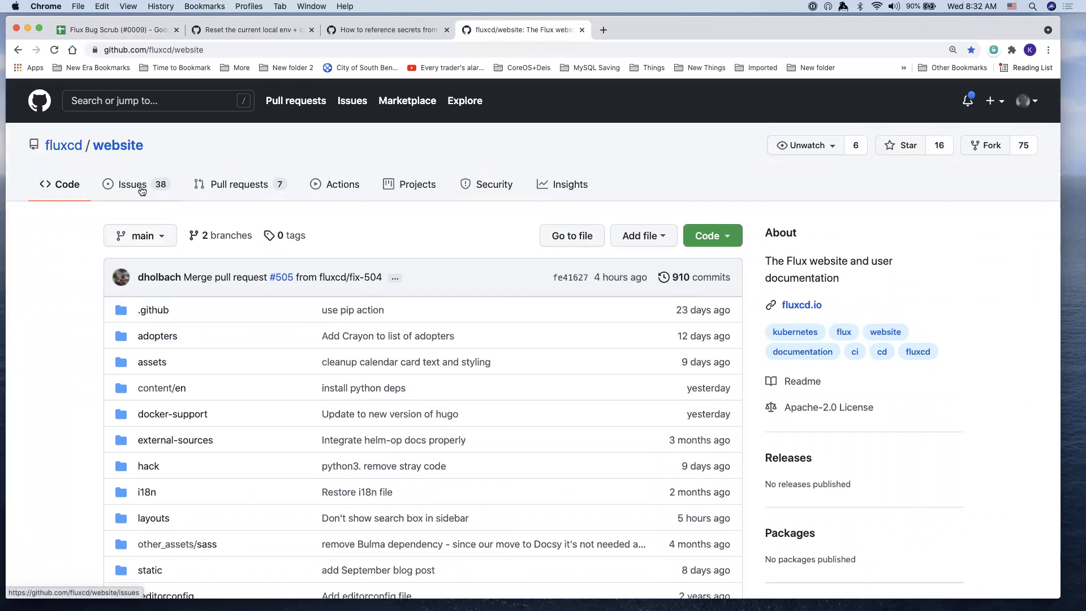
left_click(142, 185)
Look through both pages of open fluxcd/website issues, down to the oldest ones, for stale items to review
scroll(137, 281, "down", 5)
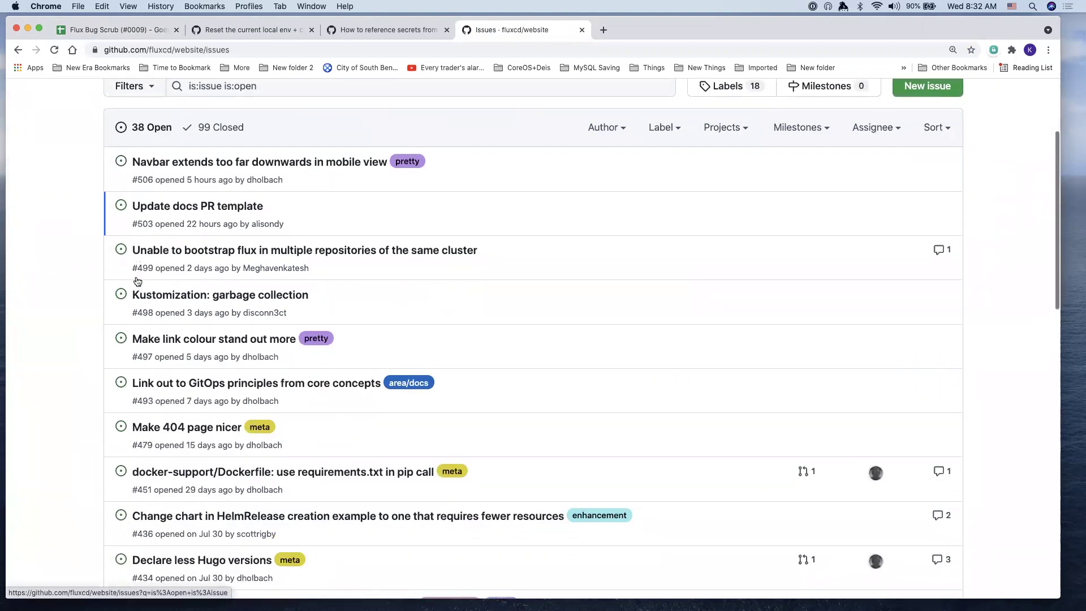
scroll(137, 281, "down", 6)
scroll(136, 277, "down", 10)
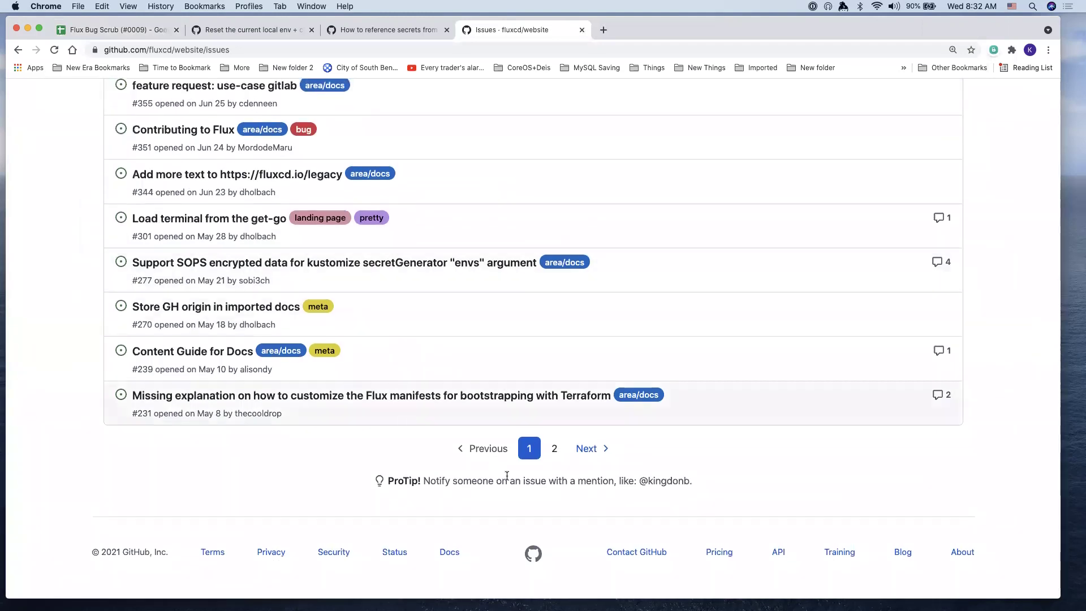
left_click(554, 449)
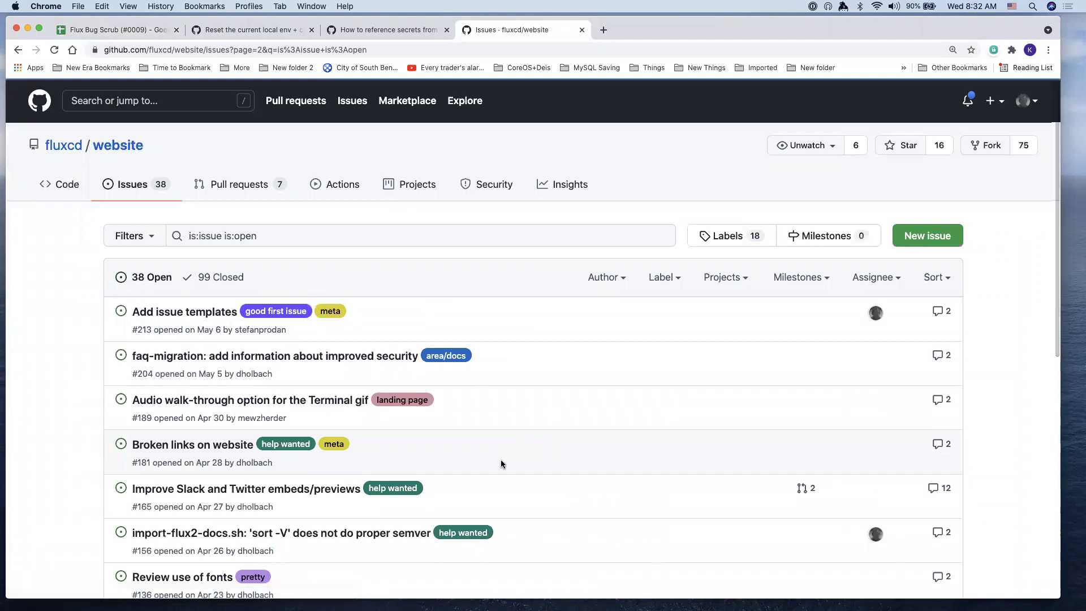
scroll(501, 459, "down", 8)
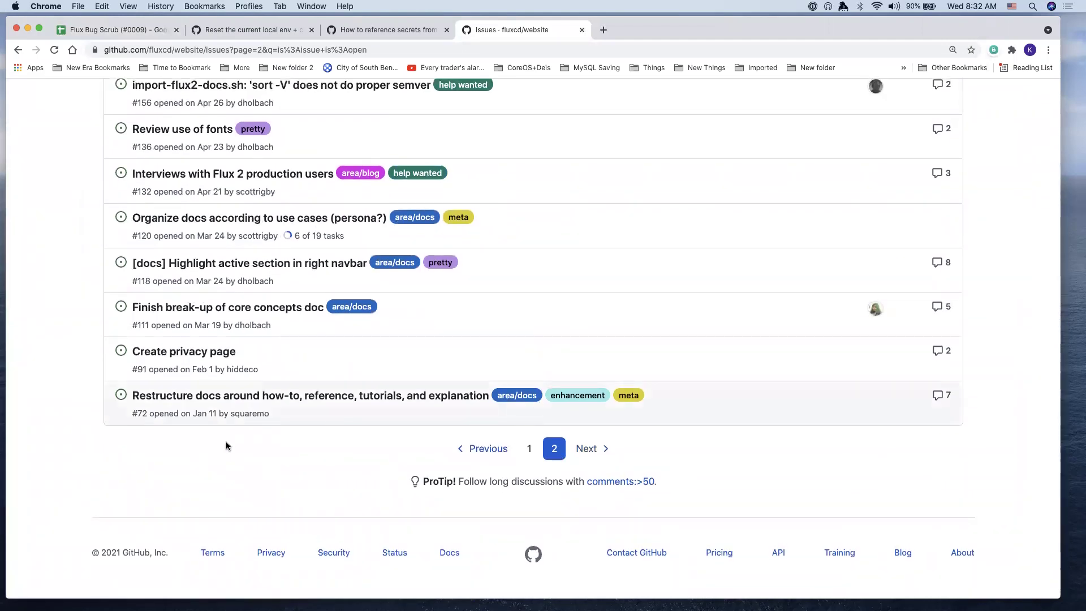
scroll(225, 444, "up", 4)
scroll(224, 438, "up", 4)
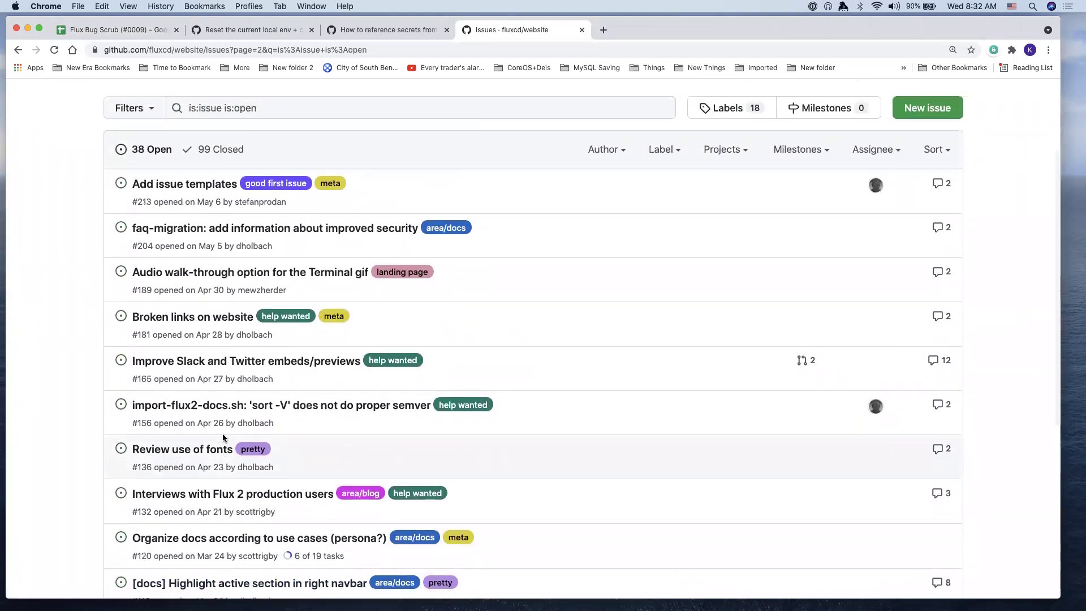
Open issue #136 "Review use of fonts" and read its description and comments through to the latest reply
mouse_move(193, 450)
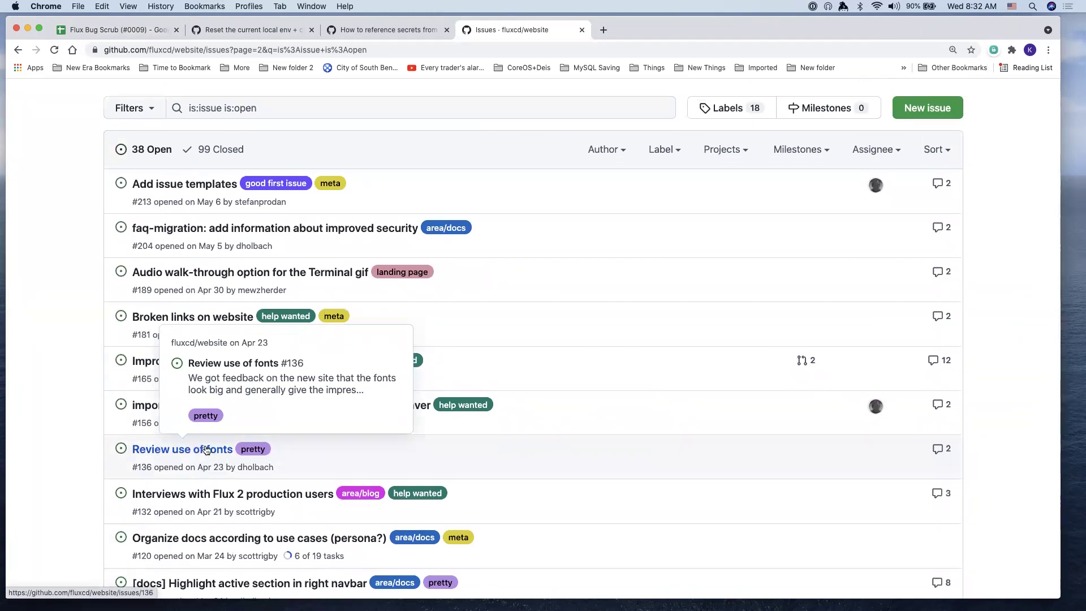
left_click(190, 452)
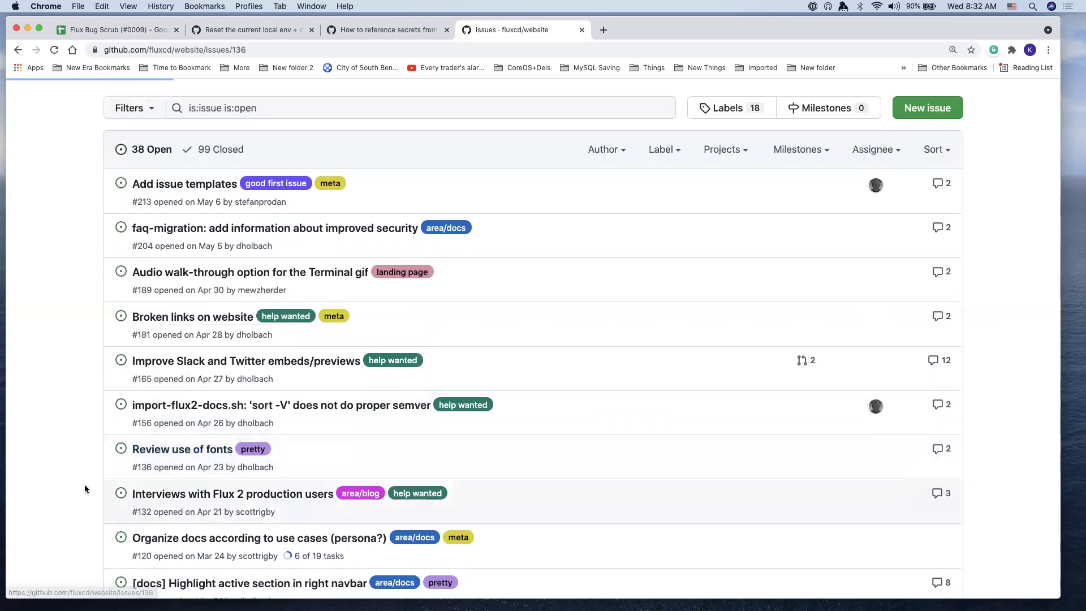
scroll(113, 470, "down", 3)
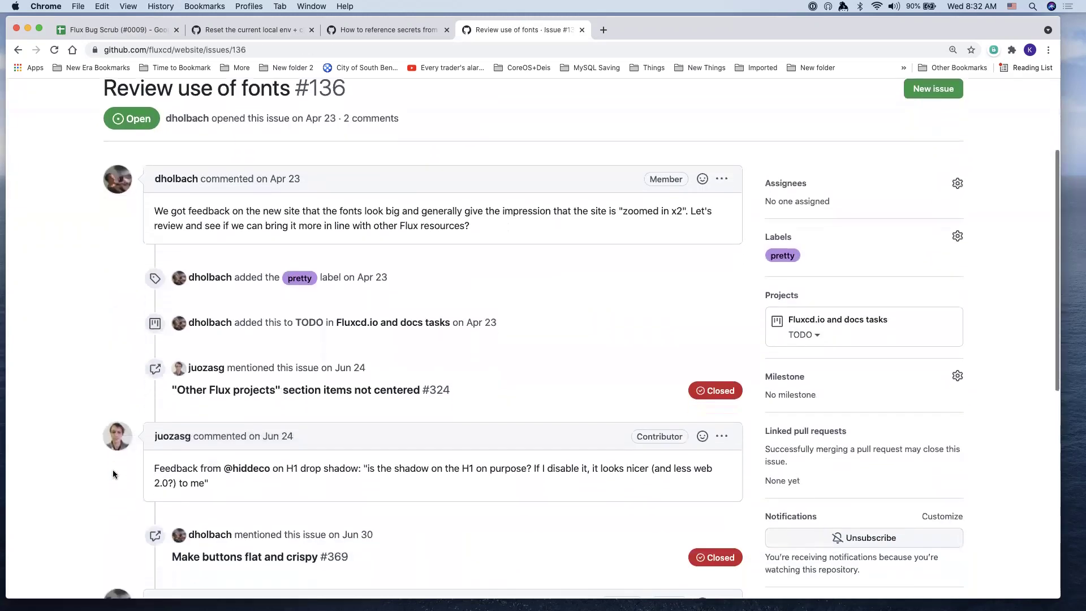
scroll(114, 473, "down", 3)
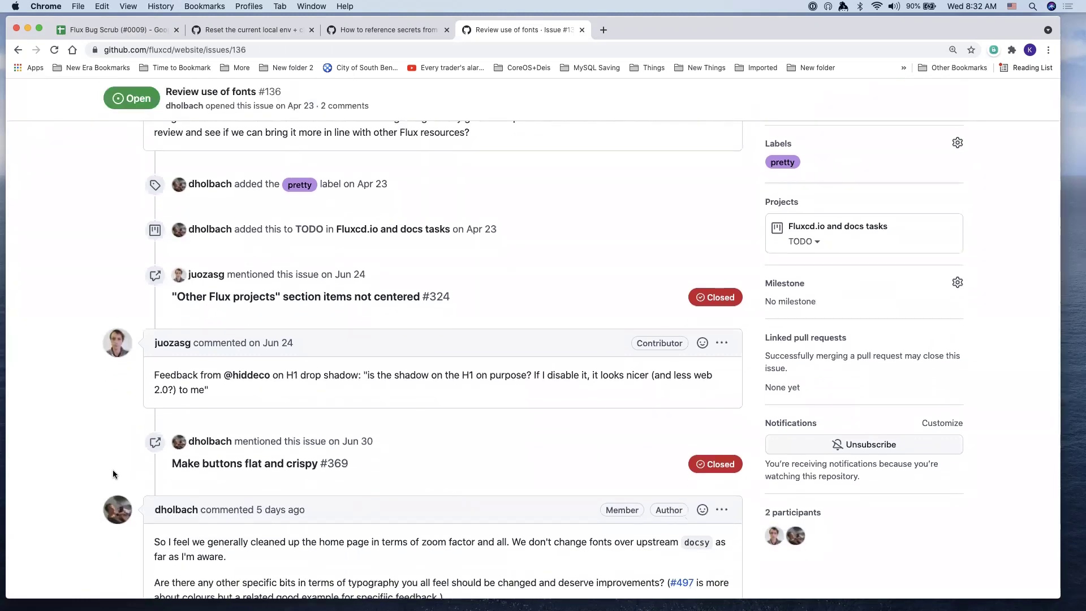
scroll(113, 474, "down", 4)
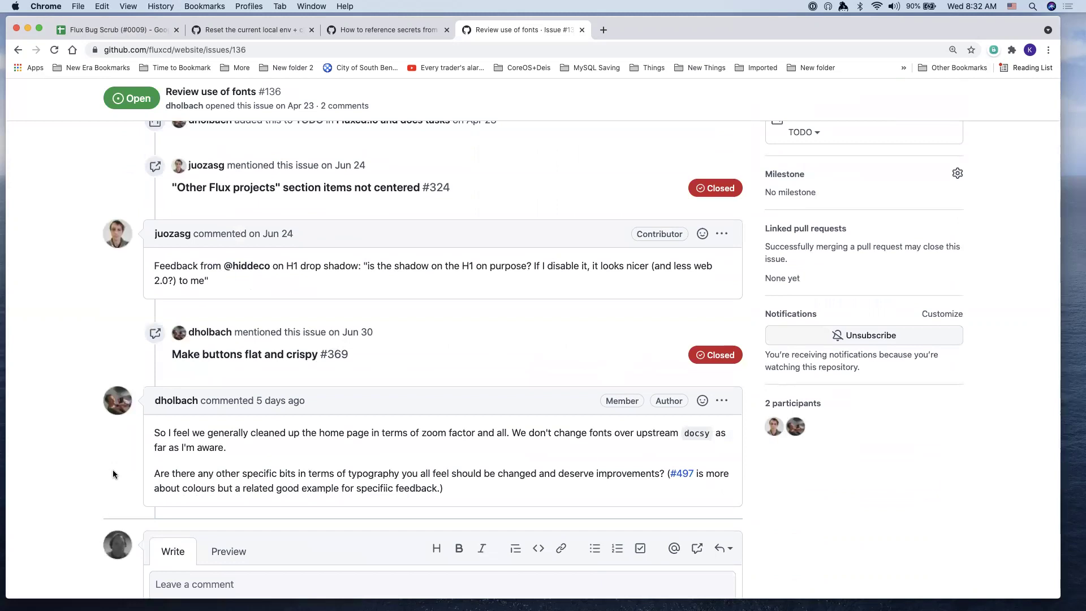
Read the latest comment on the "Review use of fonts" issue and open and read its linked issue #497
scroll(113, 473, "down", 1)
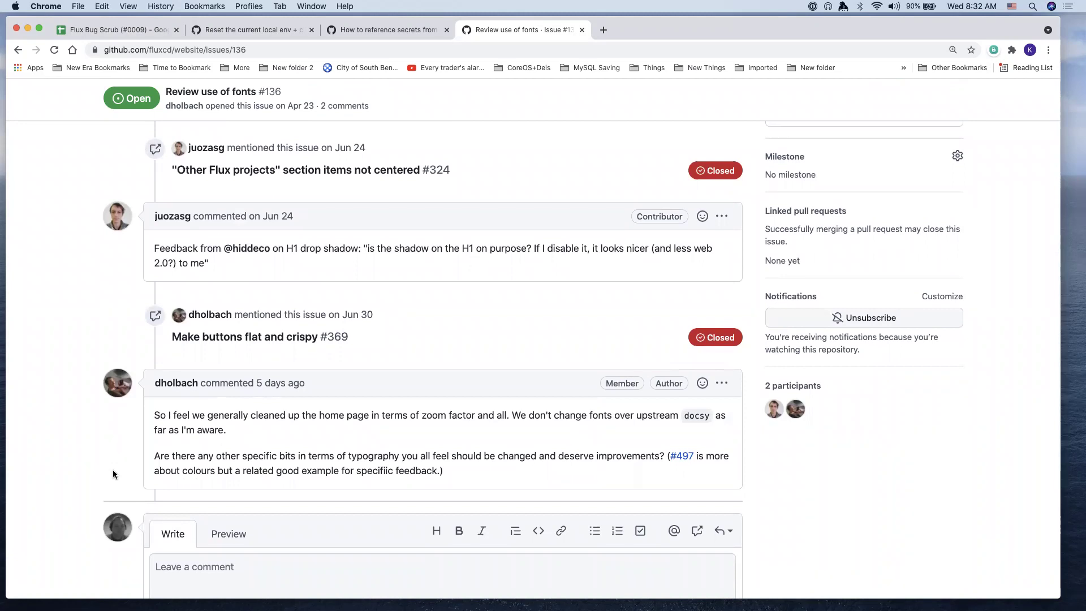
scroll(113, 470, "down", 5)
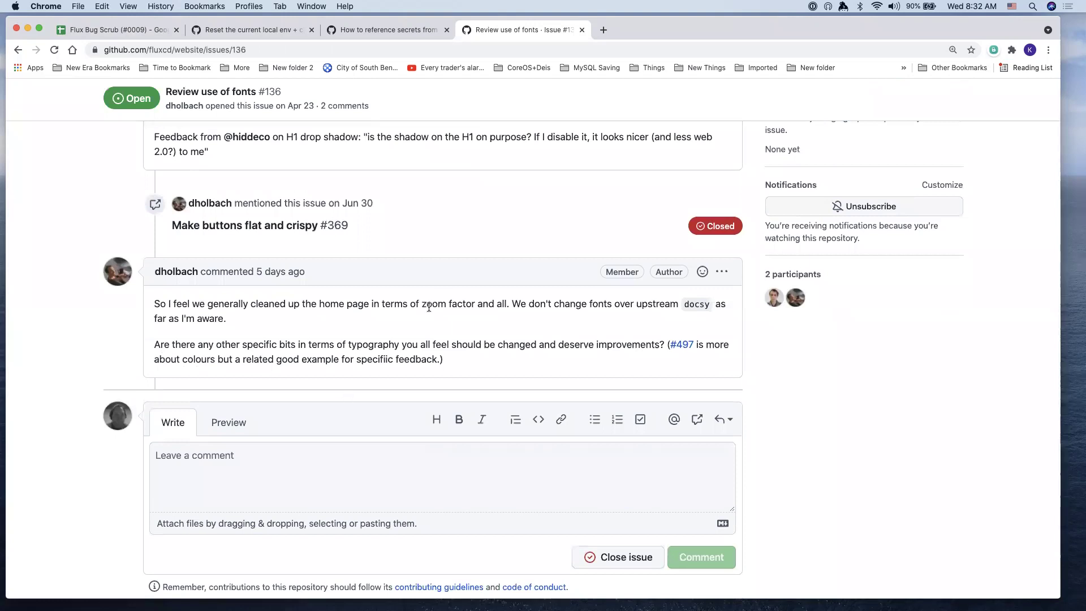
mouse_move(686, 351)
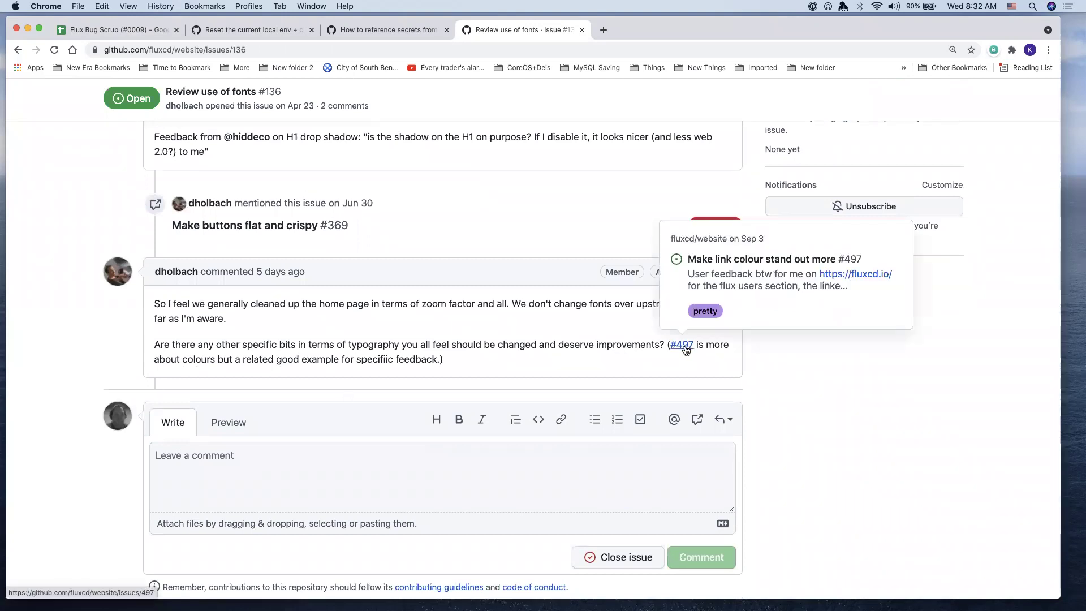
left_click(684, 346)
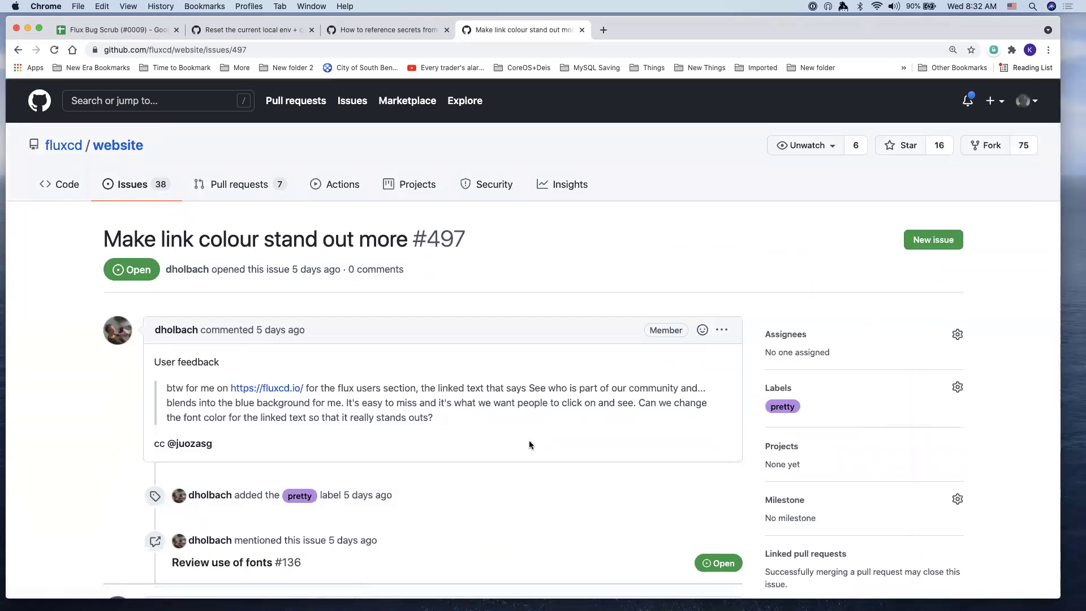
scroll(528, 444, "down", 4)
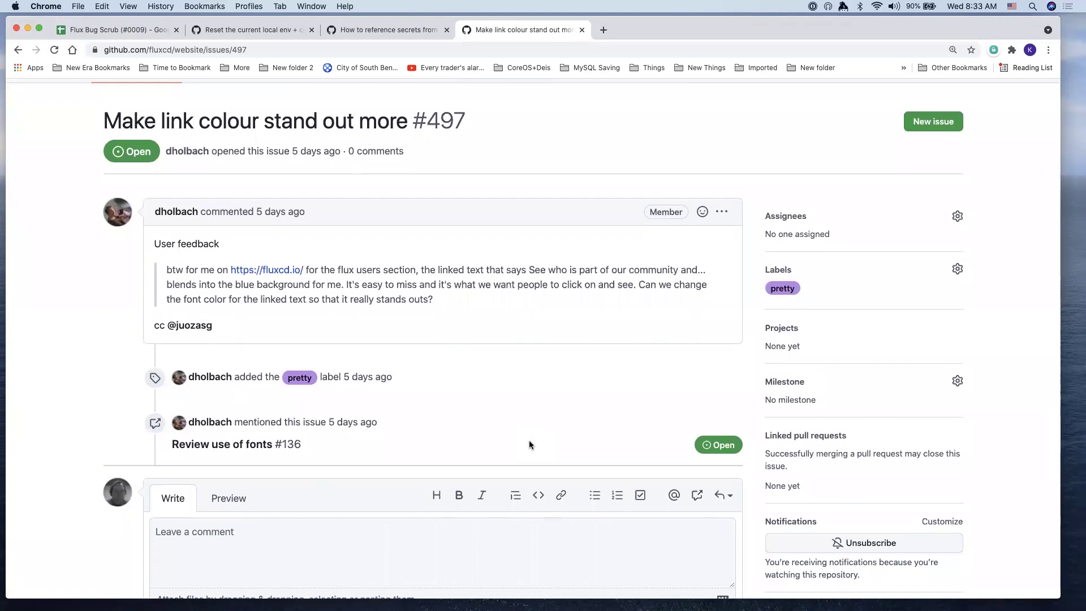
Open fluxcd.io in a new browser tab
key("super+t")
type("fluxcd.io")
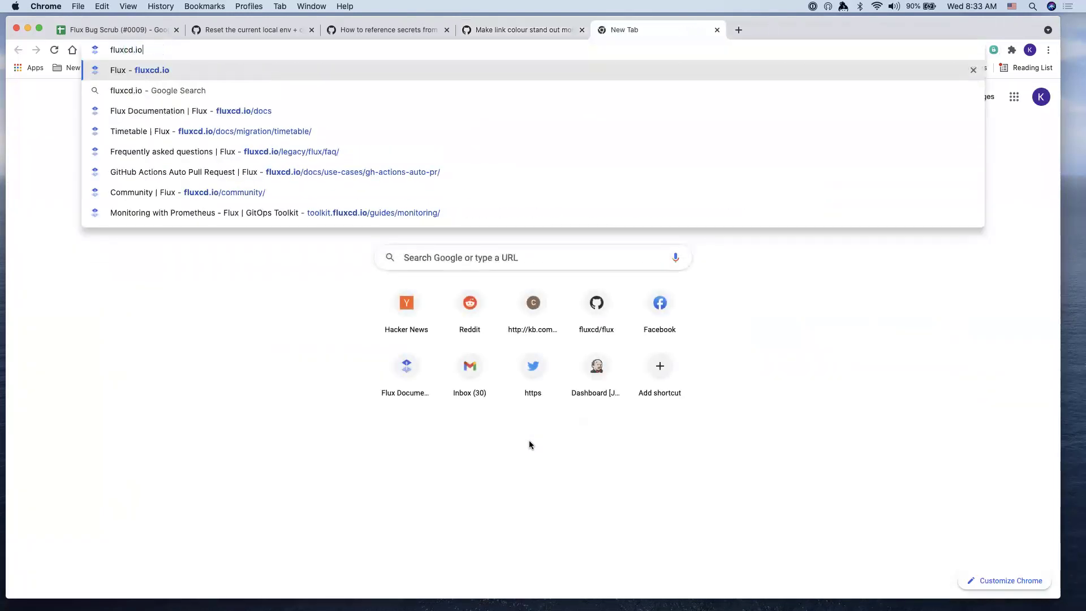
key("Return")
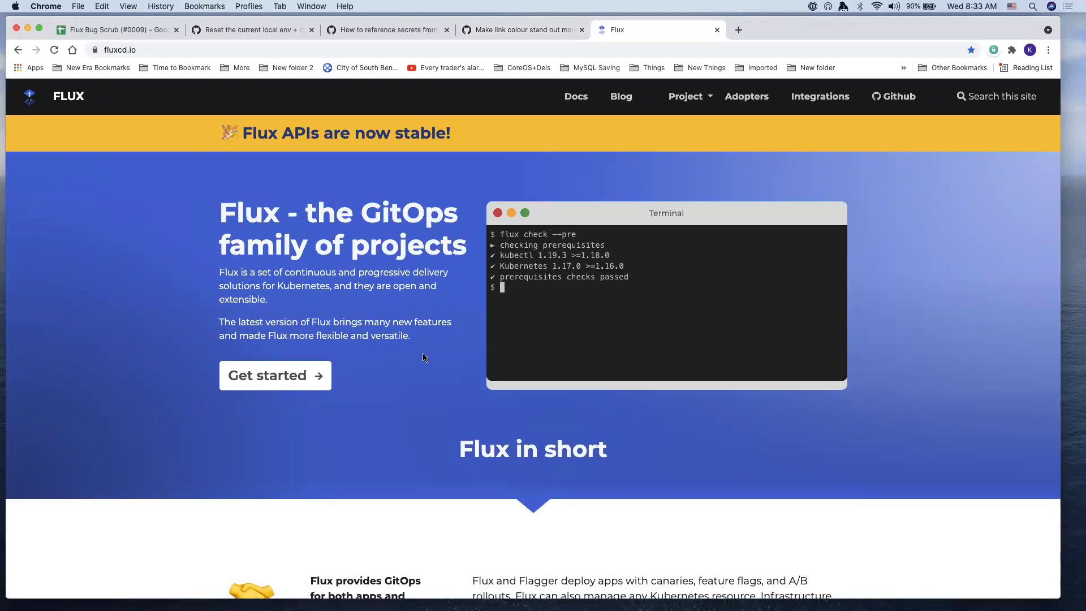
Enlarge the browser window and examine the Flux home page from the hero banner through the "Flux in short" feature list
scroll(424, 357, "down", 1)
scroll(424, 357, "down", 5)
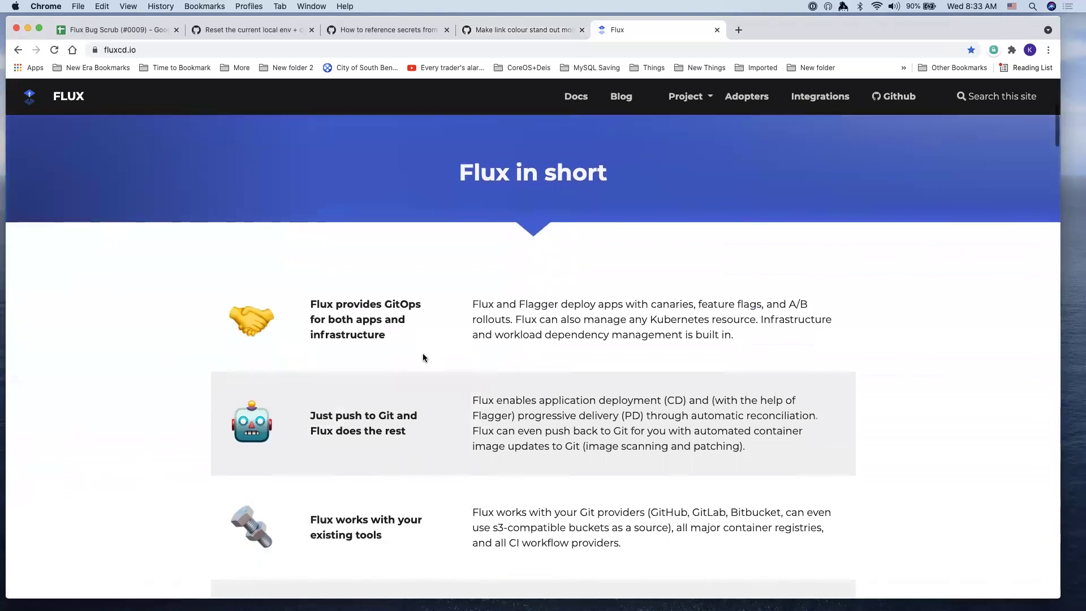
scroll(424, 357, "up", 6)
scroll(424, 357, "down", 1)
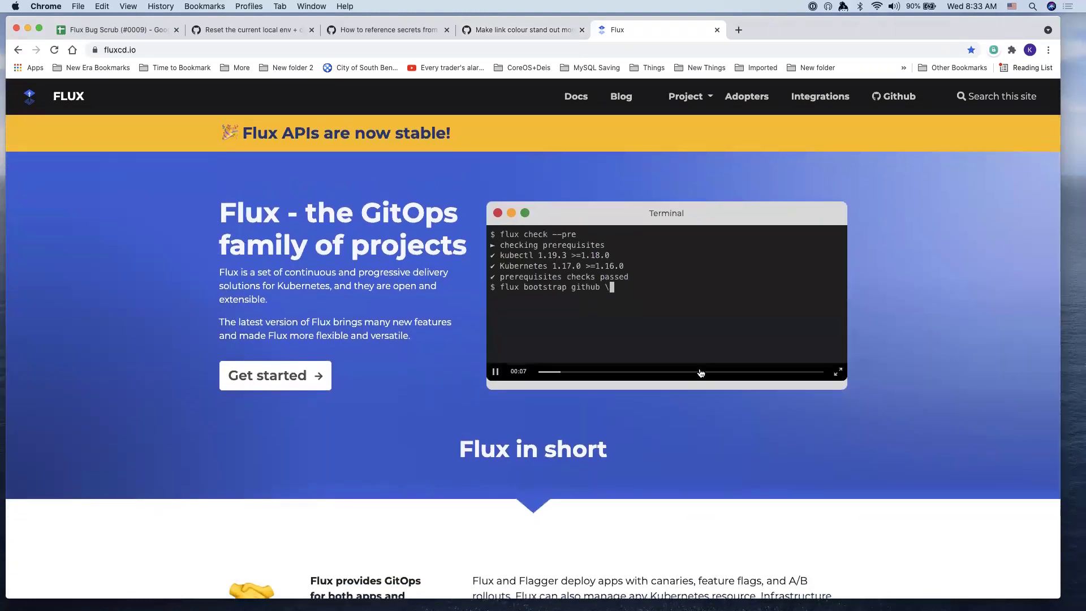
scroll(700, 368, "down", 8)
scroll(699, 368, "down", 3)
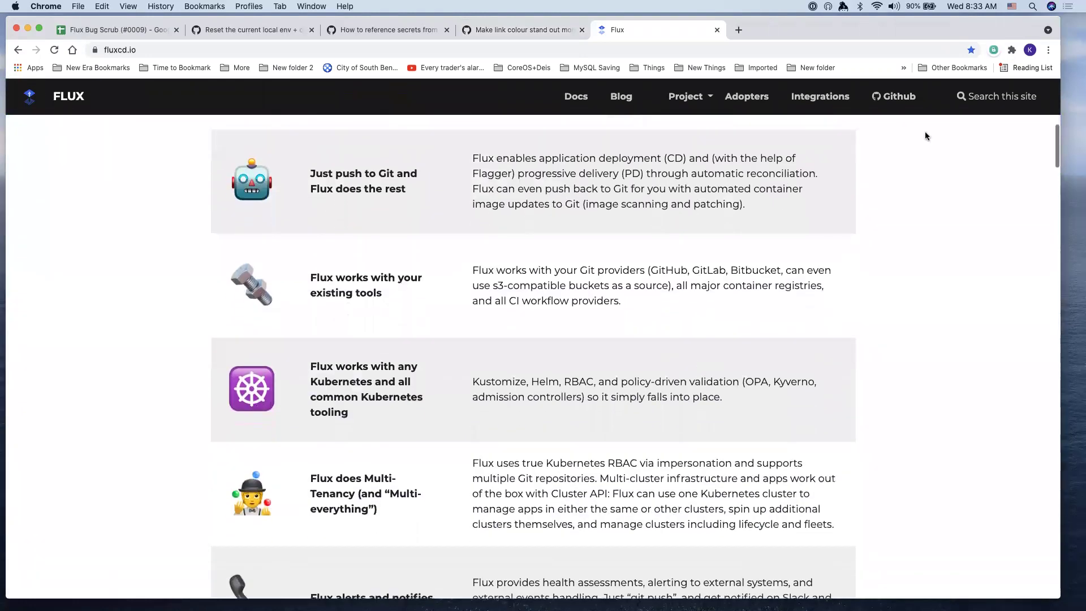
double_click(853, 38)
scroll(797, 432, "down", 6)
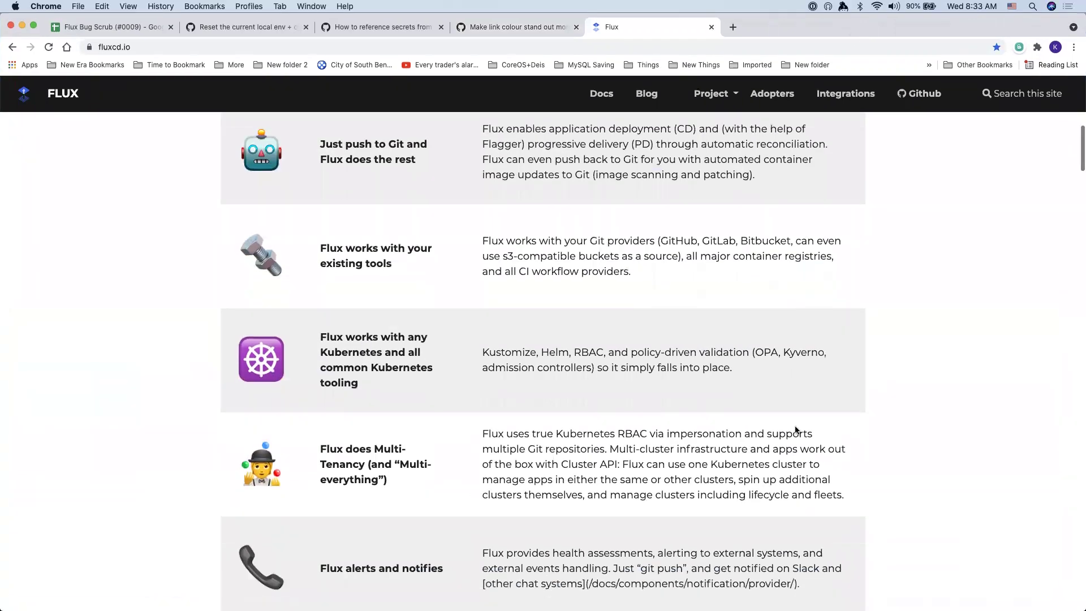
scroll(744, 510, "up", 2)
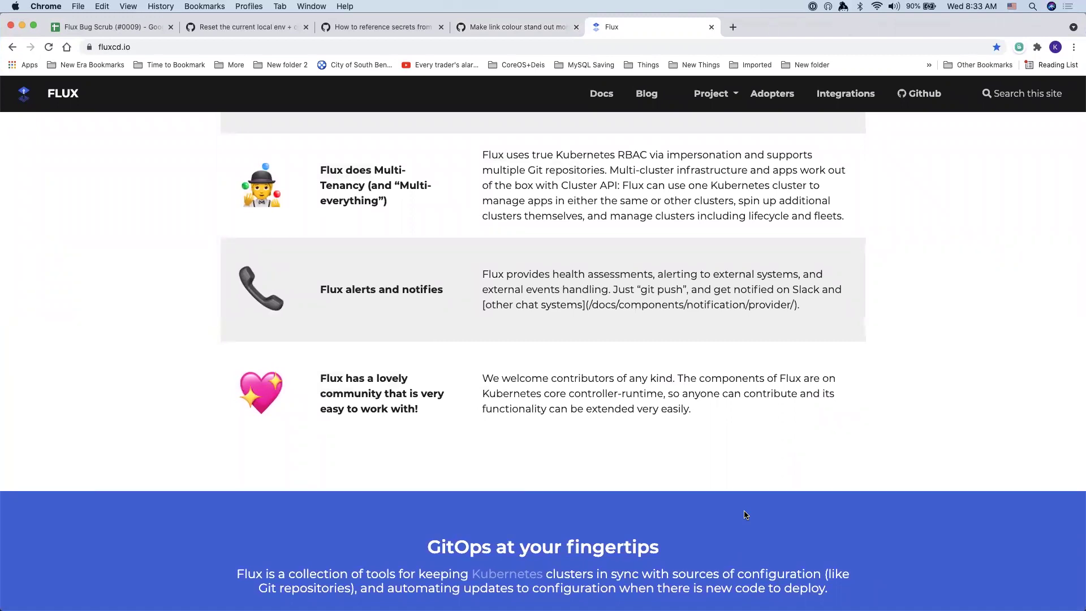
Highlight the raw Markdown link "[other chat systems](/docs/components/notification/provider/)." in "Flux alerts and notifies", compare it with the neighbouring entries and clear the selection
left_click_drag(800, 306, 481, 305)
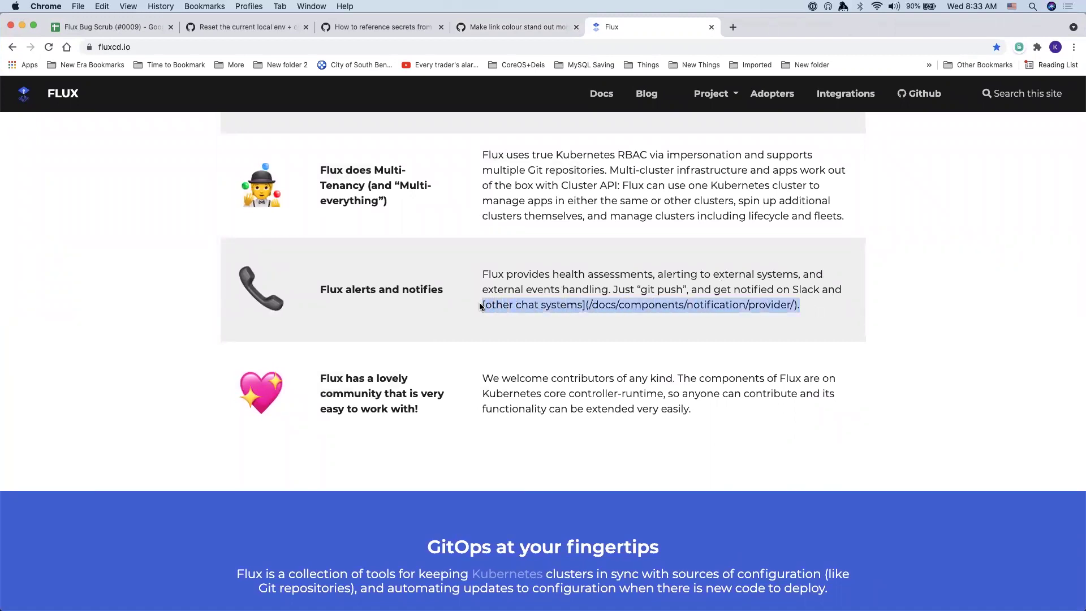
scroll(513, 403, "up", 5)
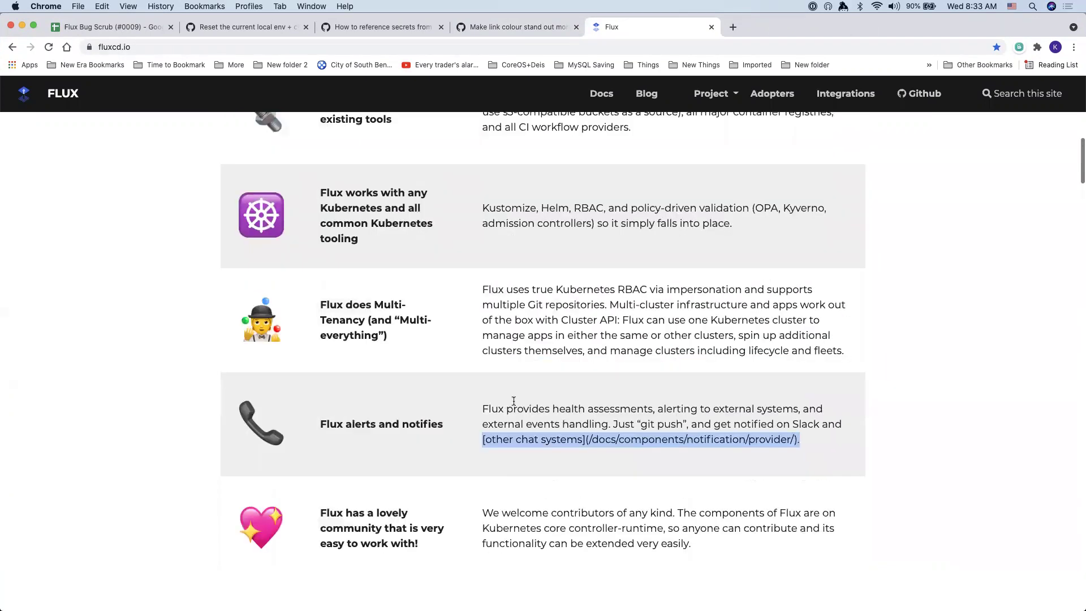
scroll(513, 404, "up", 1)
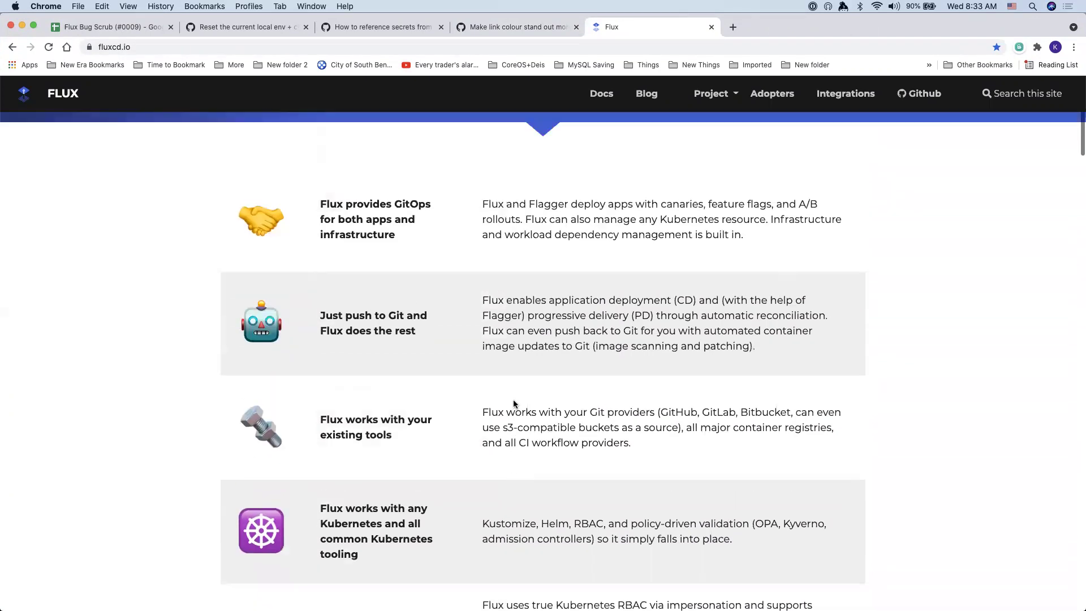
scroll(513, 403, "down", 5)
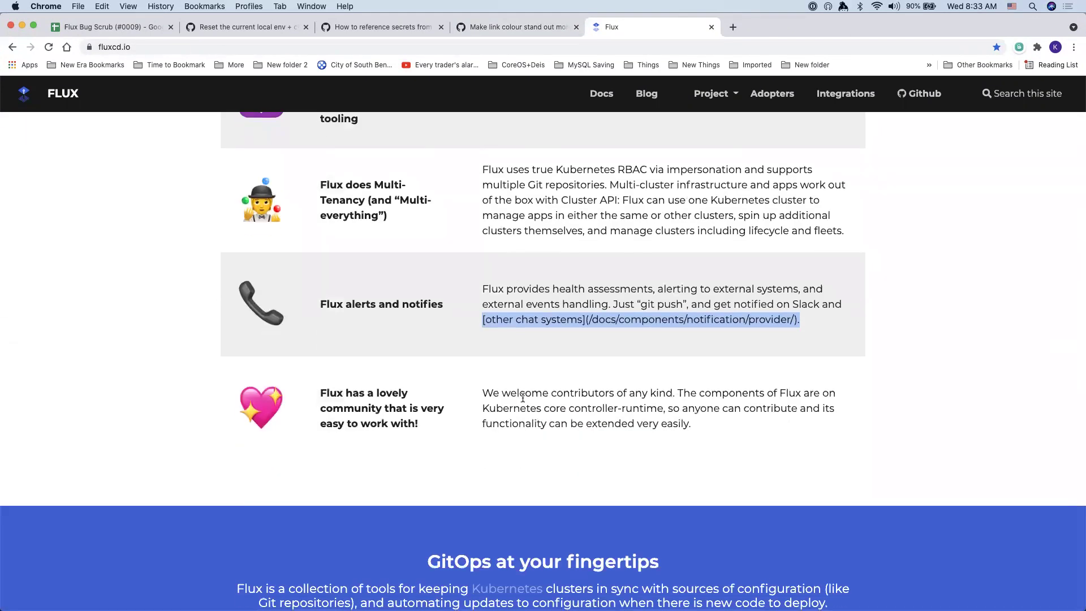
left_click(531, 366)
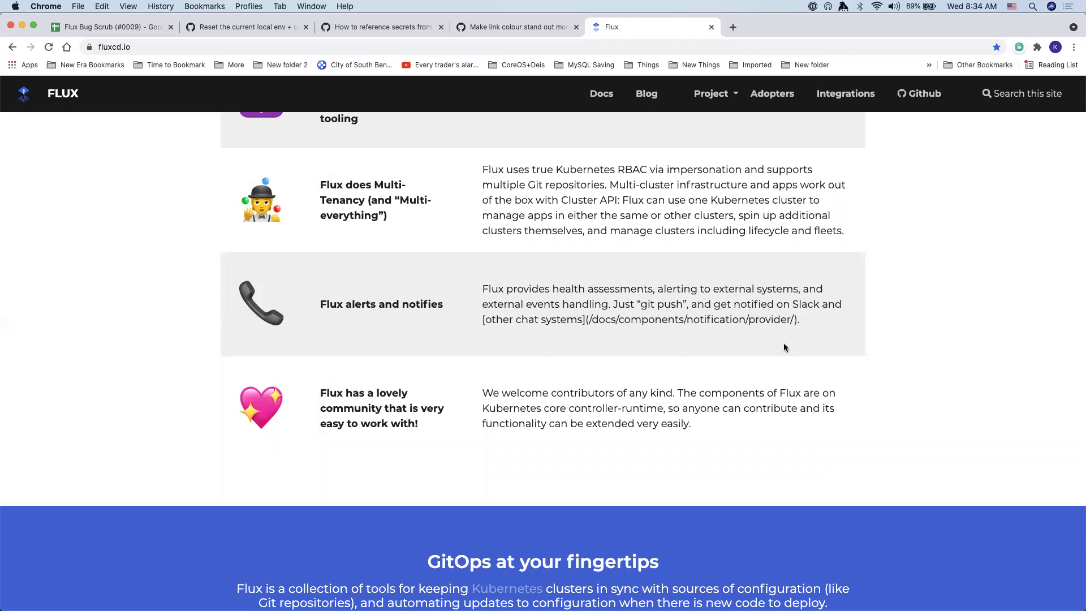
Inspect the "Flux has a lovely community" feature item in the developer tools, narrowing their pane before closing them
scroll(784, 348, "down", 1)
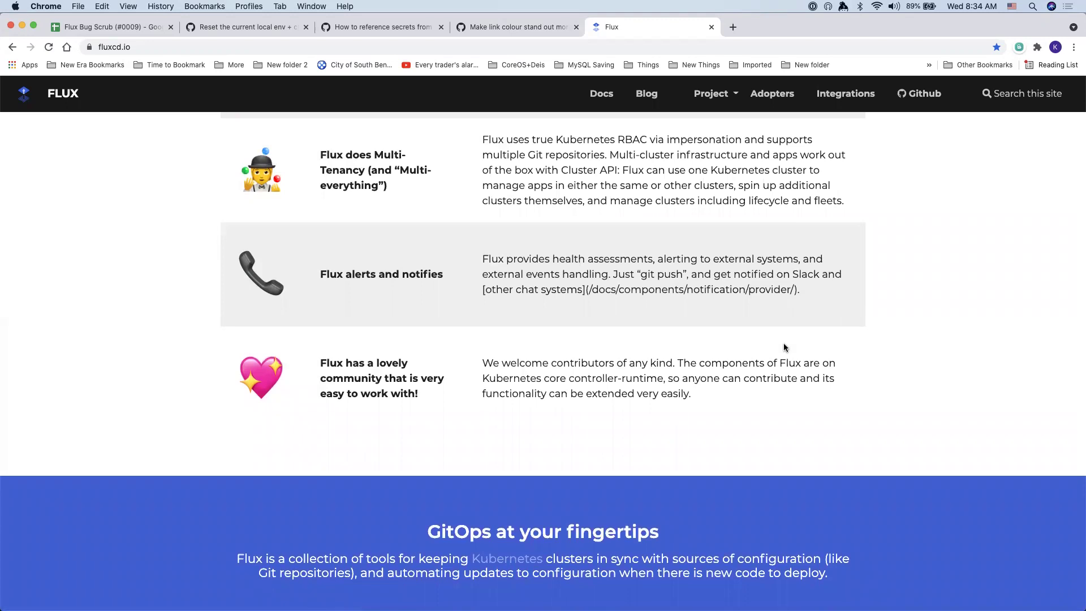
right_click(784, 348)
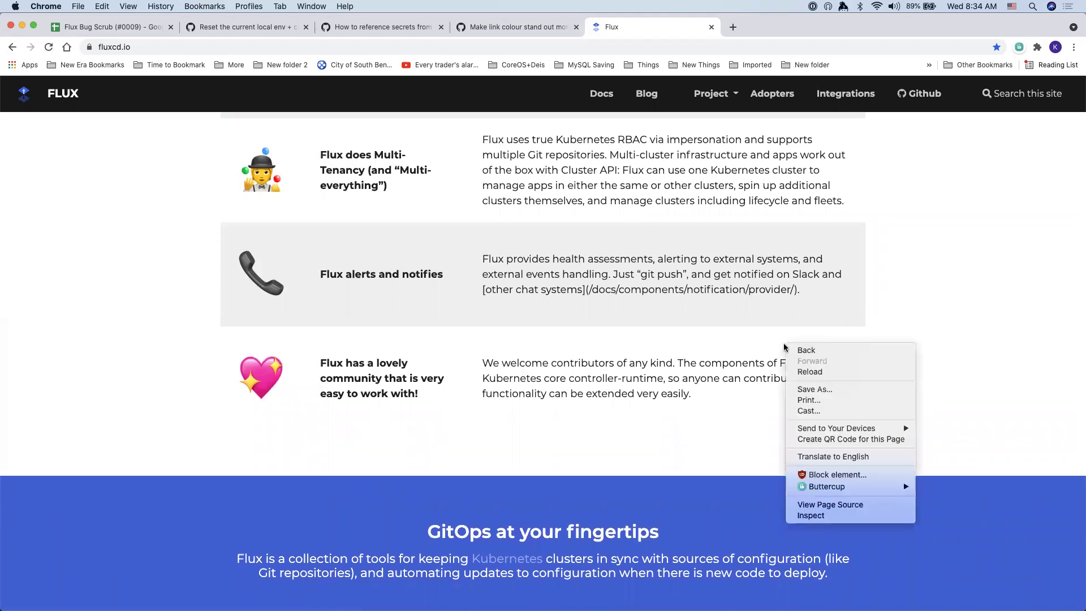
left_click(816, 515)
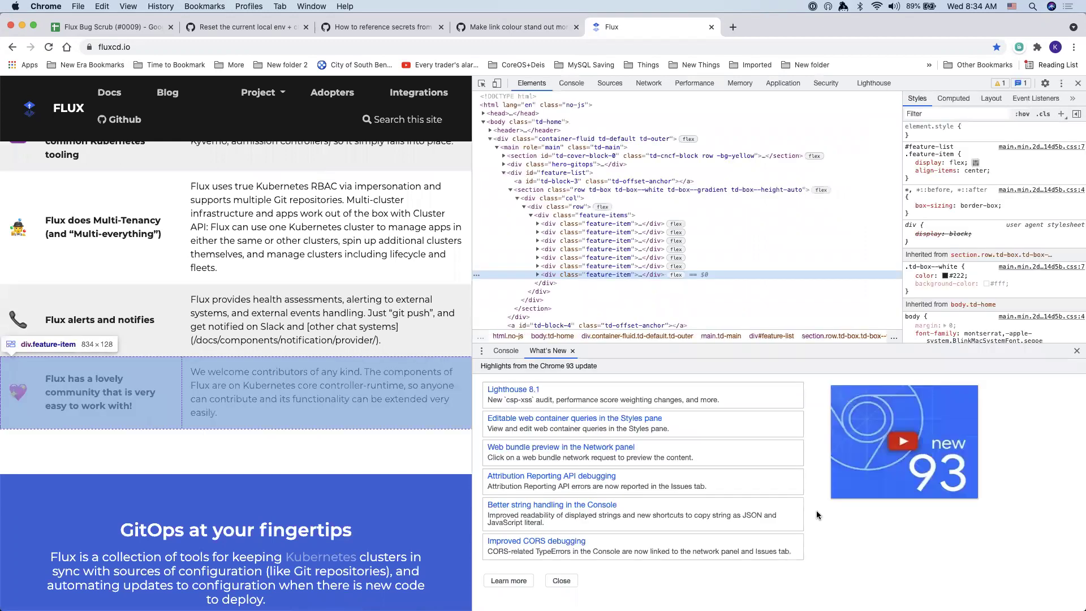
left_click_drag(722, 446, 731, 448)
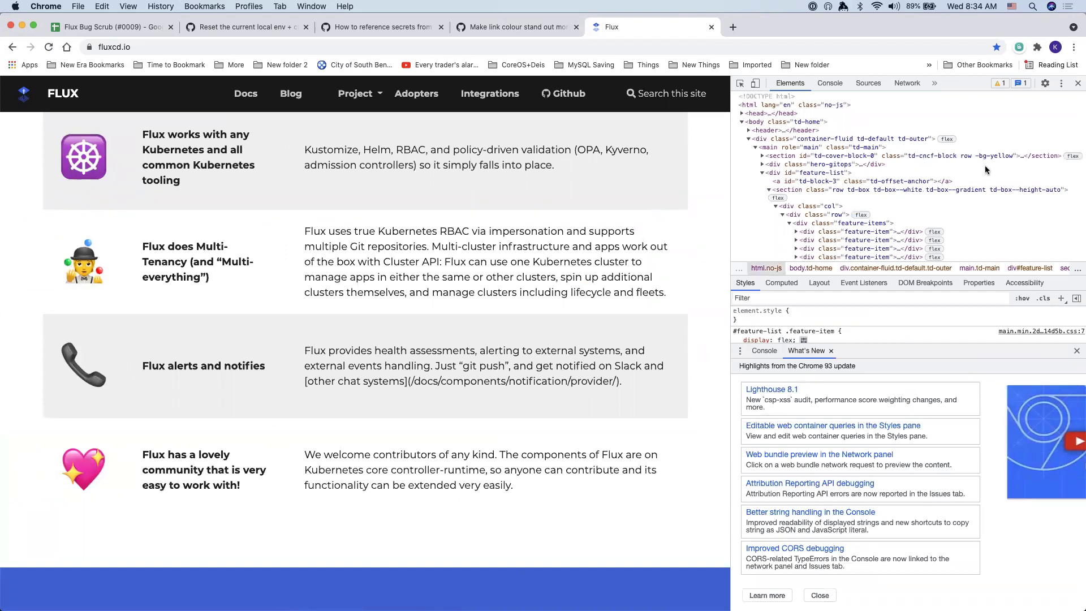
left_click(1077, 84)
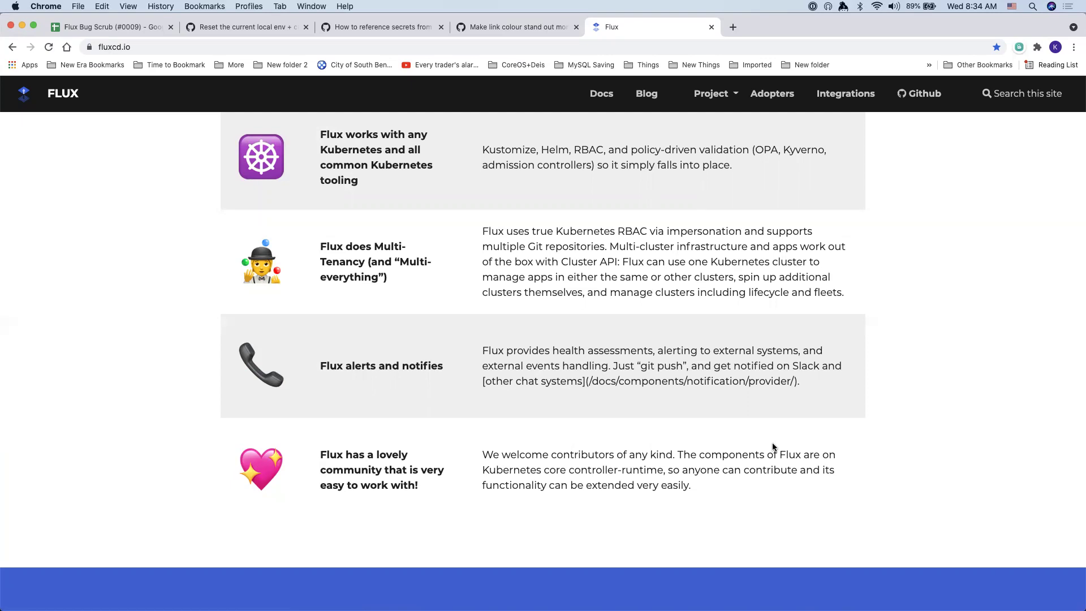
Skim the Setup Notifications guide in the other browser window and close both of that window's tabs
scroll(773, 446, "down", 1)
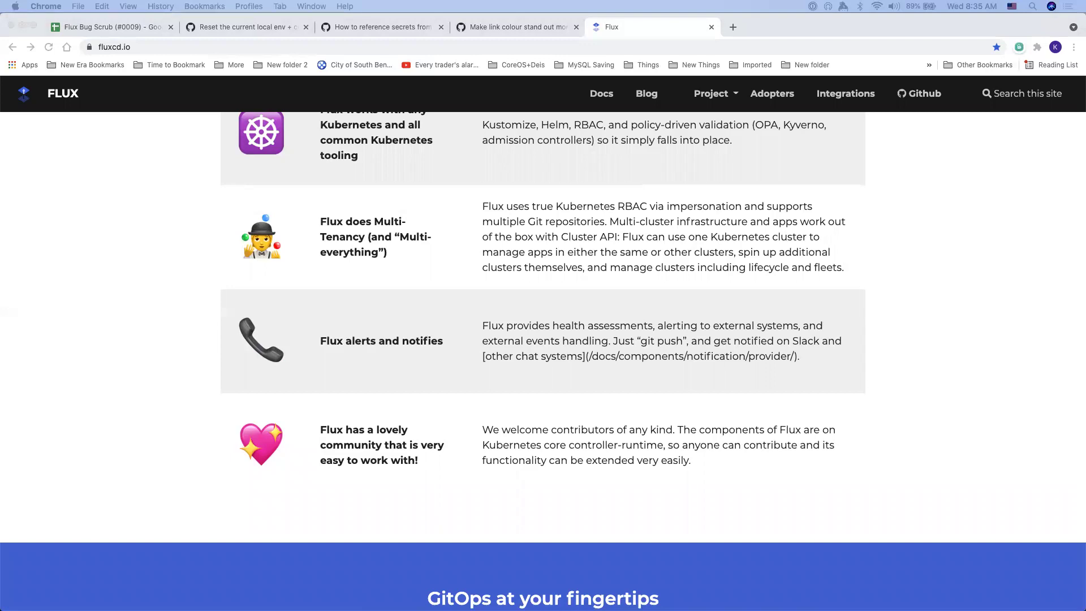
key("super+grave")
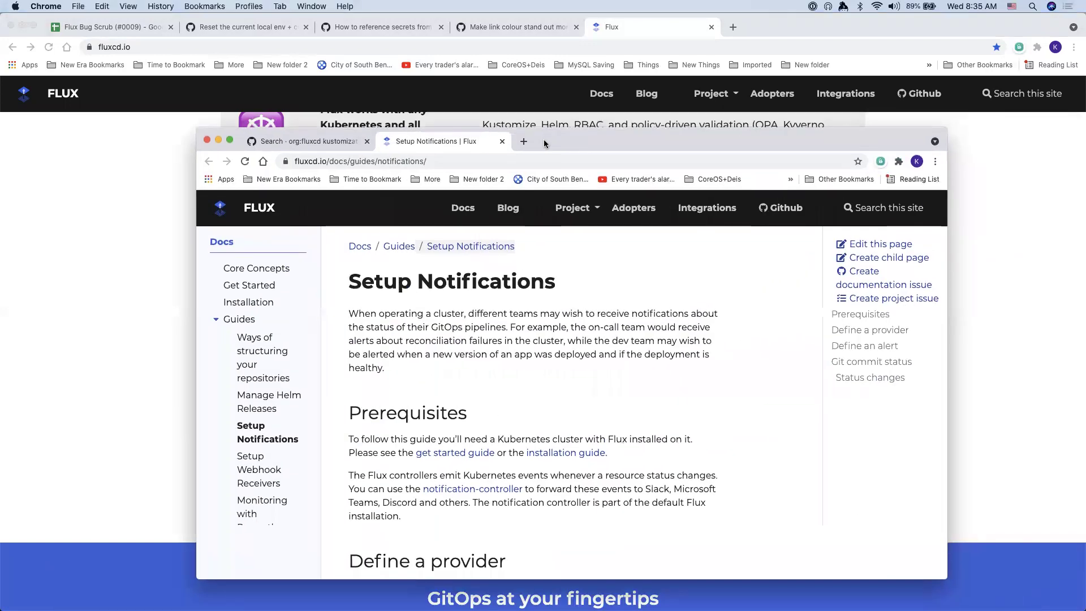
scroll(742, 434, "down", 15)
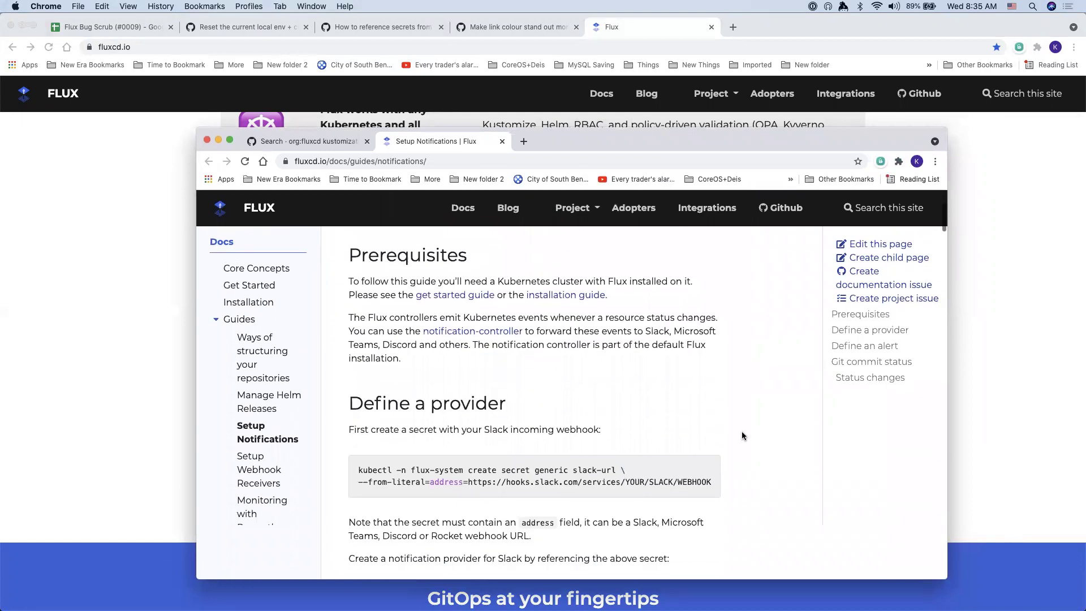
scroll(741, 432, "down", 10)
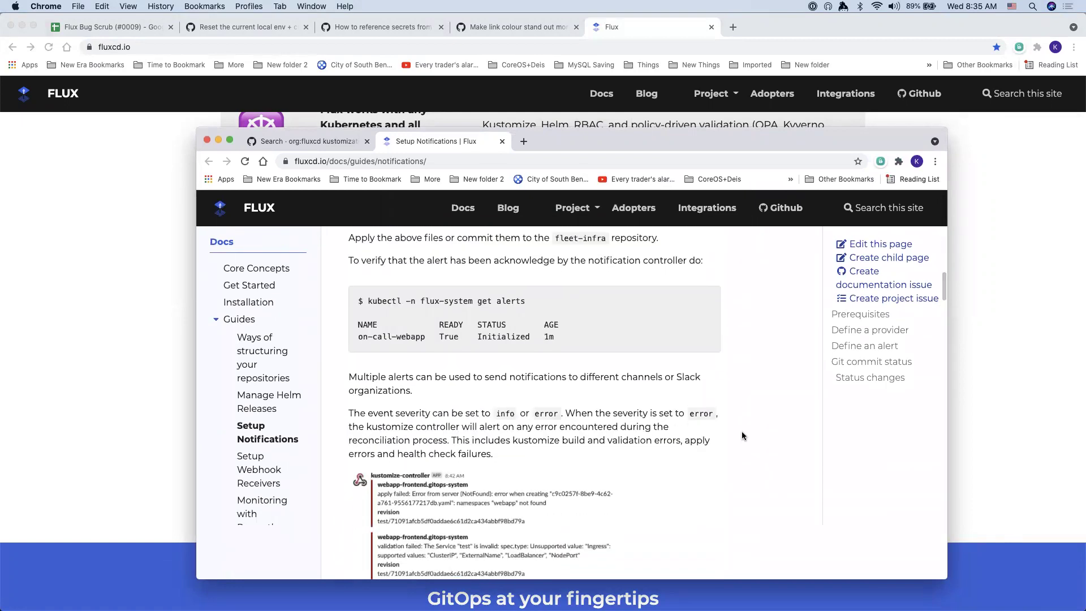
scroll(742, 434, "down", 10)
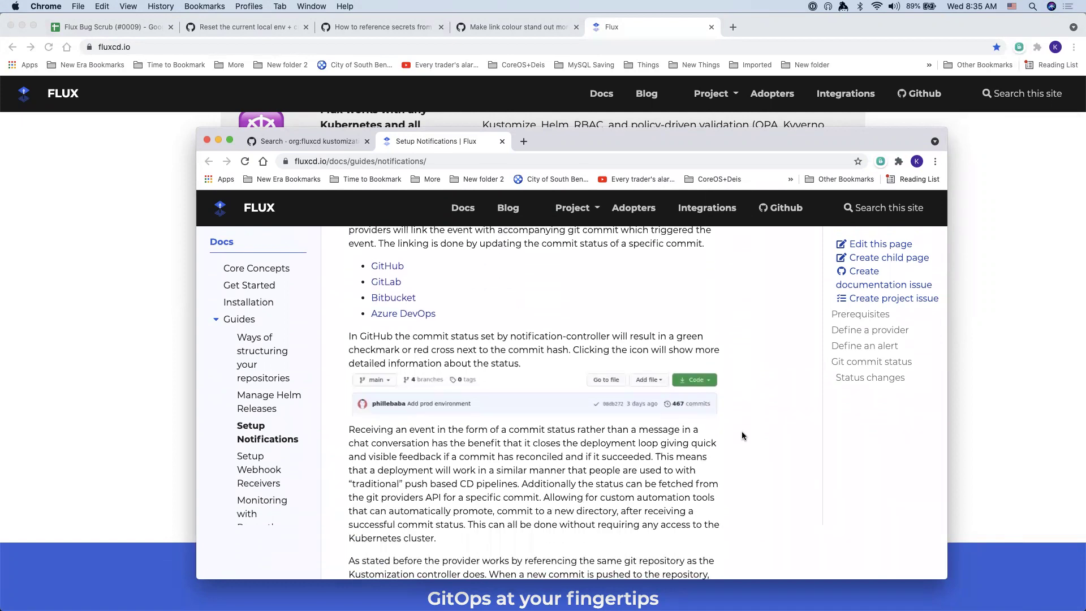
left_click(502, 141)
left_click(365, 141)
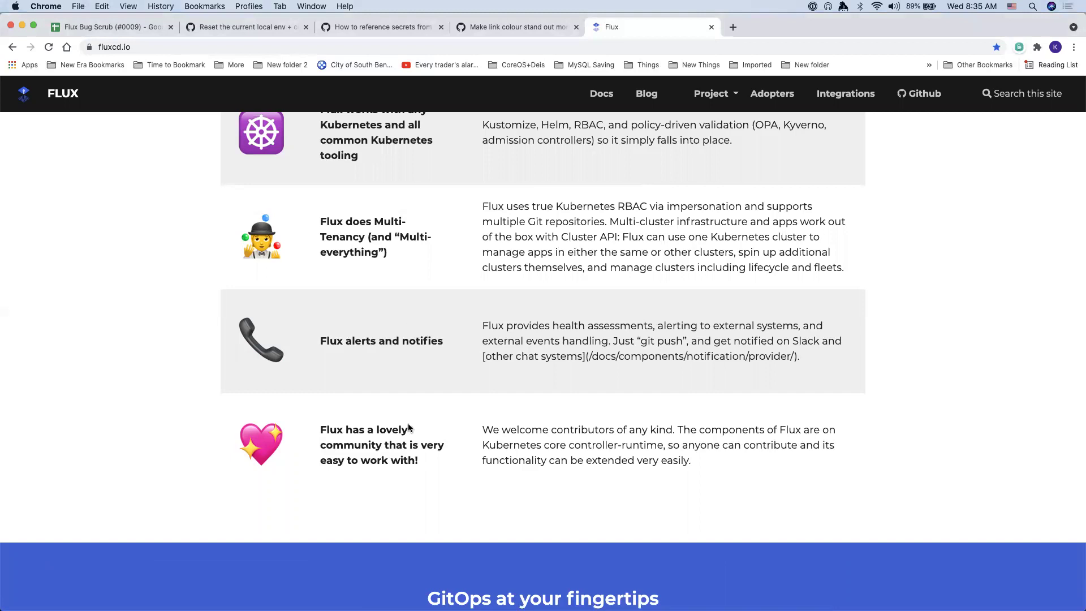
Point out the unrendered "other chat systems" link text again and return to the start of the feature list
left_click_drag(481, 351, 803, 364)
left_click(802, 350)
scroll(519, 341, "up", 8)
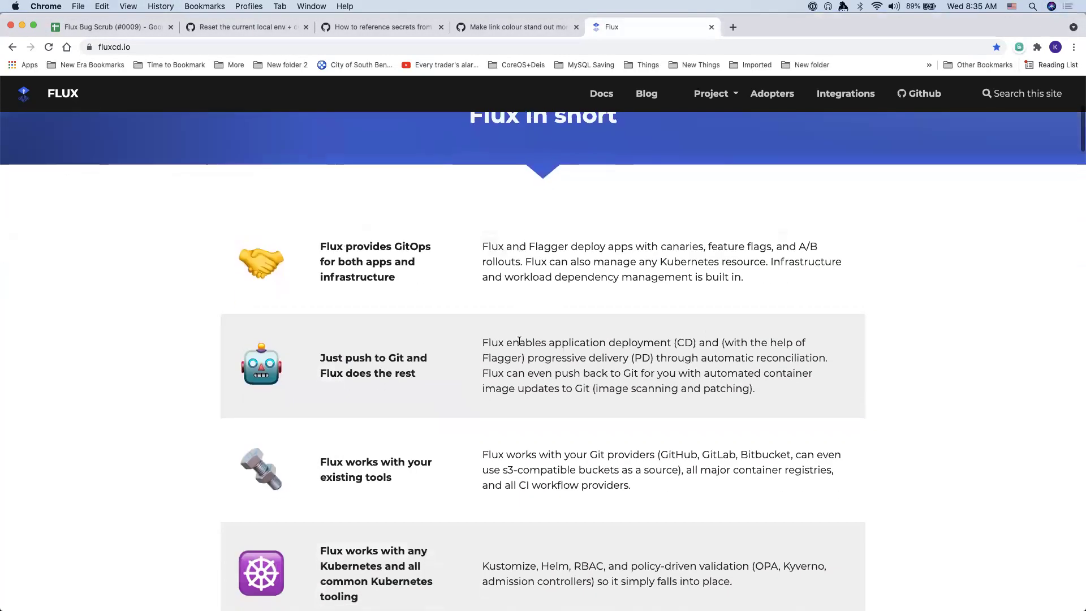
In an iTerm2 terminal, go to the website/ repository, check out main with "git co main" and run "git pull"
key("alt+space")
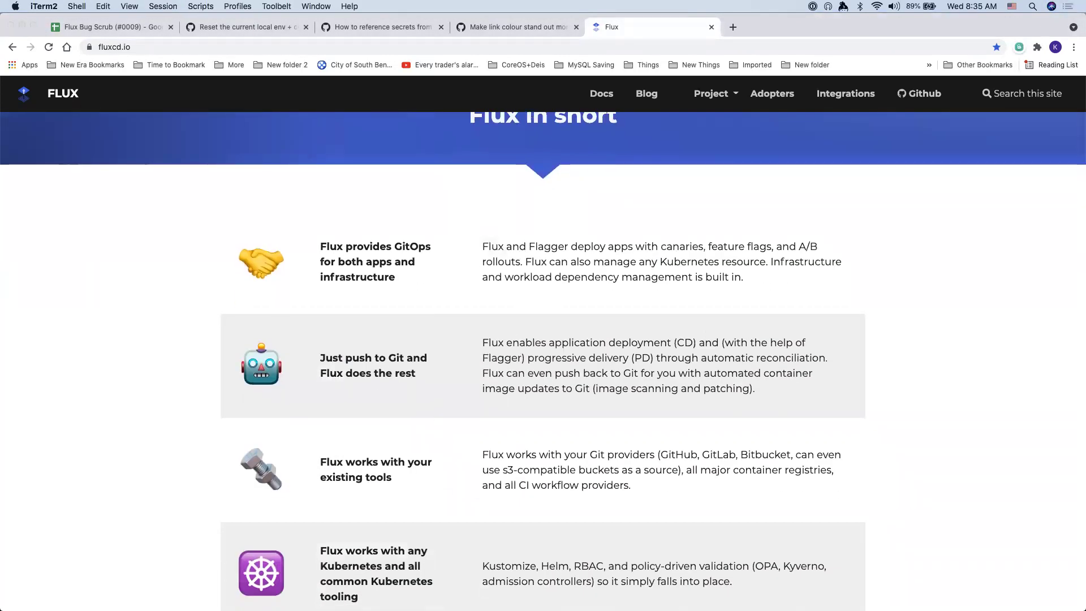
type("cd website/")
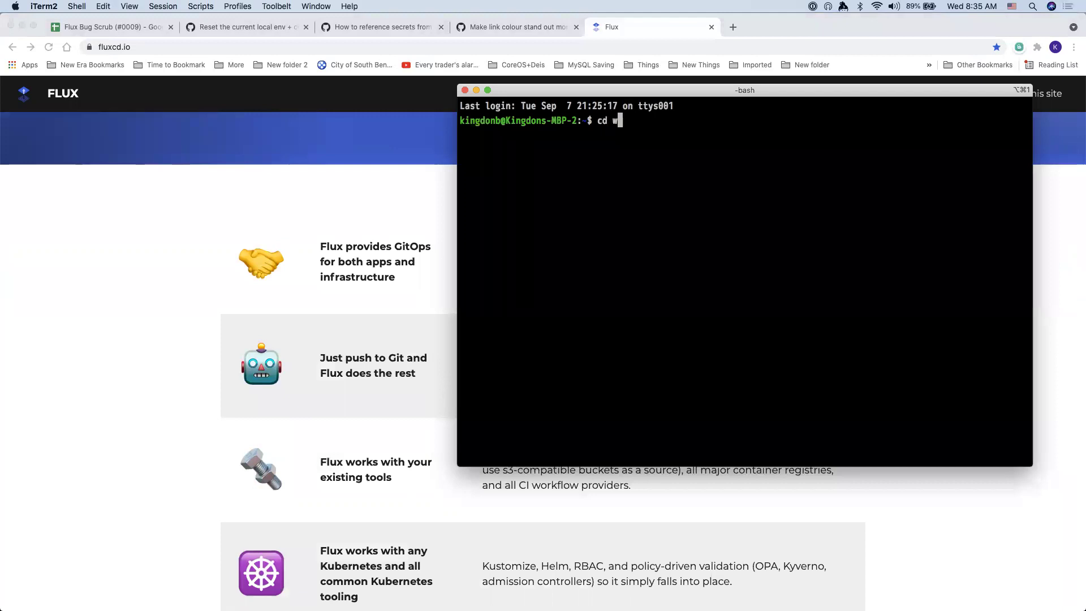
key("Return")
type("git pu")
key("BackSpace")
key("BackSpace")
type("co main")
key("Return")
type("git pull")
key("Return")
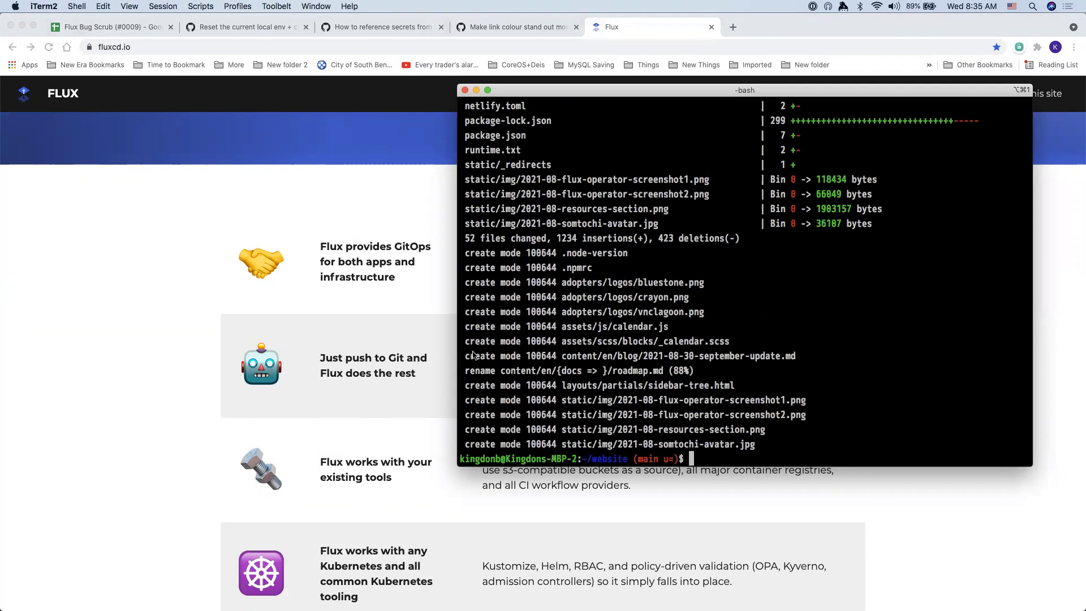
Open content/en/_index.html in vi from the website repository
type("vi content/en/")
key("Tab")
key("Tab")
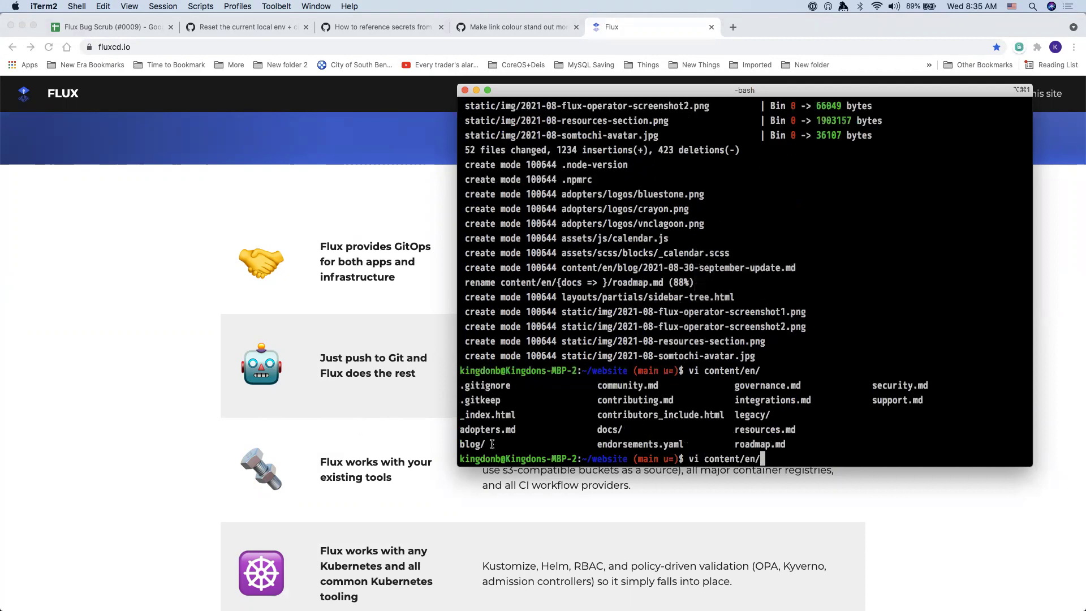
scroll(634, 549, "down", 3)
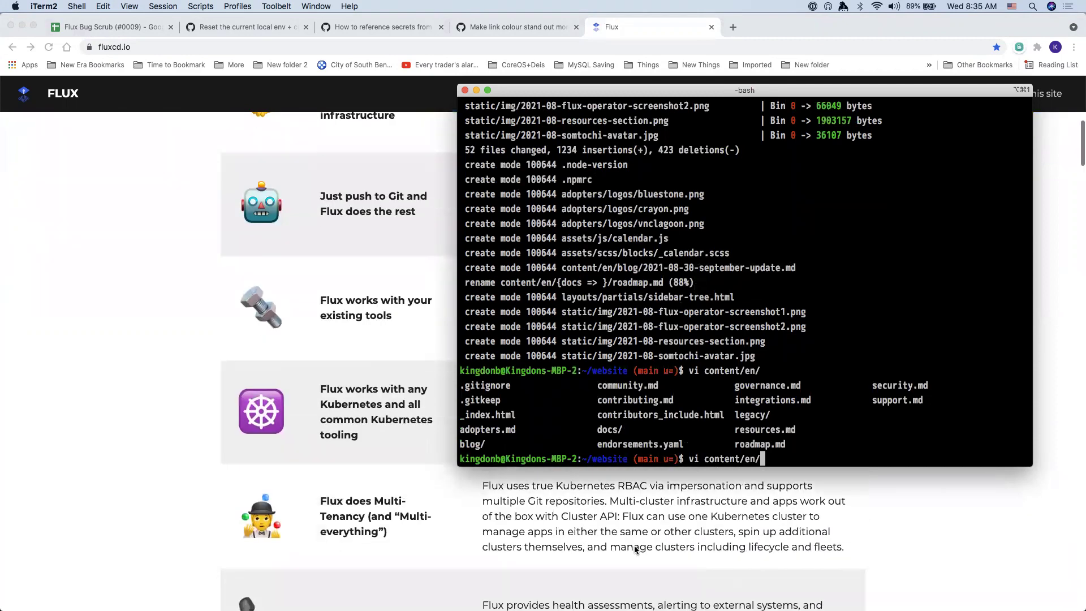
scroll(685, 565, "up", 3)
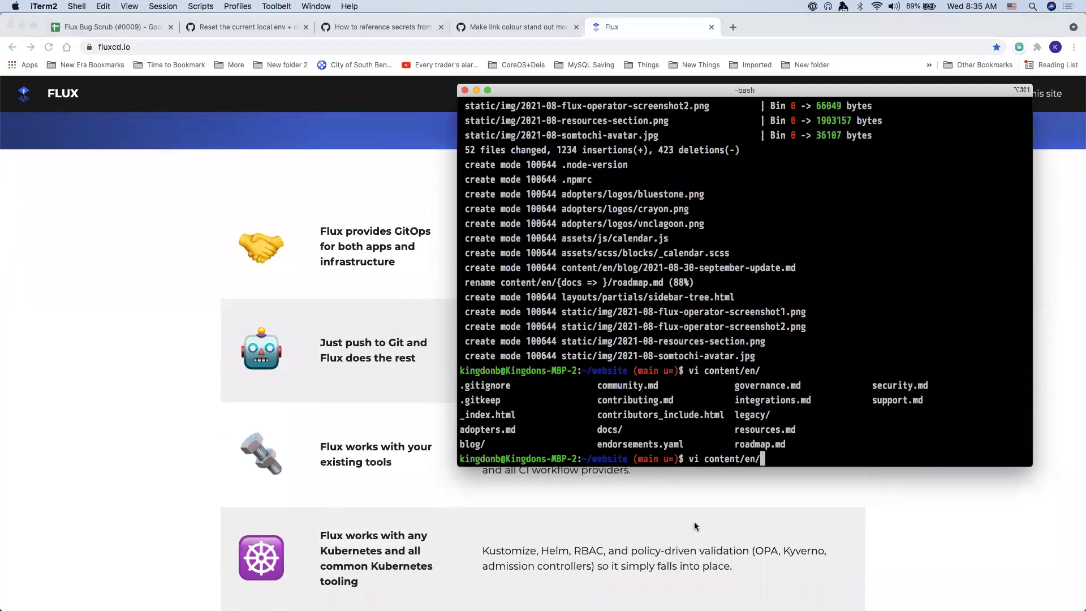
type("_in")
key("Tab")
key("Return")
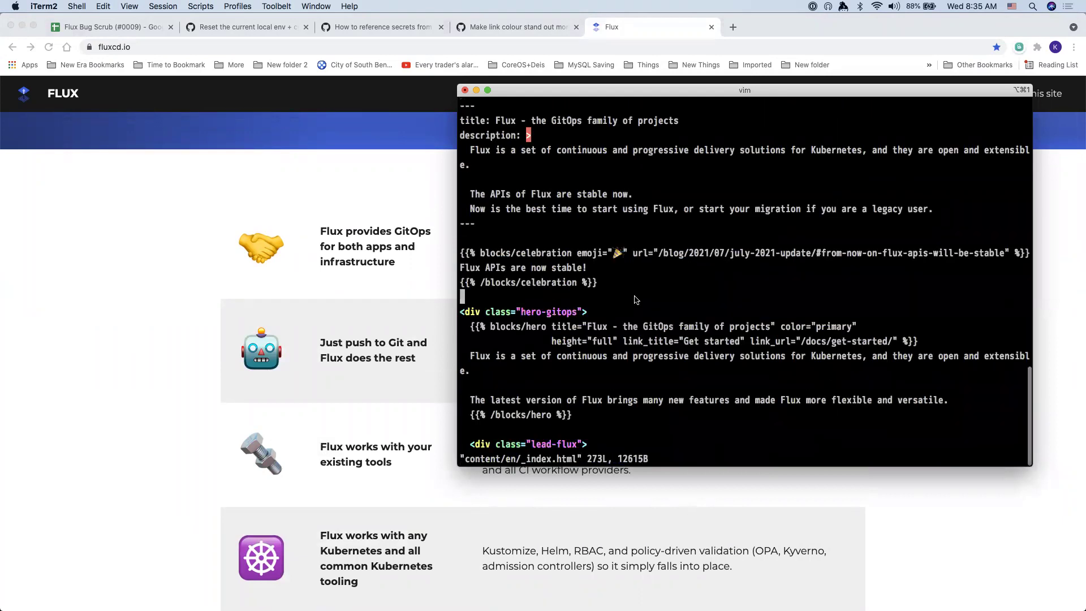
Find the "Flux alerts and notifies" paragraph in the file, searching for 'git push",' and for "and get not"
scroll(636, 300, "down", 15)
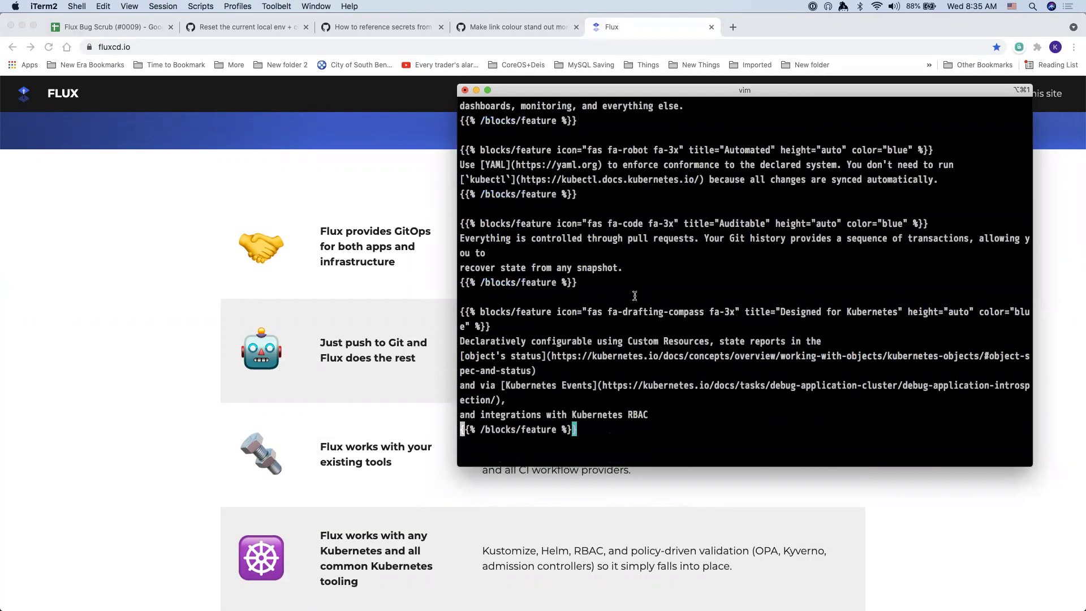
left_click(597, 501)
scroll(597, 503, "down", 2)
scroll(597, 503, "down", 3)
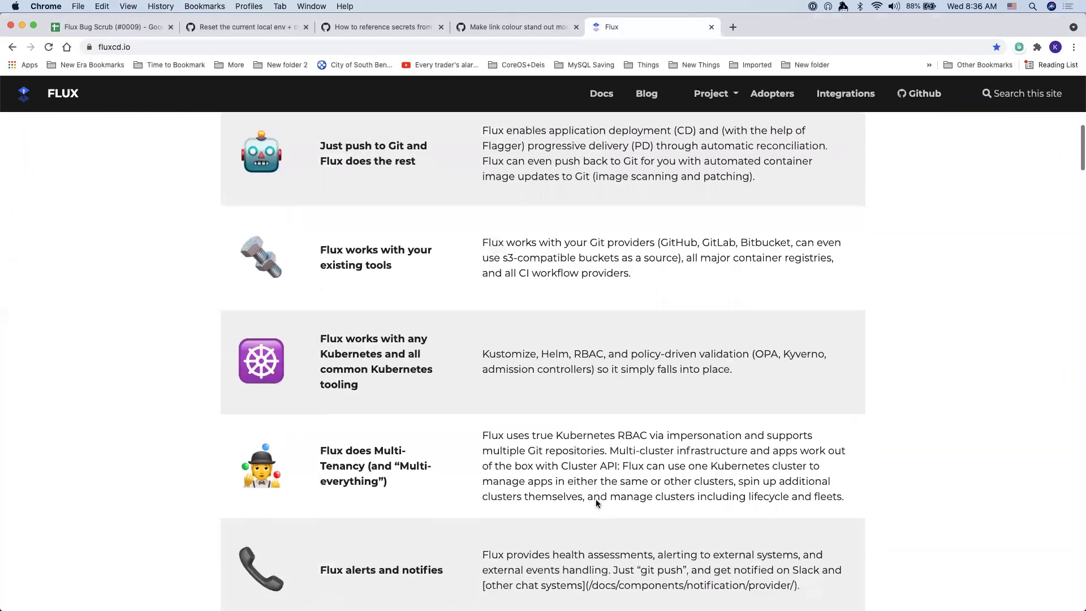
left_click_drag(483, 537, 815, 535)
key("super+Tab")
type("/git push\",")
key("Return")
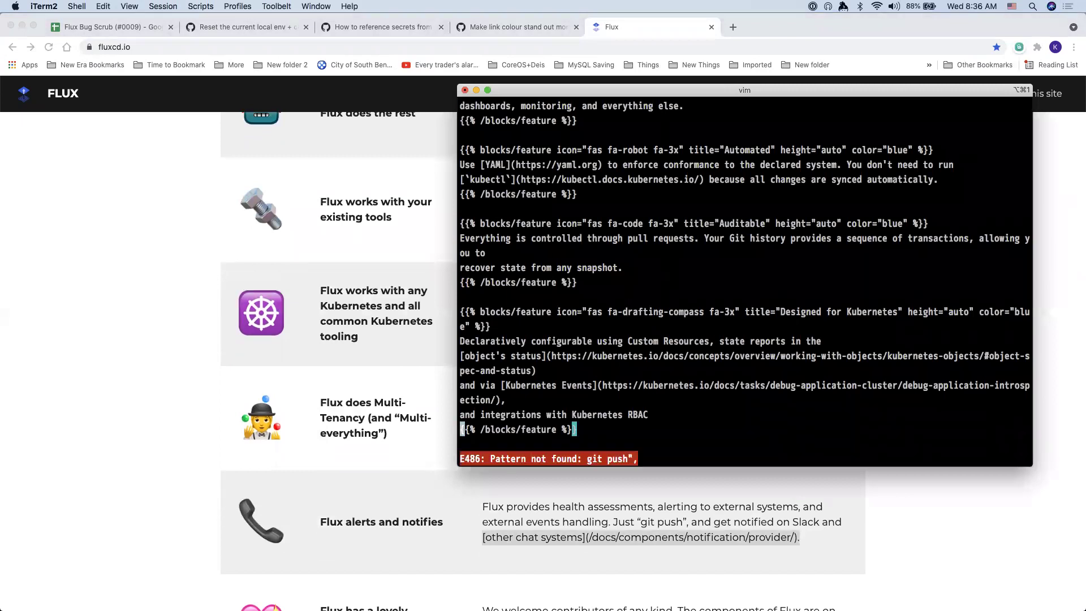
type("/and get not")
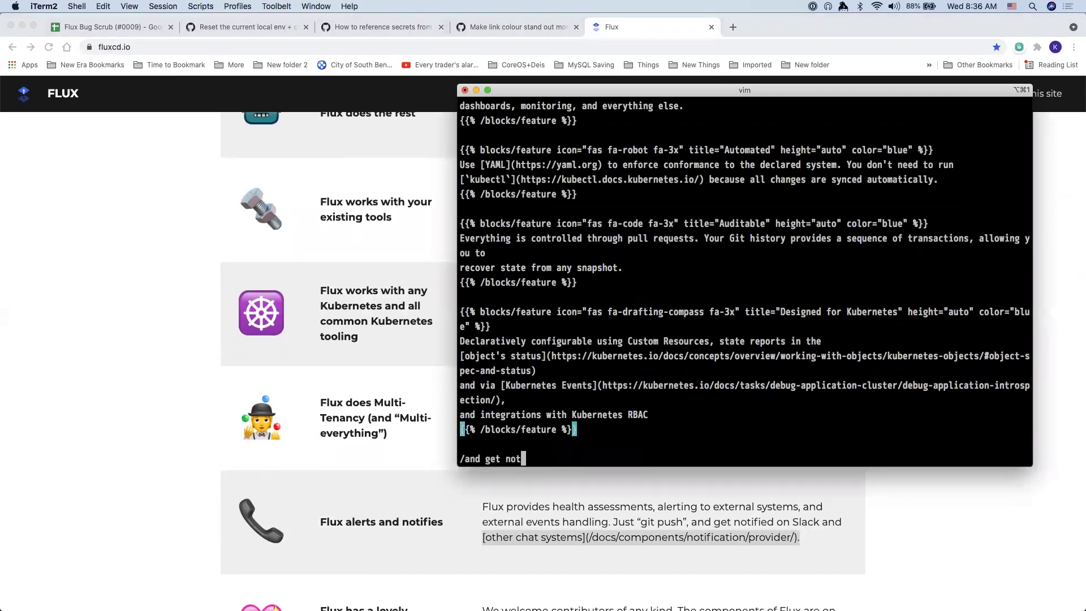
key("Return")
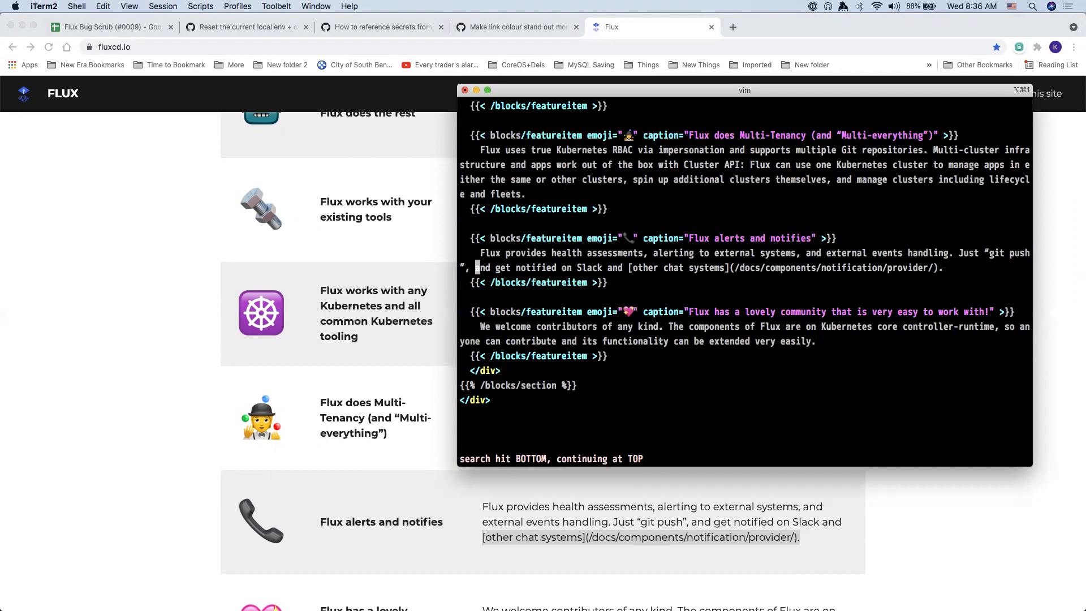
Replace the opening square bracket before "other chat systems" with <a href=
key("l")
key("l")
key("l")
key("l")
key("l")
key("l")
key("l")
key("l")
key("l")
key("l")
key("l")
key("l")
key("l")
key("l")
key("l")
key("l")
key("l")
key("l")
key("l")
key("l")
key("l")
key("l")
key("l")
key("l")
key("l")
key("l")
key("l")
key("l")
key("l")
key("l")
key("l")
type("hs<a h")
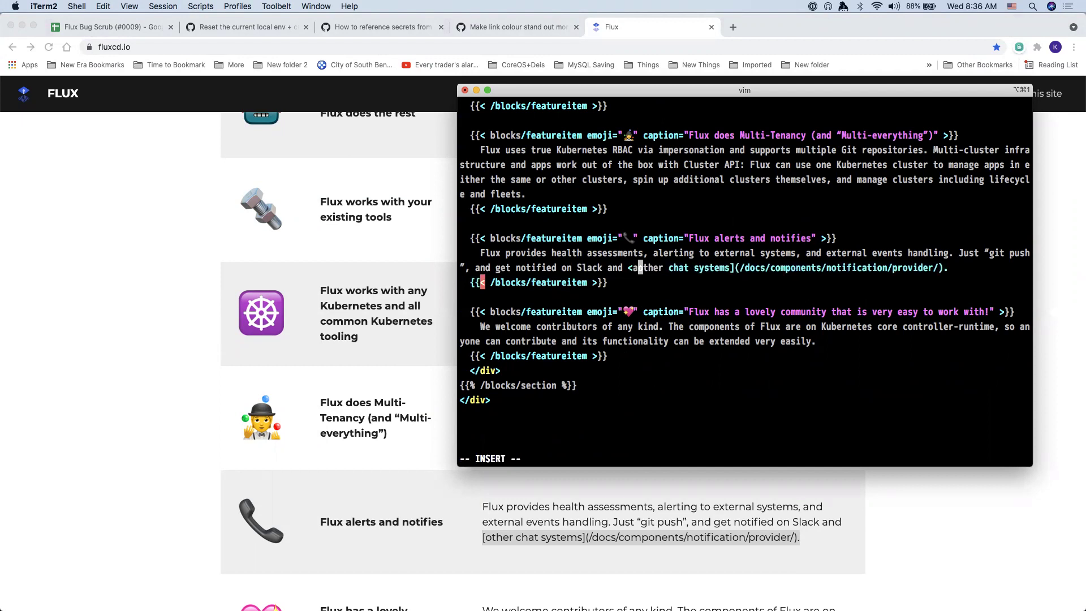
type("ref=")
key("Escape")
Cut "other chat systems]" from between href= and the parenthesised path, and add > after the closing parenthesis
type("v/]")
key("Return")
key("c")
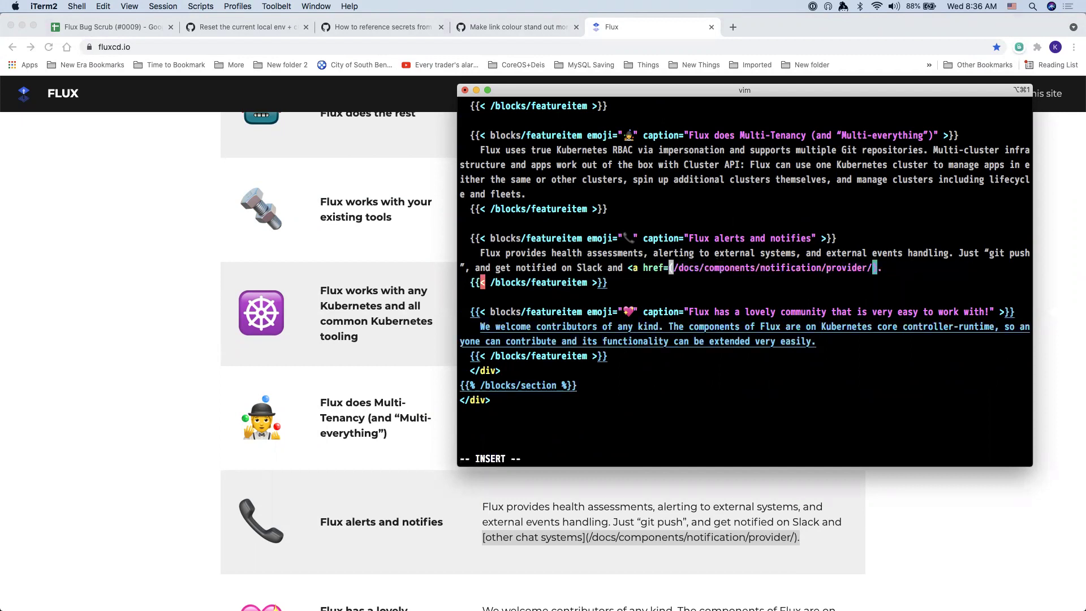
key("Escape")
key("percent")
type("a")
type(">")
key("super+v")
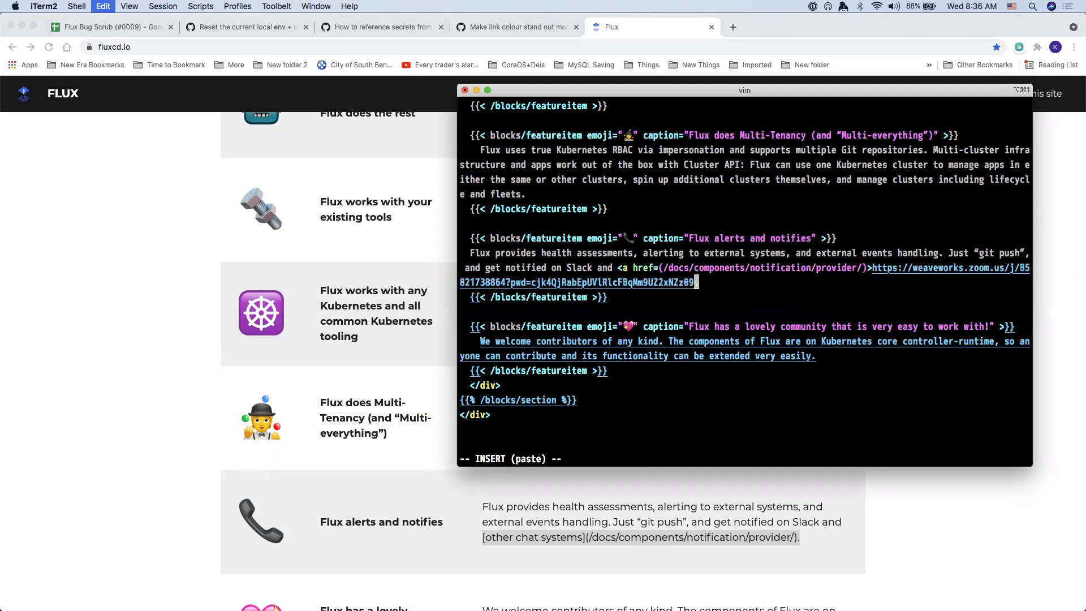
key("Escape")
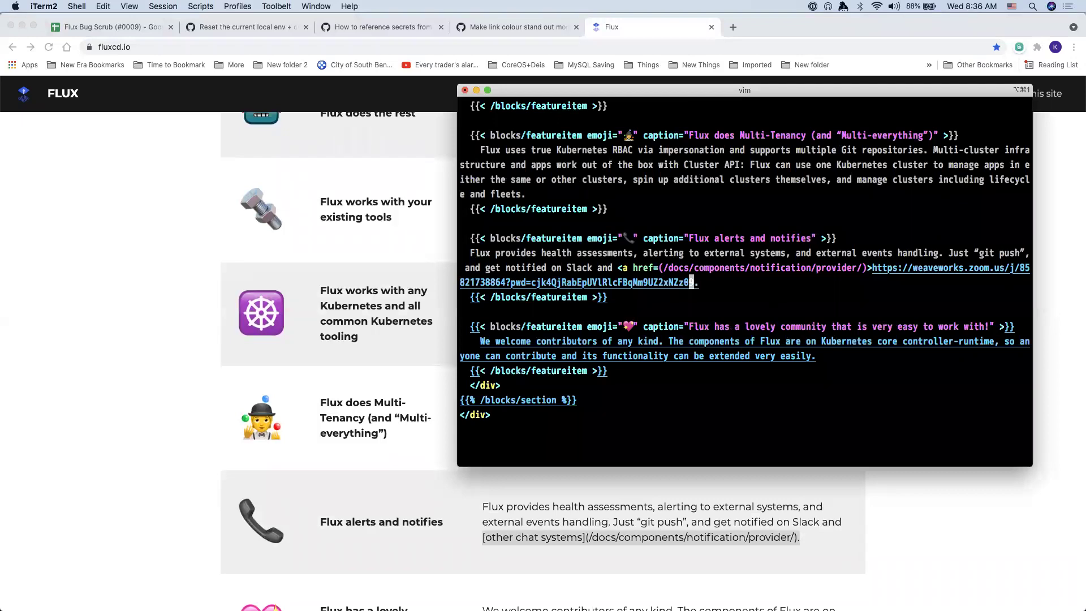
type("?09")
key("Return")
type("vl?hht")
key("BackSpace")
key("BackSpace")
type("t")
key("Return")
key("c")
key("Escape")
Put "other chat systems" back as the link text after the opening tag, replacing its closing square bracket with </a>
key("f")
key("bracketright")
key("x")
key("a")
key("Escape")
type("i</a>")
key("Escape")
Replace the parentheses around /docs/components/notification/provider/ with double quotes, save the file and quit vi
type("?)")
key("Return")
type("s\"")
key("Escape")
type("?(")
key("Return")
type("s\"")
key("Escape")
type(":w")
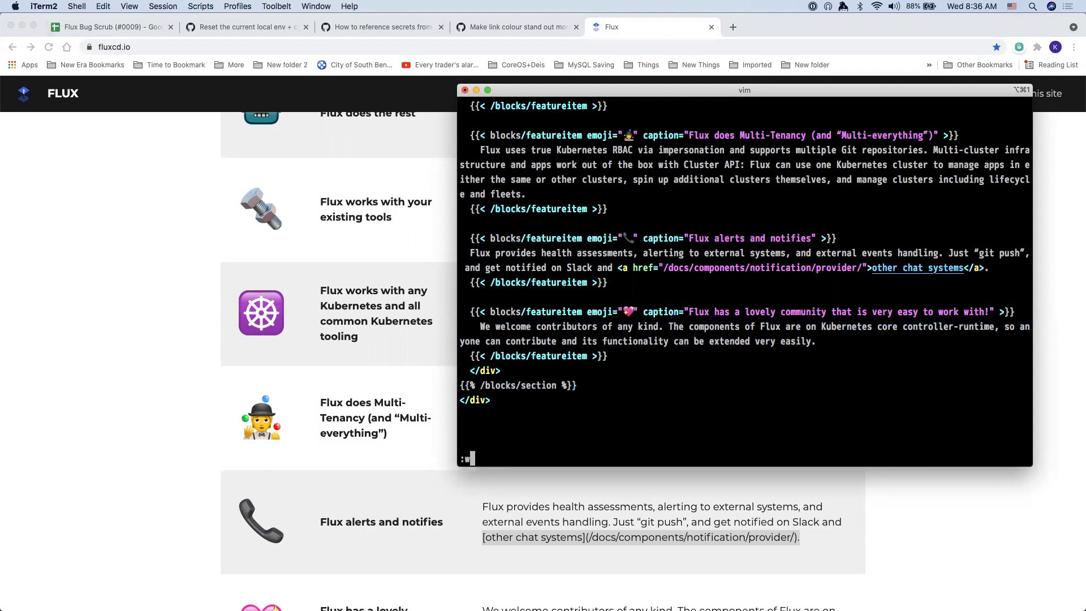
key("Return")
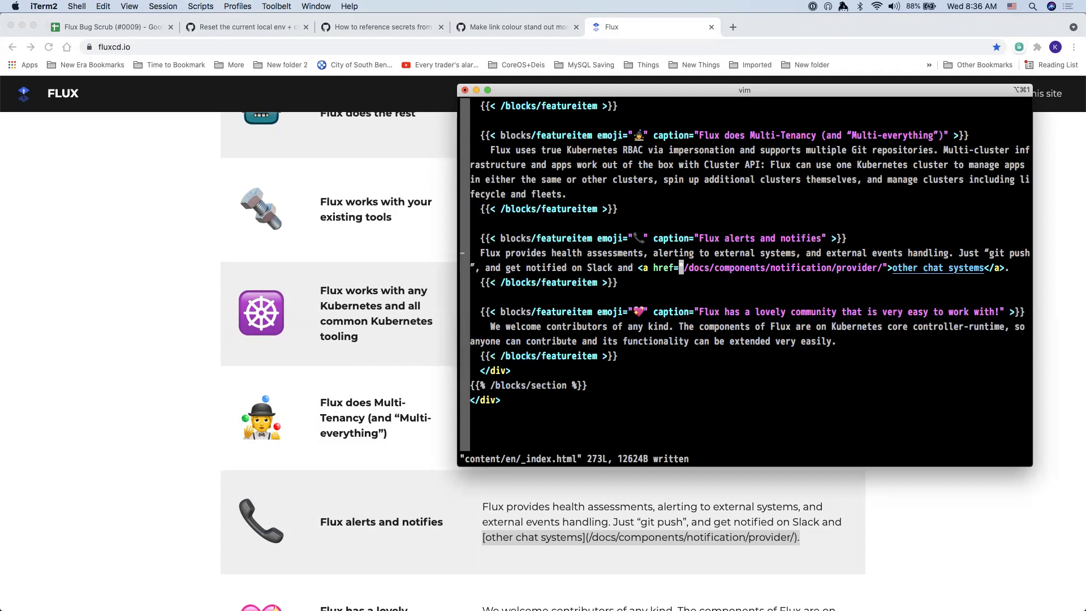
type(":q")
key("Return")
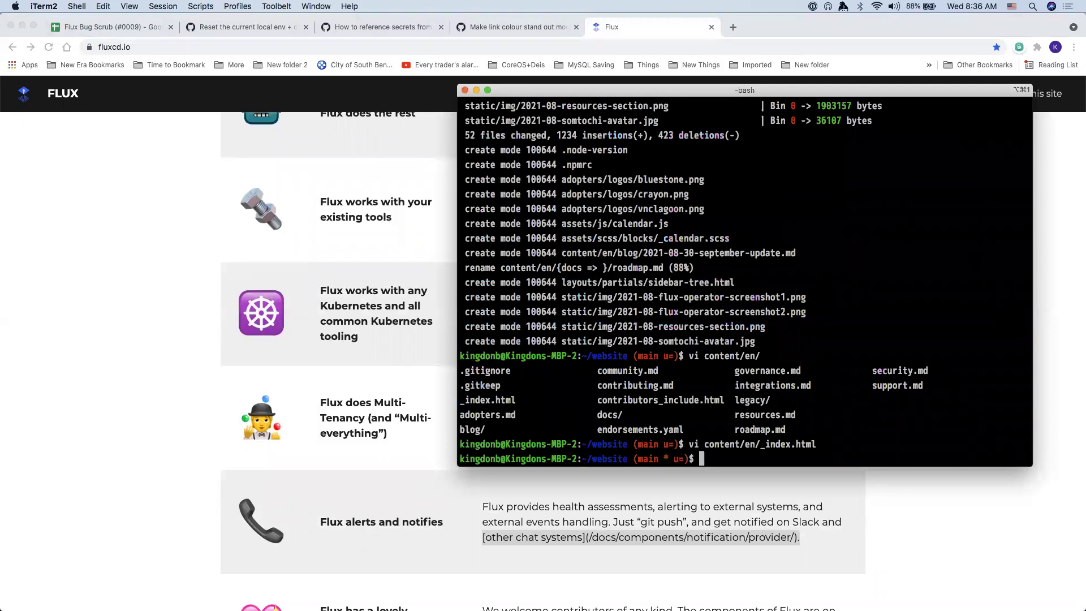
Stage the link change with "git add -p" and create the branch with "git co -b fixup-link"
type("git add -p")
key("Return")
type("y")
key("Return")
type("gi")
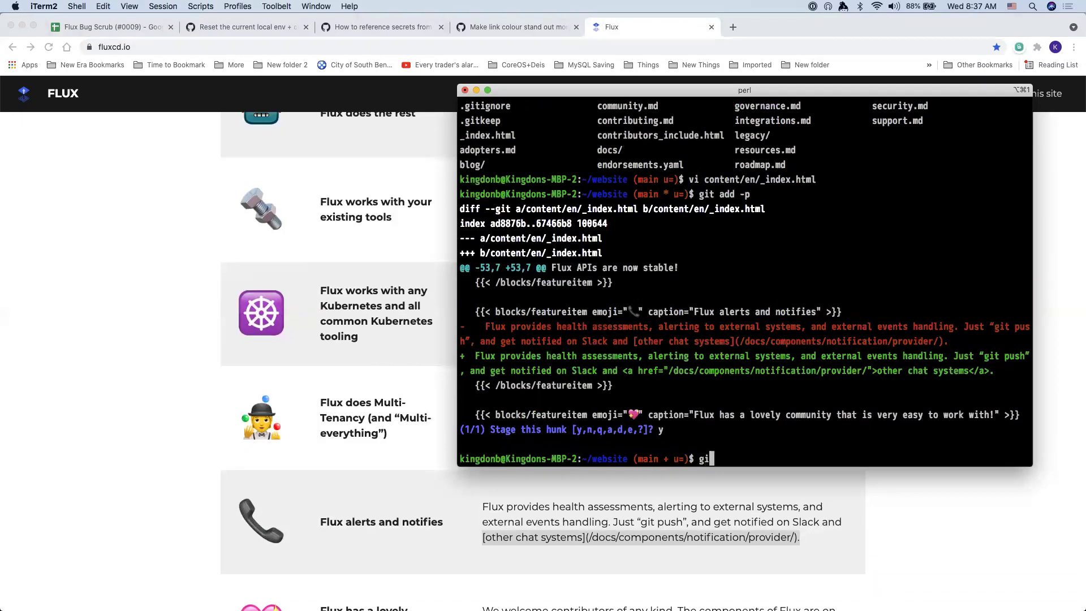
type("t co -b fixup-link")
key("Return")
Commit the staged change using "git commit -v" with the message "fixup - link is not rendered"
type("git commit ")
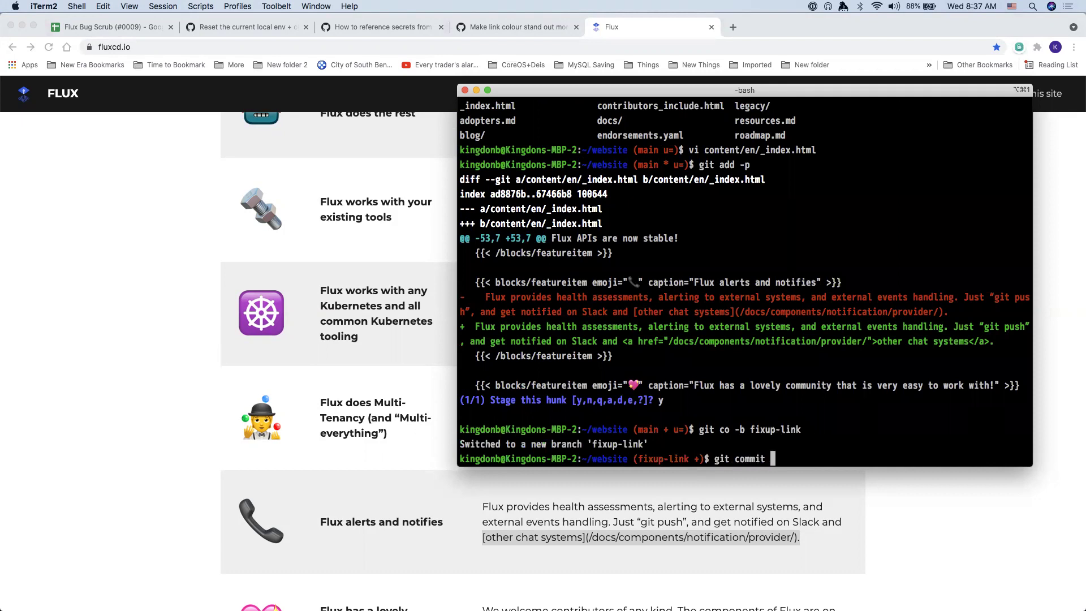
type("-v")
key("Return")
type("fixup ")
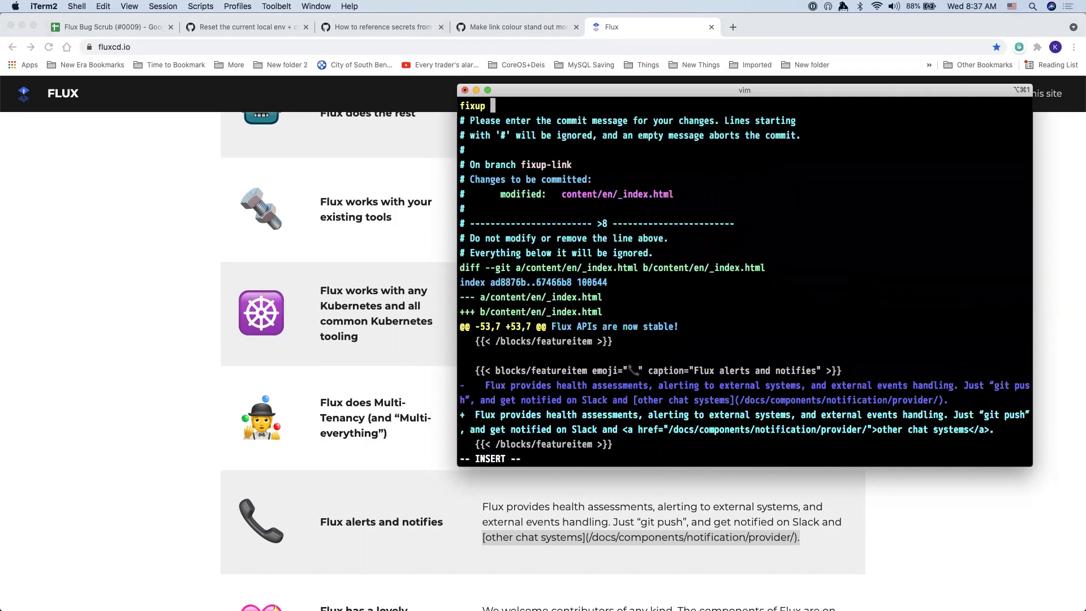
type("- link is not rendered")
key("Escape")
type(":wq")
key("Return")
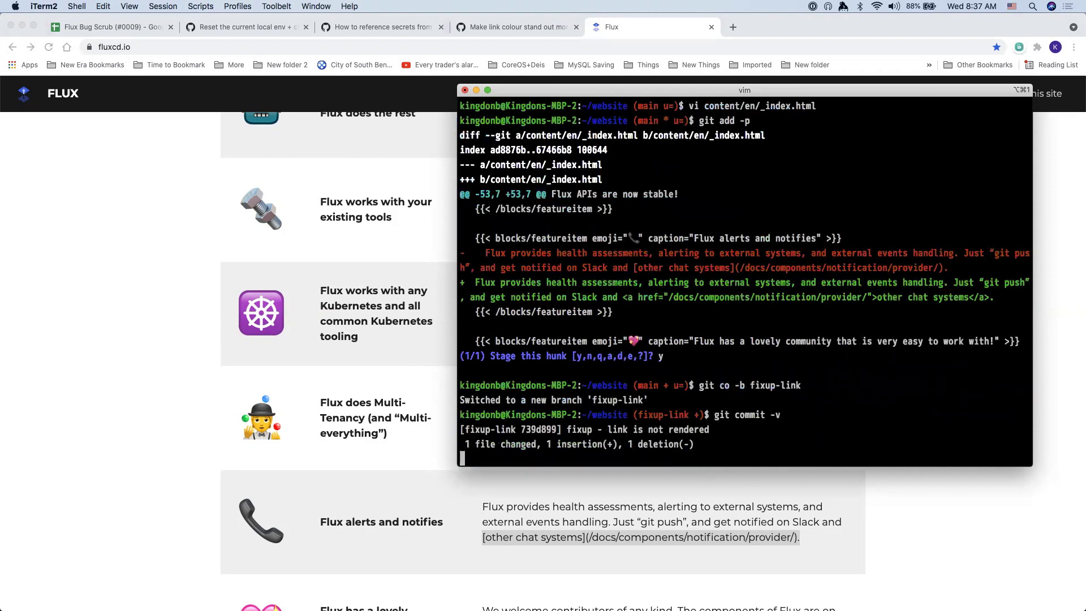
Try to push the branch with "git push -u origin fixup-link"
type("git push -u origin fix-")
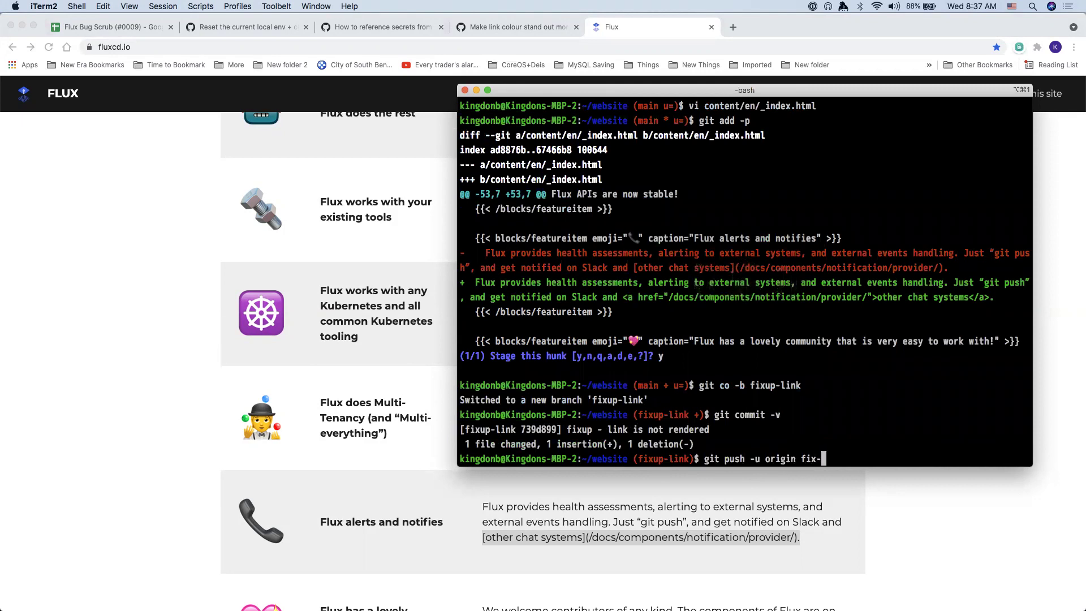
key("BackSpace")
type("up-link")
key("Return")
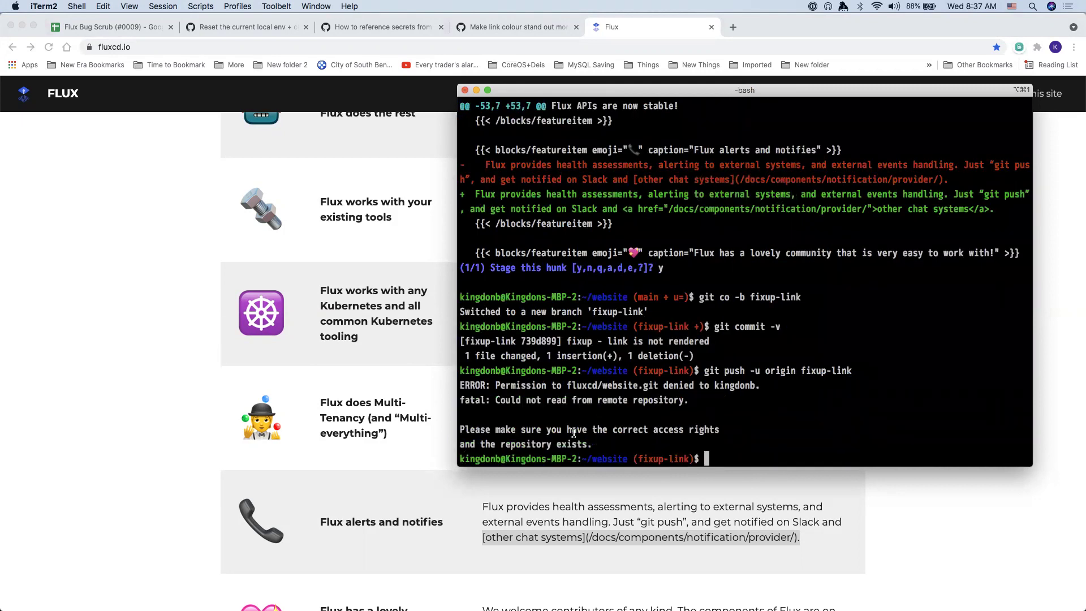
Push fixup-link to the personal fork's remote with upstream tracking and open the new pull request page from the output's link
key("Up")
key("ctrl+a")
key("alt+f")
key("alt+f")
key("alt+f")
key("alt+f")
key("alt+BackSpace")
type("kingdonb")
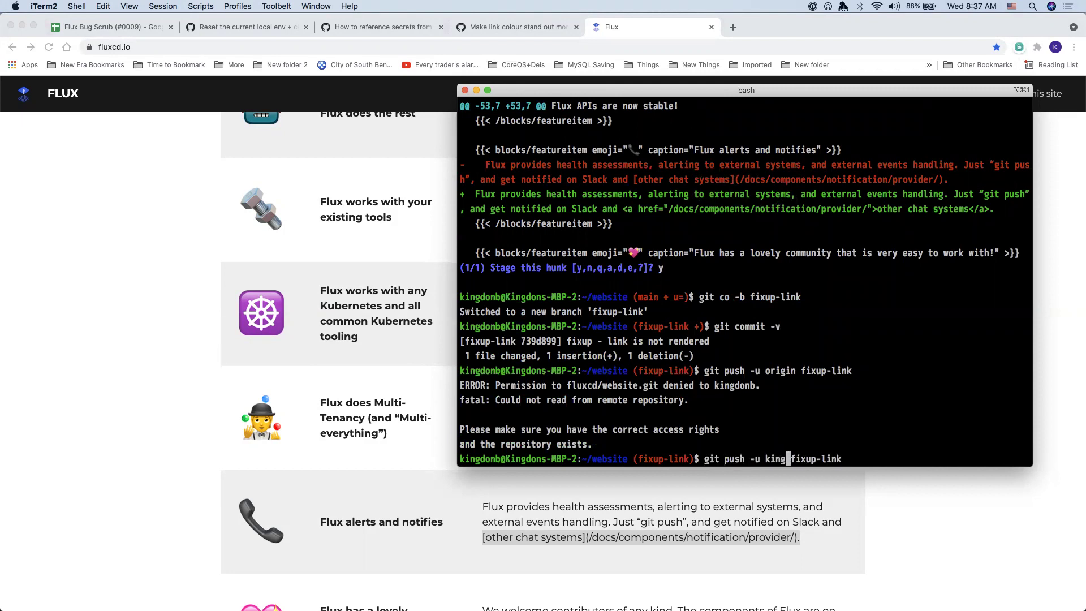
key("Return")
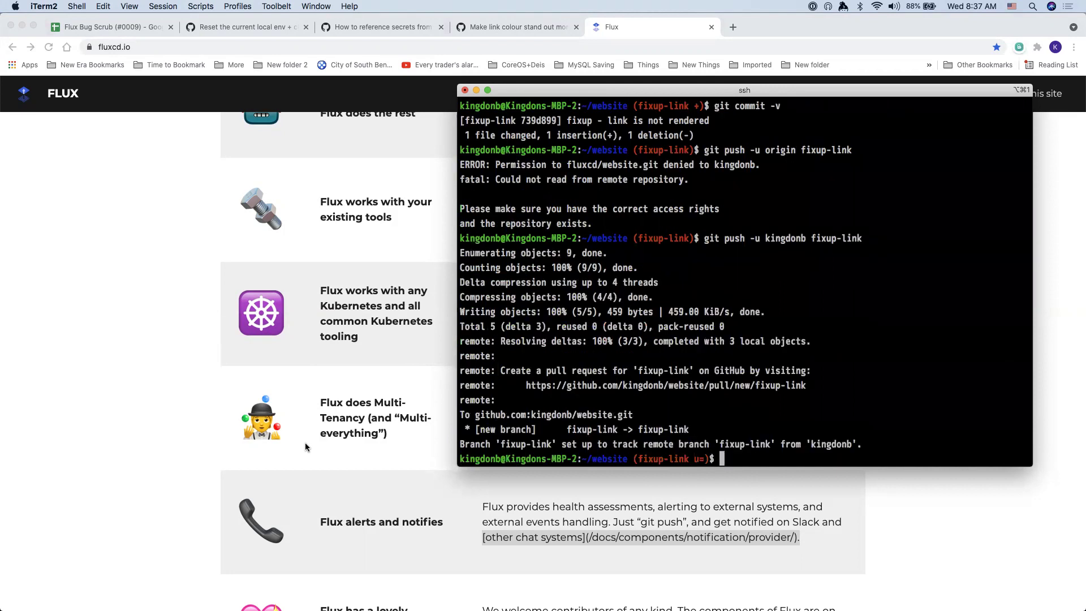
left_click(587, 385, "super")
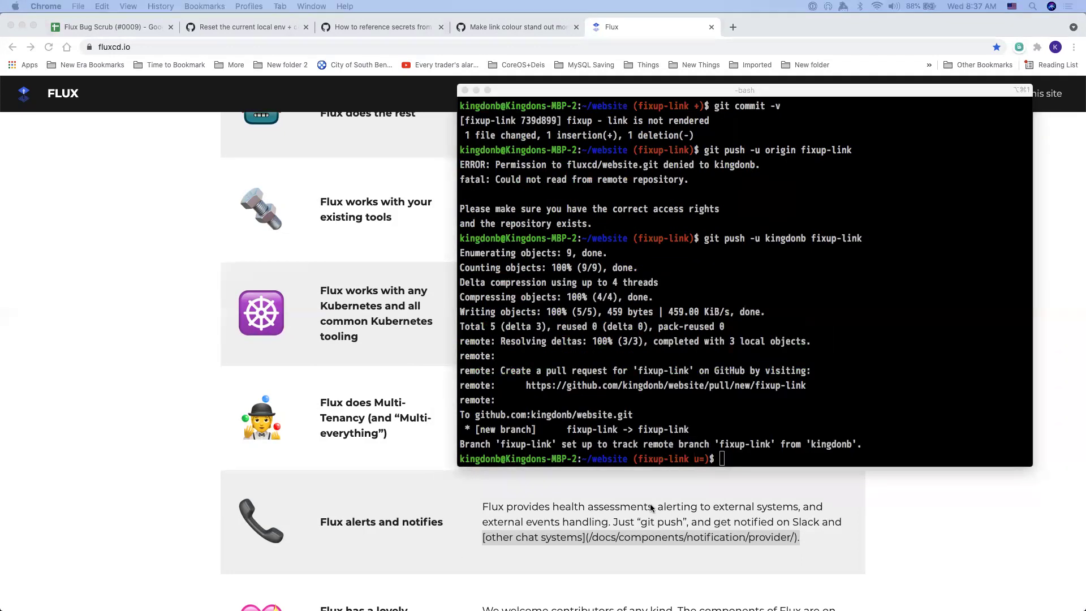
scroll(412, 339, "down", 3)
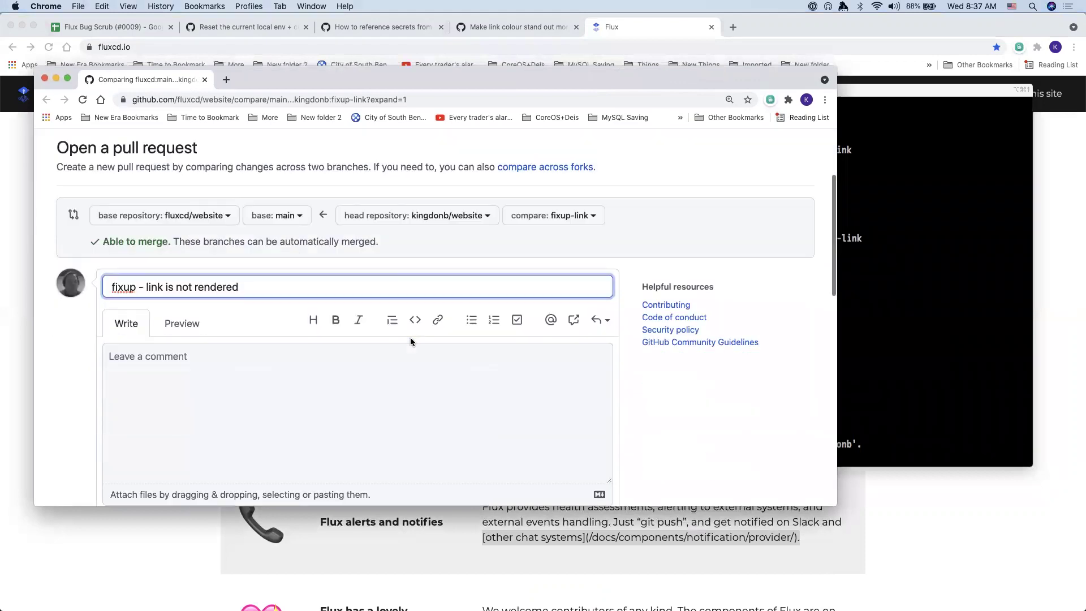
Take a screenshot of the "Flux alerts and notifies" item on the Flux home page in the other browser window
left_click(178, 556)
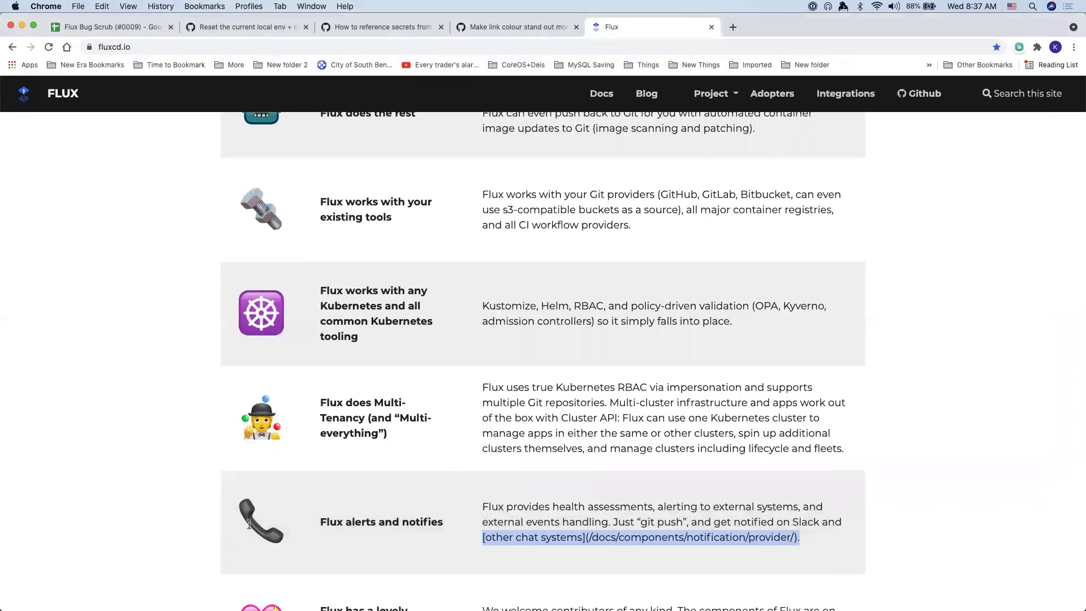
scroll(476, 570, "down", 2)
key("super+shift+4")
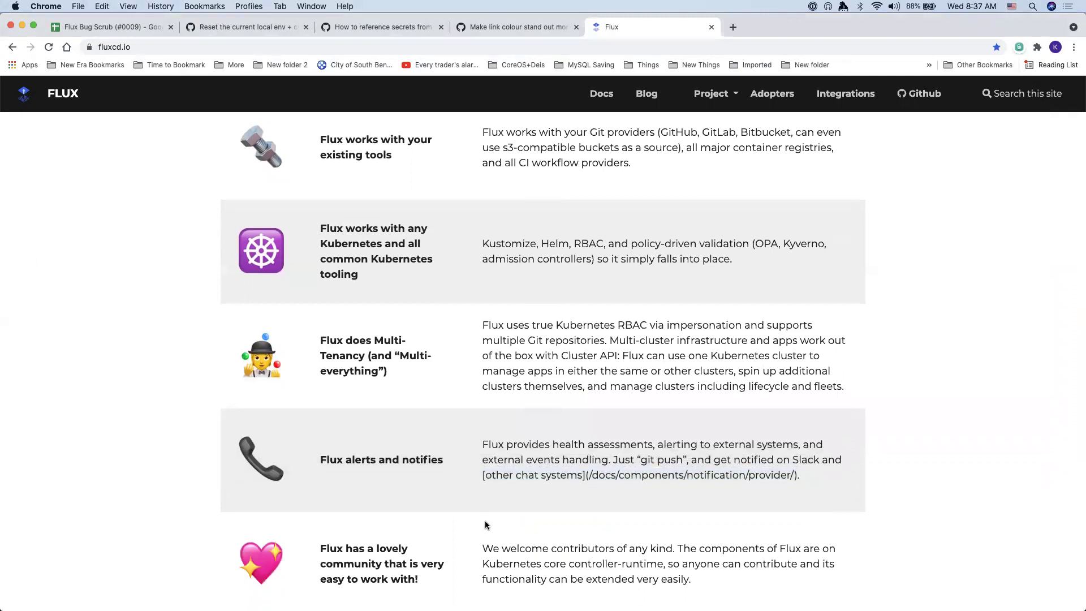
left_click_drag(865, 510, 219, 410)
Attach the newest screenshot from Finder's Recents to the pull request description and create the pull request
key("super+Tab")
key("super+Tab")
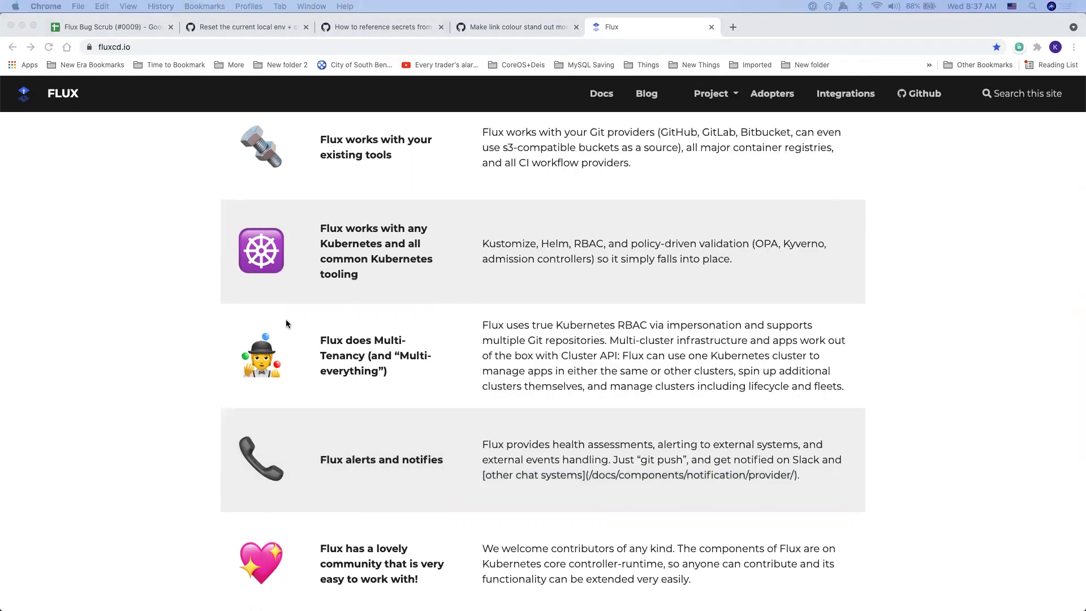
key("ctrl+Up")
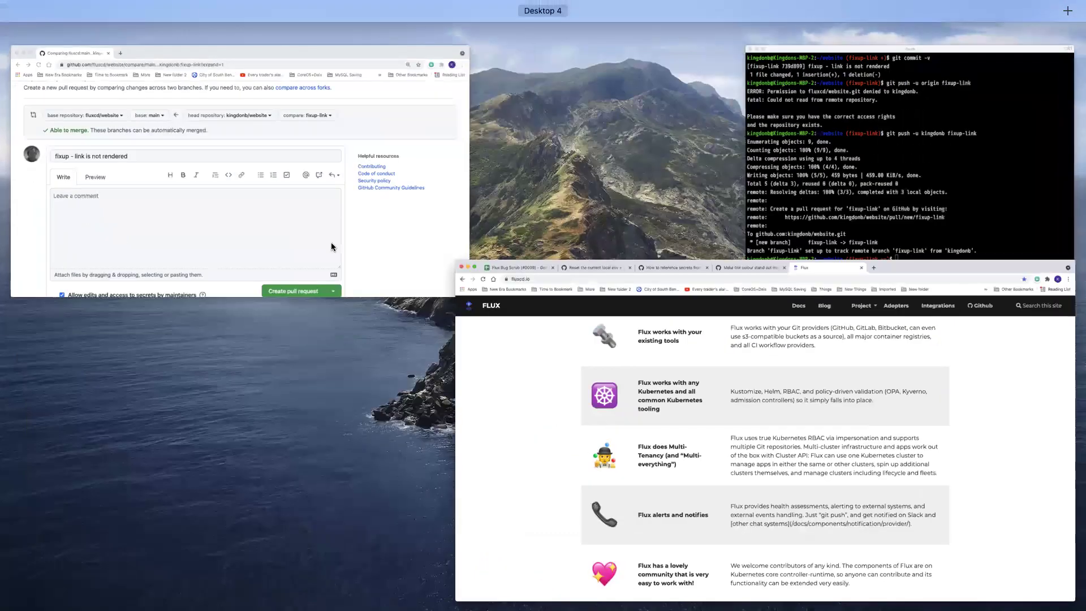
left_click(331, 242)
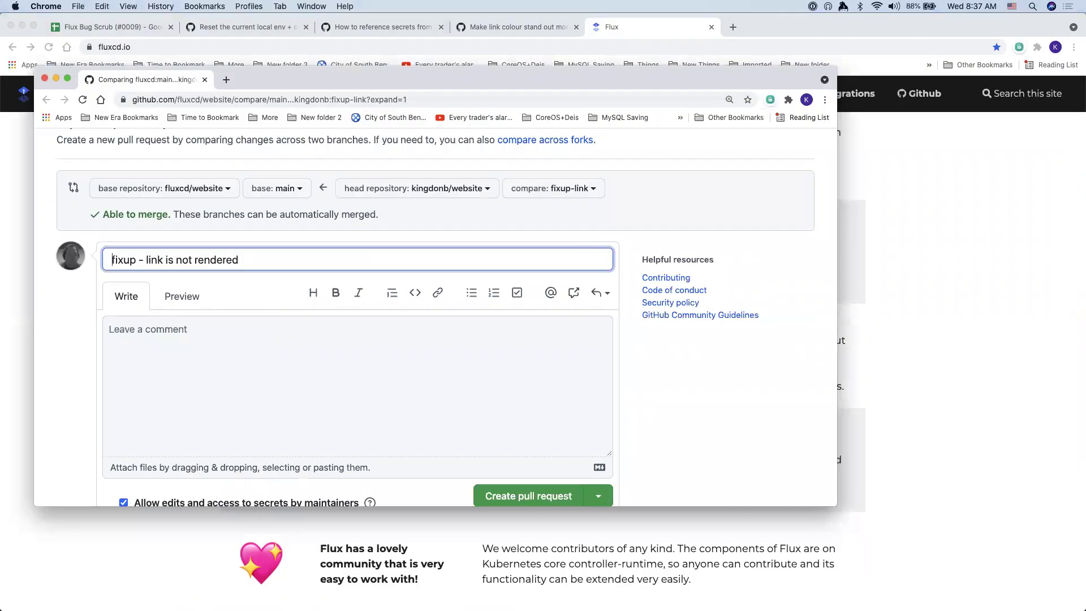
key("super+Tab")
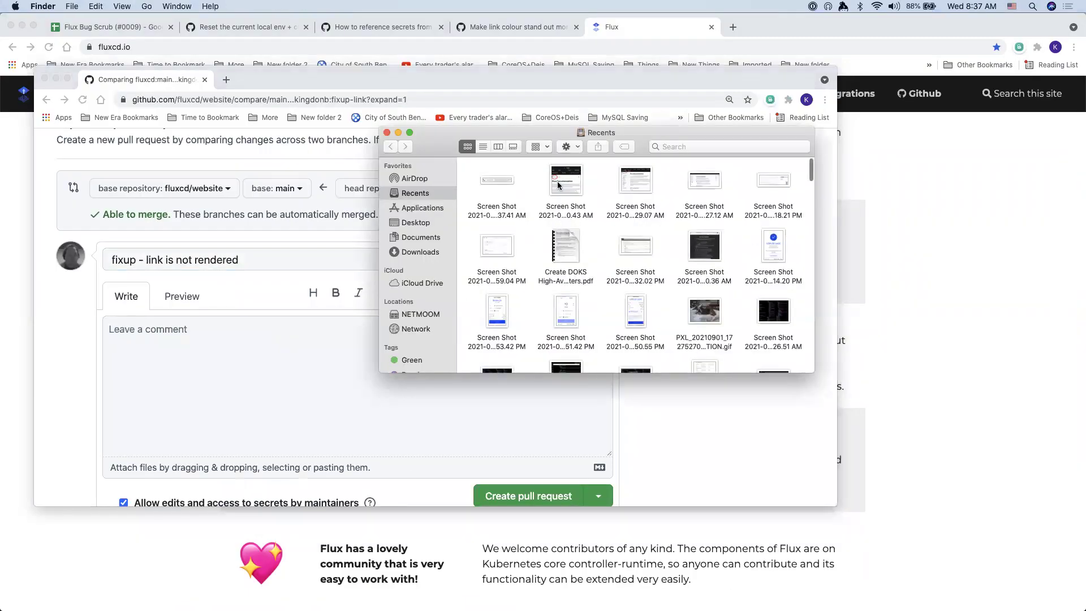
left_click_drag(491, 183, 251, 411)
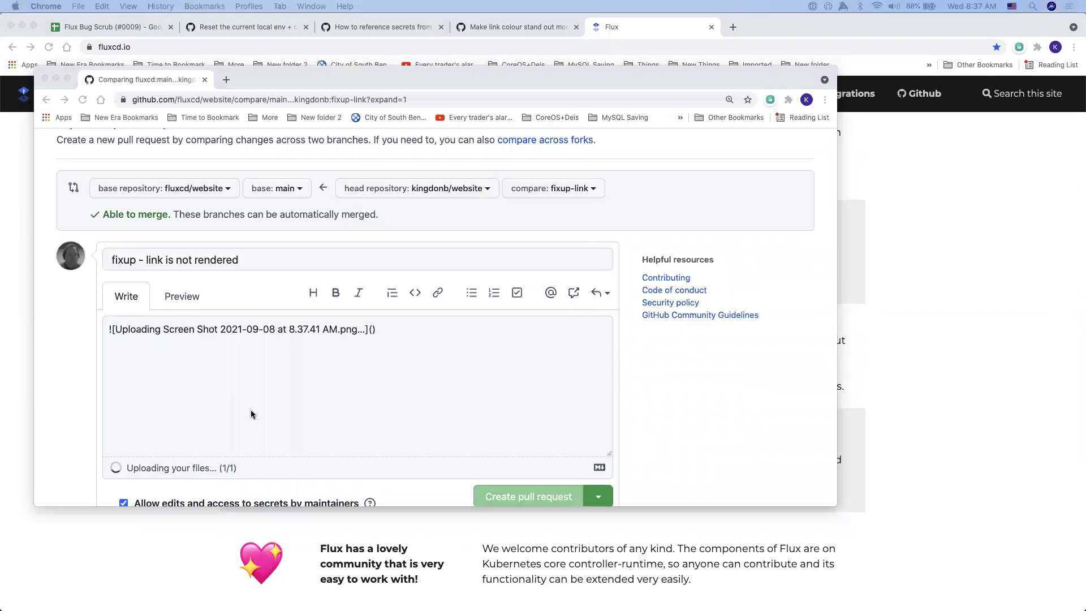
scroll(250, 409, "down", 2)
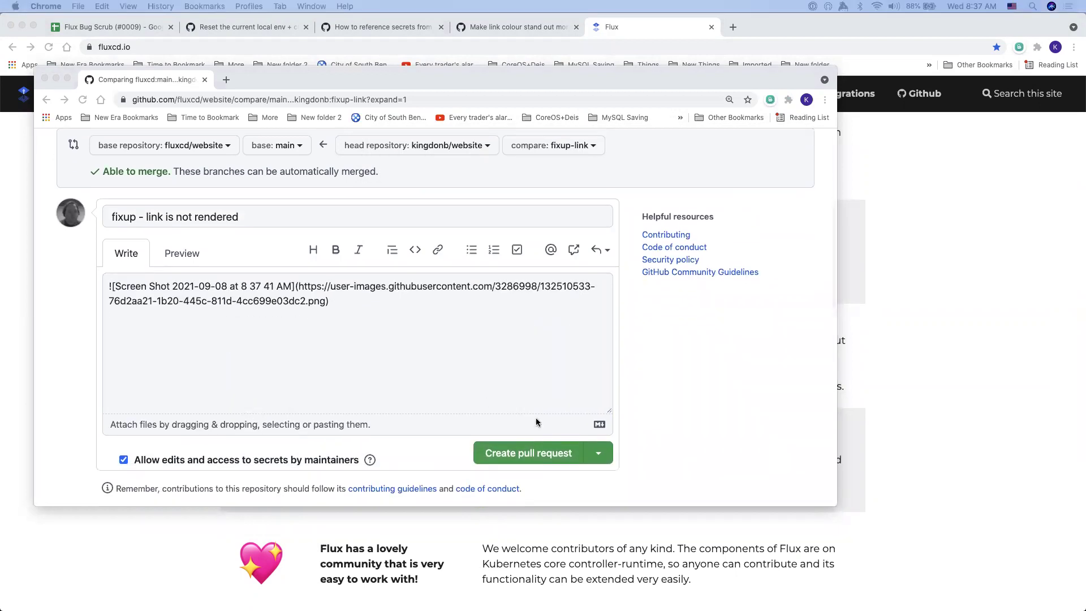
left_click(538, 458)
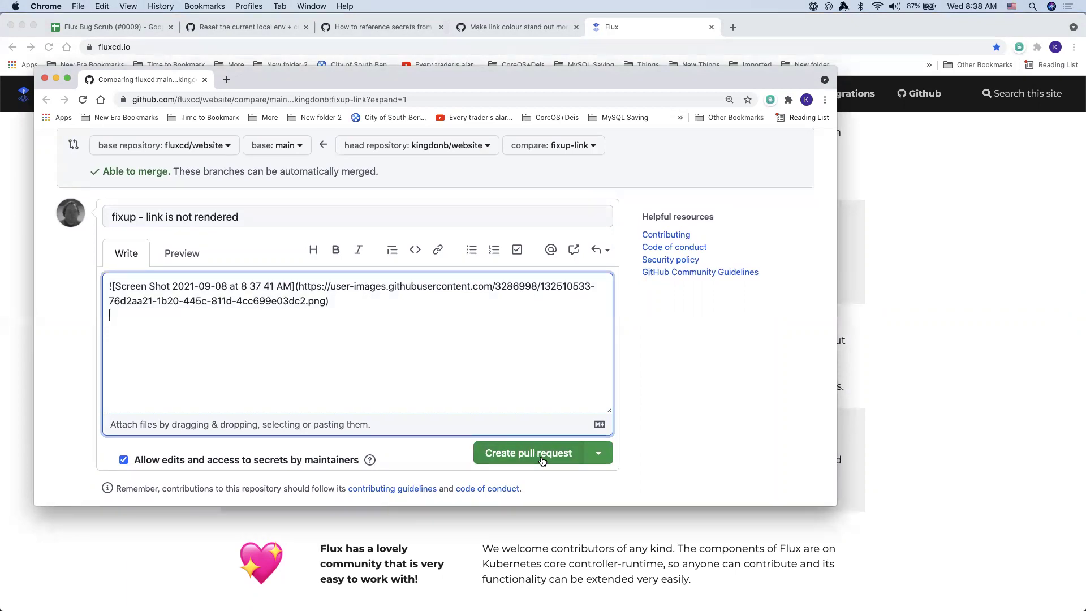
Submit the "fixup - link is not rendered" pull request and review the status checks on its page
left_click(542, 460)
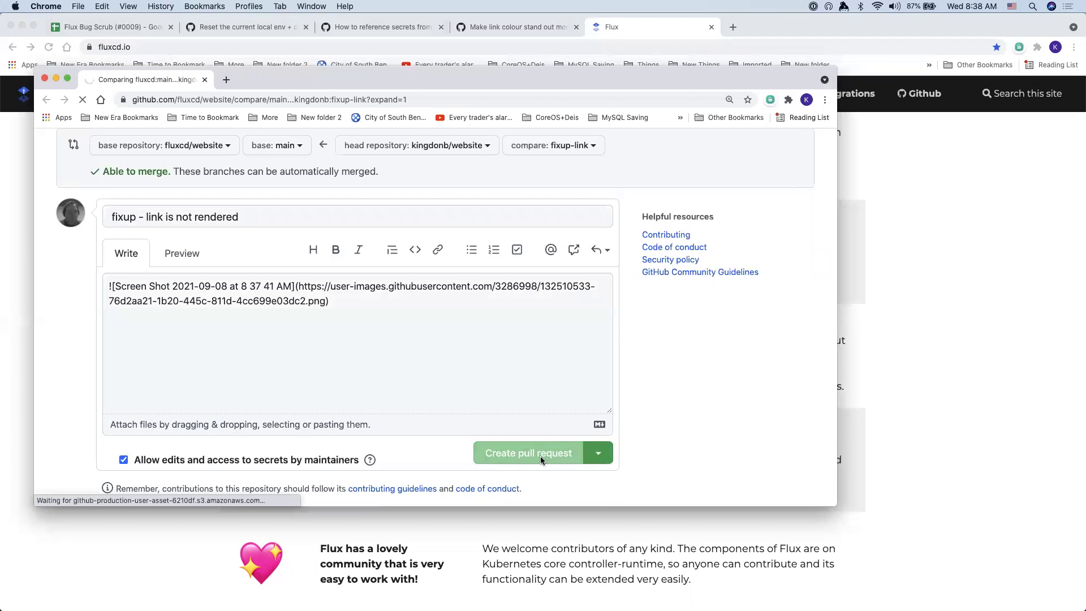
scroll(541, 459, "down", 2)
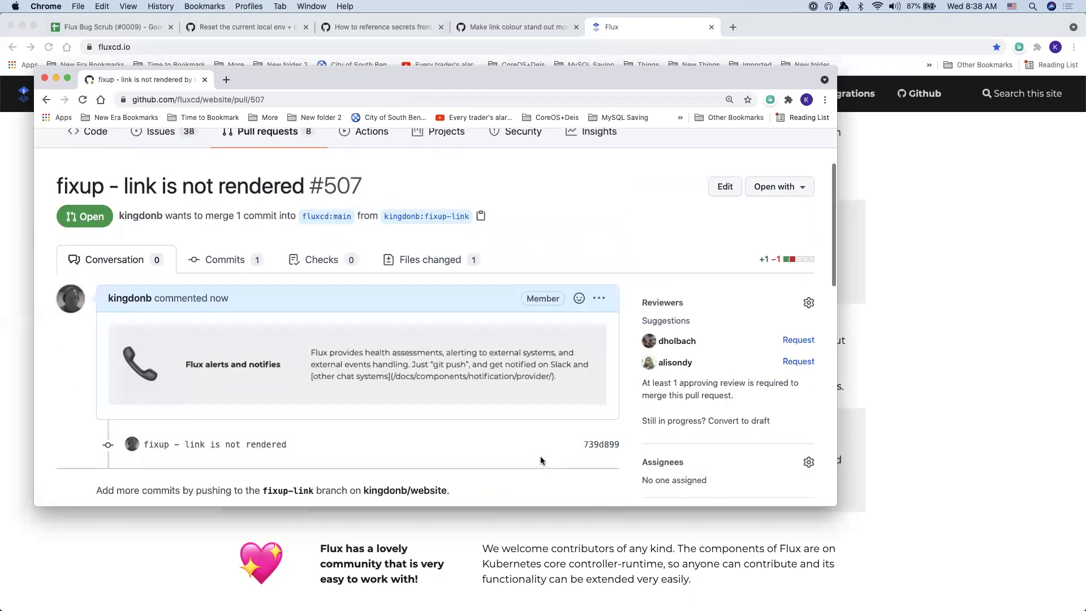
scroll(497, 358, "down", 2)
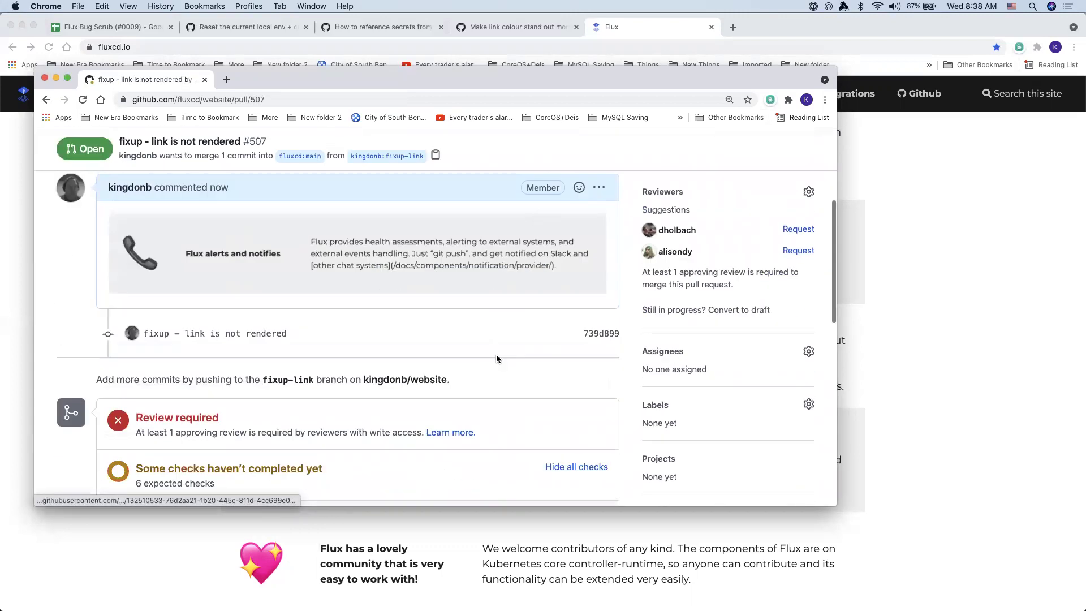
scroll(497, 358, "down", 5)
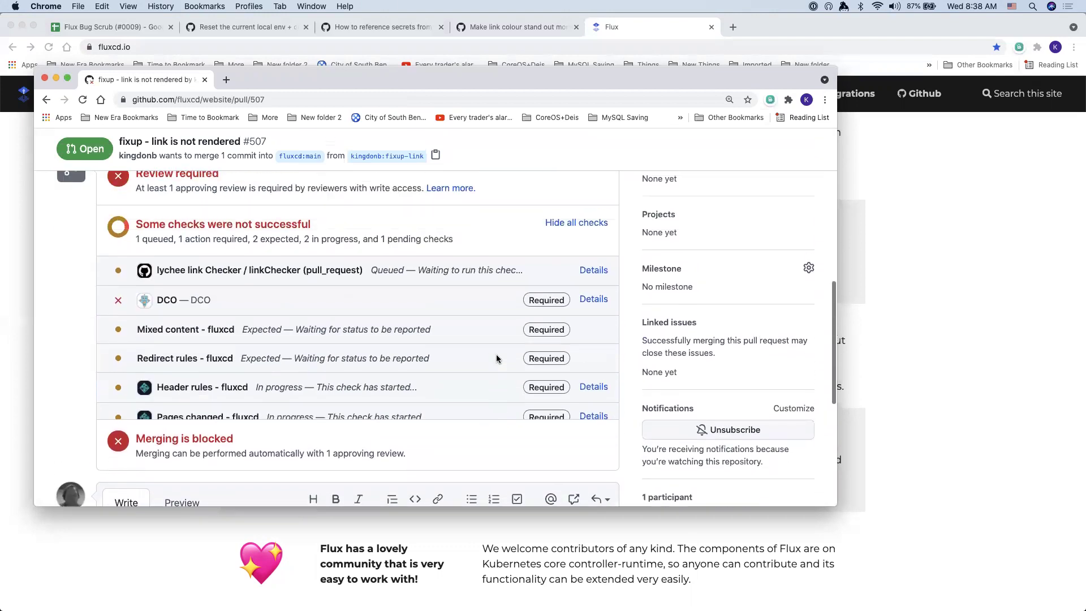
In iTerm2, amend the last commit with "git commit --amend -s -S", keep its message, and enter the OpenPGP key passphrase
key("super+Tab")
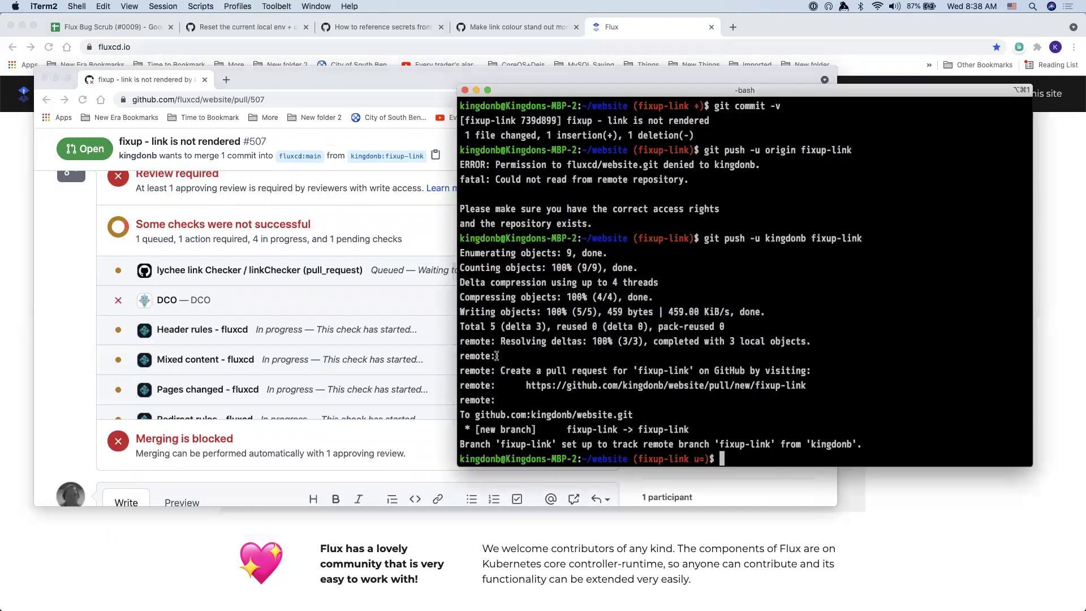
type("git commit --amend -s -")
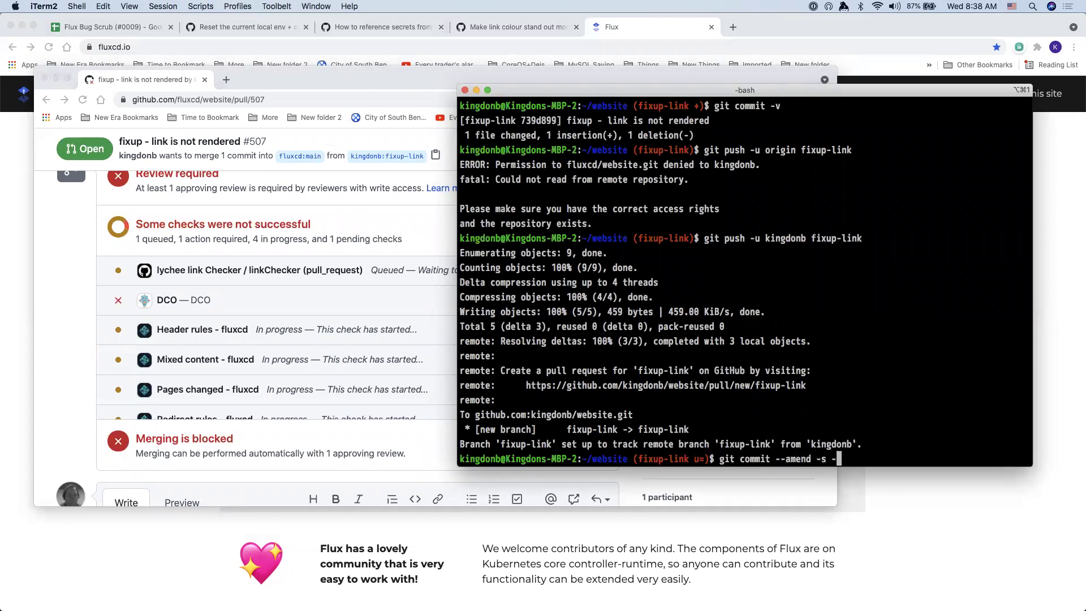
key("Return")
type(":wq")
key("Return")
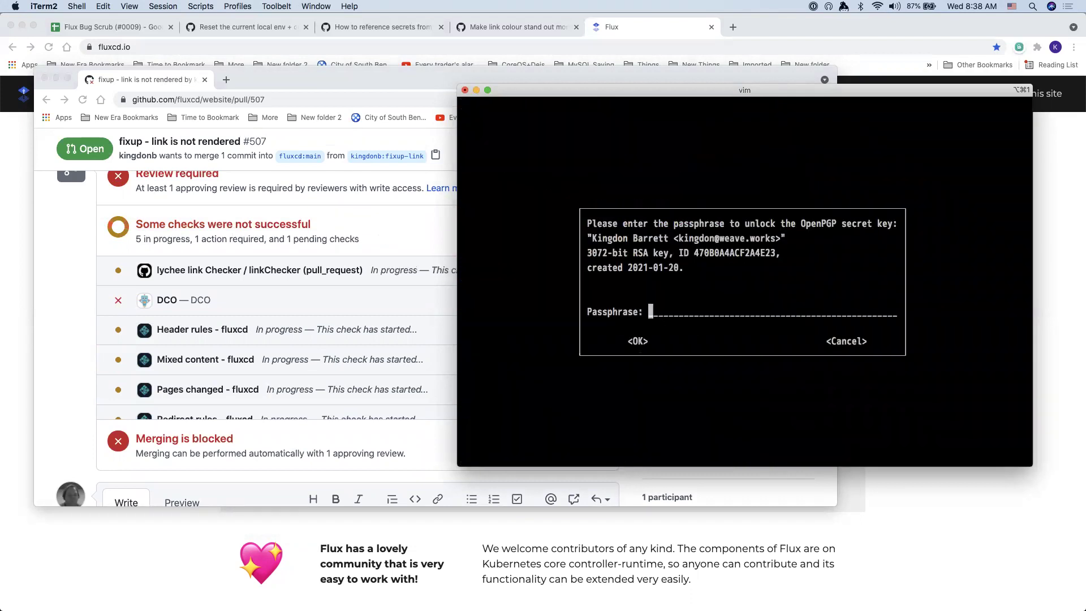
type("*********")
key("Return")
Force-push the amended branch with "git push -f" and return to the pull request's checks in Chrome
type("git push -f")
key("Return")
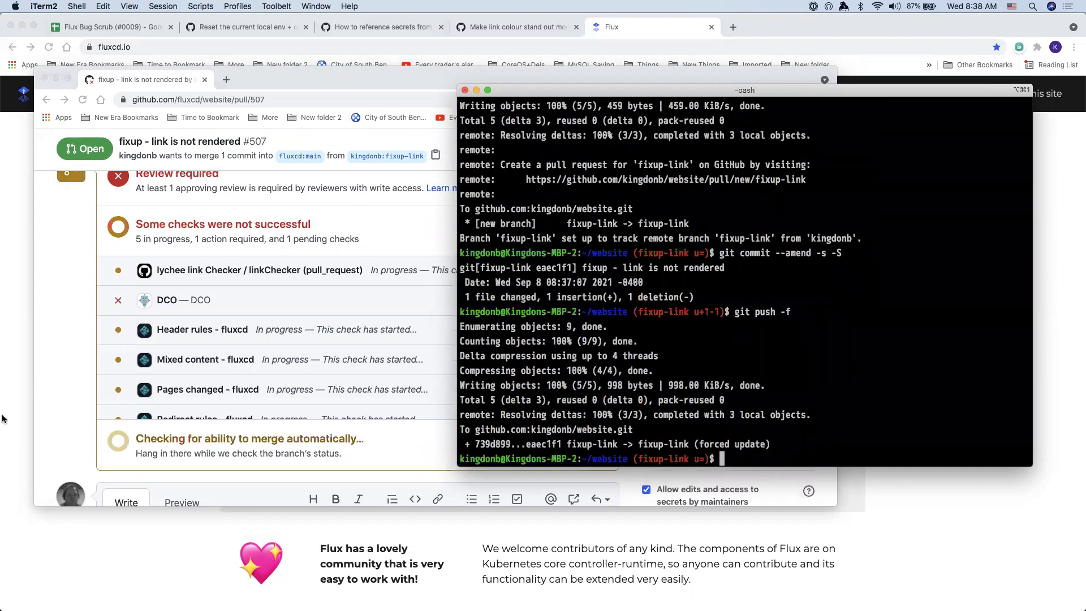
left_click(69, 389)
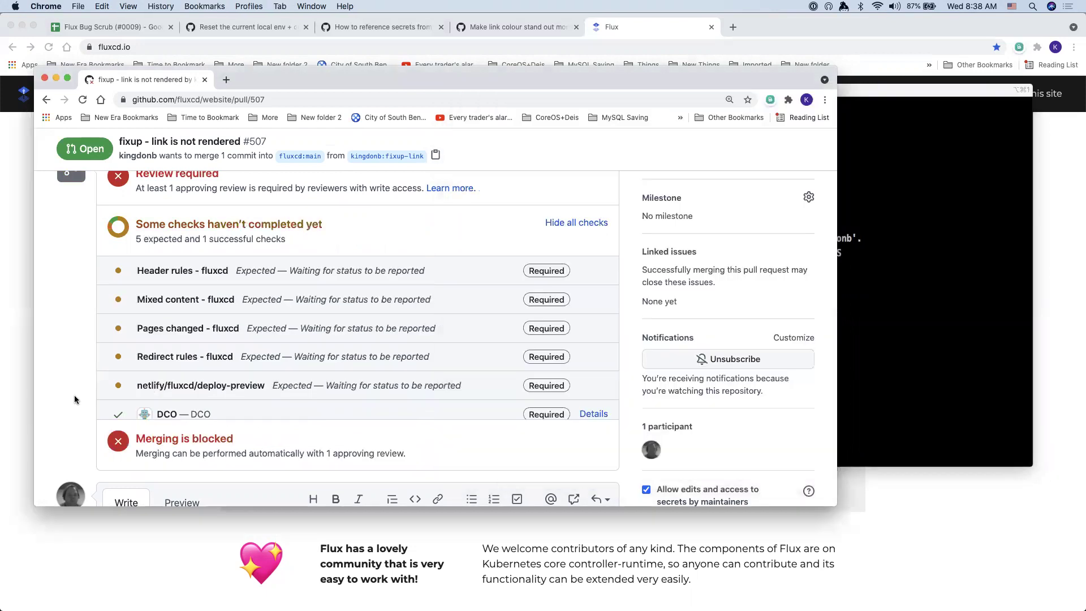
Close the Flux home page and the "Make link colour stand out more" issue in the other browser window
key("super+grave")
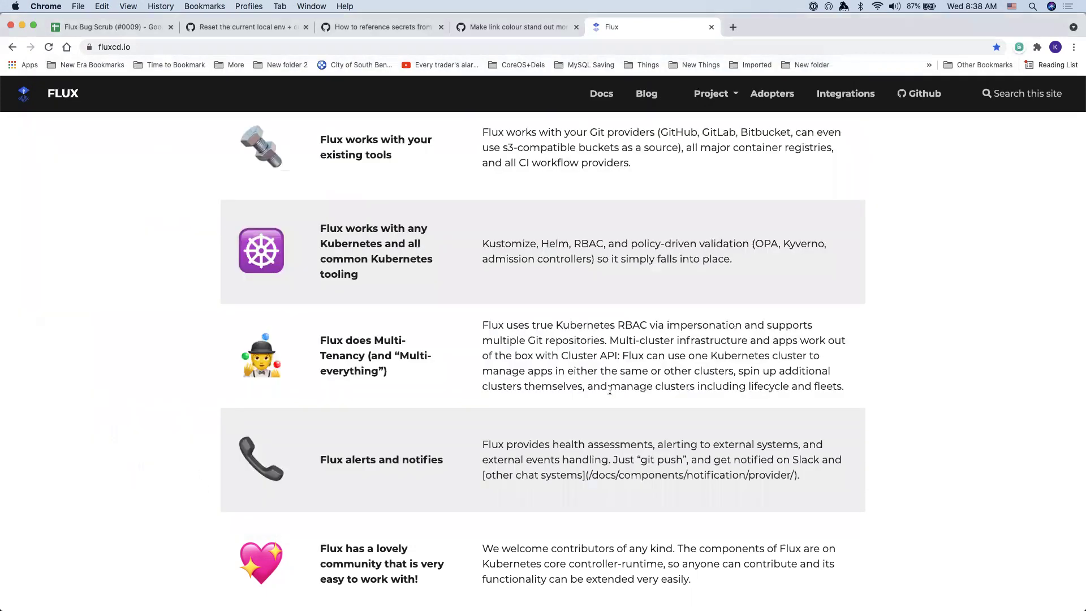
key("super+w")
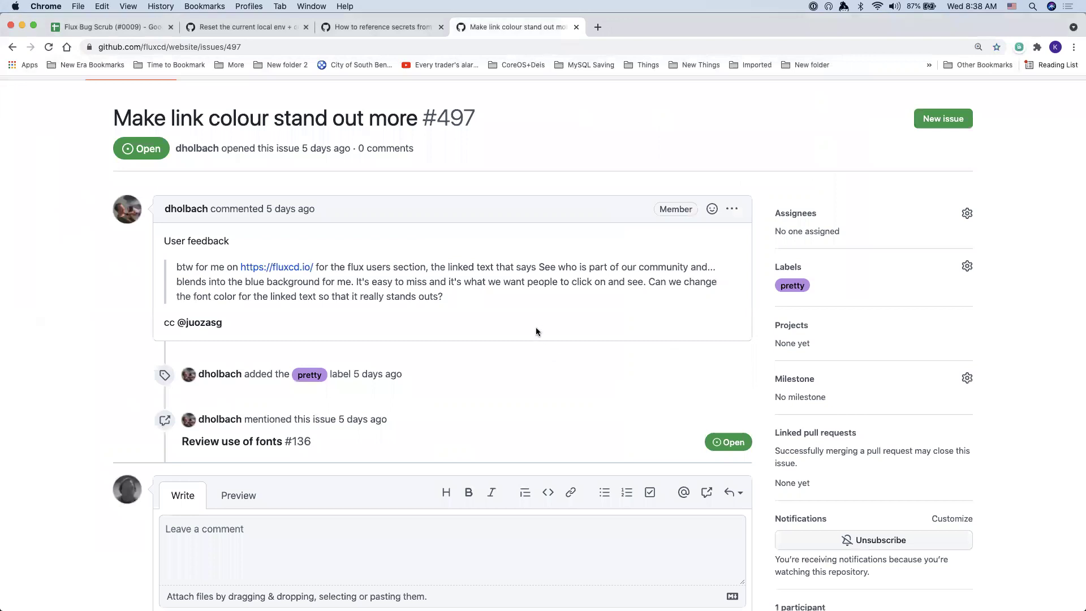
key("ctrl+shift+Tab")
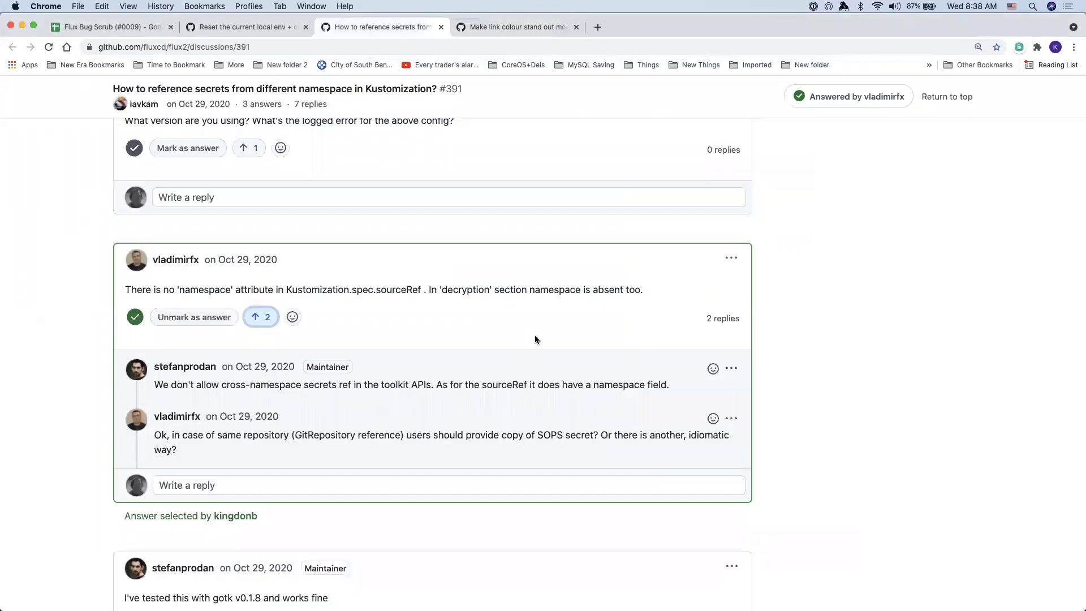
key("ctrl+Tab")
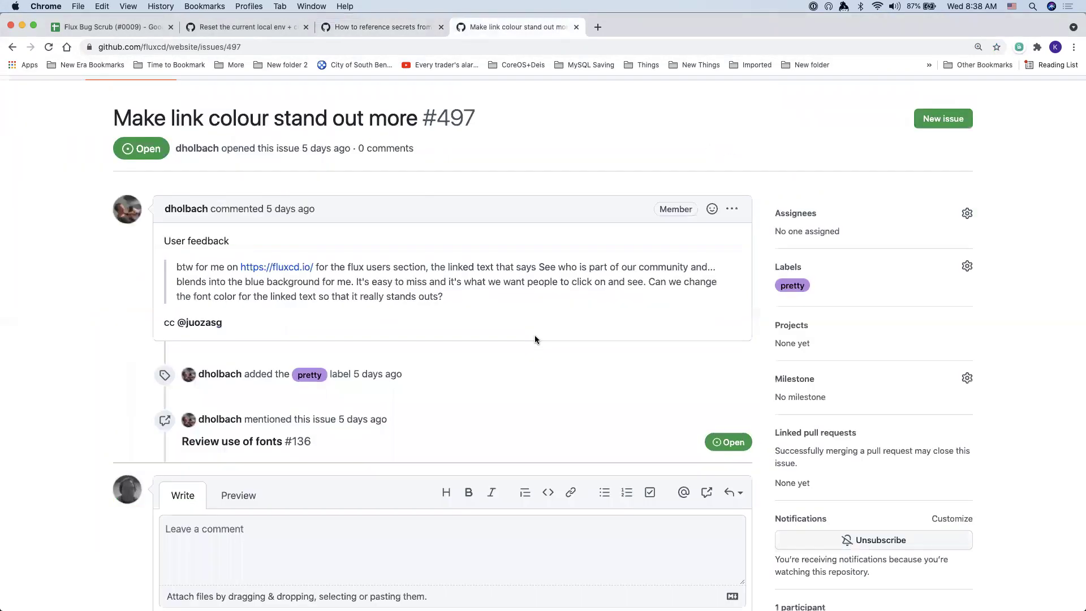
key("super+w")
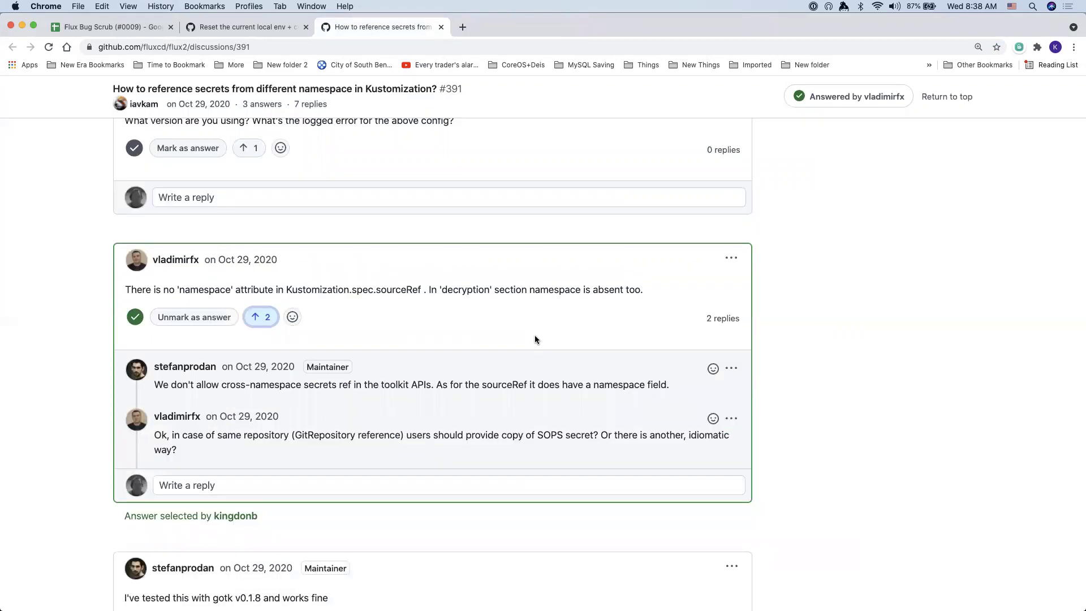
Read the question in the "Reset the current local env + cluster env" discussion down to its answer form
key("ctrl+shift+Tab")
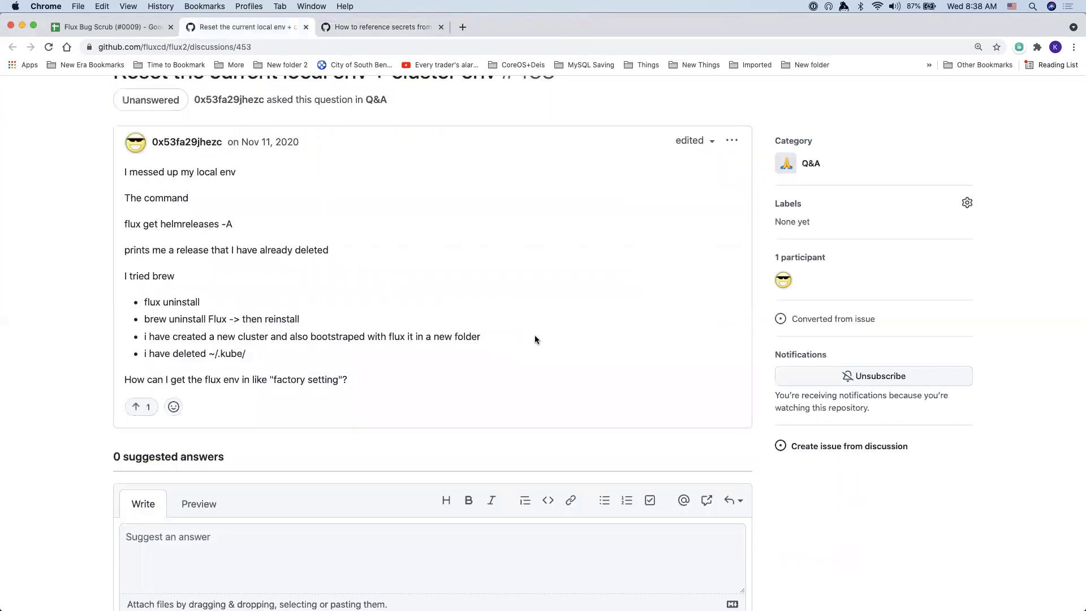
key("ctrl+Tab")
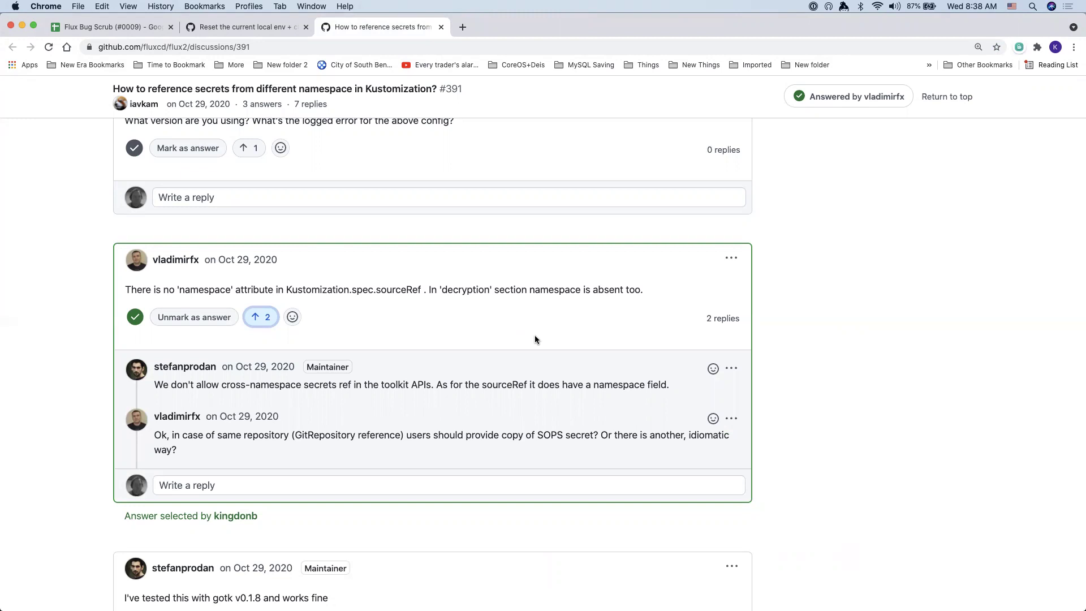
key("ctrl+shift+Tab")
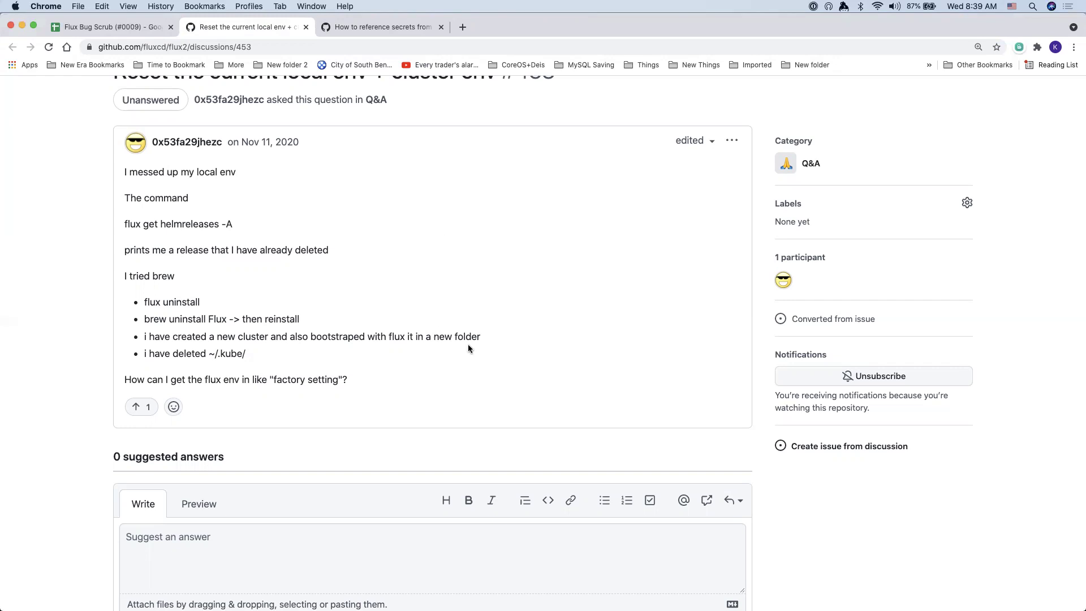
scroll(469, 345, "up", 1)
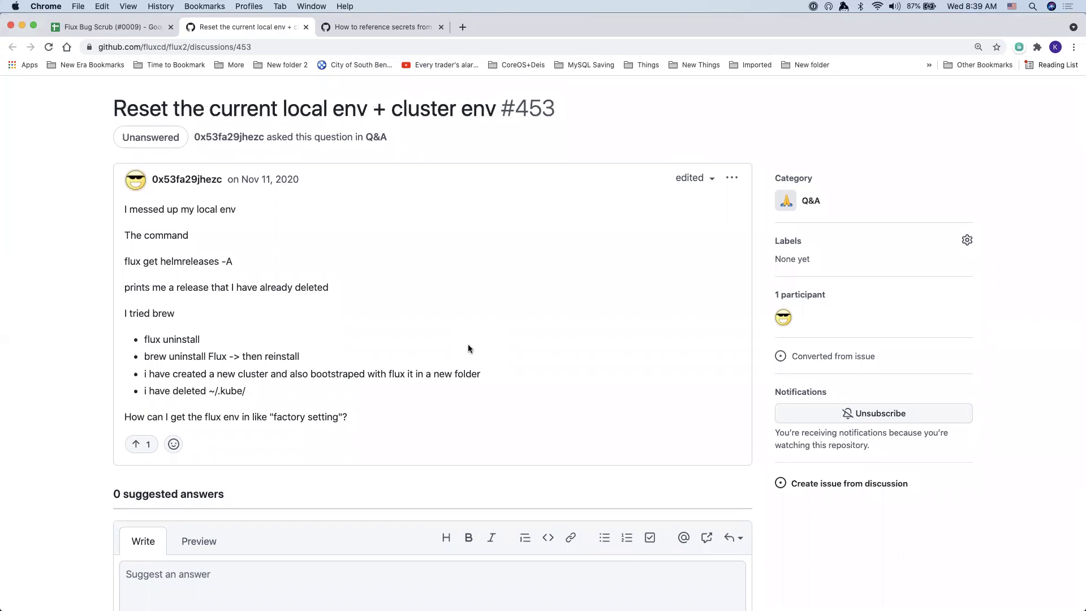
scroll(467, 344, "up", 1)
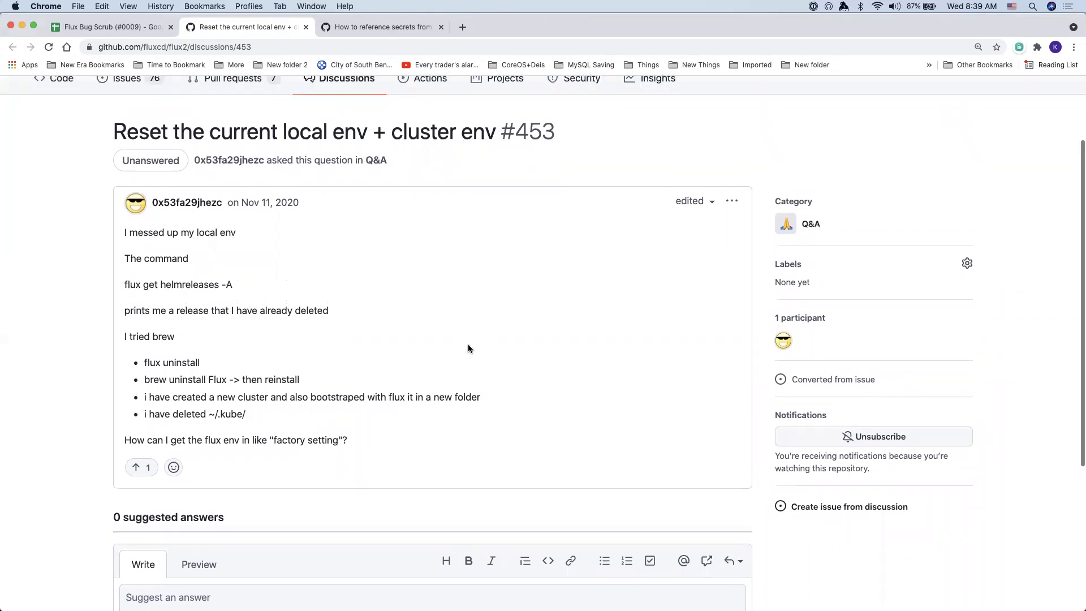
scroll(467, 344, "down", 1)
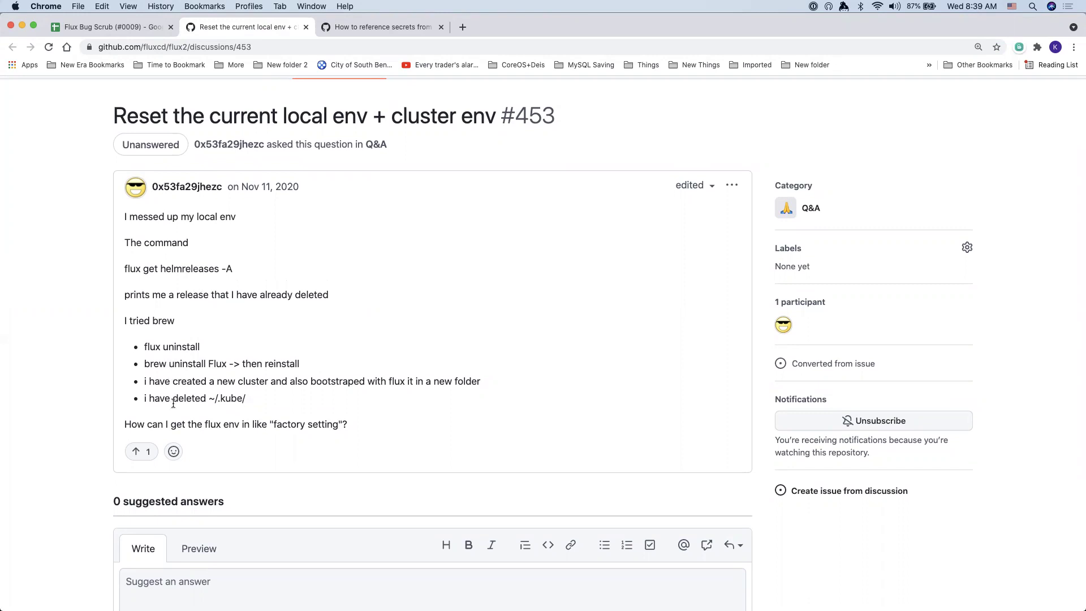
scroll(211, 460, "down", 3)
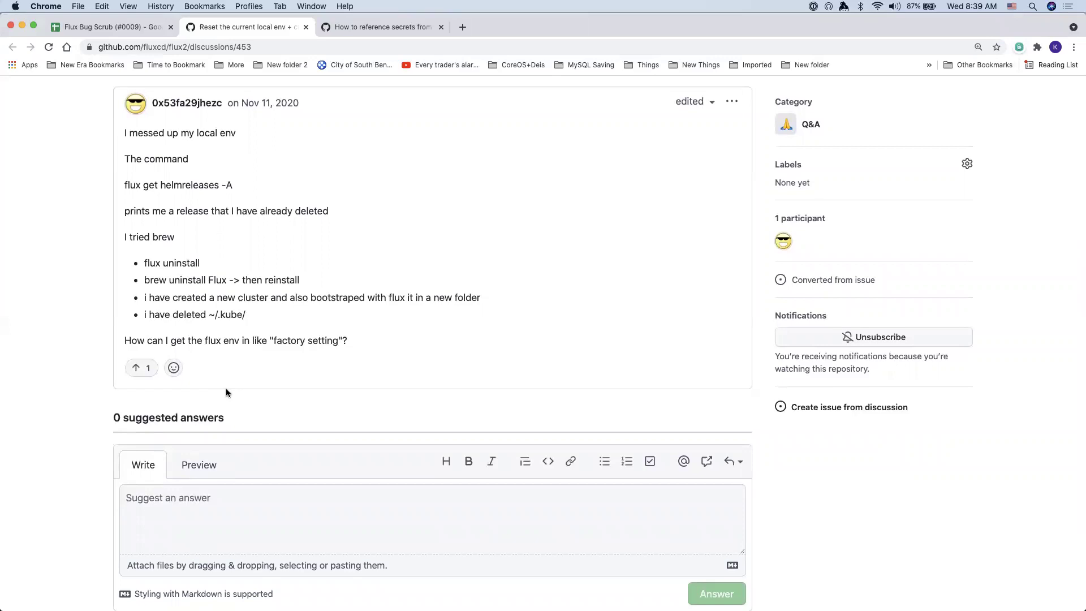
Start an answer to the discussion with "I think there is more than one way that HelmRelease resources can get stuck."
left_click(247, 537)
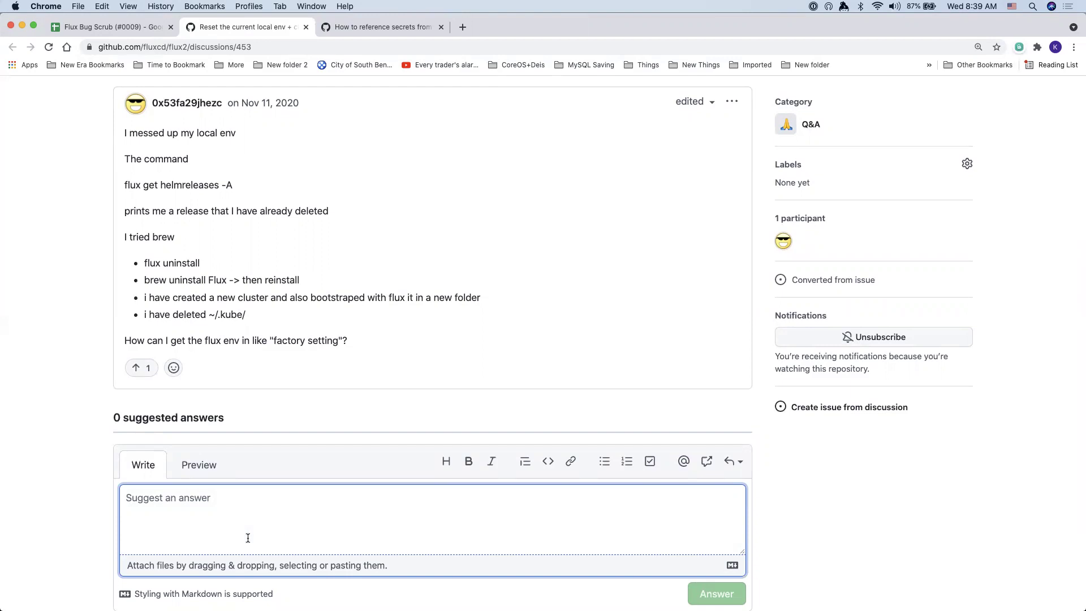
type("I t")
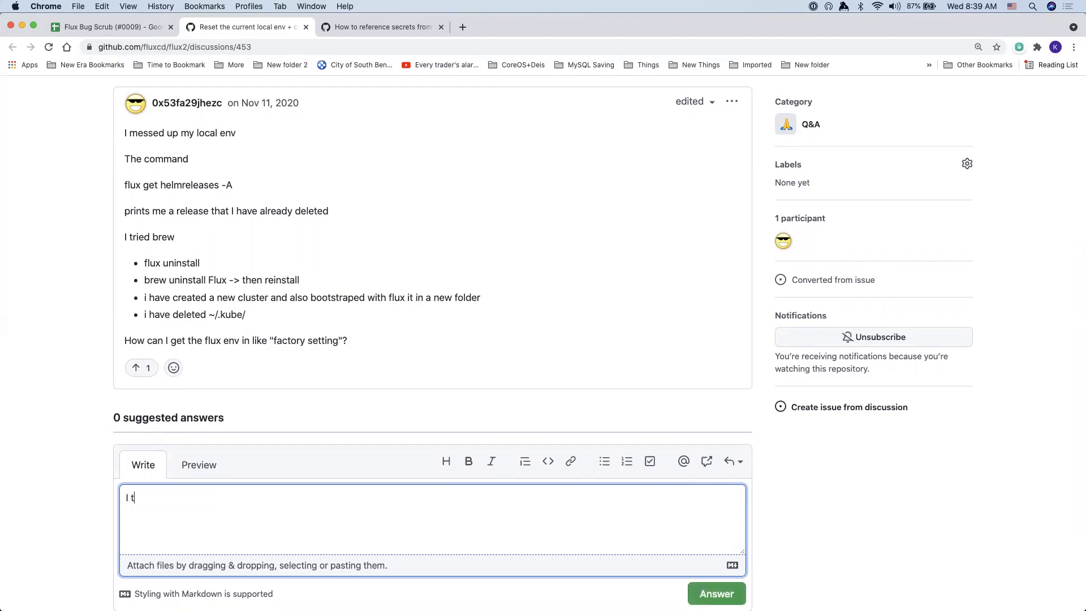
type("hink there is more than one way tha")
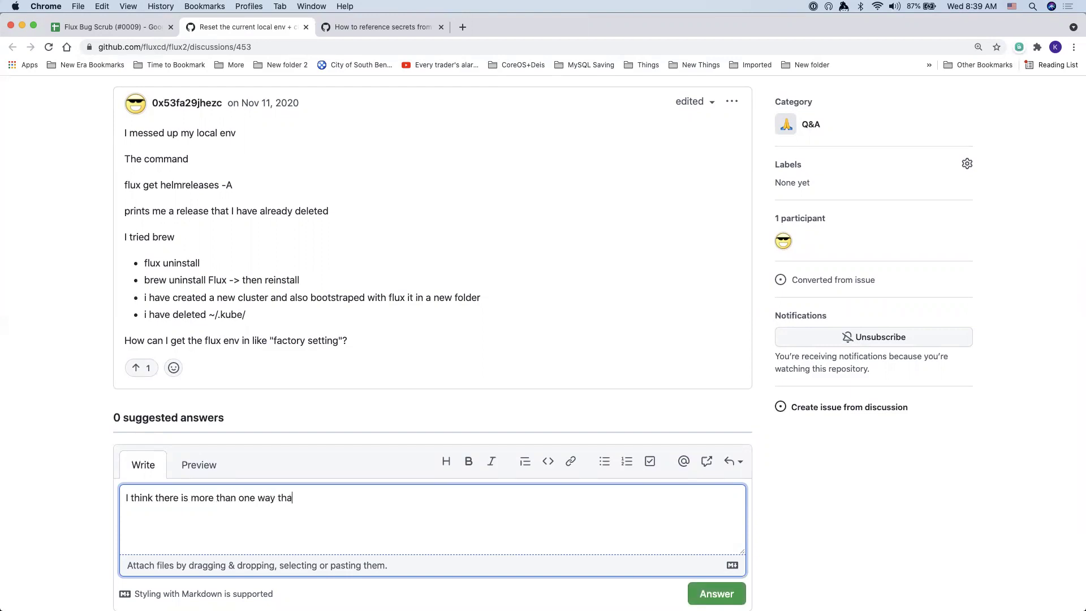
type("t HelmRelease resources an")
key("BackSpace")
key("BackSpace")
type("can get stuck.")
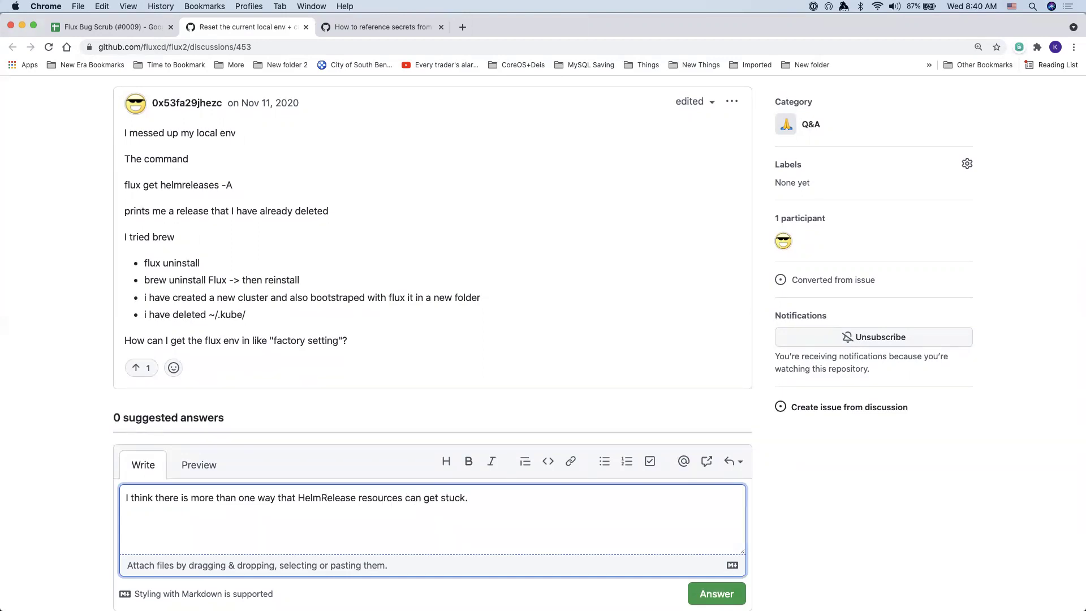
Continue the answer by explaining that Helm Controller adds a "Finalizer" to the resource to guarantee it can clean up before the resource is terminated
type(" What is happening generall")
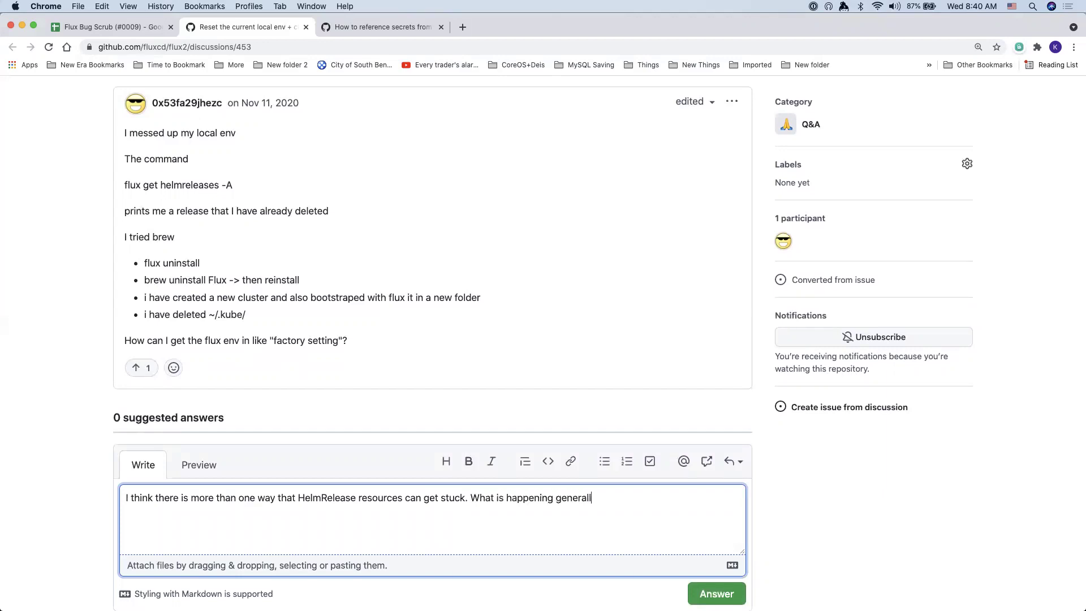
type("y speaking is that Helm Contro")
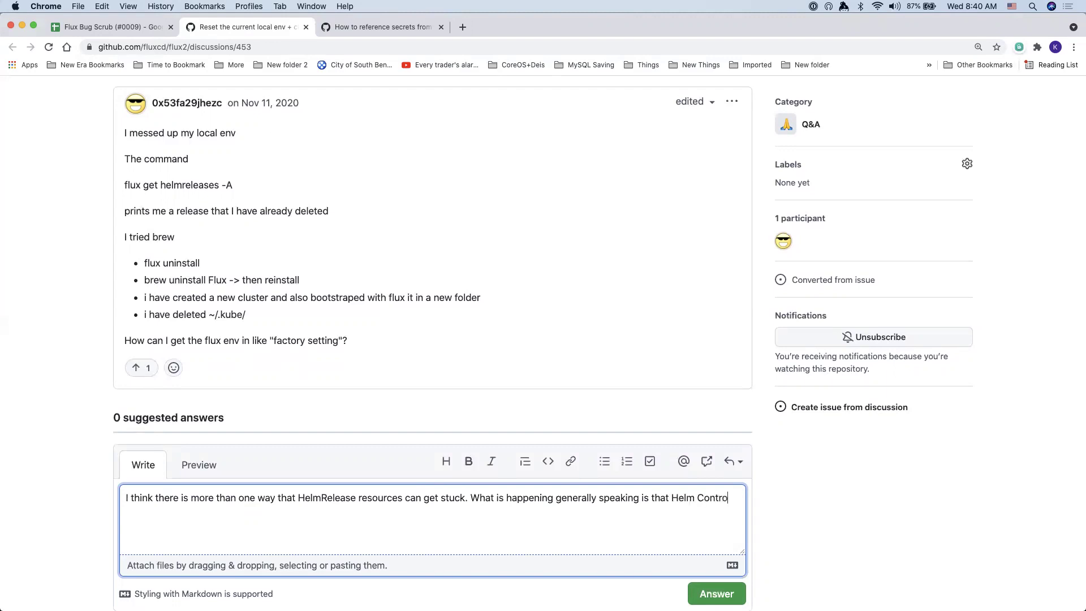
type("ller wants to cle")
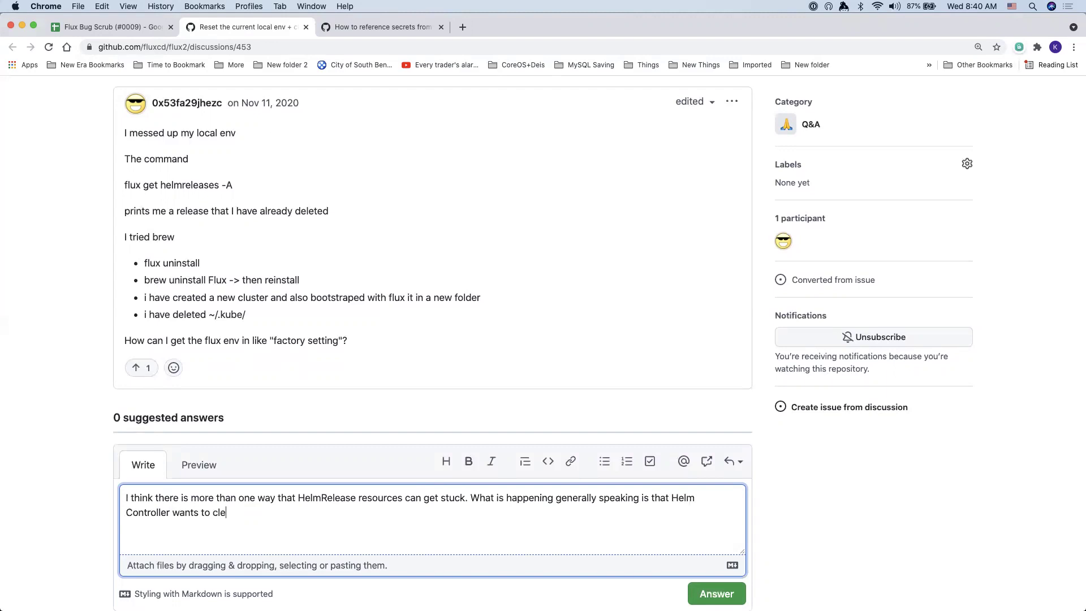
type("an up after itself, it does some work to g")
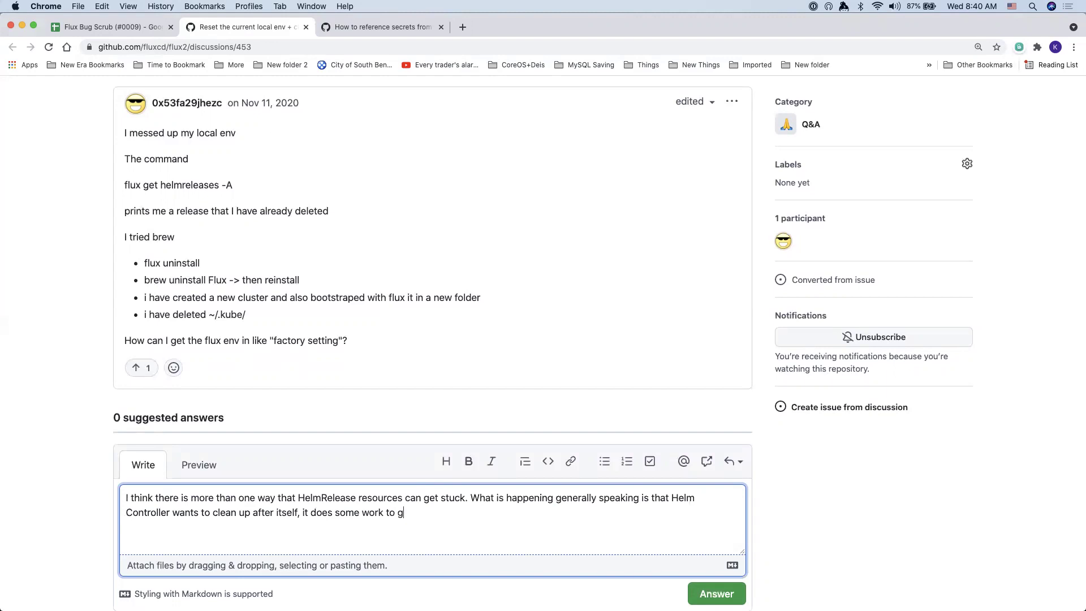
type("uarantee that it can clean u")
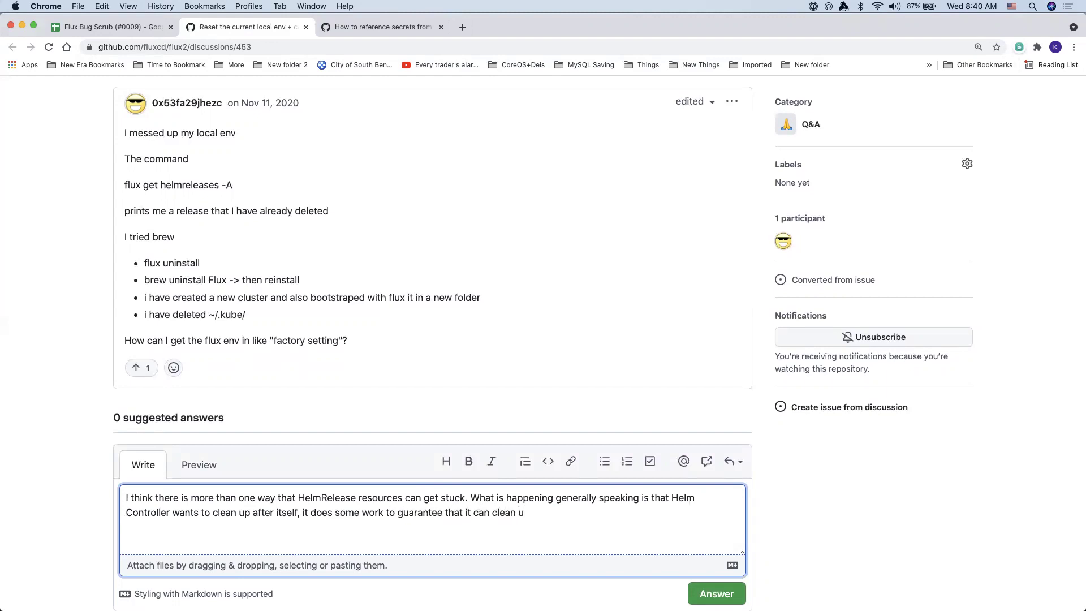
type("p before the resource is terminated ")
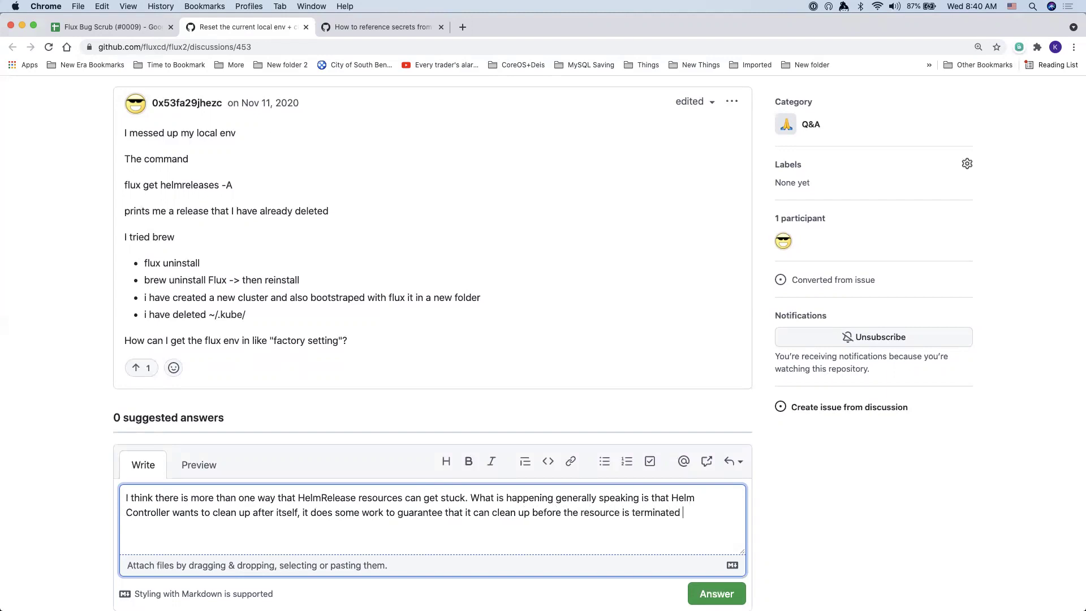
type("in the form of adding a \"Finalizer\" to the r")
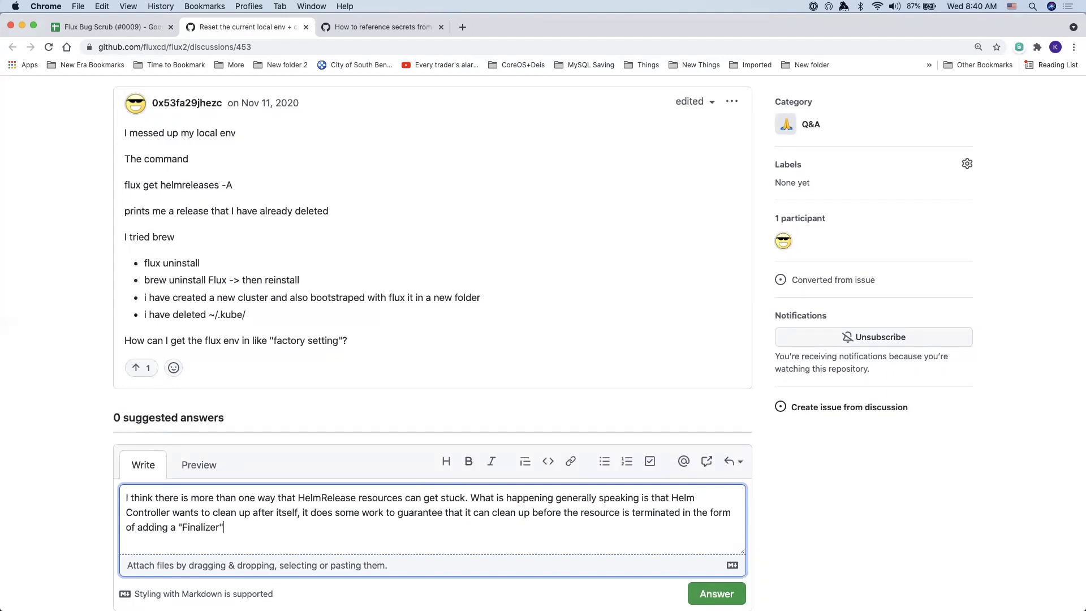
type("esource.")
Run a "kg" query in iTerm2 and sign in to hephy-moo-cluster in Chrome with the prefilled credentials
key("super+Tab")
type("kg r")
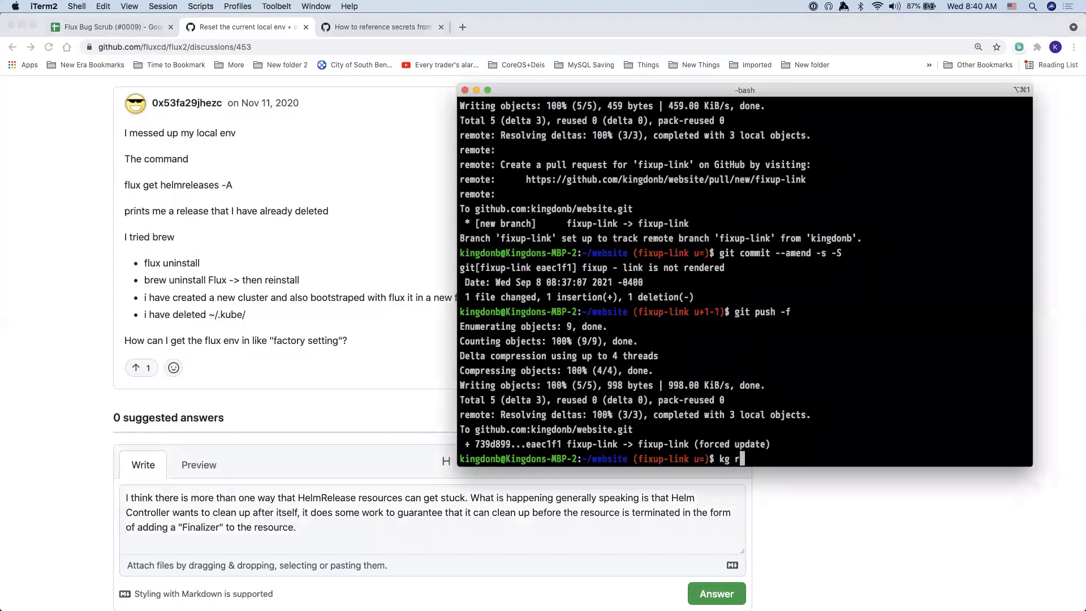
type("r")
key("Return")
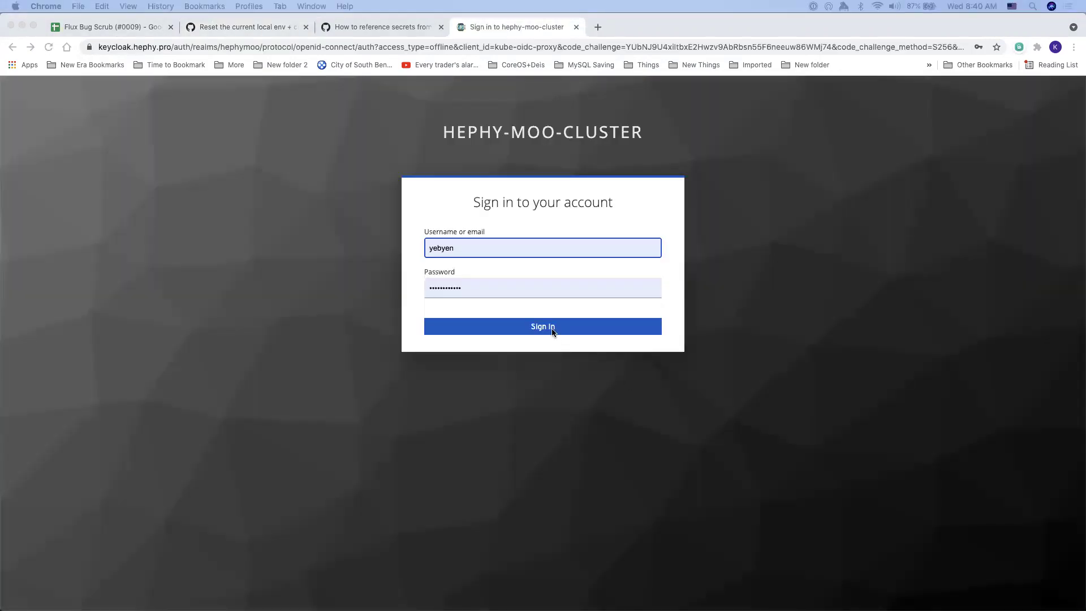
left_click(548, 333)
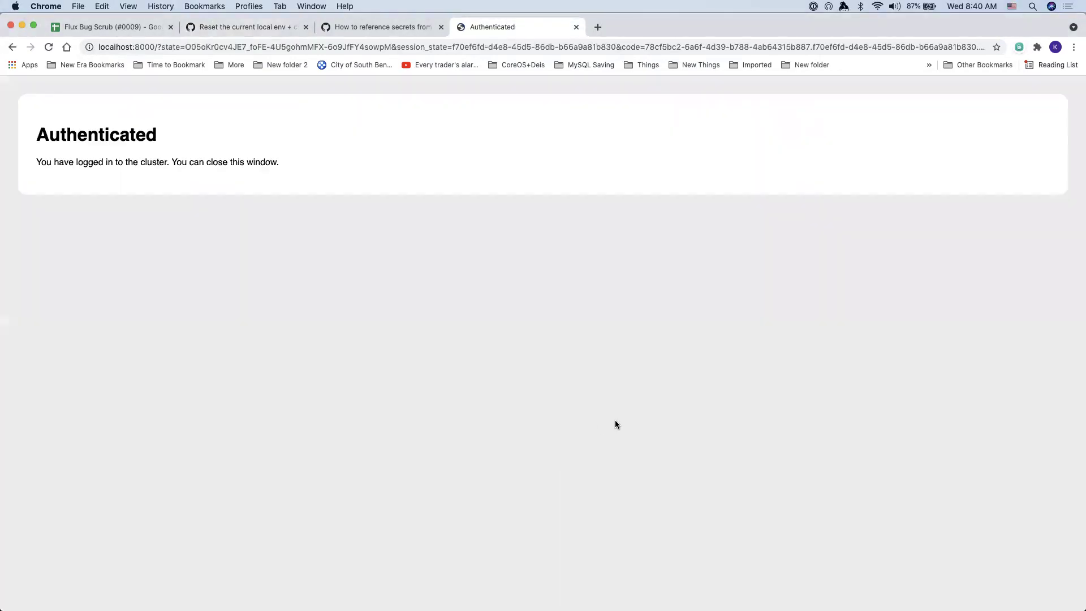
Close the cluster sign-in tab and try to edit the gitea-srv HelmRelease in iTerm2 with "ks edit hr gitea-srv"
key("super+w")
key("super+Tab")
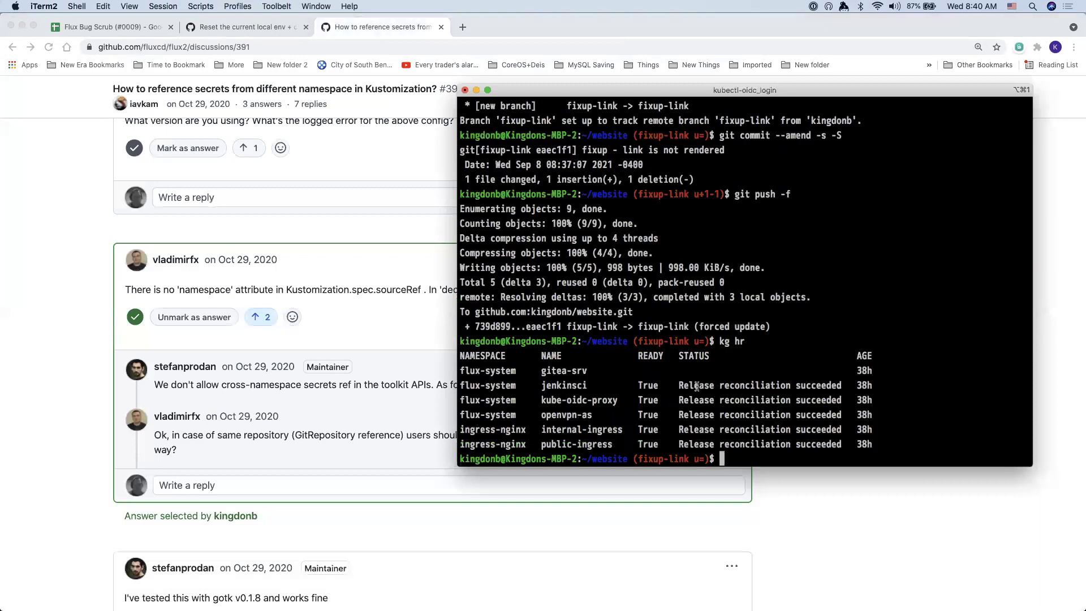
double_click(557, 370)
key("super+c")
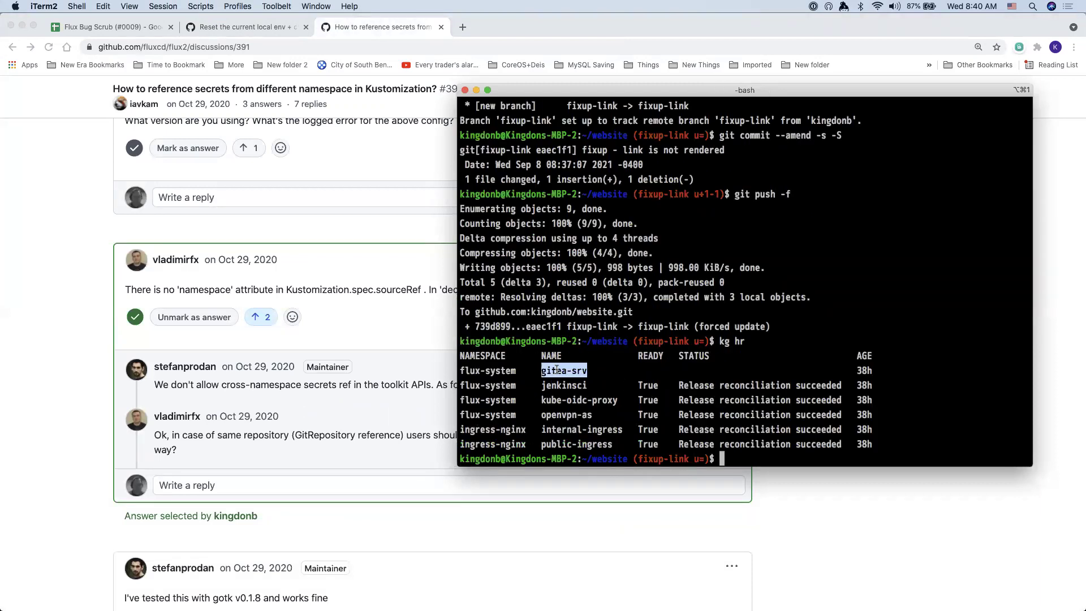
type("ks edit hr")
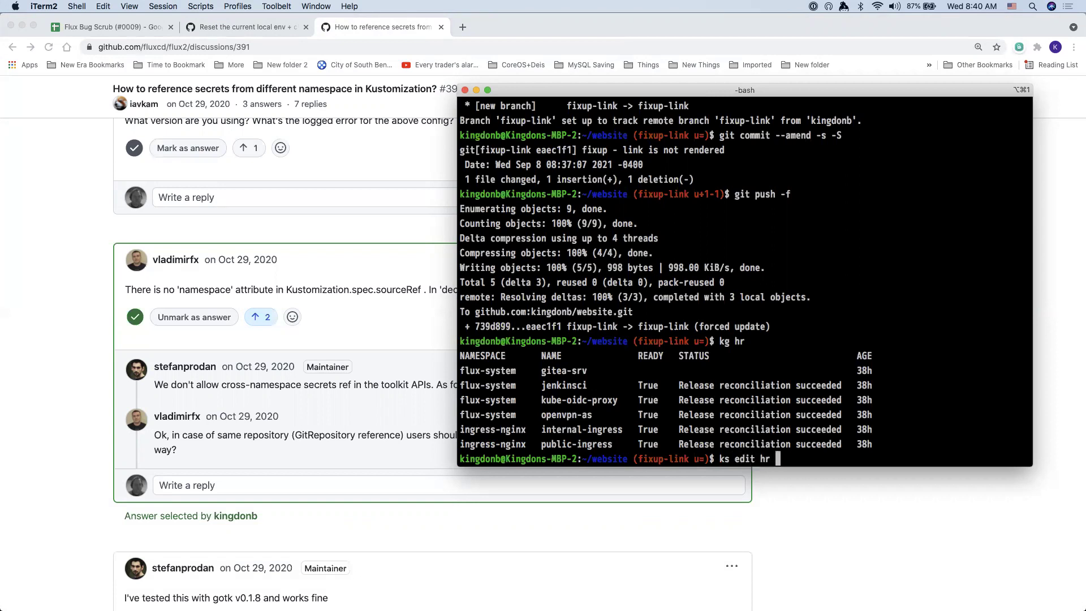
key("super+v")
key("Return")
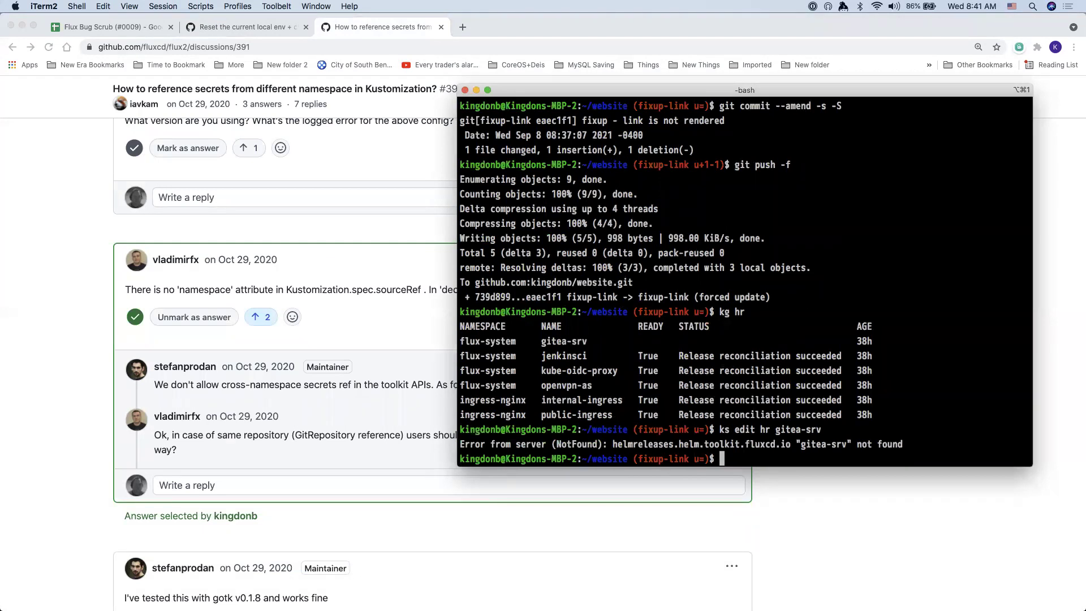
Open the gitea-srv HelmRelease for editing by running the corrected command "kff edit hr gitea-srv"
key("Up")
key("ctrl+a")
key("Right")
key("Right")
key("BackSpace")
type("f")
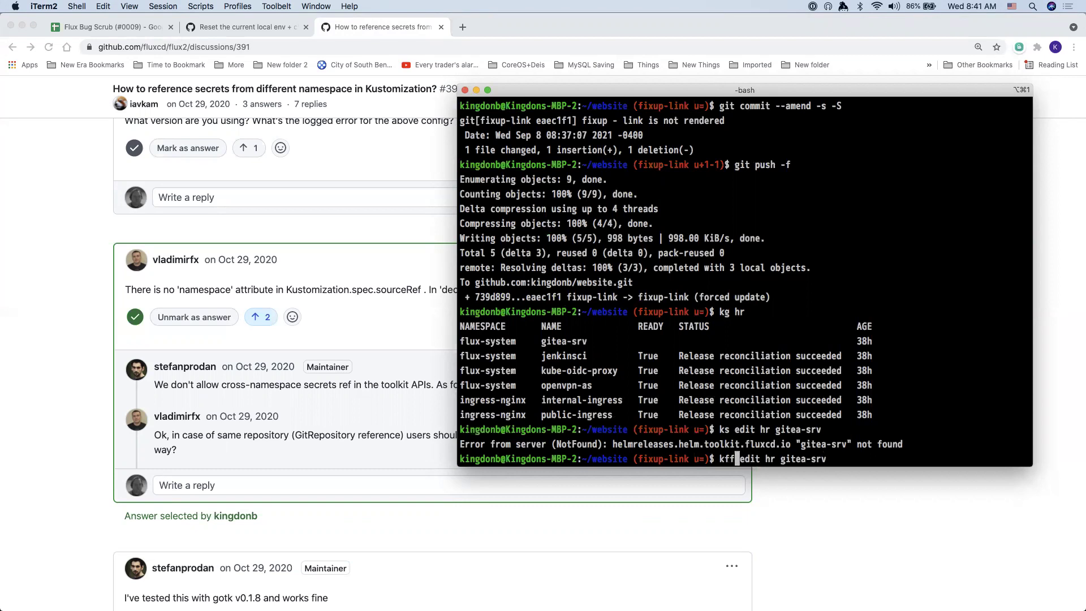
key("Return")
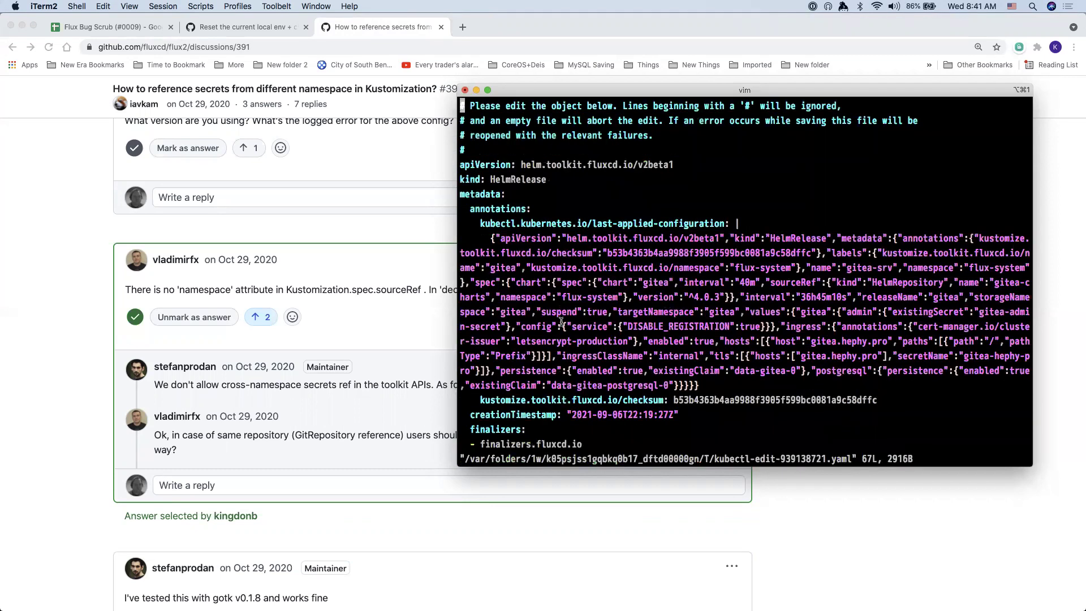
Copy the finalizers block from the HelmRelease metadata and return to the draft answer for discussion #453 in Chrome
scroll(567, 418, "down", 4)
scroll(568, 418, "up", 2)
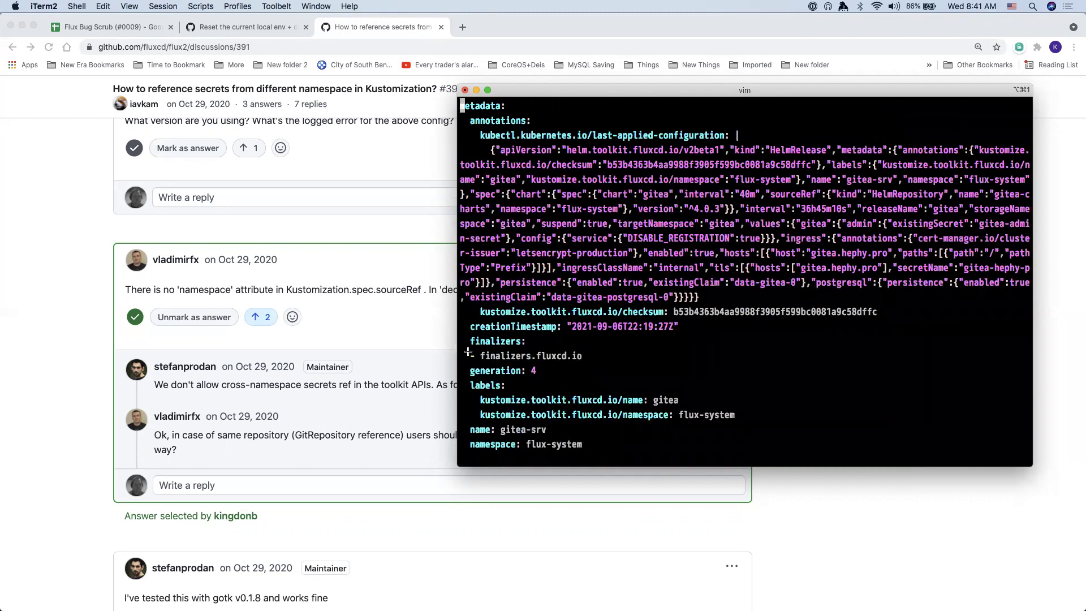
left_click_drag(460, 338, 601, 362)
key("super+c")
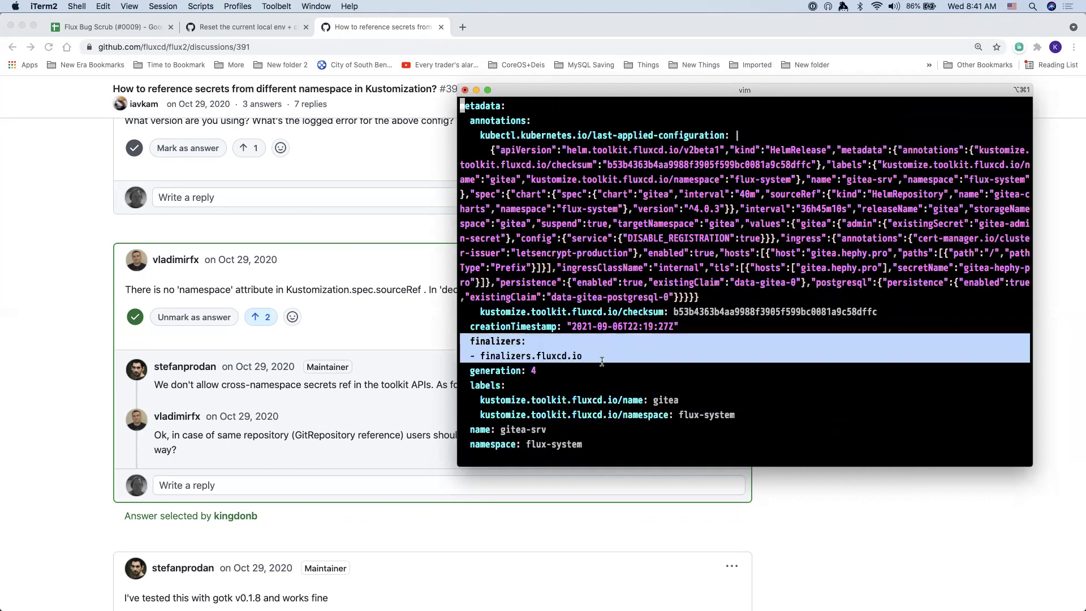
left_click(433, 527)
key("ctrl+shift+Tab")
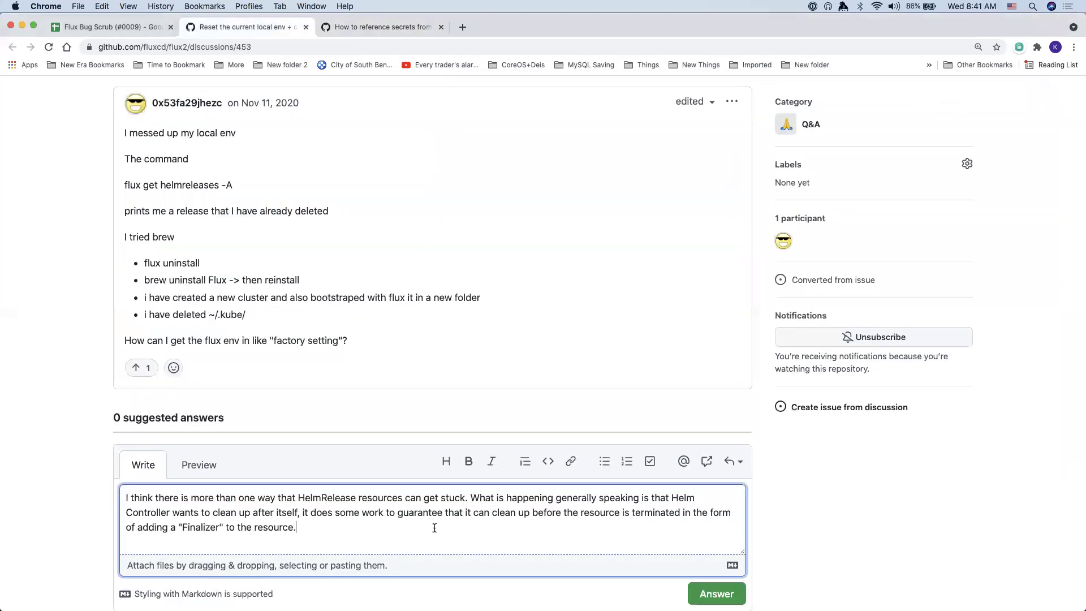
Add the paragraph "If you edit the HelmRelease resource after it is submitted to the cluster, you find a section in the metadata for finalizers:"
key("Return")
key("Return")
type("If ")
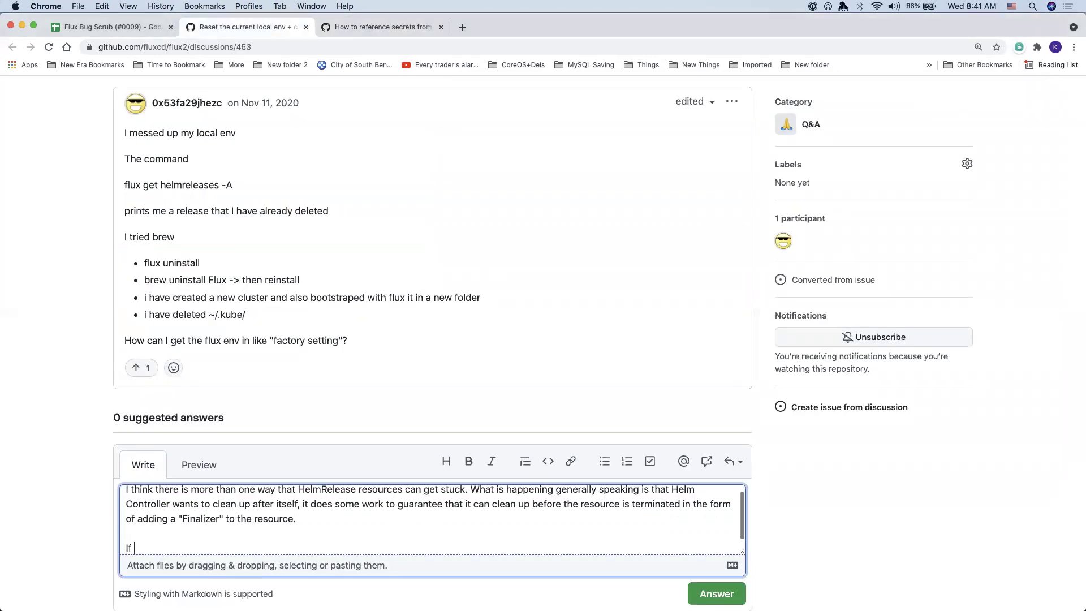
type("you edit the HelmRelease resour")
type("ce, you find a s")
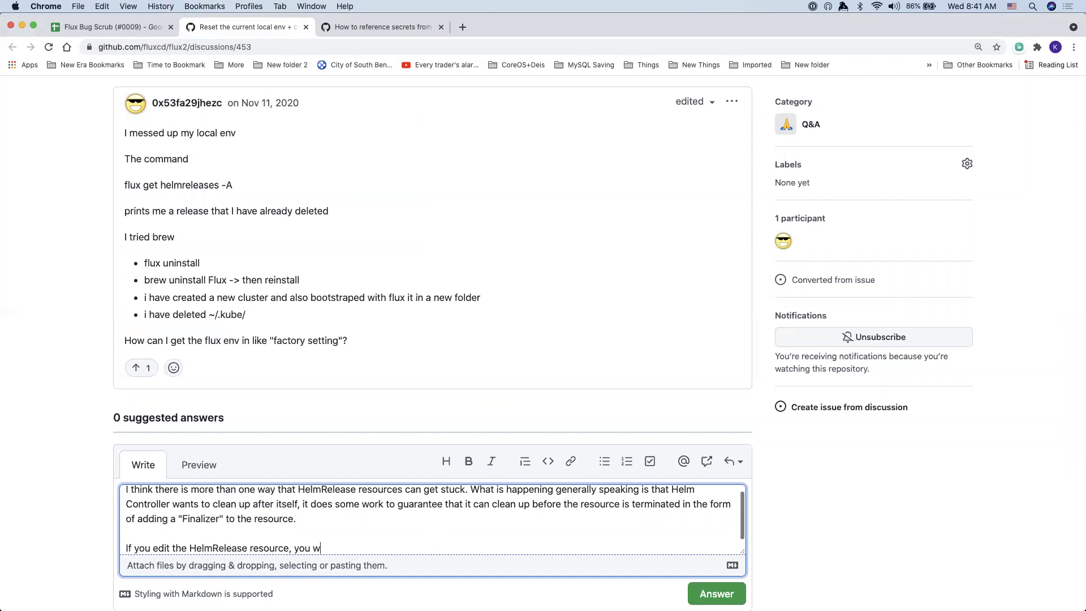
type("ection")
left_click(293, 548)
type("after it is submitted ")
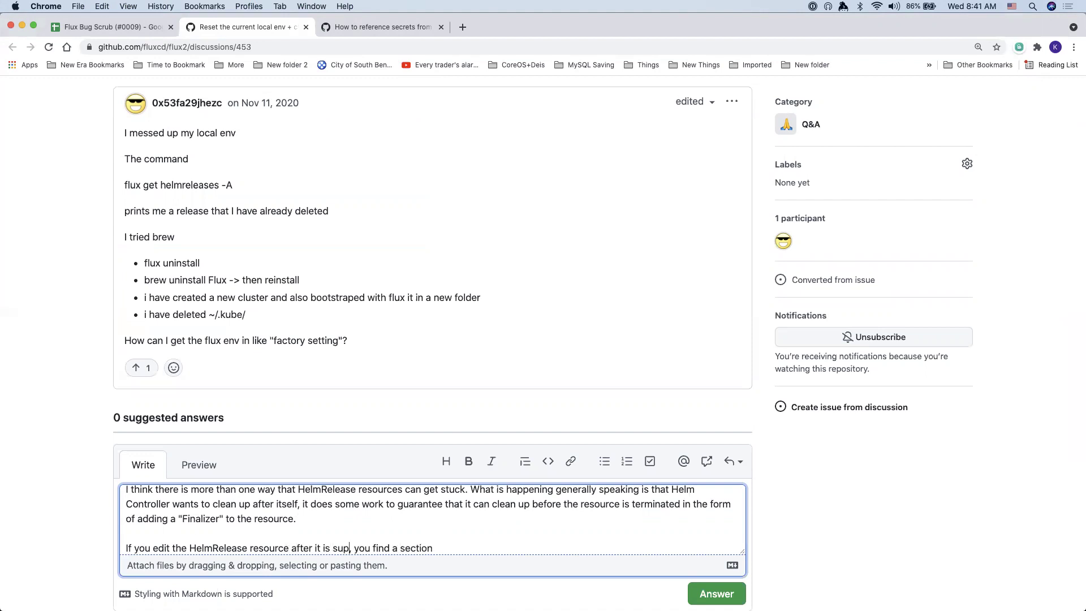
type("to the cluster,")
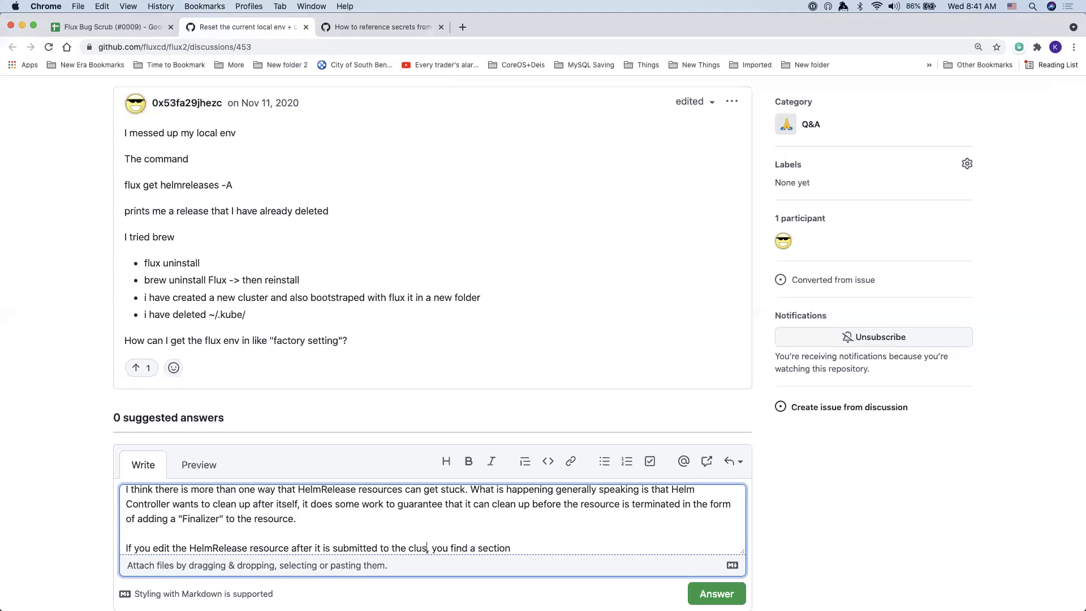
type(" you find a section in the metadata for finalizers:")
Add a fenced code block to the answer with "metadata:" above the copied "finalizers: - finalizers.fluxcd.io" lines
key("Return")
key("Return")
type("```")
key("Return")
key("super+v")
type("``")
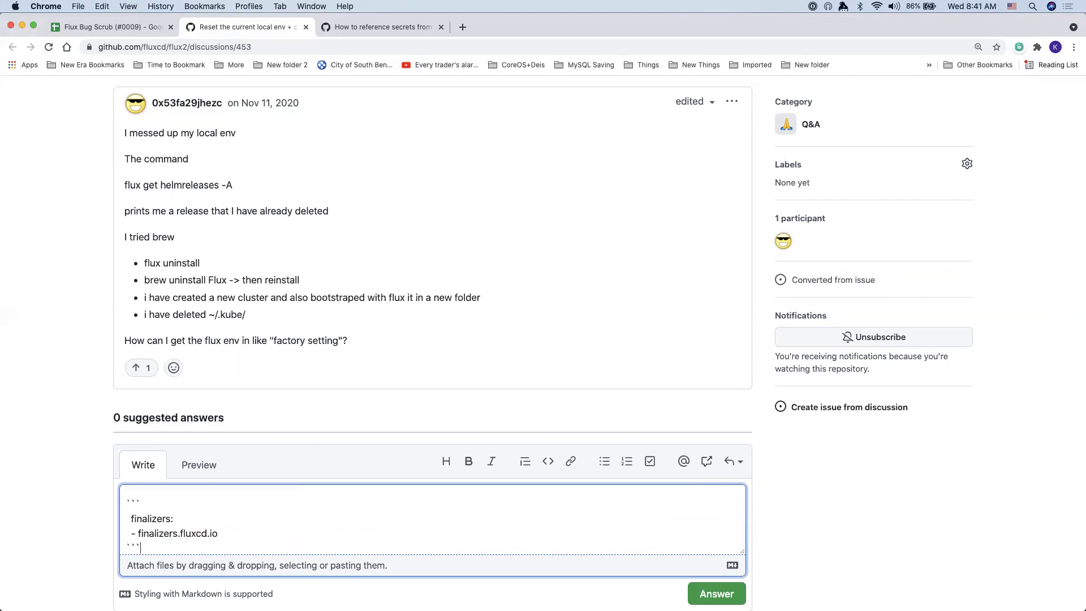
key("Return")
type("metadata:")
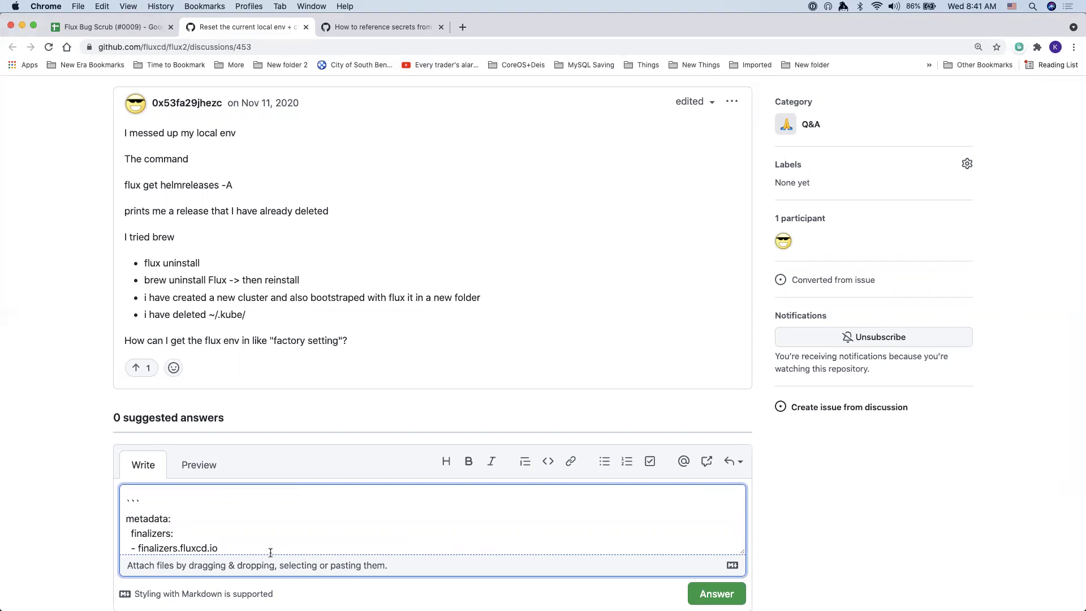
key("Down")
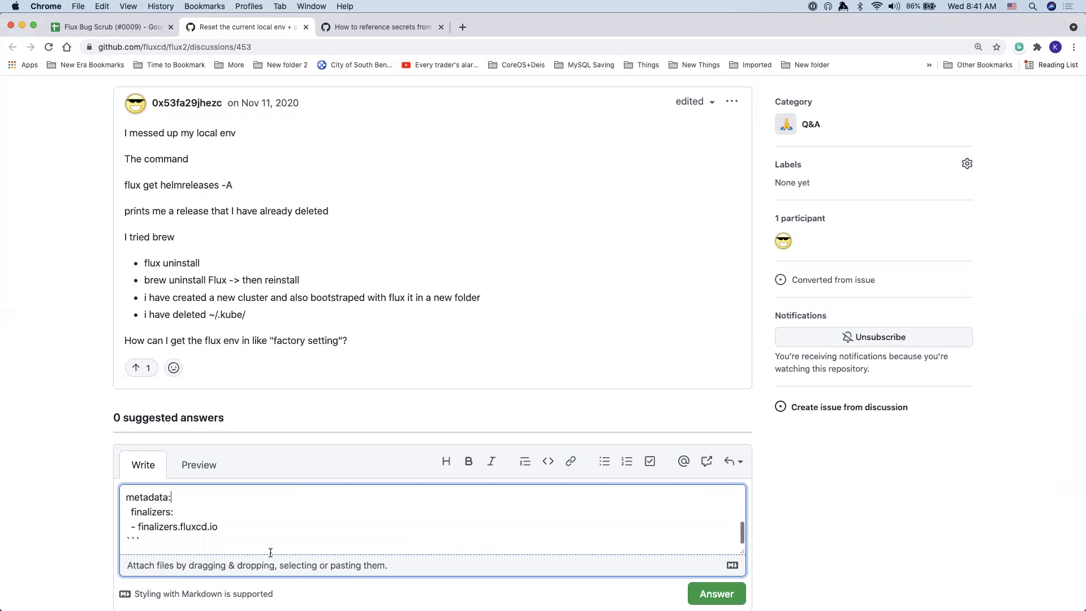
Begin a paragraph below the code block with "Set finalizers to `null` to allow Kubernetes to delete the release."
key("Return")
key("Return")
type("Set finalizers")
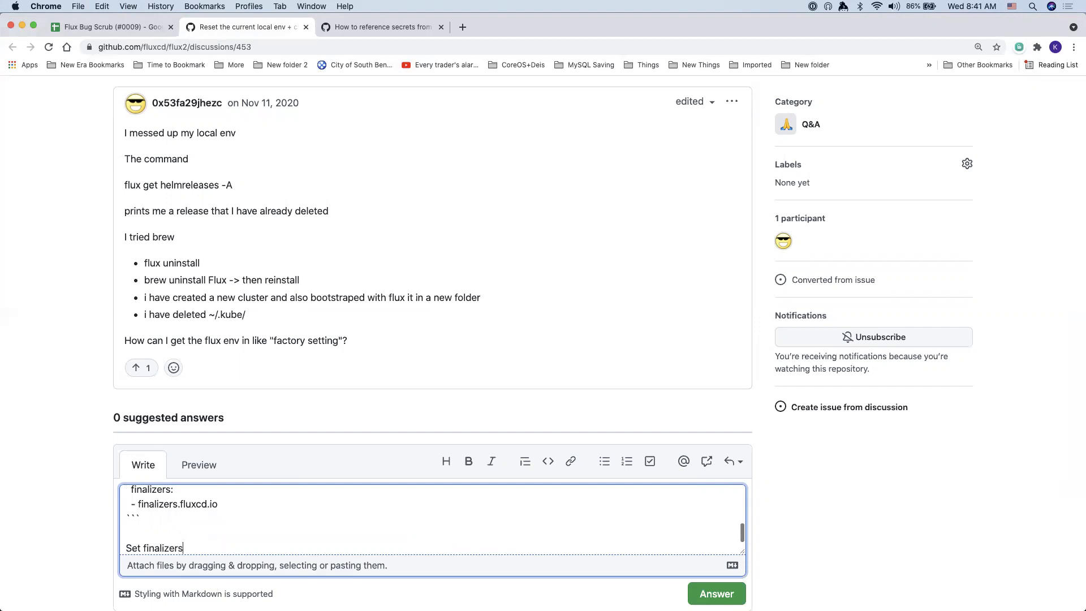
type(" to `null` to allow Kubernetes to d")
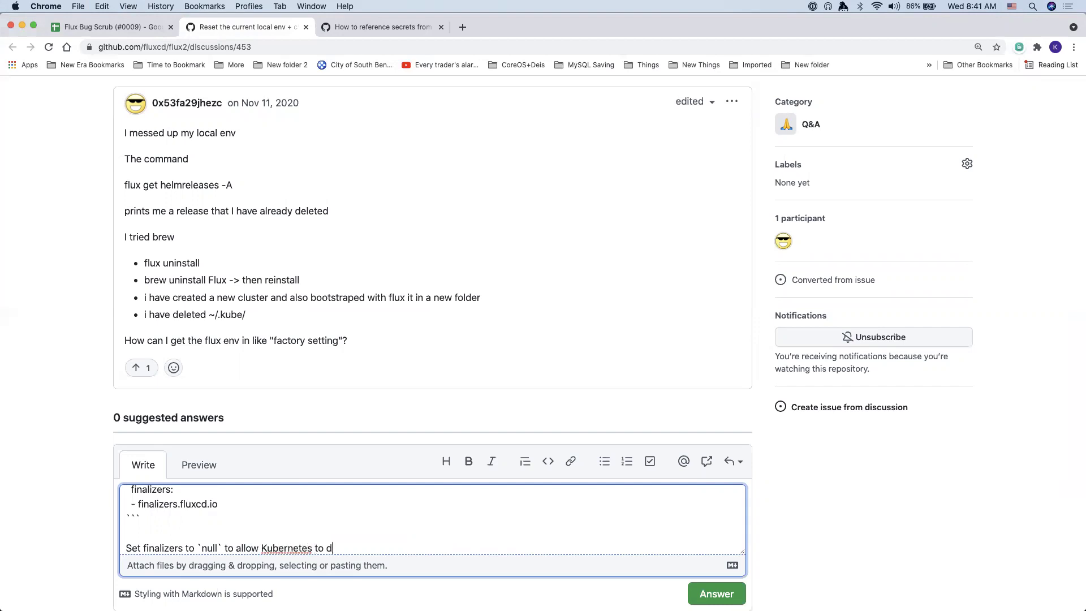
type("elete the release. This means that H")
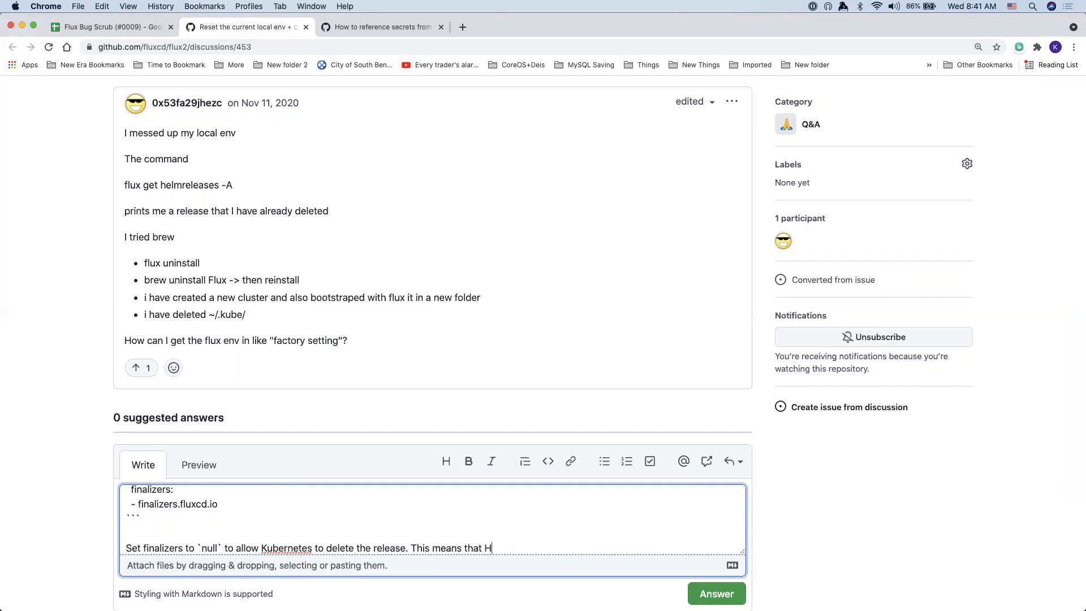
Explain that Helm Controller will not do any cleaning up of its own, but the release was already cleaned up, presumably with `helm uninstall`
type("elm Controller wil")
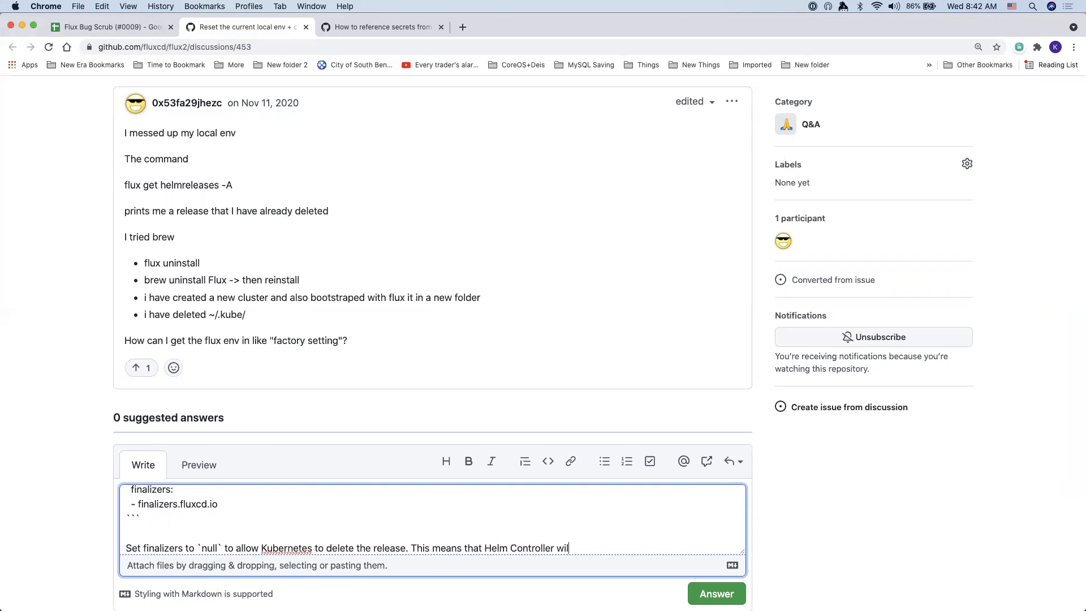
type("l not do any cleaning up of its own, but as you said you've already cleaned up the Helm release with `helm uninst")
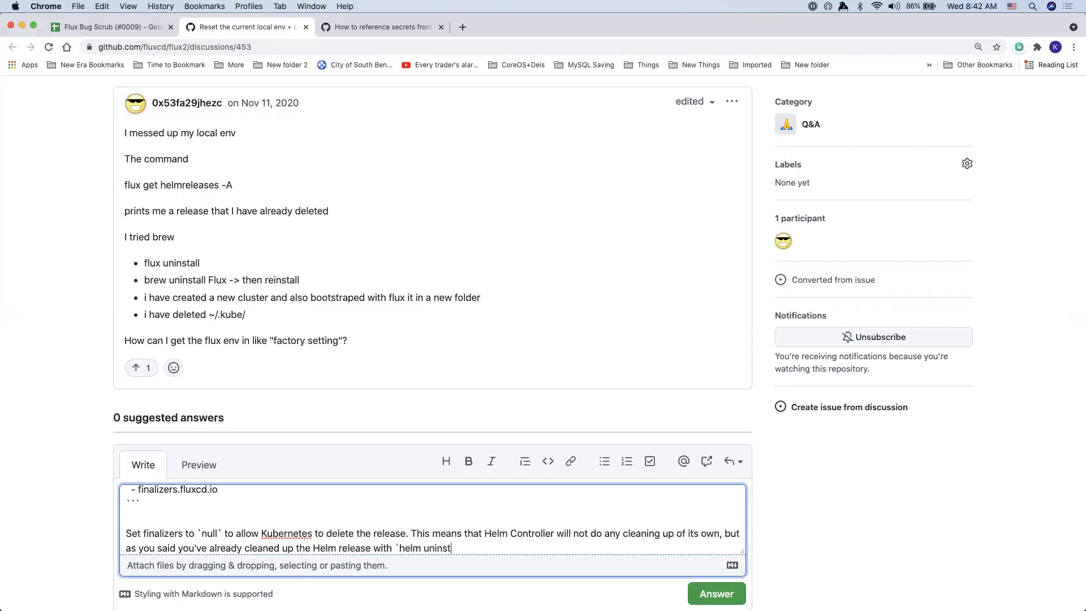
type("all` I assume or some other way")
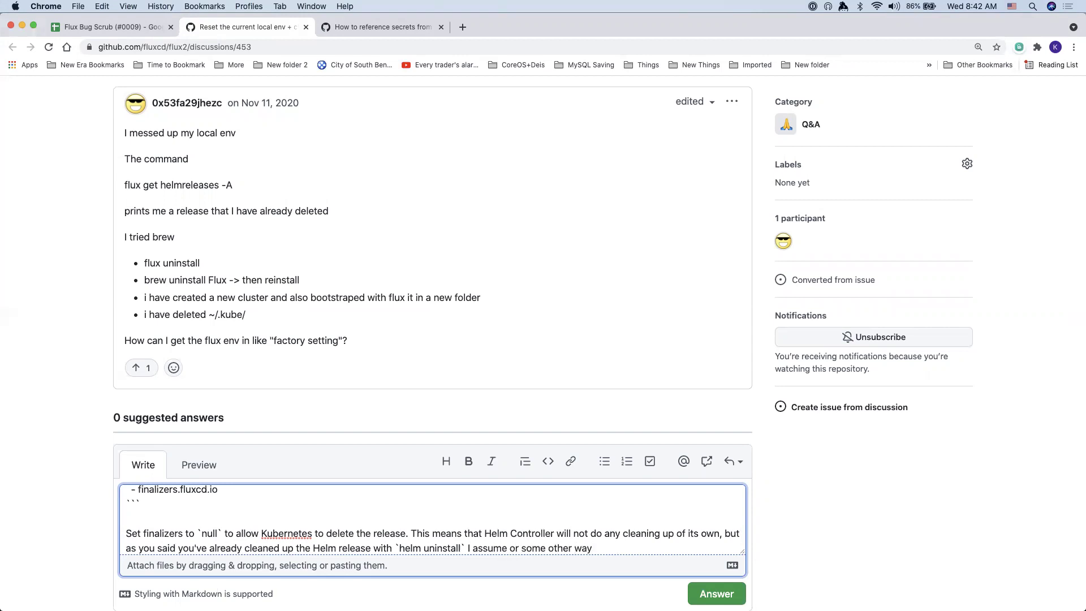
type(".")
key("Return")
key("BackSpace")
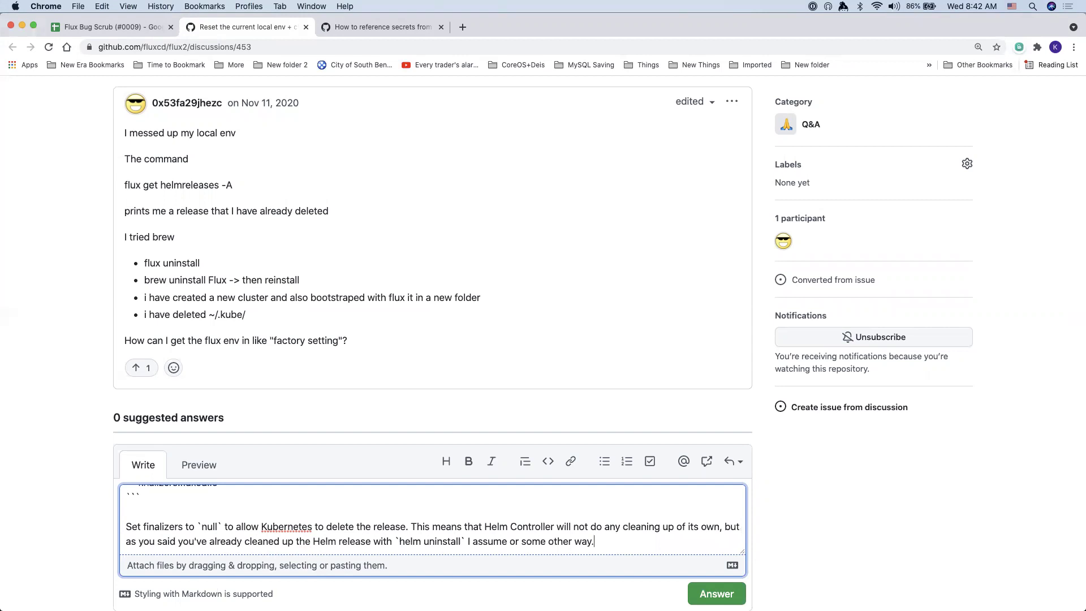
Close the answer with "Hope this helps!" and post it to the discussion
key("Return")
key("Return")
type("Hop")
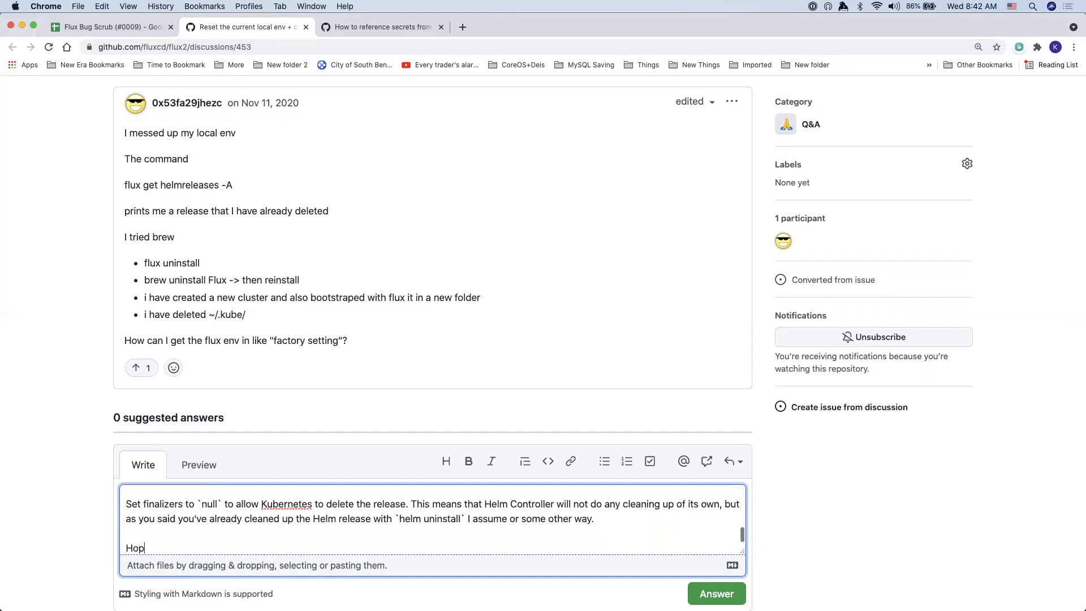
type("e this helps!")
left_click(714, 593)
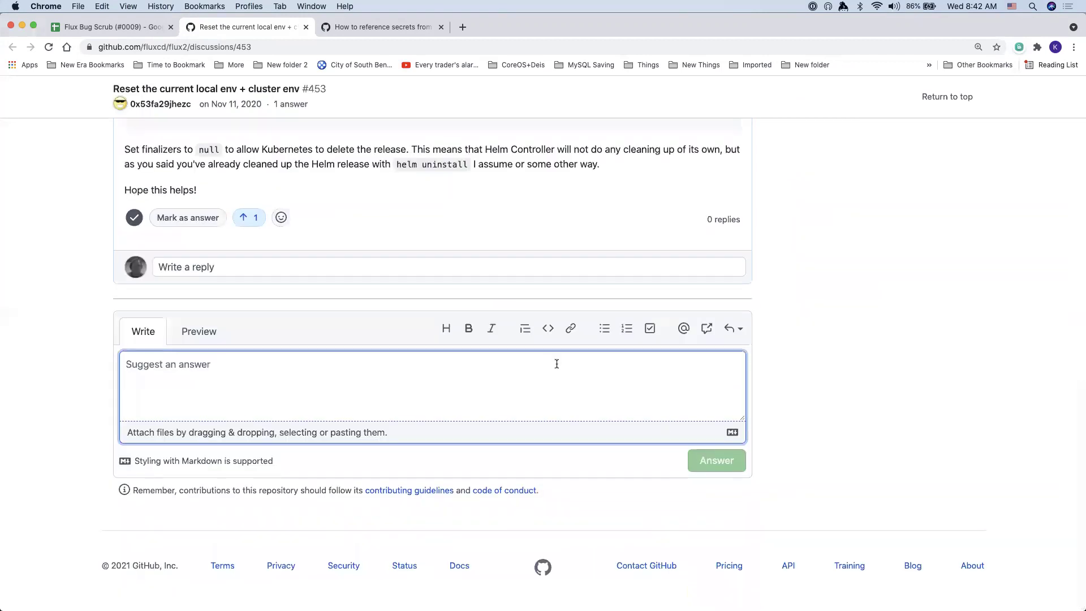
scroll(551, 363, "up", 5)
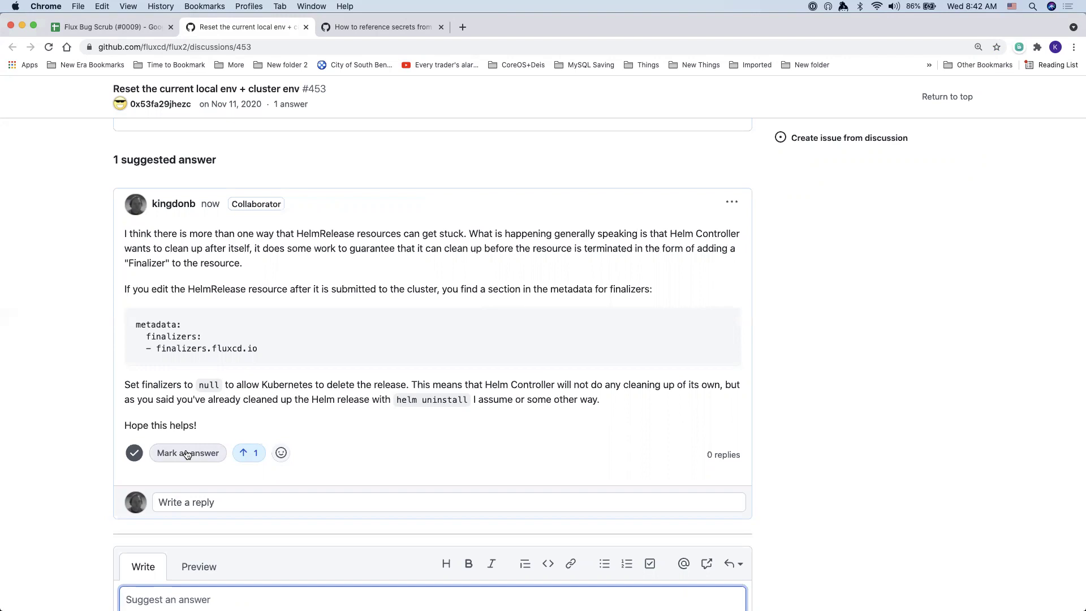
Quit the gitea-srv HelmRelease edit in iTerm2 without making changes
key("super+Tab")
left_click(618, 259)
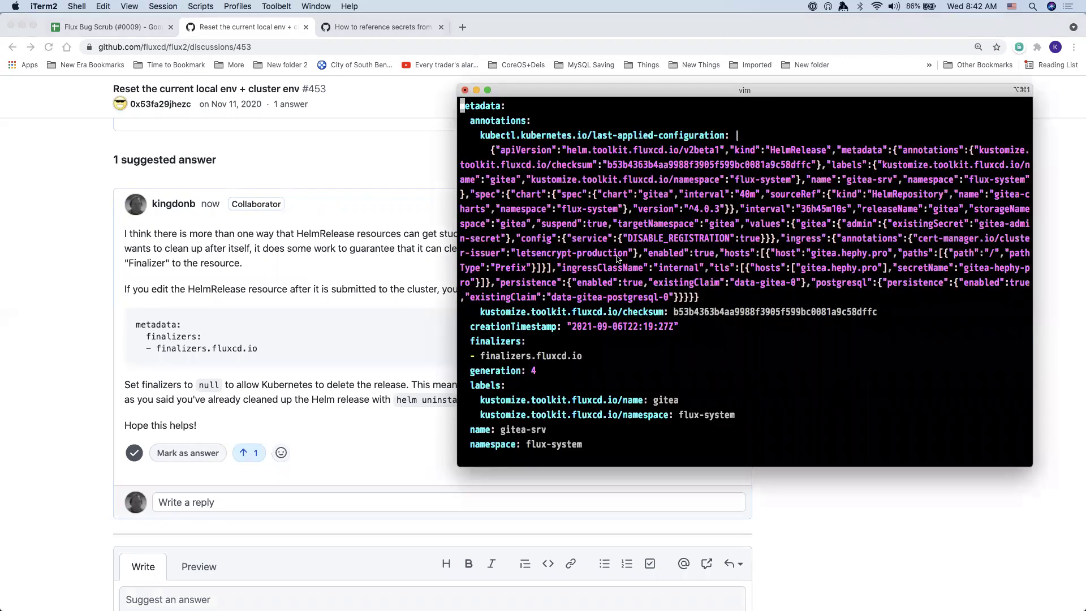
type(":q")
key("Return")
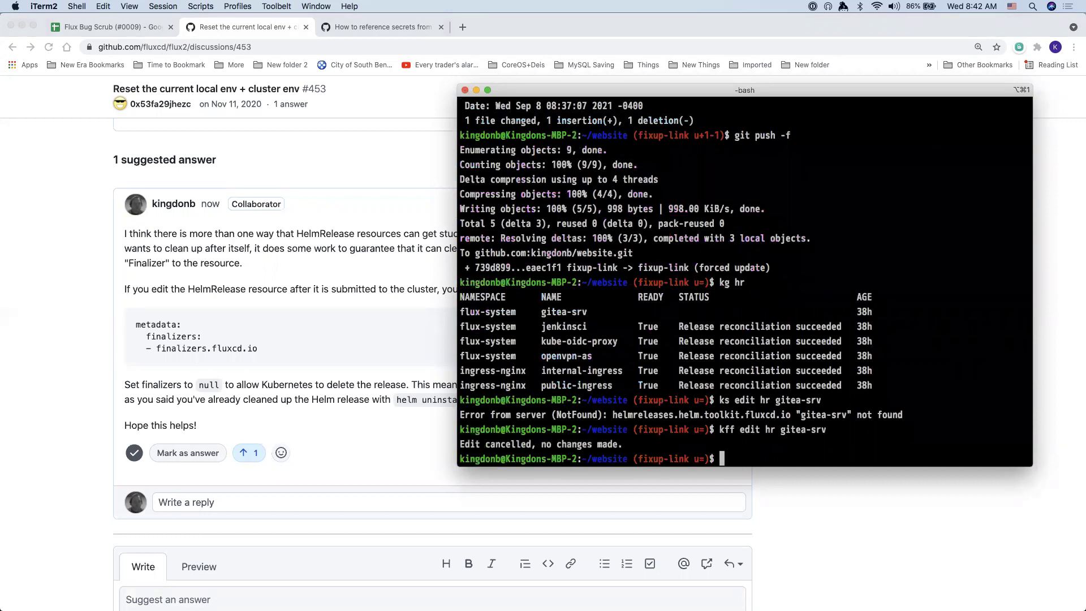
Review the finalizers code block in the posted answer in Chrome
left_click(333, 334)
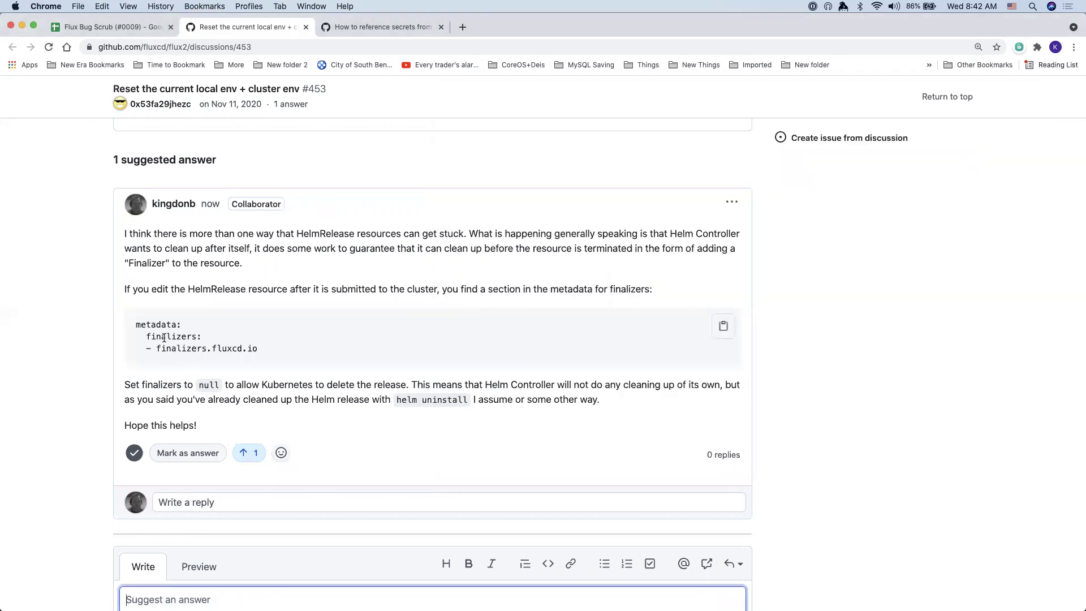
left_click(213, 336)
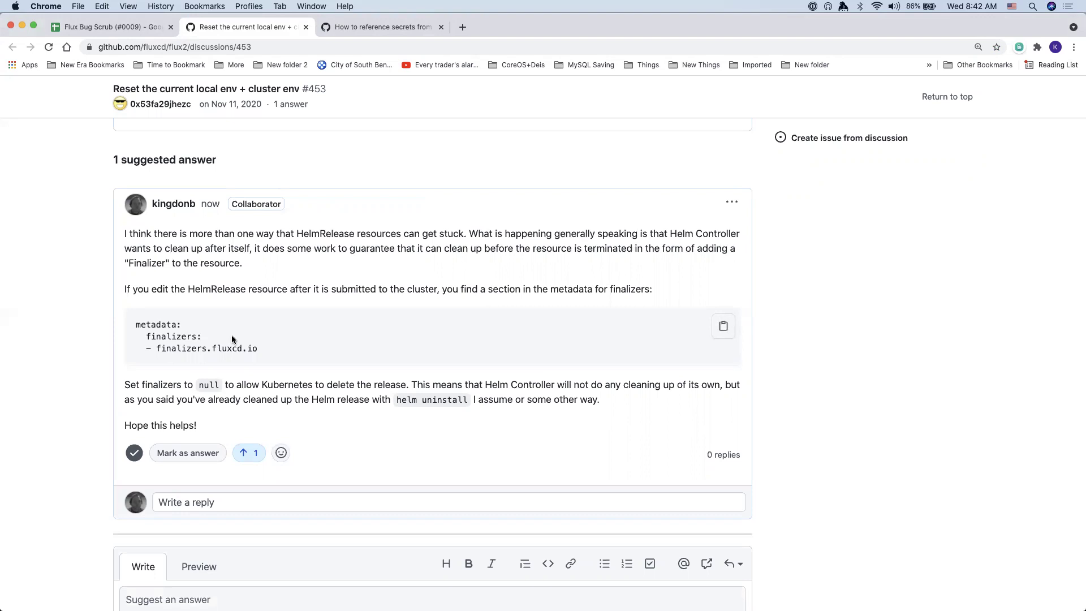
left_click_drag(146, 348, 258, 350)
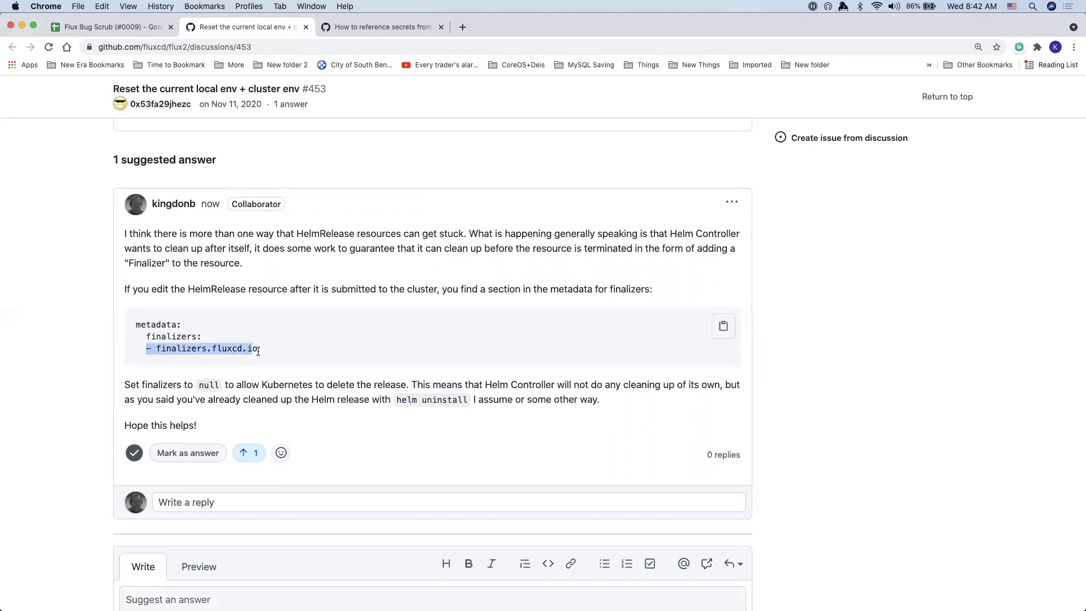
left_click(207, 337)
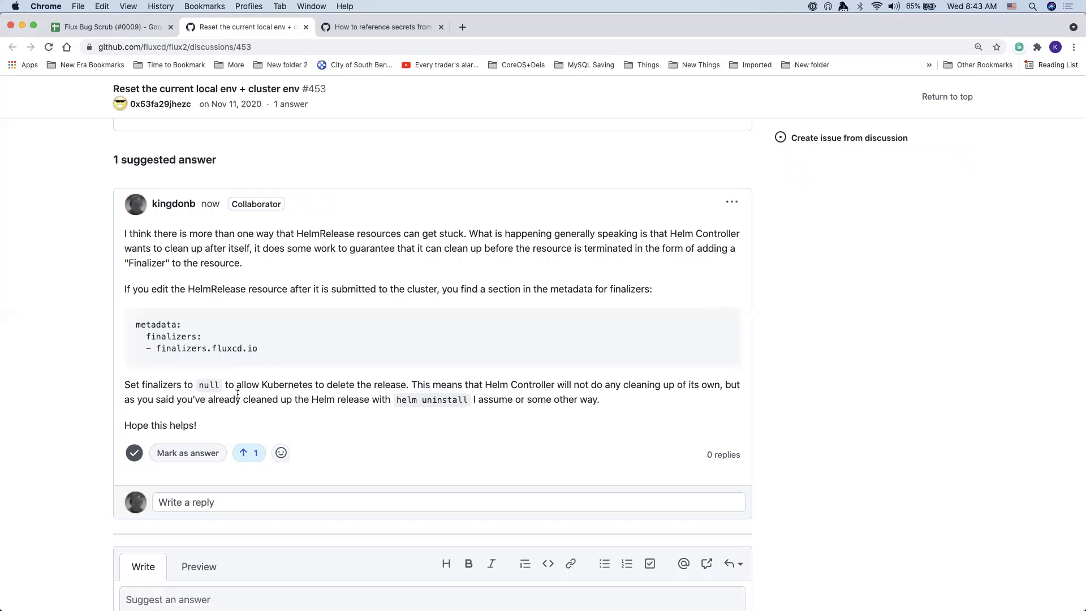
Search the shell history in iTerm2 for an earlier command containing "patch -"
key("super+Tab")
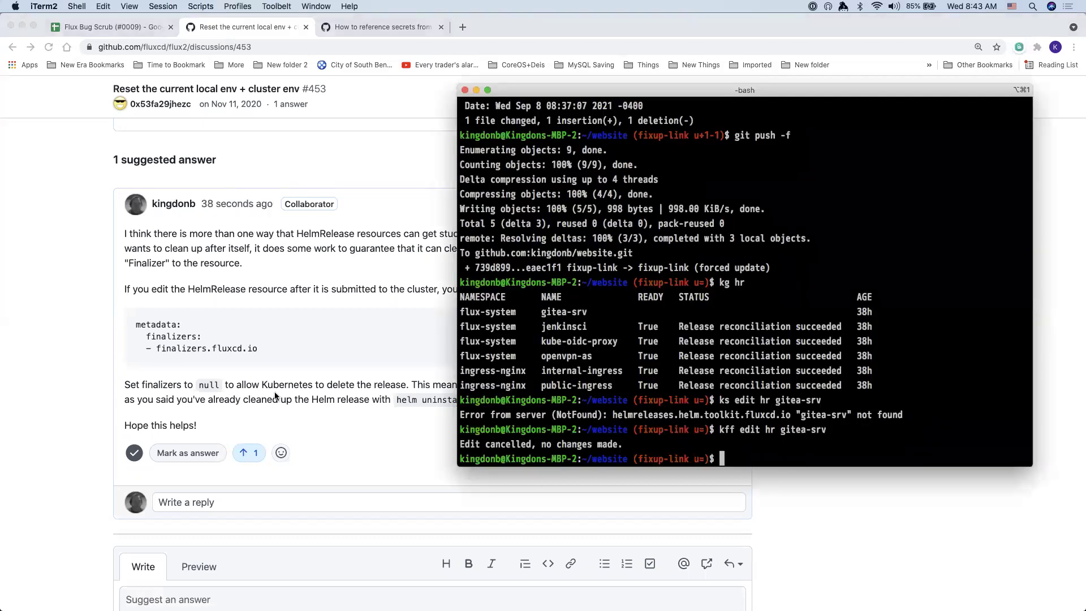
key("ctrl+r")
type("patch")
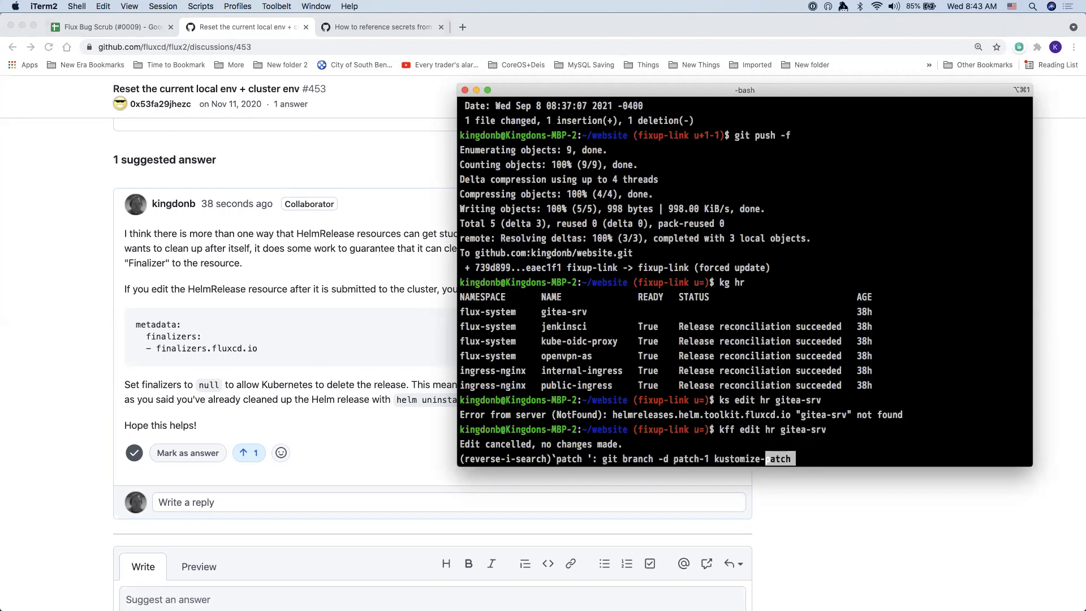
type("-")
key("ctrl+c")
Recall the `kubectl patch svc argocd-server` command from the shell history, look through its arguments, and abandon it without running
key("ctrl+r")
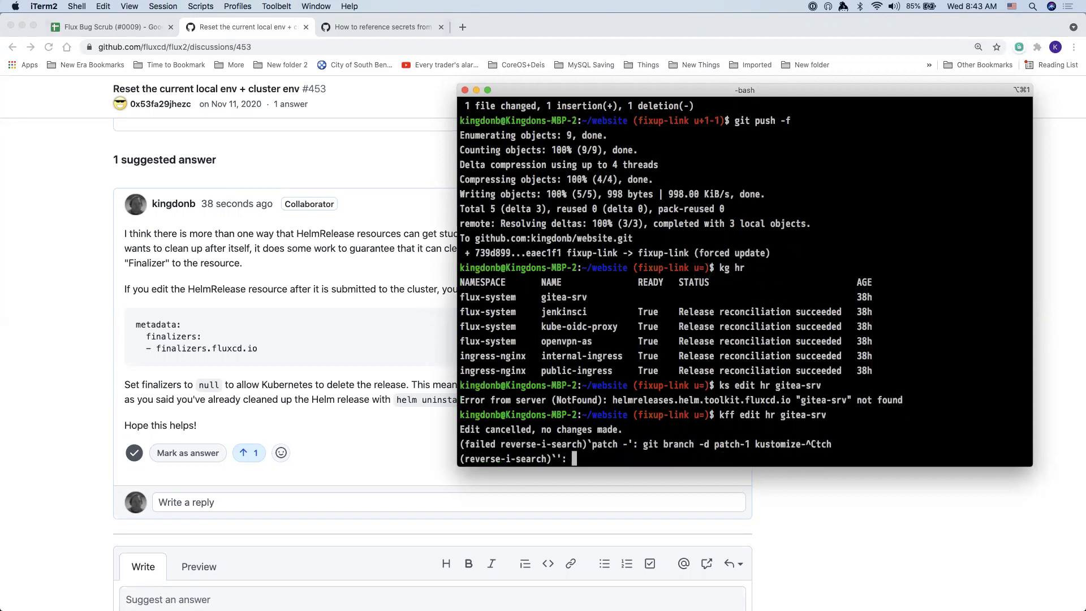
type("kubectl pat")
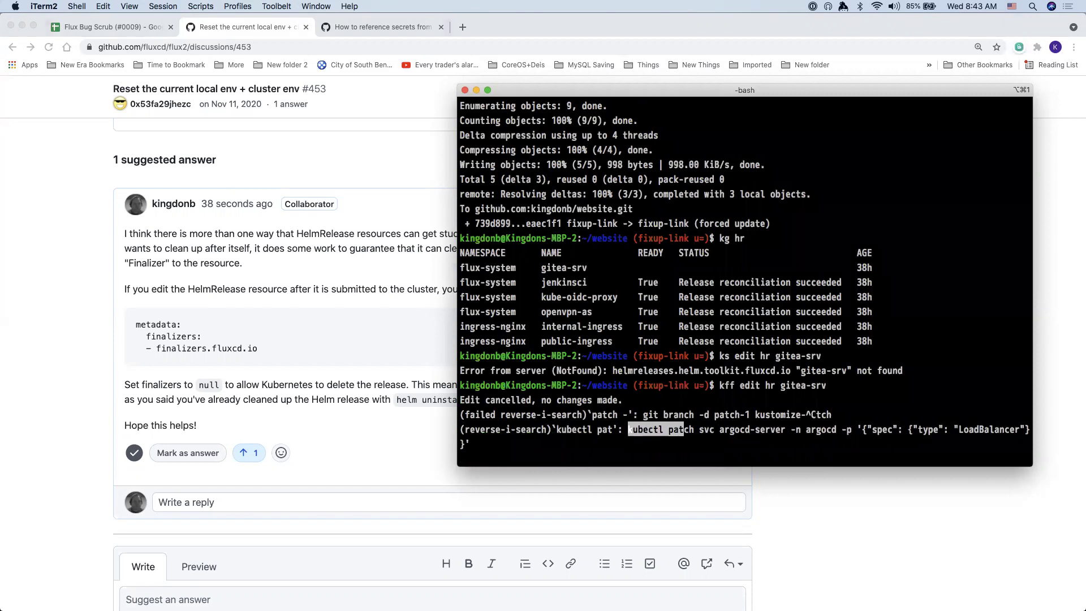
key("alt+Right")
key("alt+Right")
key("alt+Right")
key("alt+Right")
key("alt+Right")
key("alt+Right")
key("alt+Right")
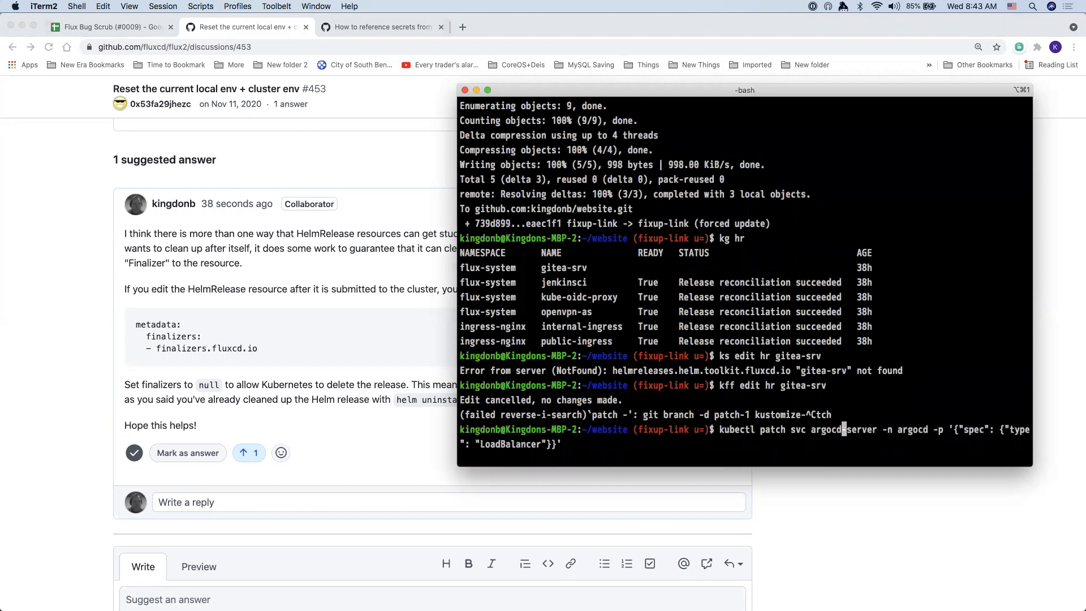
key("alt+Right")
key("alt+Right")
key("alt+Right")
key("alt+Right")
key("alt+Right")
key("alt+Right")
key("ctrl+c")
Search the shell history for older commands matching "kubectl pat" and leave the search
key("ctrl+r")
type("kubectl pat")
key("ctrl+r")
key("ctrl+r")
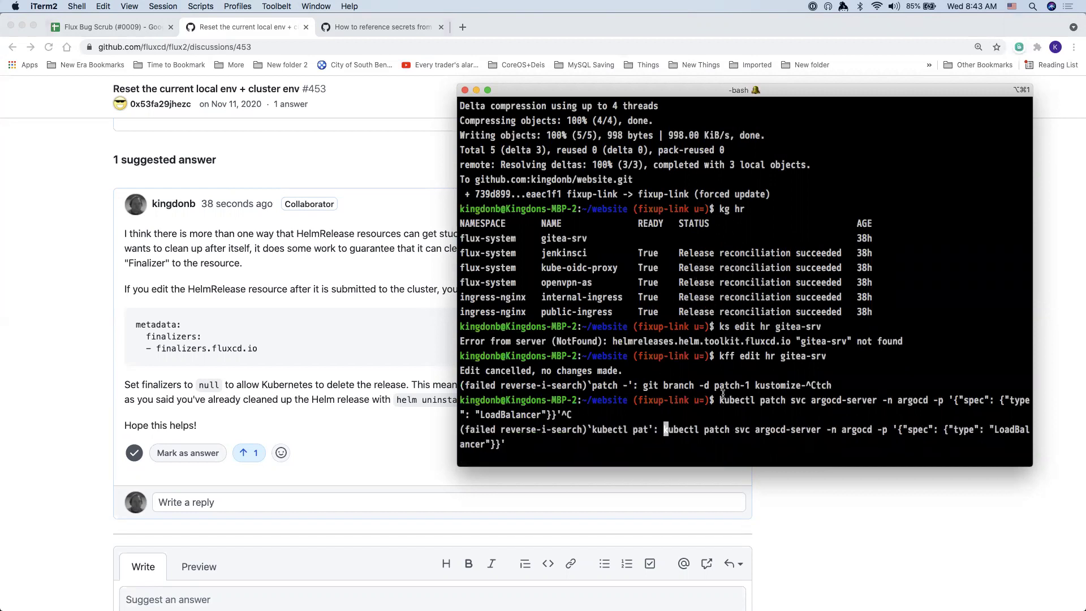
key("ctrl+c")
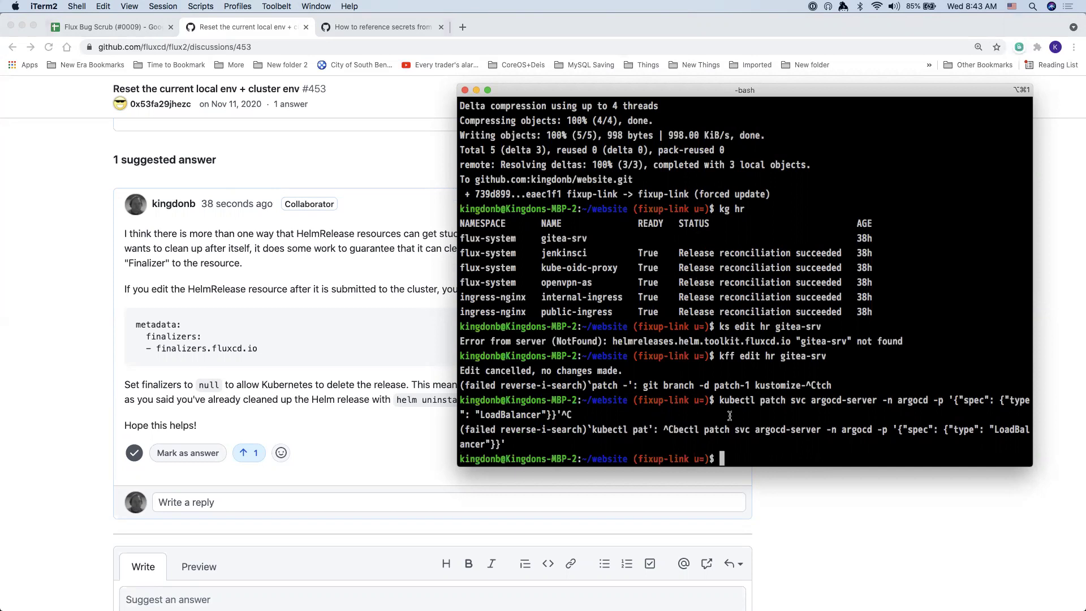
Mark the finalizers reply as the answer to discussion #453 in Chrome and close both GitHub discussion pages
left_click(832, 518)
scroll(796, 446, "down", 3)
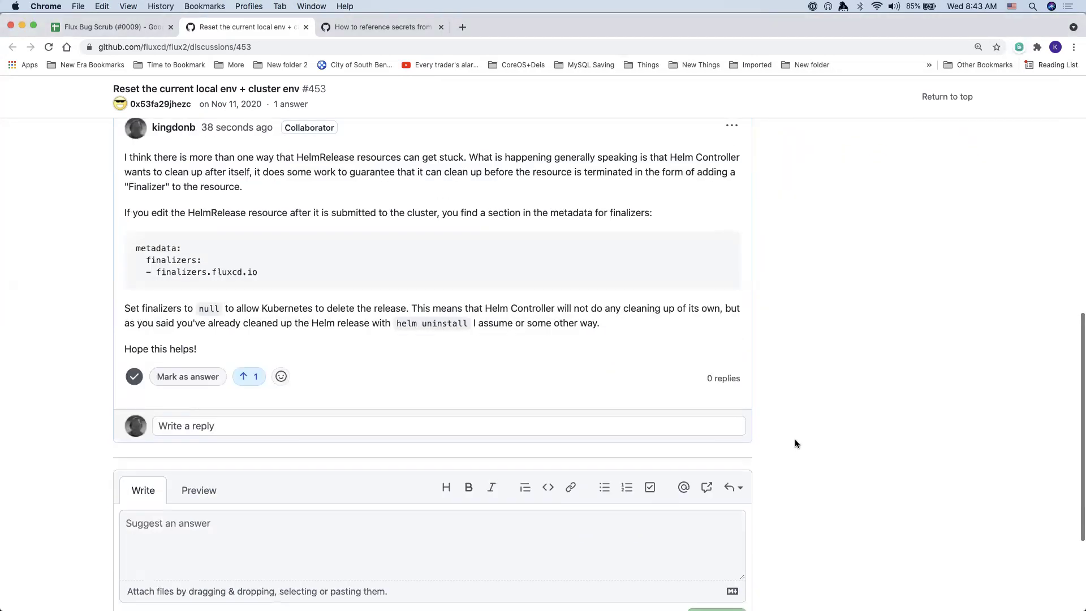
left_click(170, 375)
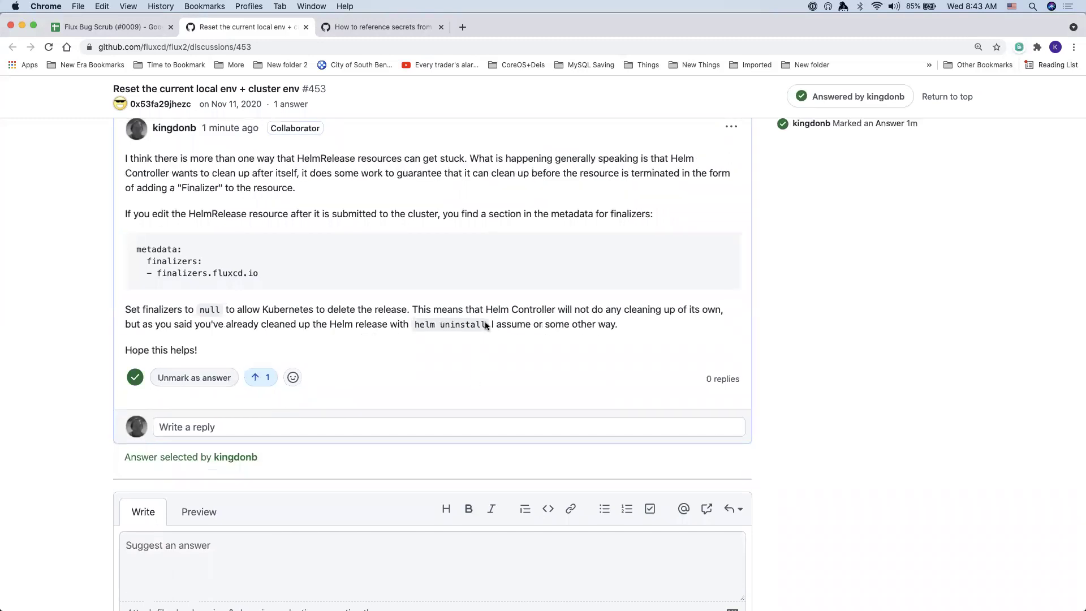
key("ctrl+Tab")
key("super+w")
key("super+w")
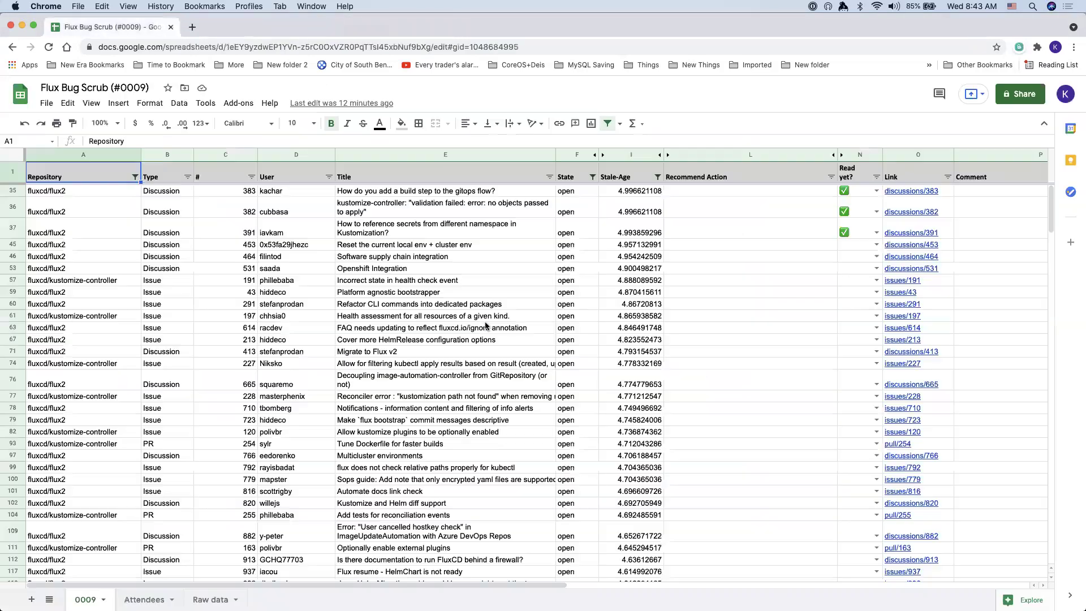
Set "Read yet?" to ✅ for discussion 453 in the bug scrub sheet and open the linked discussions/464
left_click(876, 244)
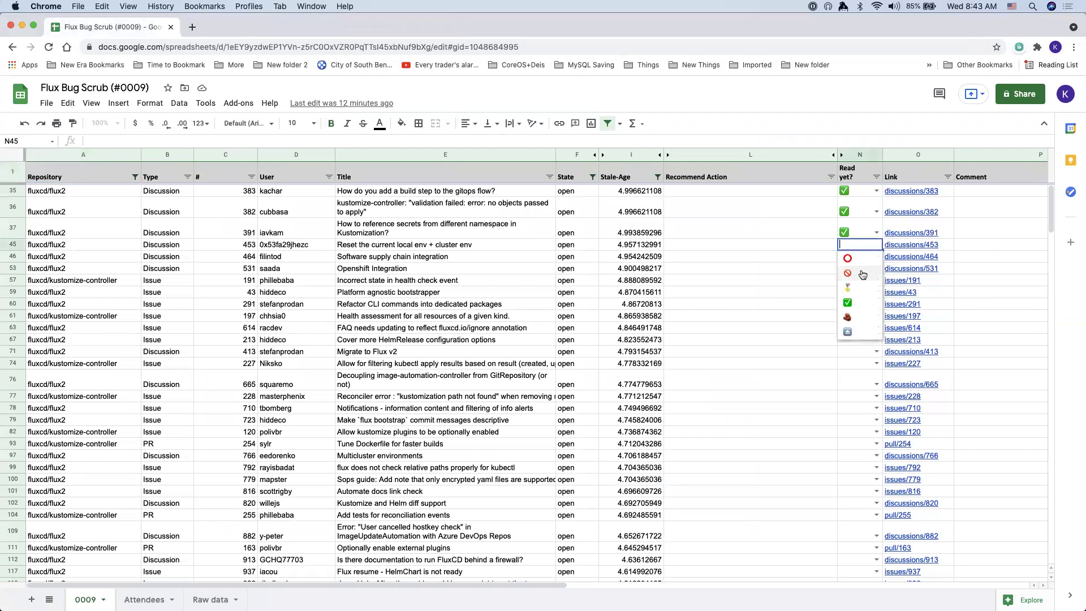
left_click(848, 303)
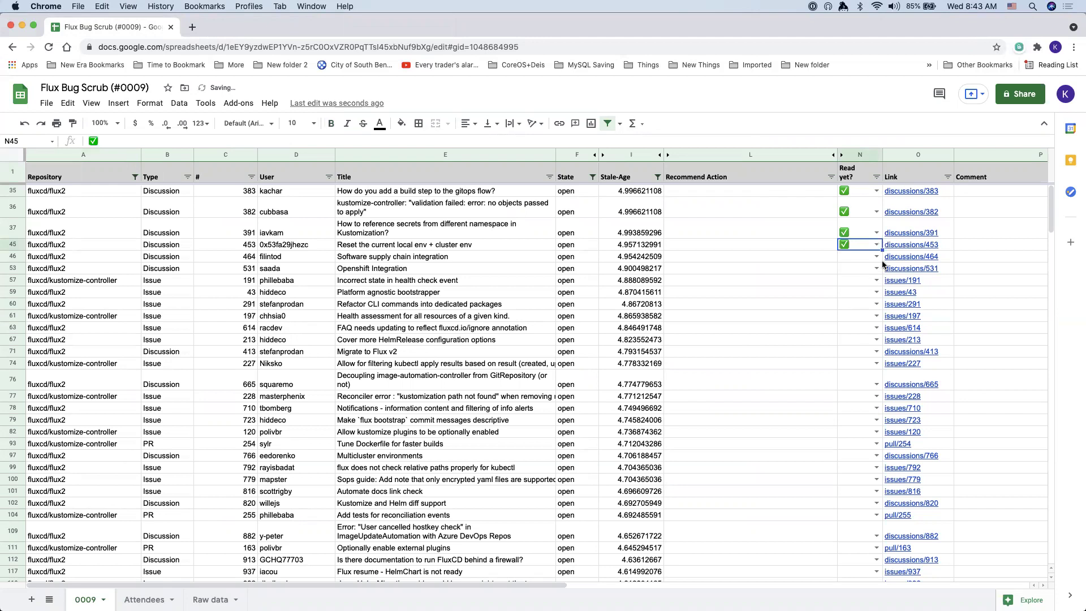
left_click(903, 258)
left_click(849, 277)
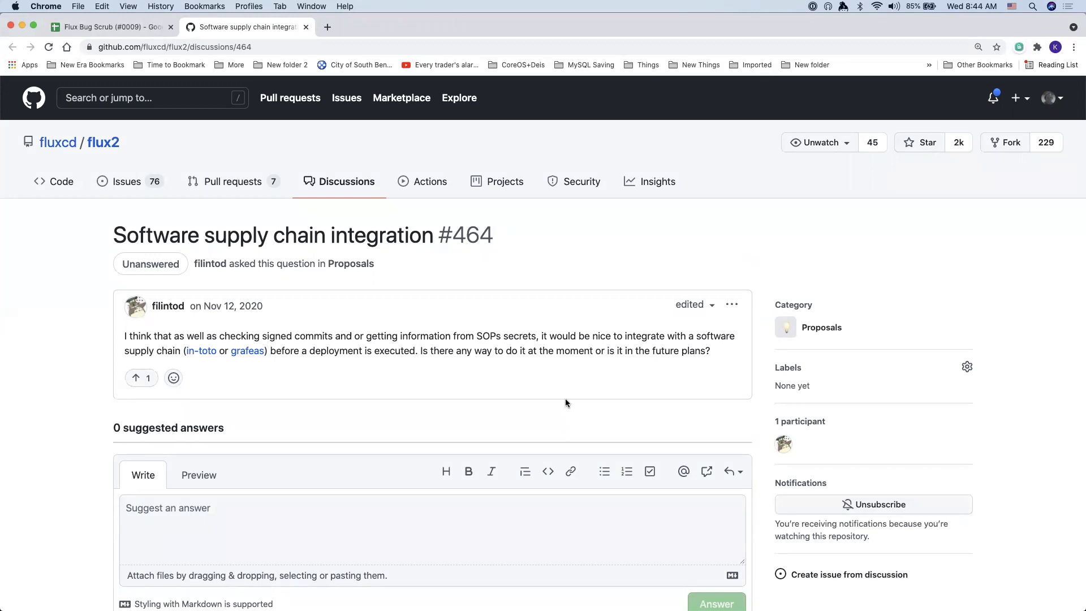
Look up "flux contribu" in a new browser tab and open the Flux Documentation Style Guide on fluxcd.io
key("super+t")
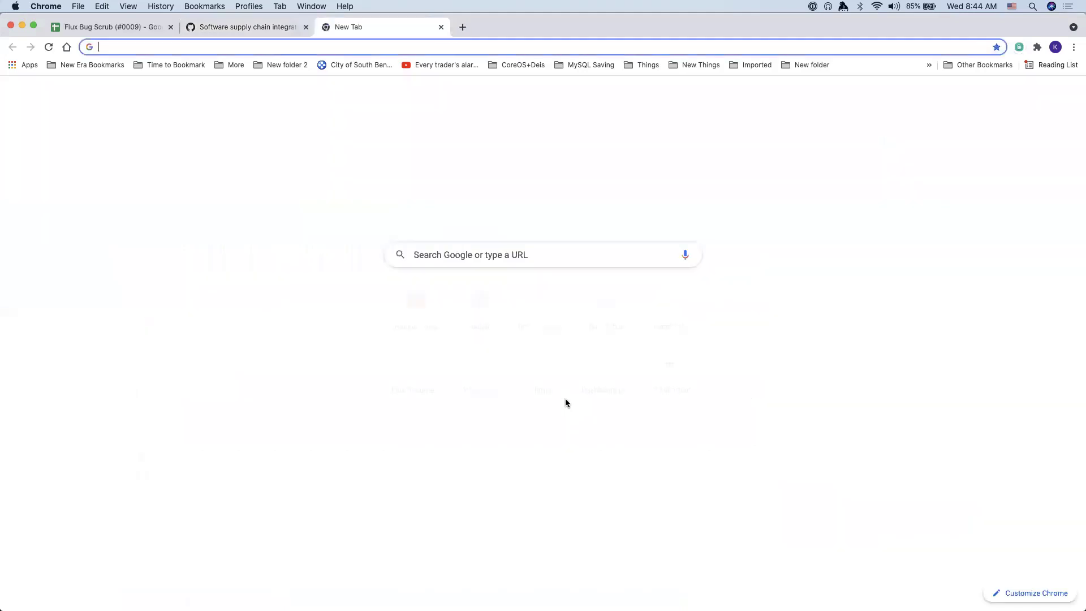
type("flux contr")
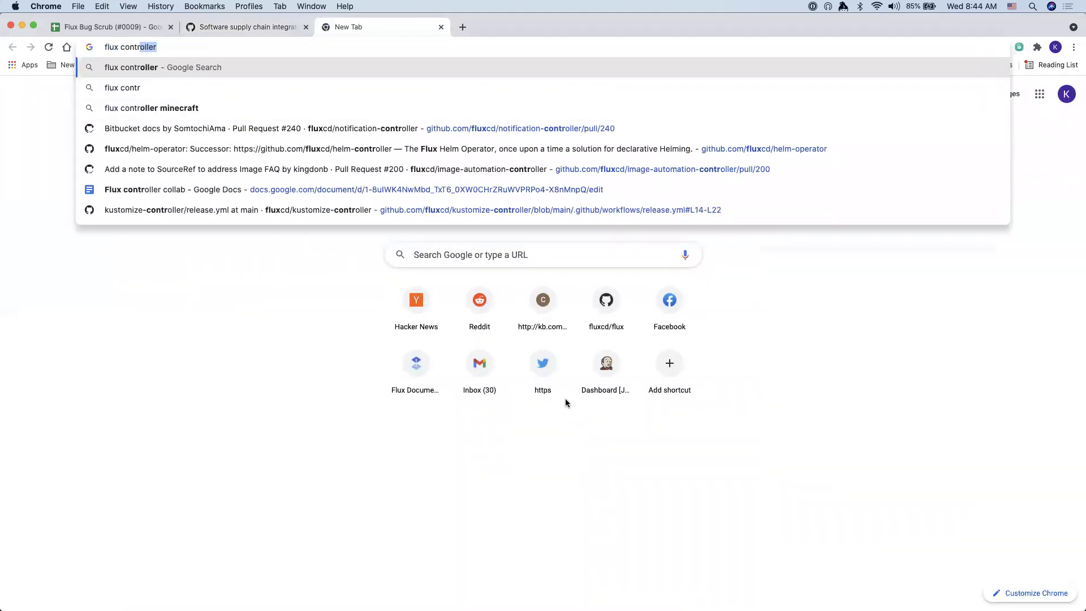
type("i")
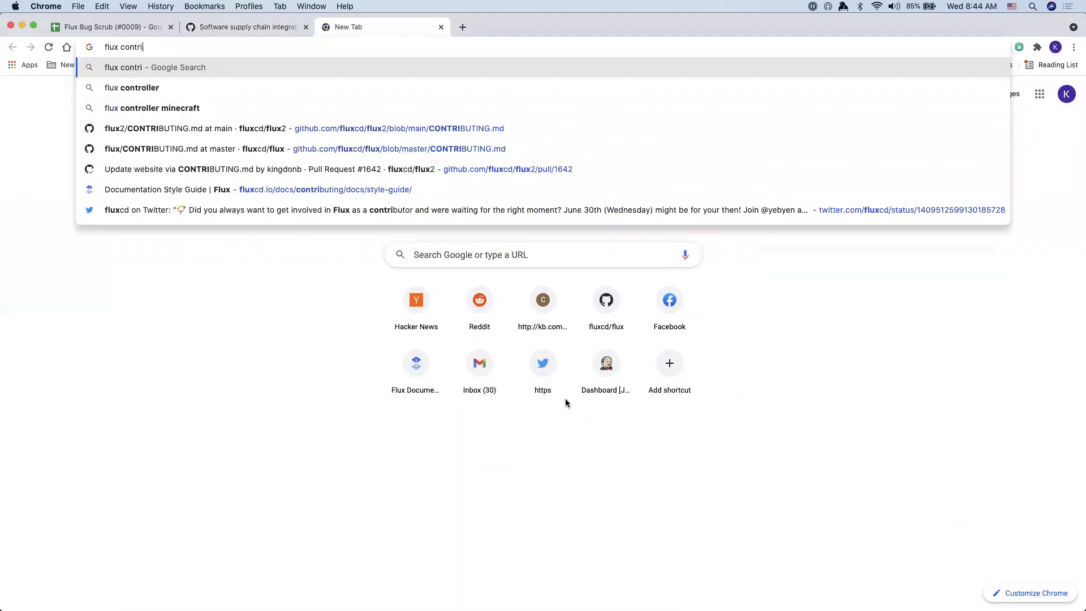
type("bu")
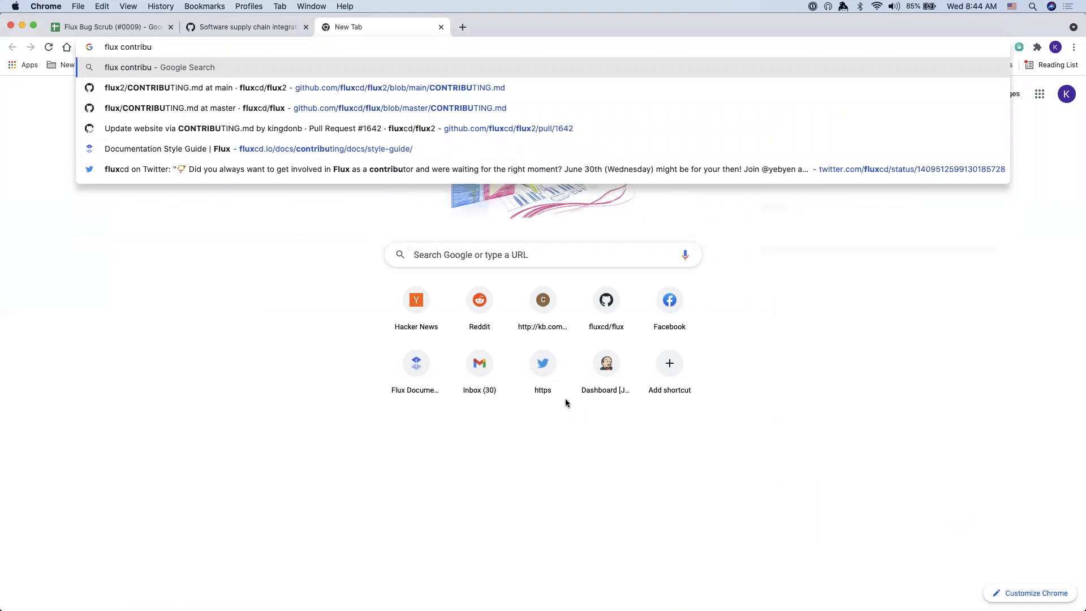
left_click(377, 148)
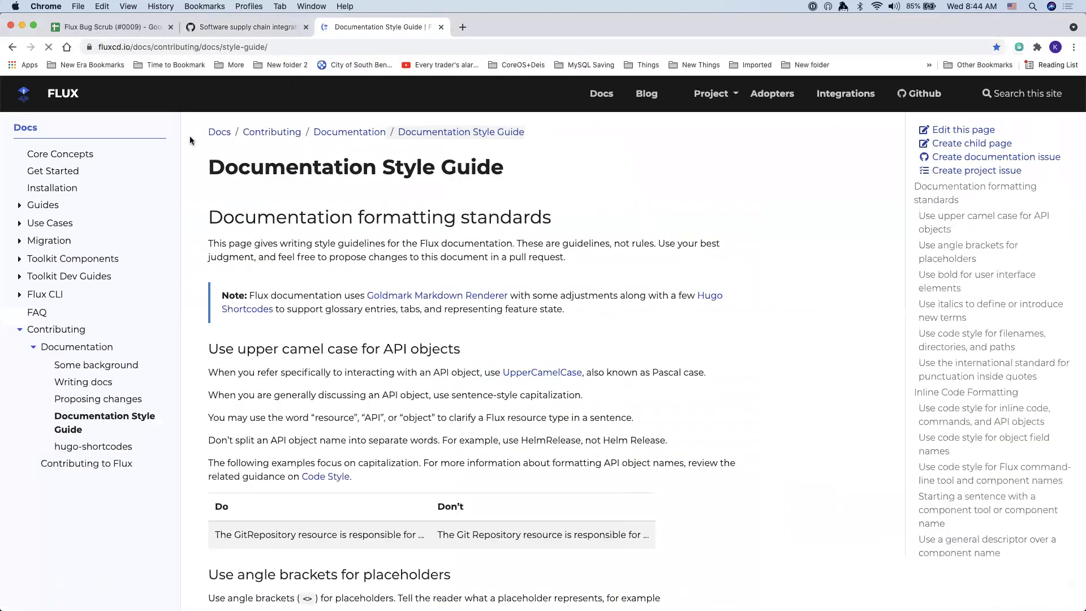
Go to the Contributing section of the Flux docs and skim the Contributing to Flux page
left_click(271, 132)
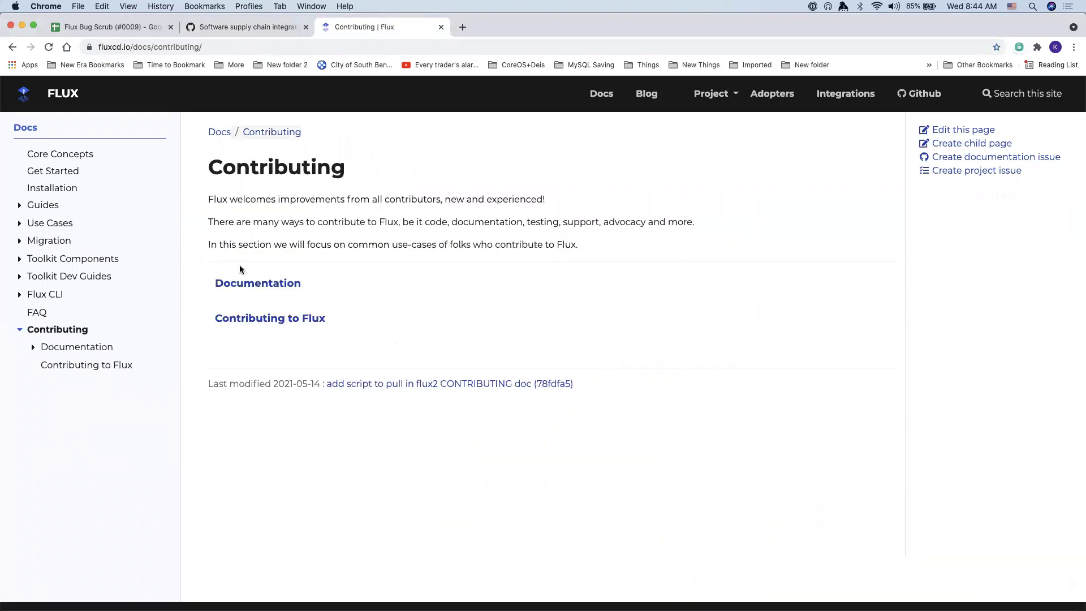
left_click(246, 320)
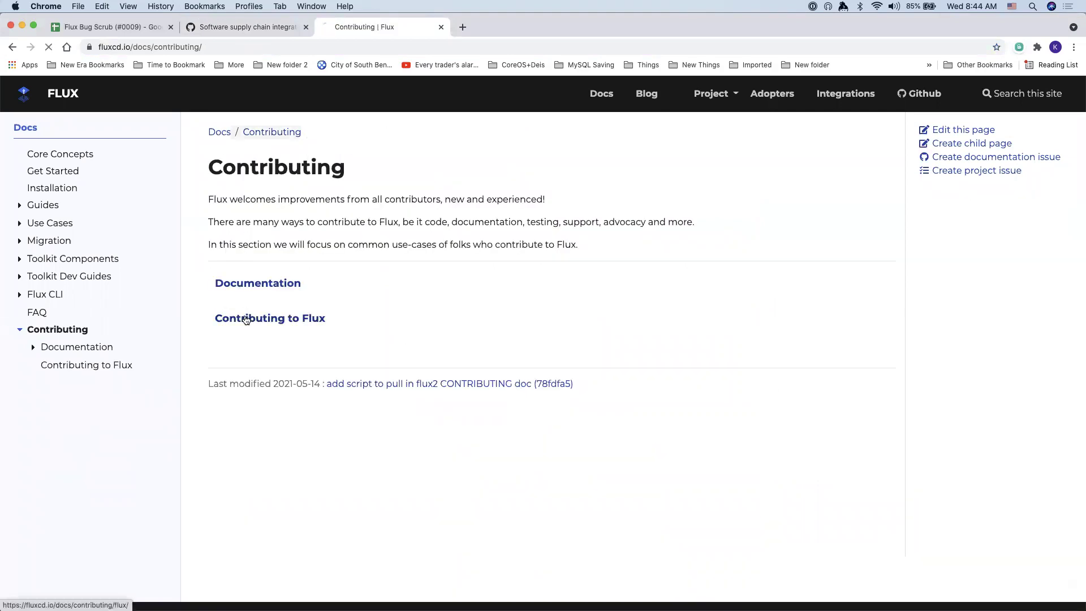
scroll(234, 351, "down", 1)
scroll(234, 351, "down", 8)
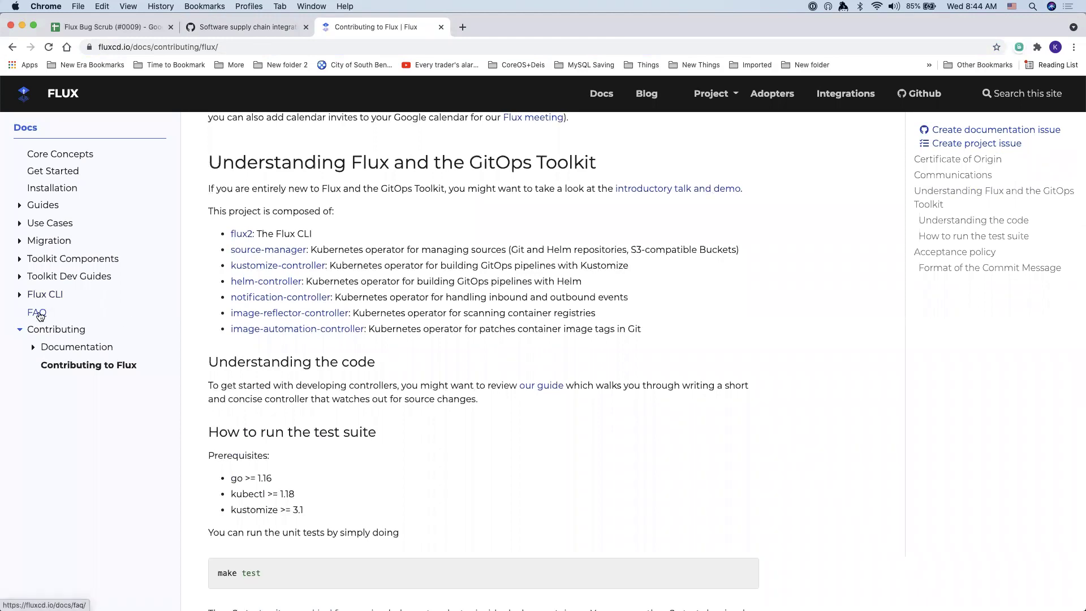
Go to the Flux home page, open the project's Community page, and look through its meetings and communication sections
left_click(67, 92)
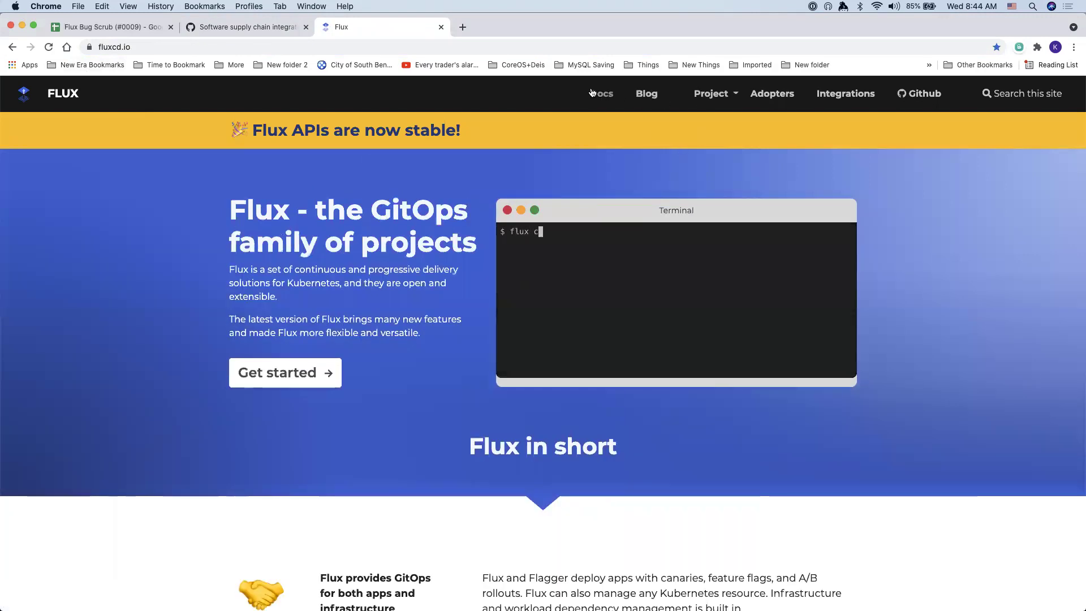
scroll(340, 255, "down", 1)
scroll(340, 256, "up", 1)
left_click(711, 95)
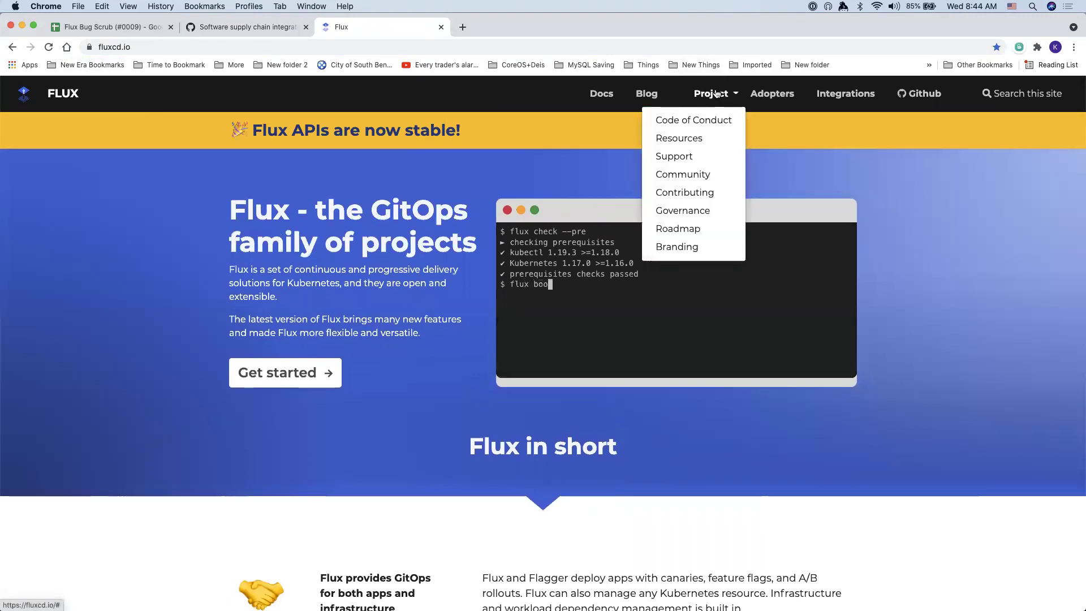
left_click(684, 175)
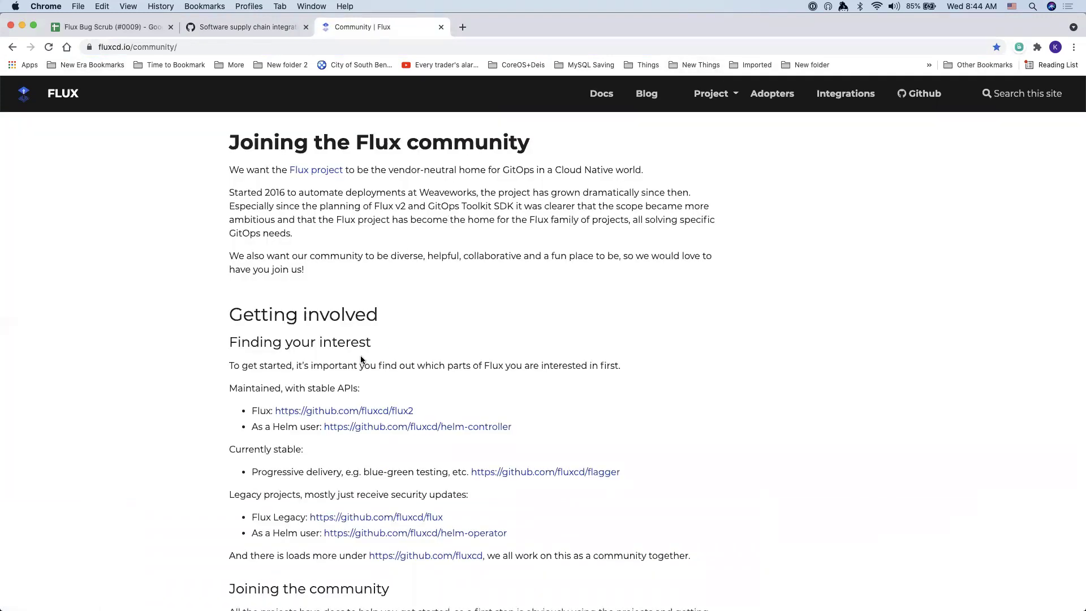
scroll(361, 355, "down", 2)
scroll(360, 355, "down", 10)
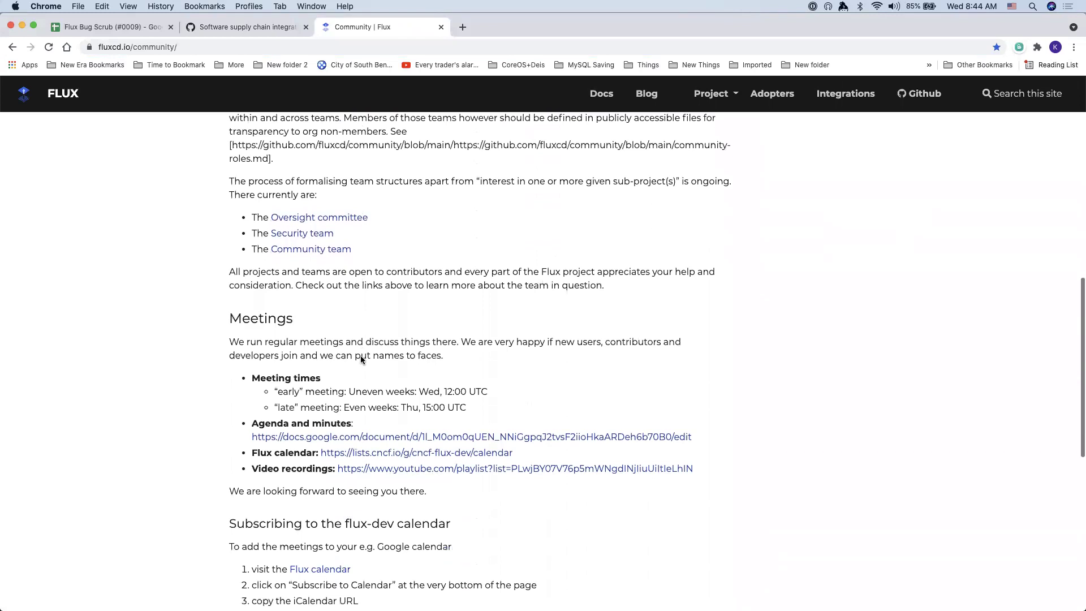
scroll(361, 356, "down", 3)
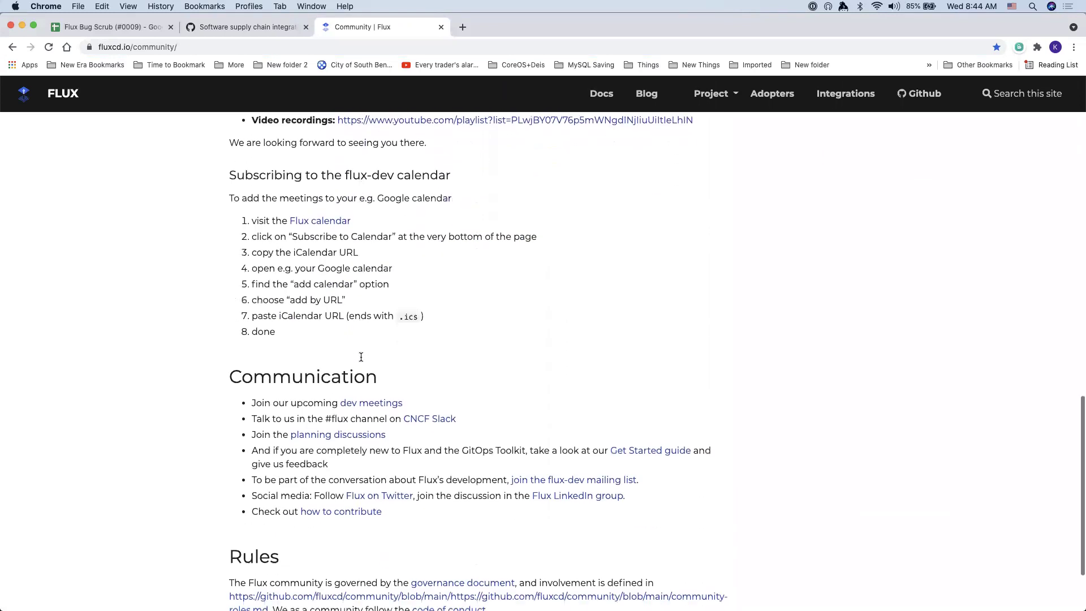
Open the project's Support page and find the table of inquiry forms and their venues
left_click(711, 104)
left_click(683, 156)
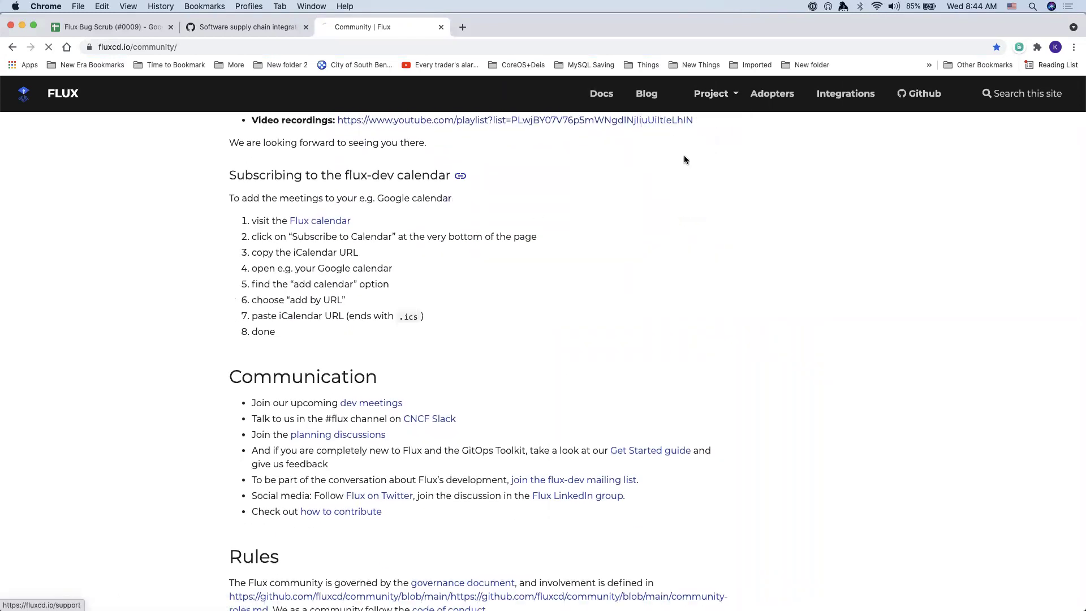
scroll(383, 308, "down", 5)
scroll(387, 316, "up", 4)
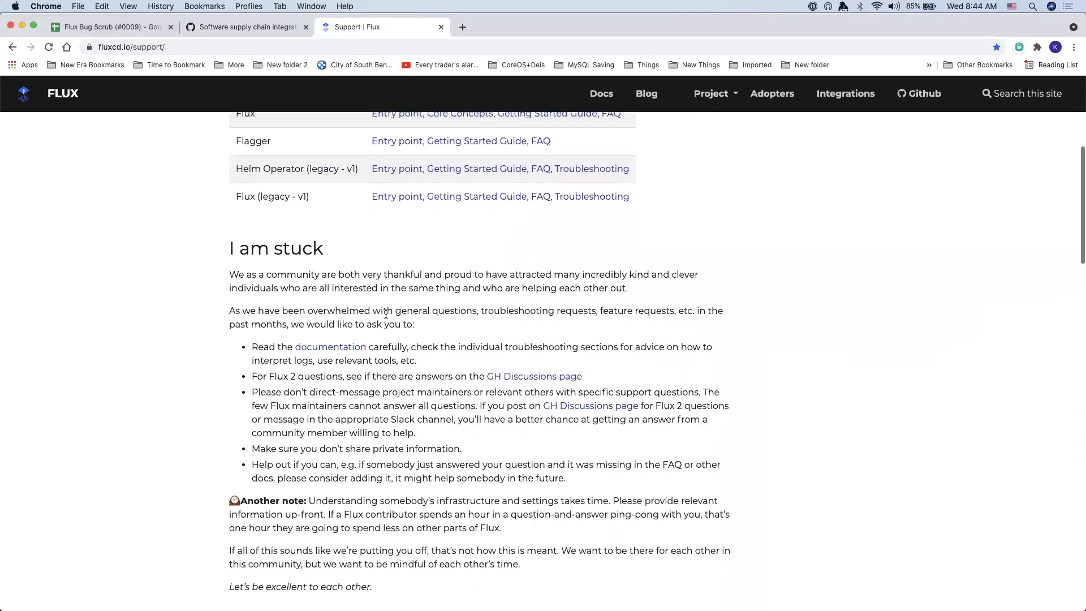
scroll(386, 317, "down", 7)
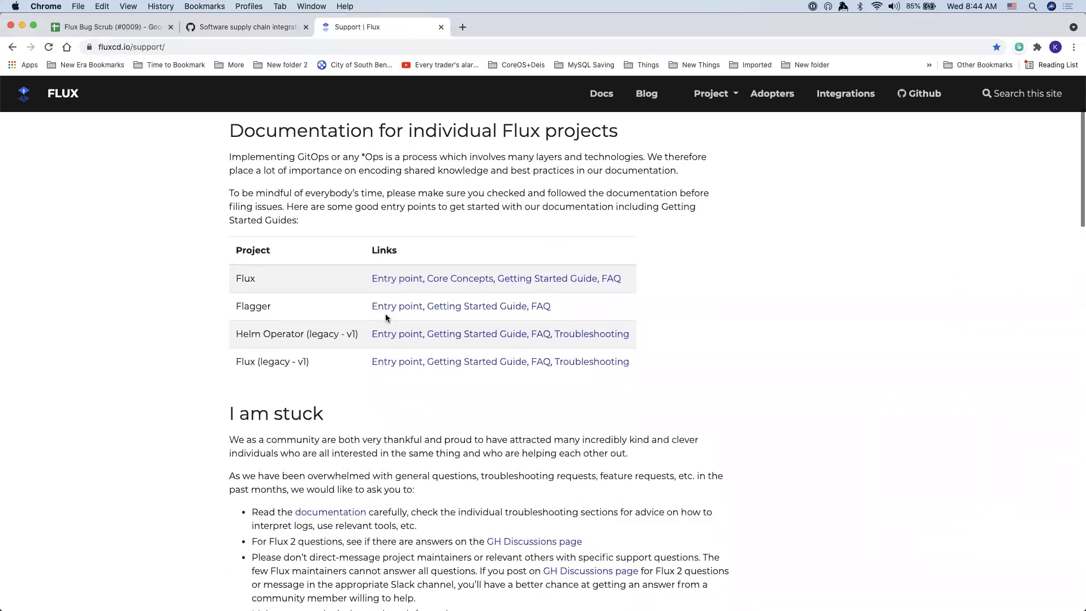
scroll(386, 314, "down", 7)
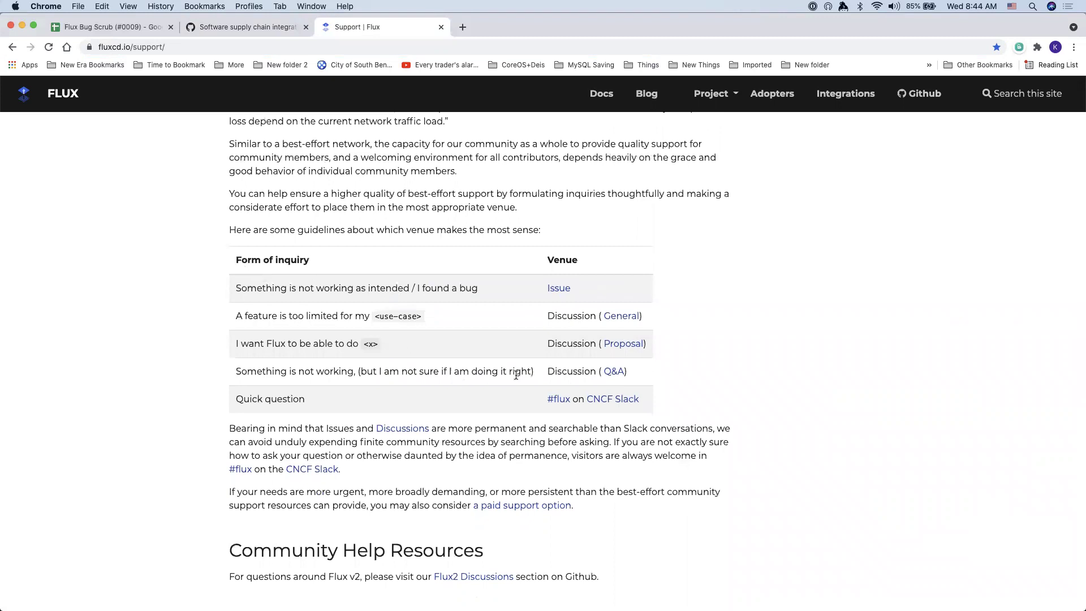
Review which venue suits each form of inquiry, including bugs and features too limited for a use case
left_click_drag(237, 292, 482, 290)
left_click(483, 289)
left_click_drag(246, 319, 441, 318)
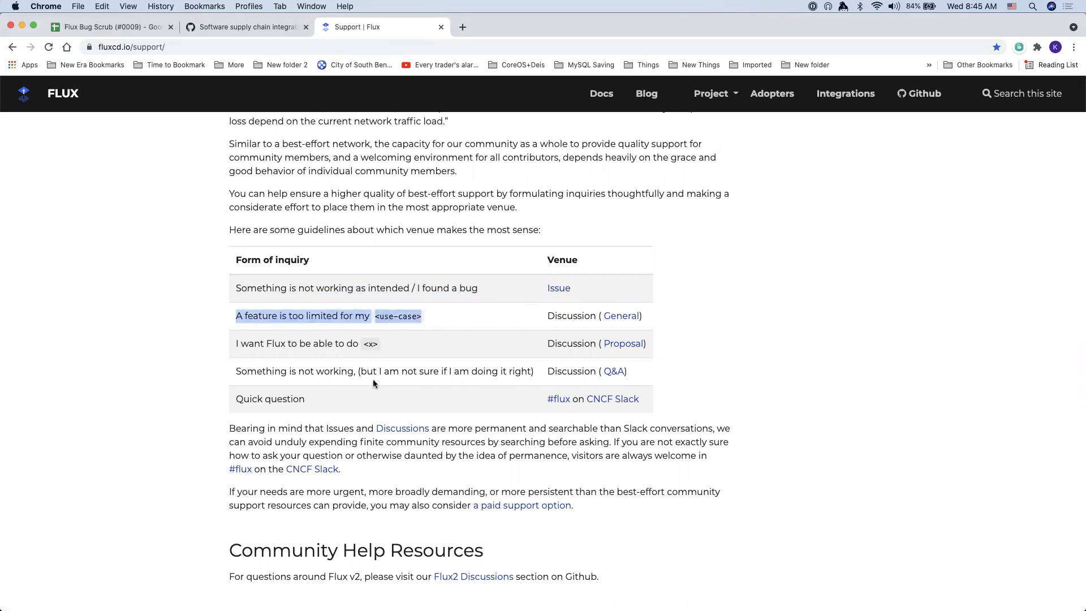
left_click(603, 316)
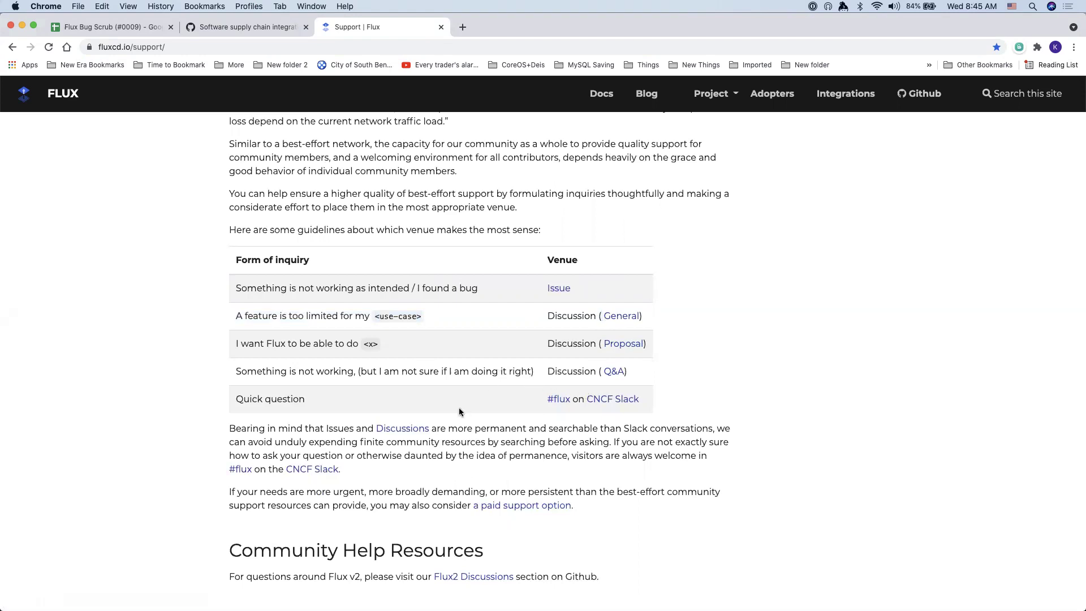
scroll(459, 407, "down", 5)
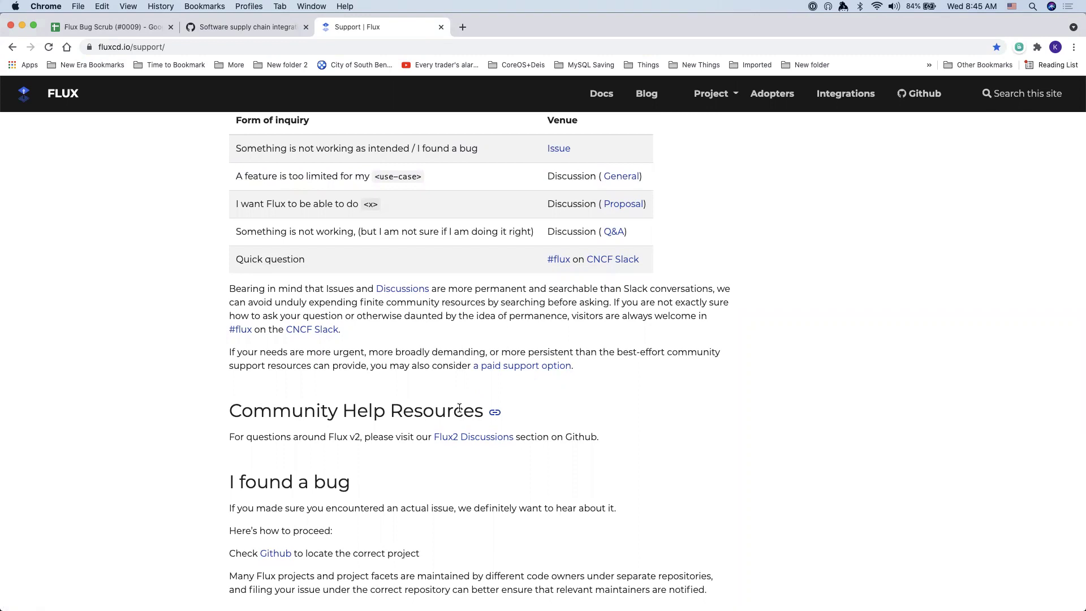
Return to the Software supply chain integration discussion #464 and review the question
left_click(244, 27)
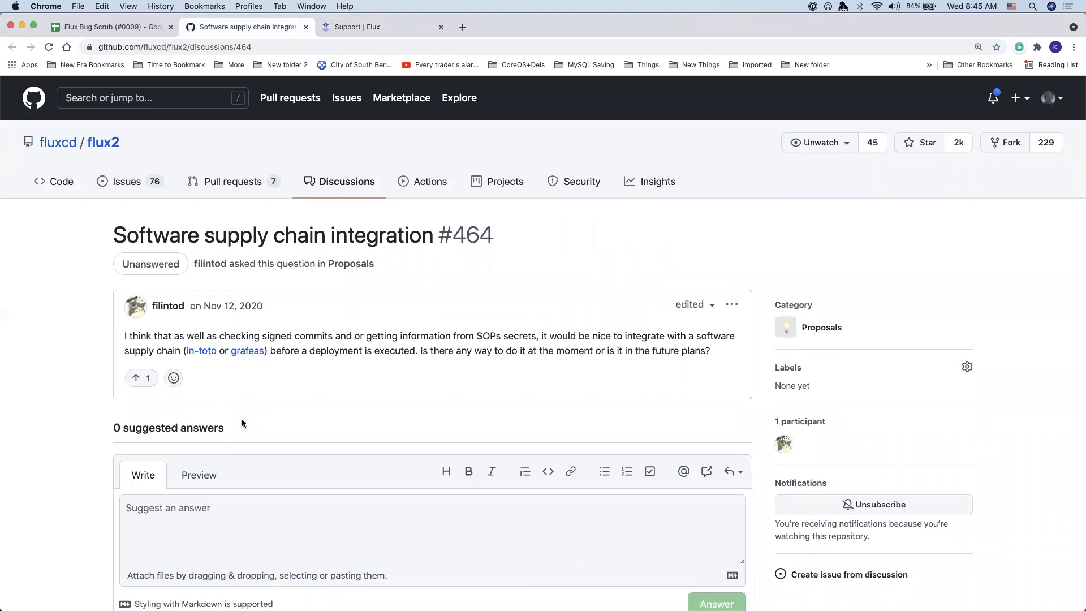
scroll(241, 422, "down", 2)
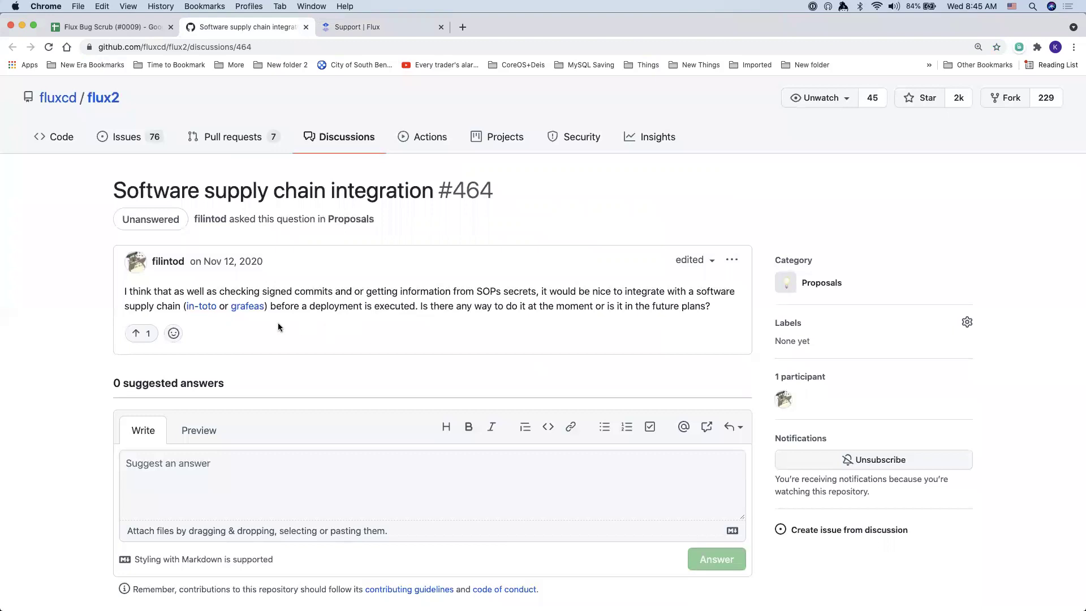
Open the in-toto and grafeas links from discussion #464 and look through the in-toto home page
left_click(206, 310, "super")
left_click(244, 308, "super")
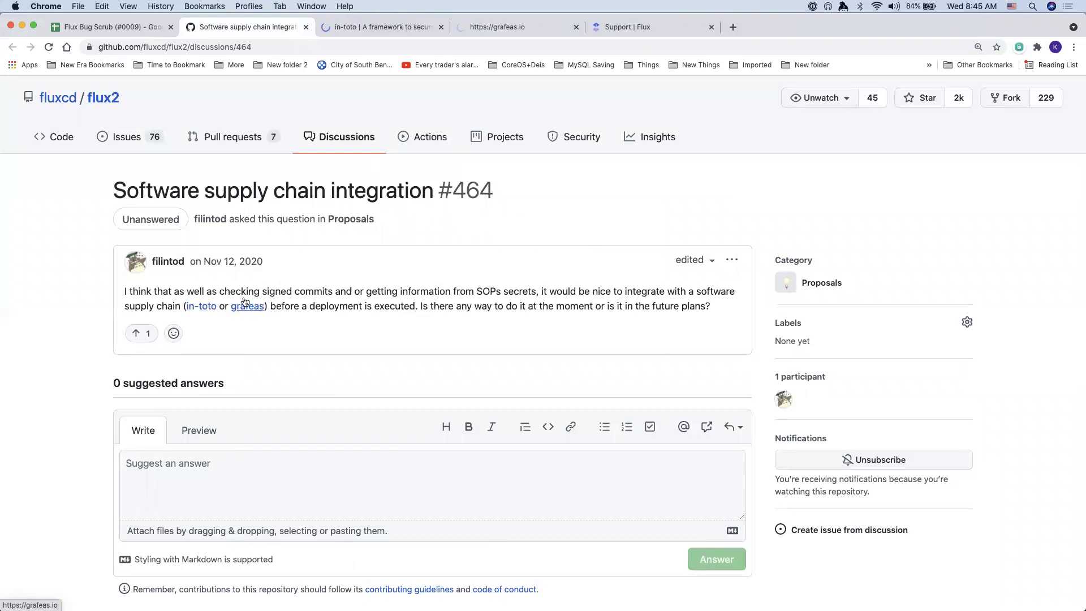
left_click(351, 28)
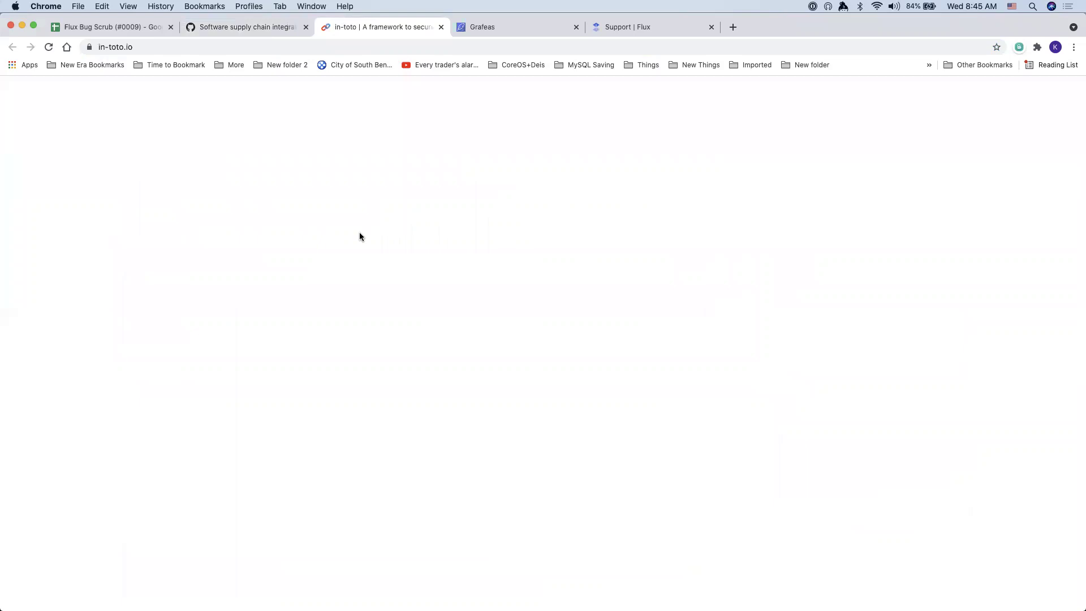
scroll(360, 236, "down", 6)
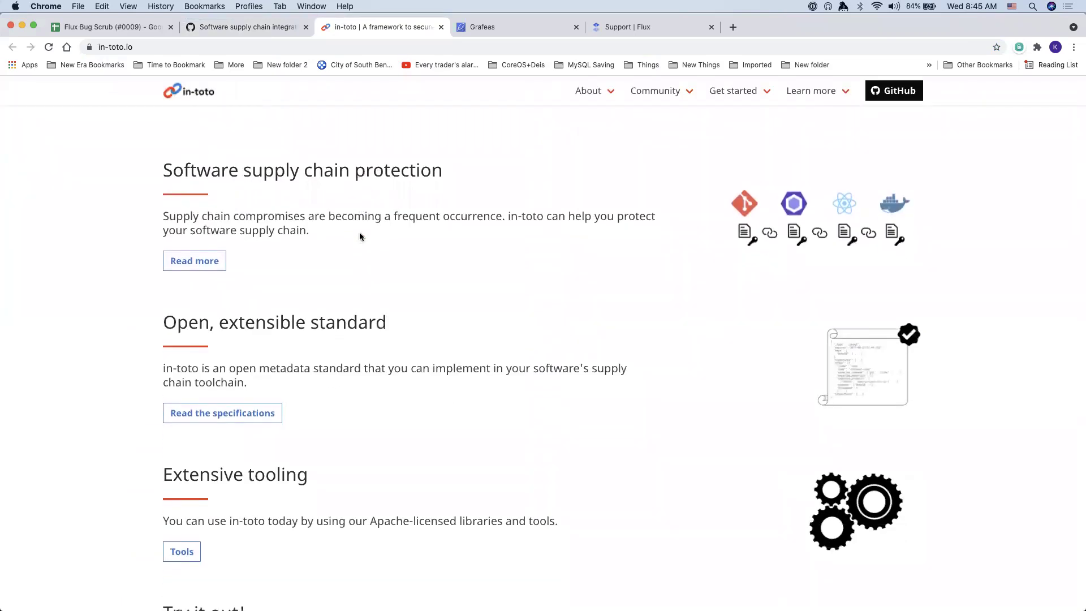
scroll(359, 236, "down", 4)
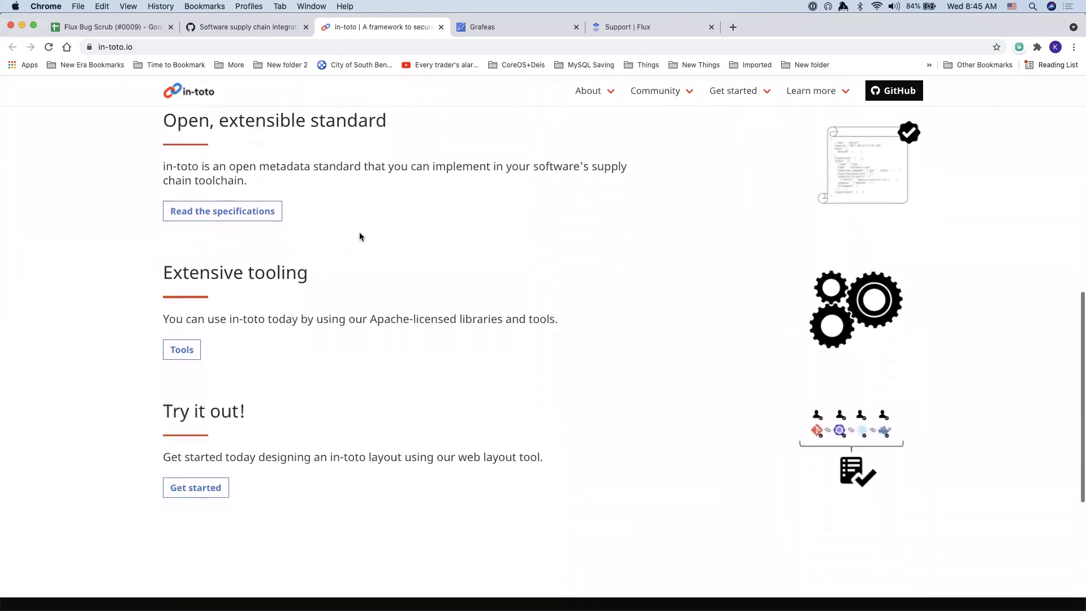
scroll(360, 237, "down", 1)
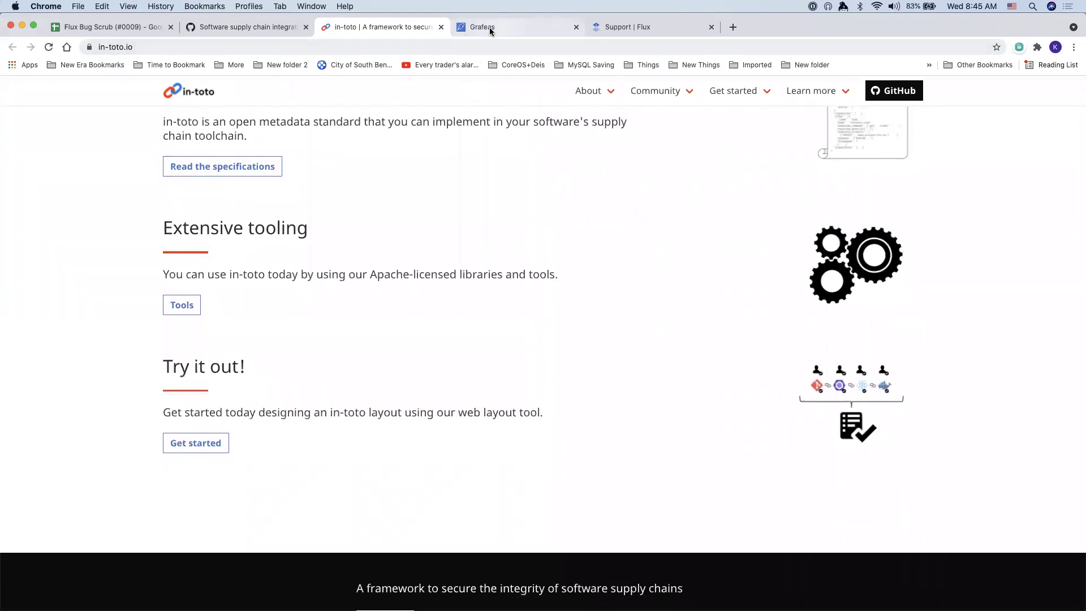
Review the Grafeas home page, from its software supply chain metadata section through to its closing resources
left_click(490, 30)
scroll(359, 270, "down", 7)
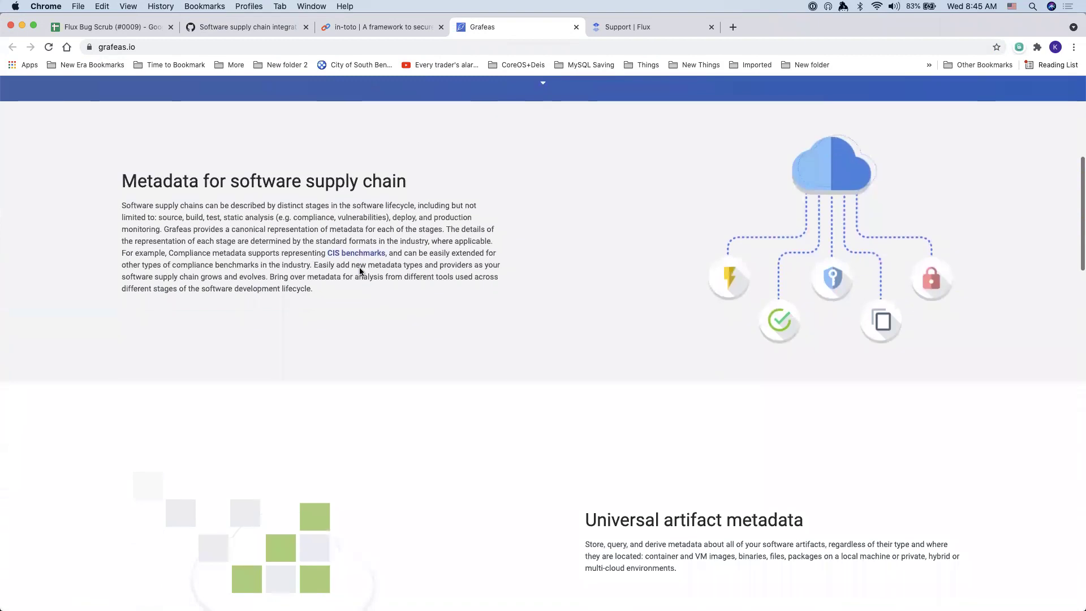
scroll(359, 271, "down", 7)
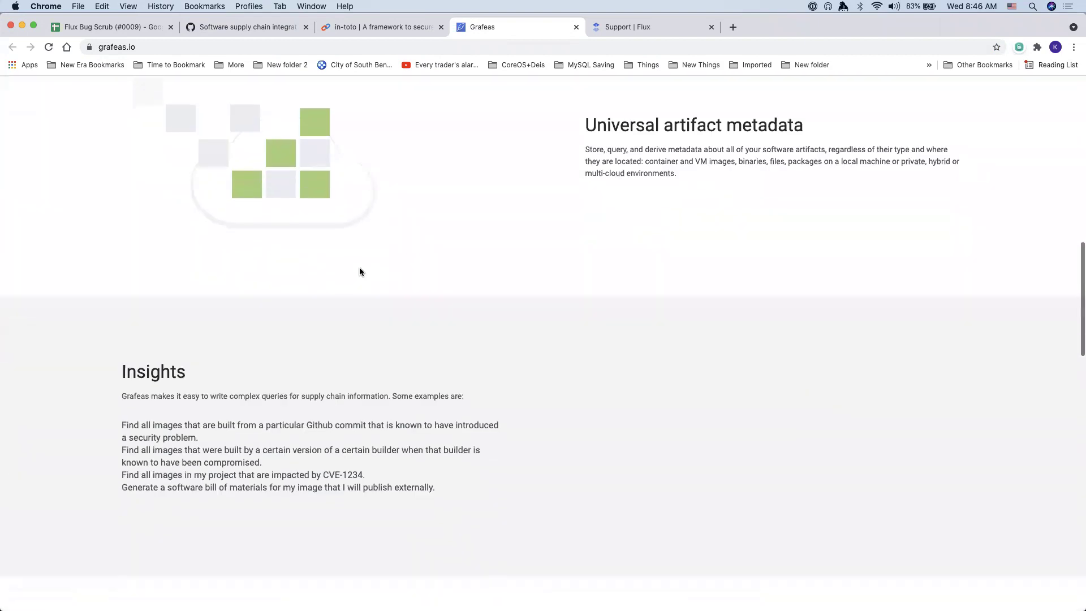
scroll(359, 271, "down", 6)
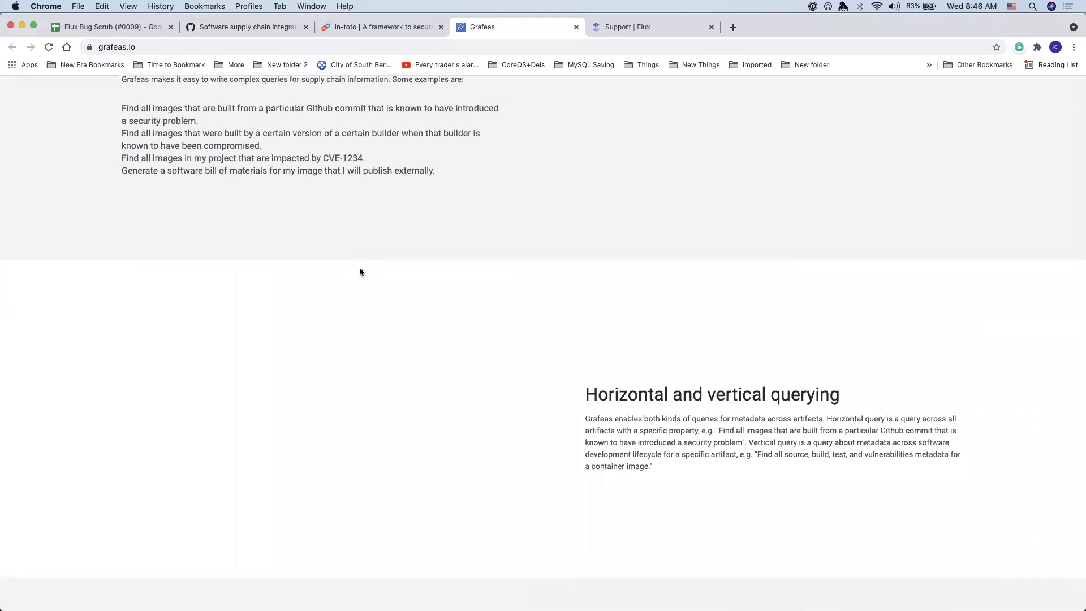
scroll(359, 268, "down", 9)
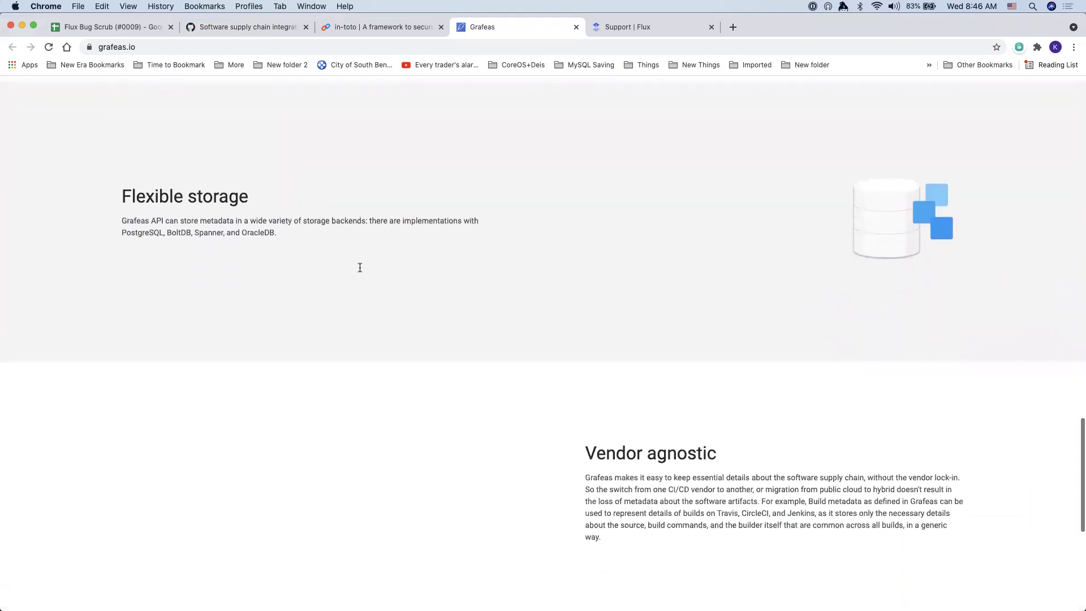
scroll(360, 269, "down", 3)
scroll(359, 272, "down", 3)
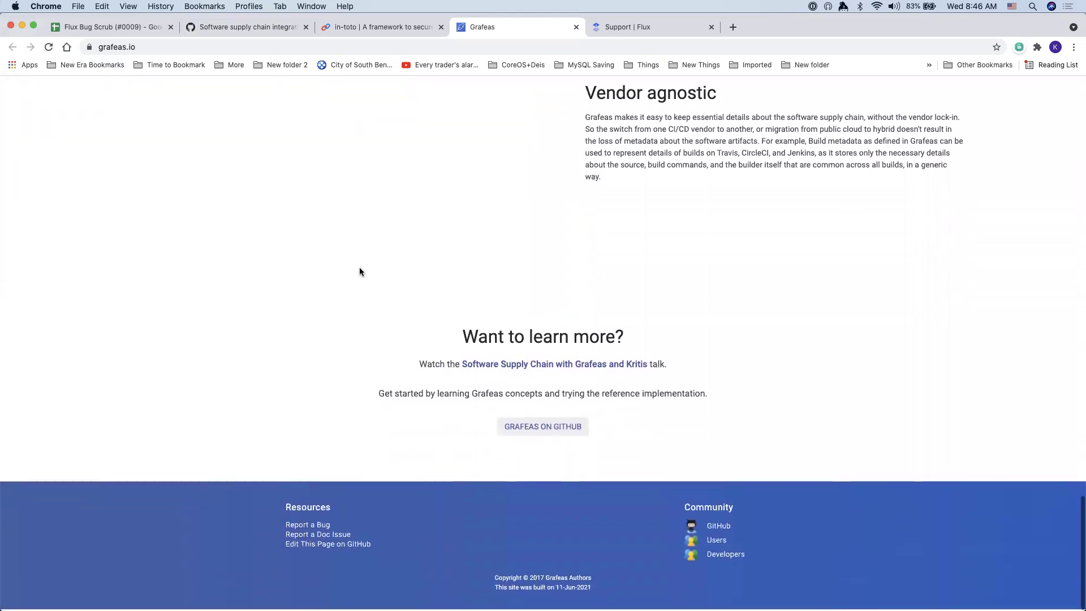
key("Home")
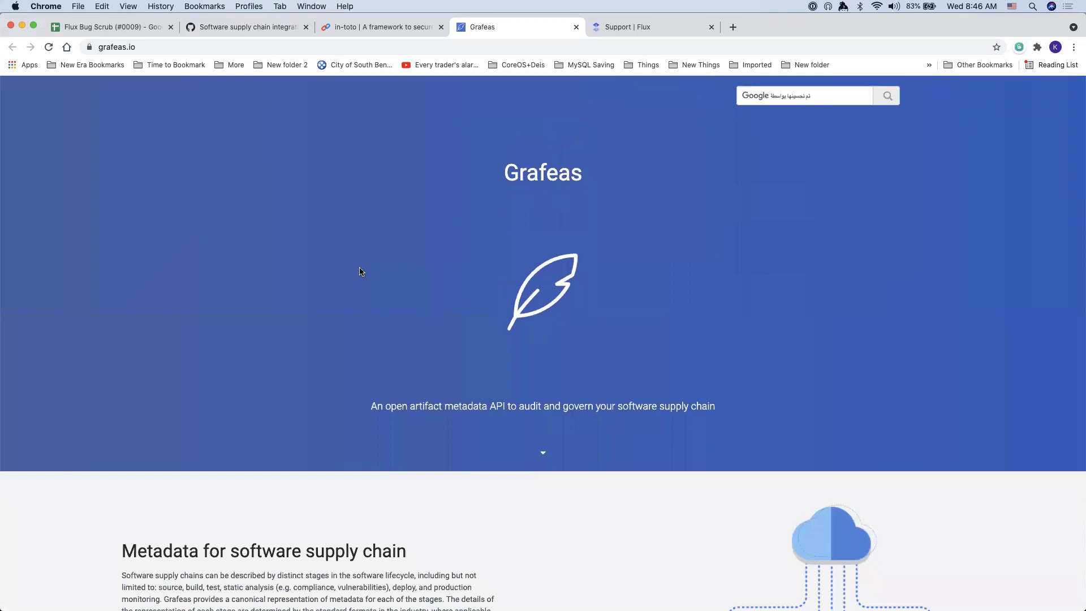
left_click(543, 456)
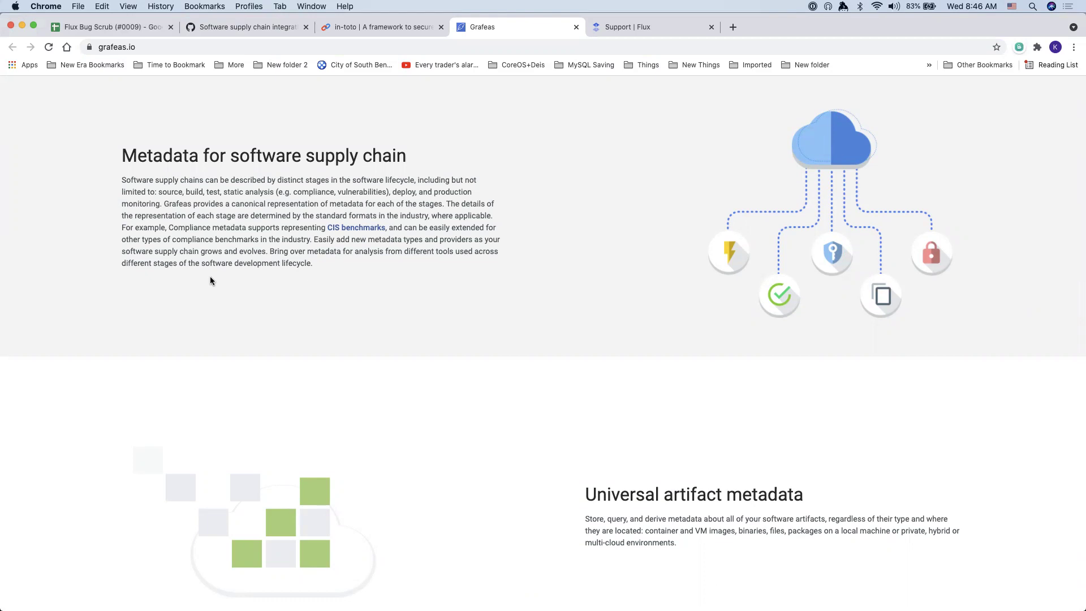
Mark discussion 464 with 🚫 as its read status in the Flux Bug Scrub sheet and return to the discussion
left_click(248, 27)
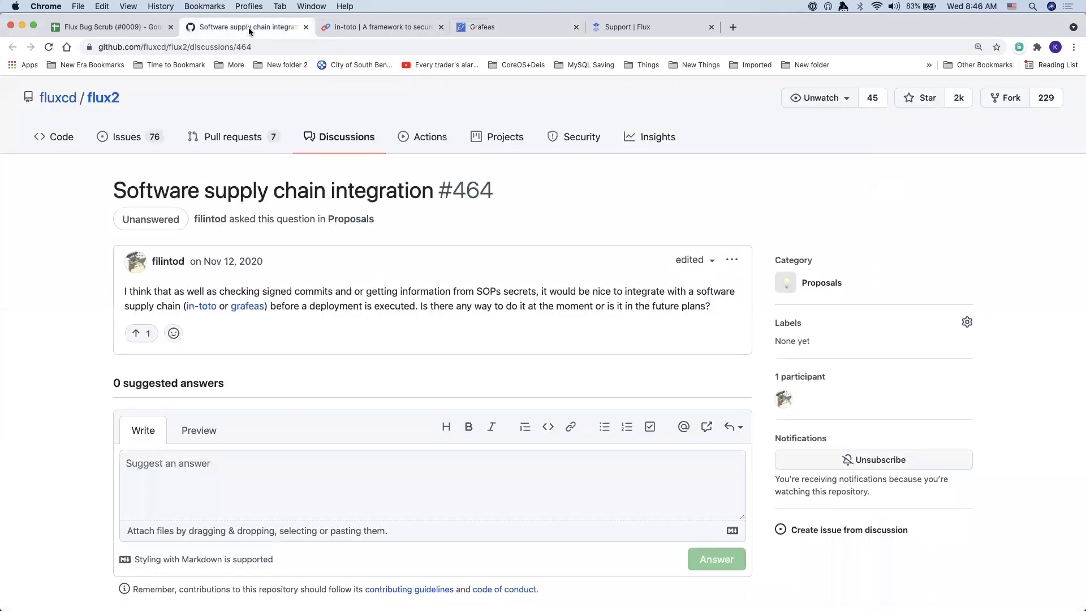
left_click(105, 28)
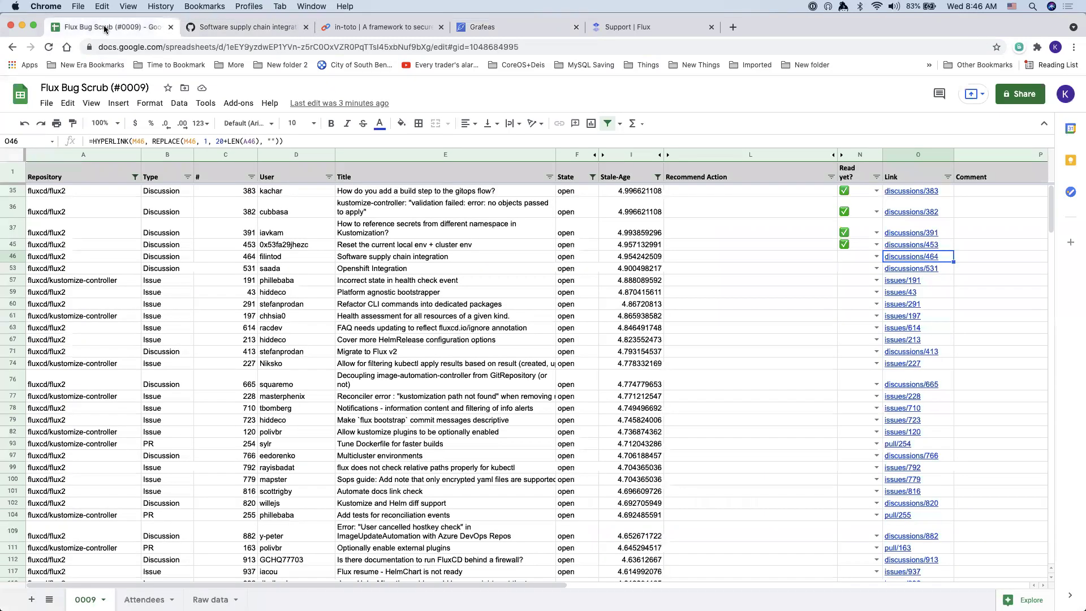
left_click(875, 256)
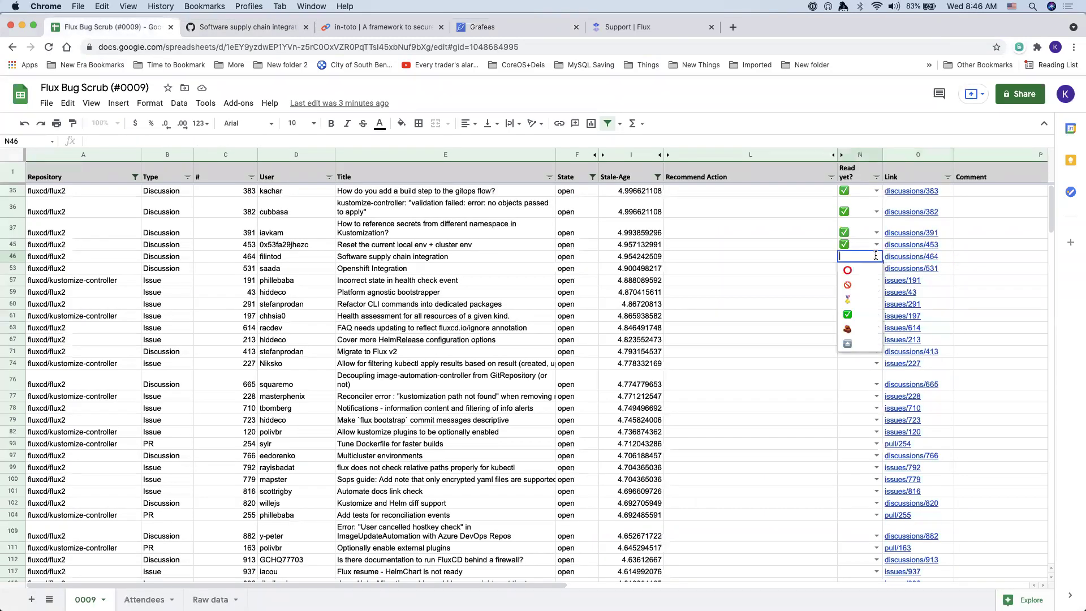
left_click(857, 291)
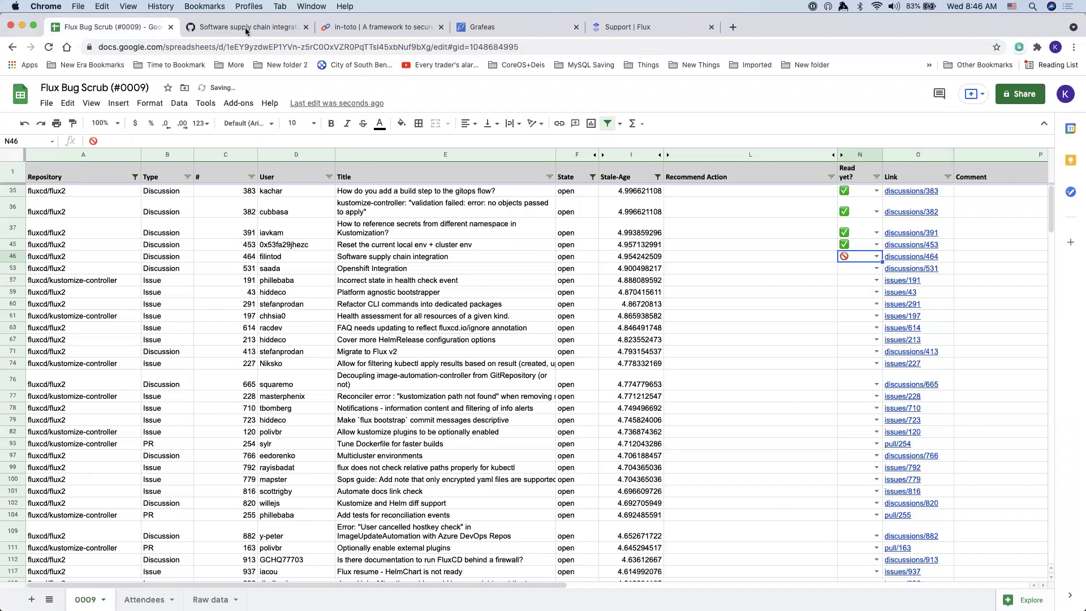
left_click(247, 28)
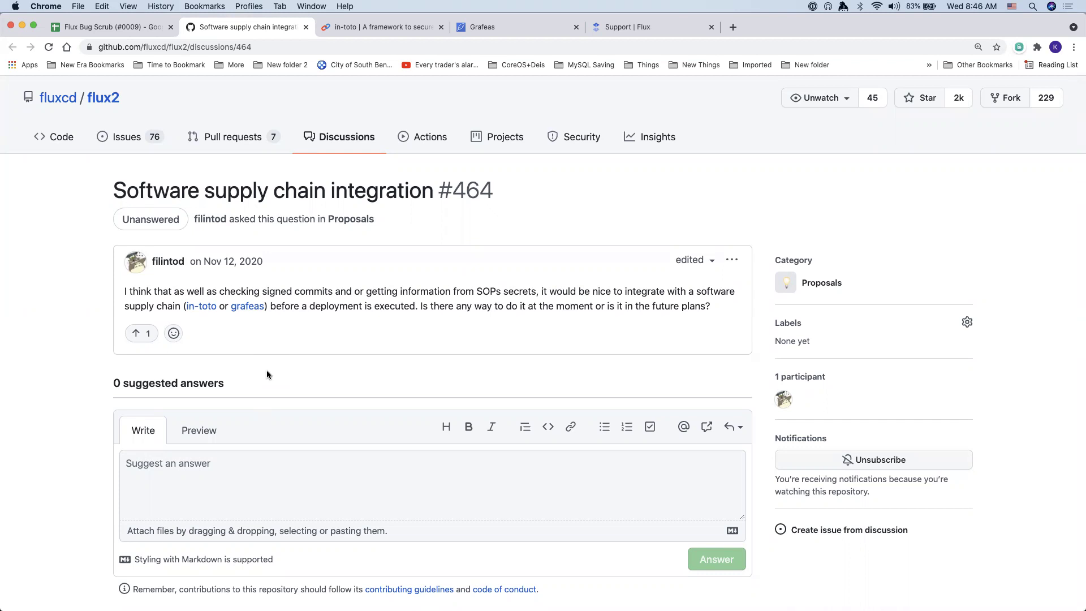
Search the web for "admission webhook" in a new window, review the results, and return to discussion #464
key("super+n")
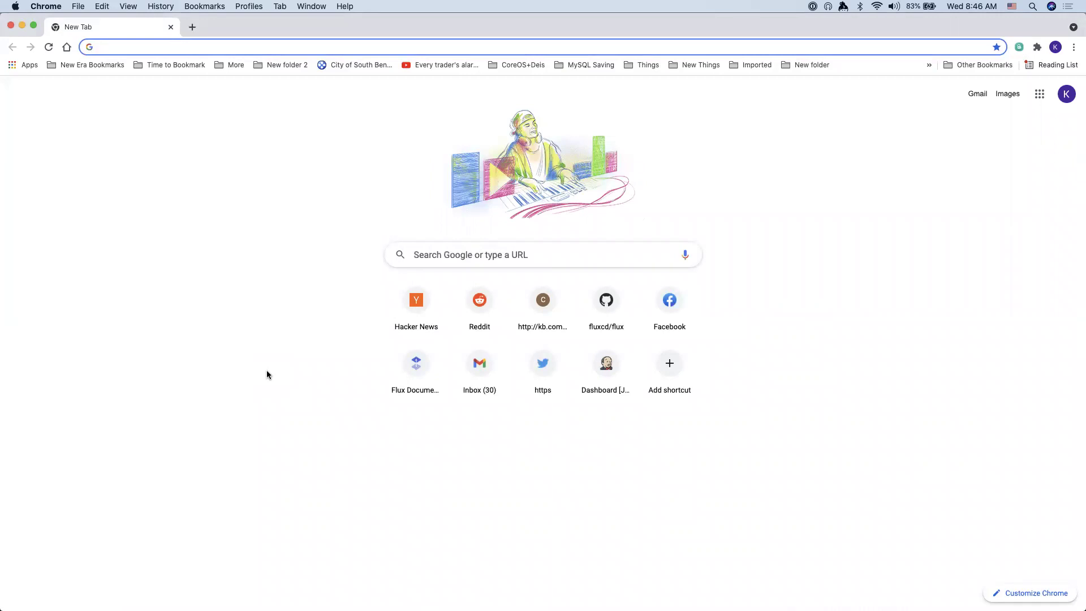
type("admission we")
key("Right")
key("Return")
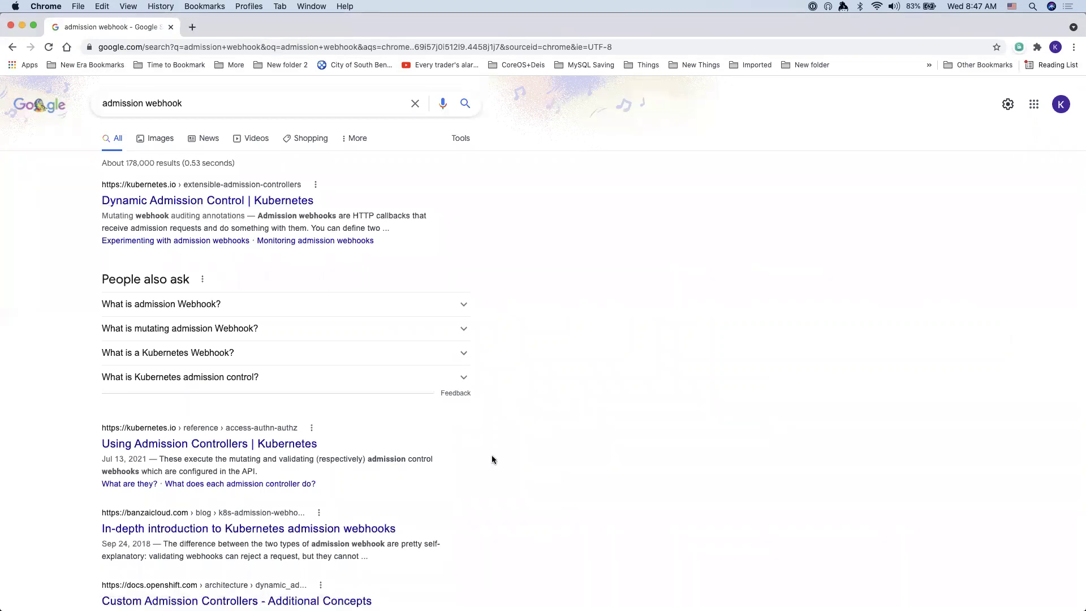
key("super+grave")
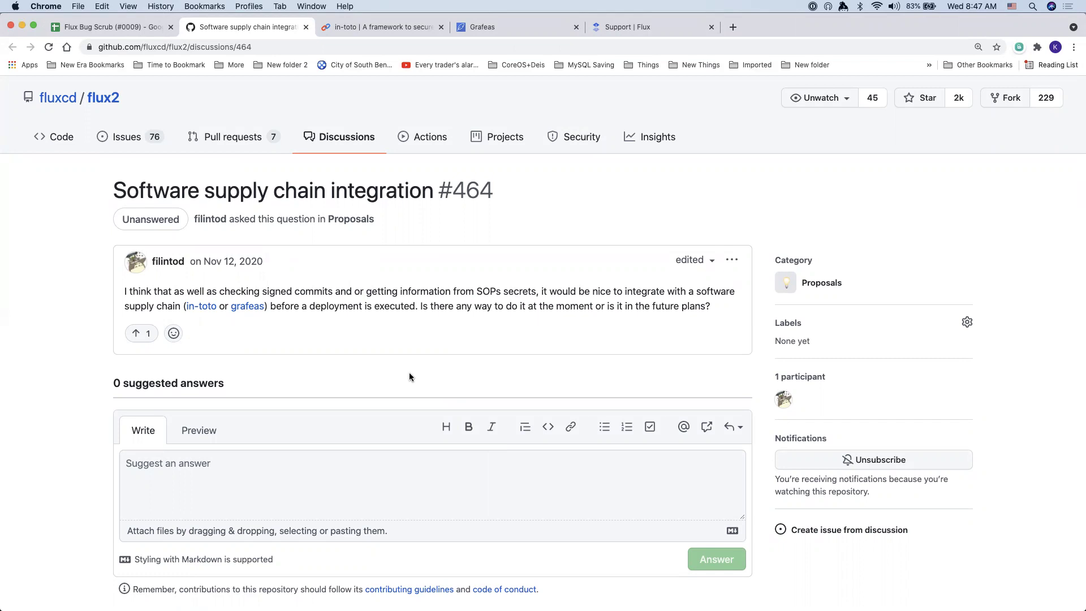
Check the Grafeas and in-toto pages again against the supply chain question
key("ctrl+Tab")
key("ctrl+Tab")
key("ctrl+Tab")
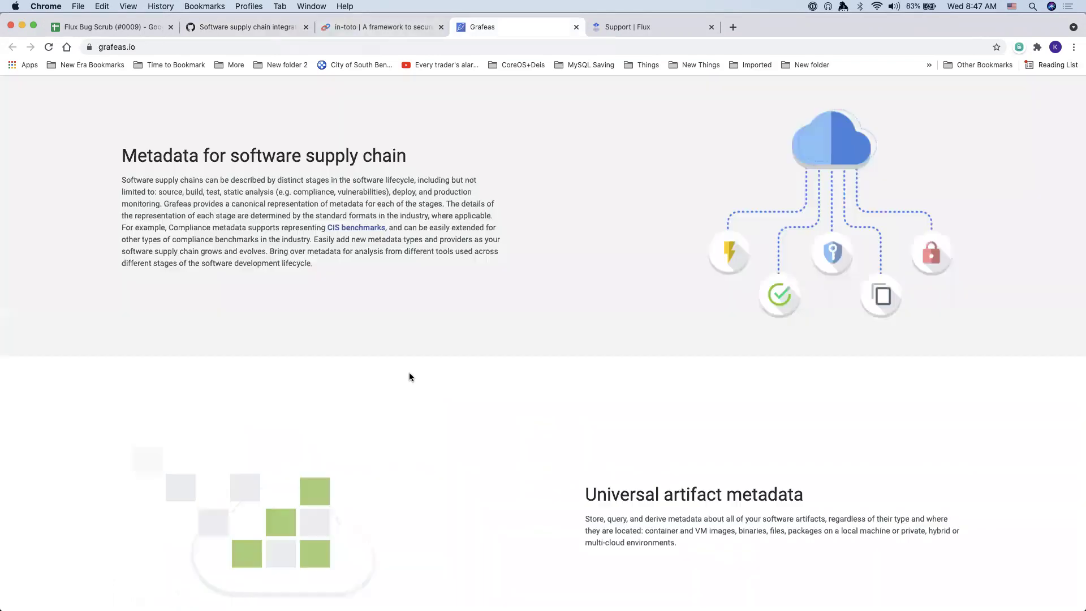
key("ctrl+shift+Tab")
key("ctrl+shift+Tab")
key("ctrl+Tab")
key("ctrl+shift+Tab")
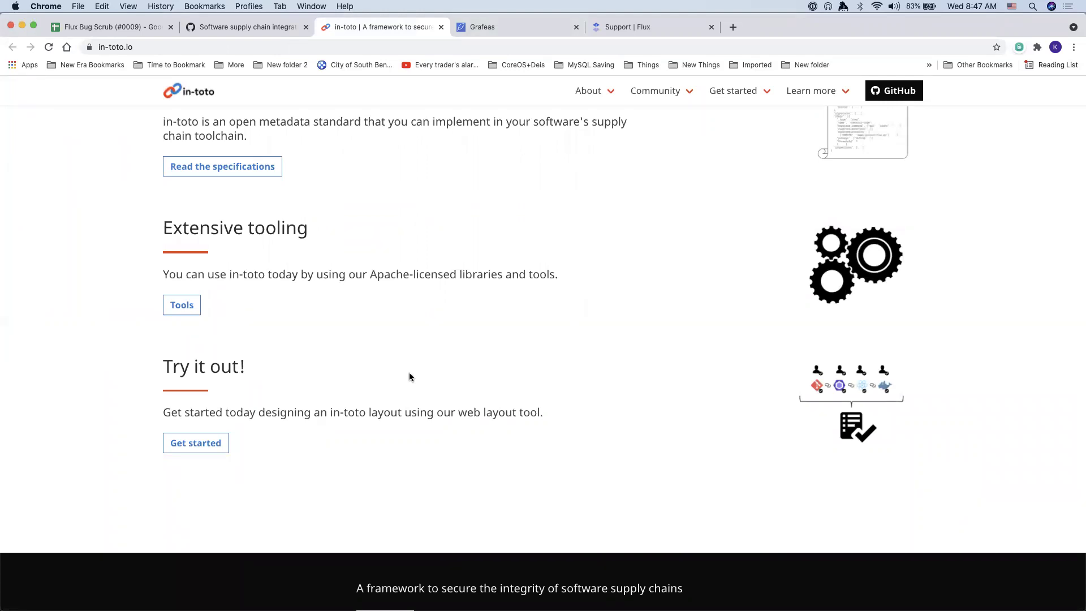
Begin an answer to discussion #464 with "I think the way to support that is with a Validating Admission Webhook,"
key("ctrl+shift+Tab")
scroll(409, 372, "down", 2)
left_click(389, 414)
type("I think the ")
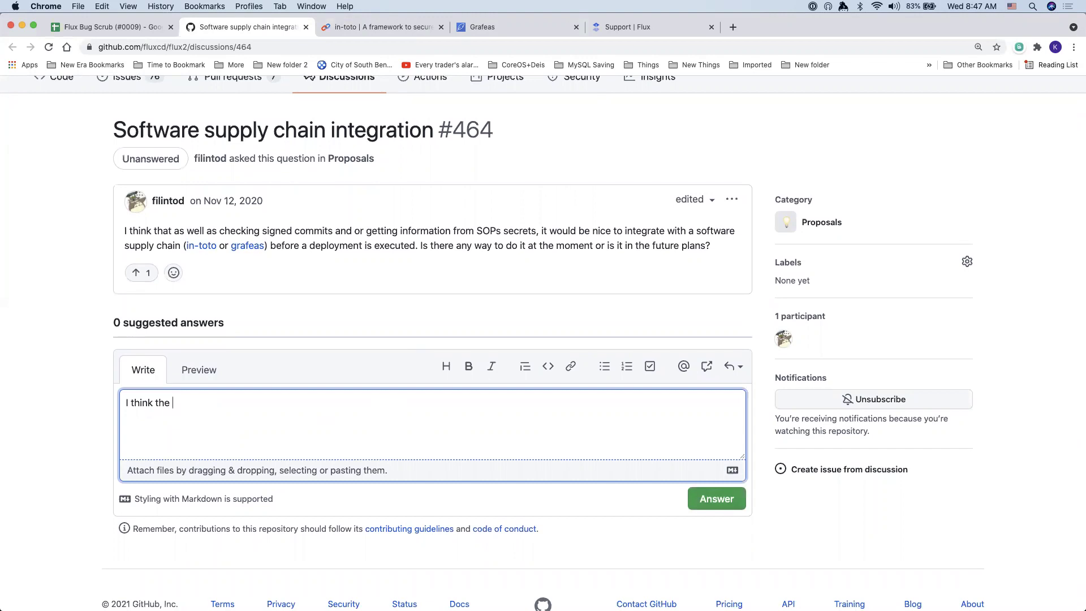
type("way to sup")
type("port that is with a ")
type("Validating")
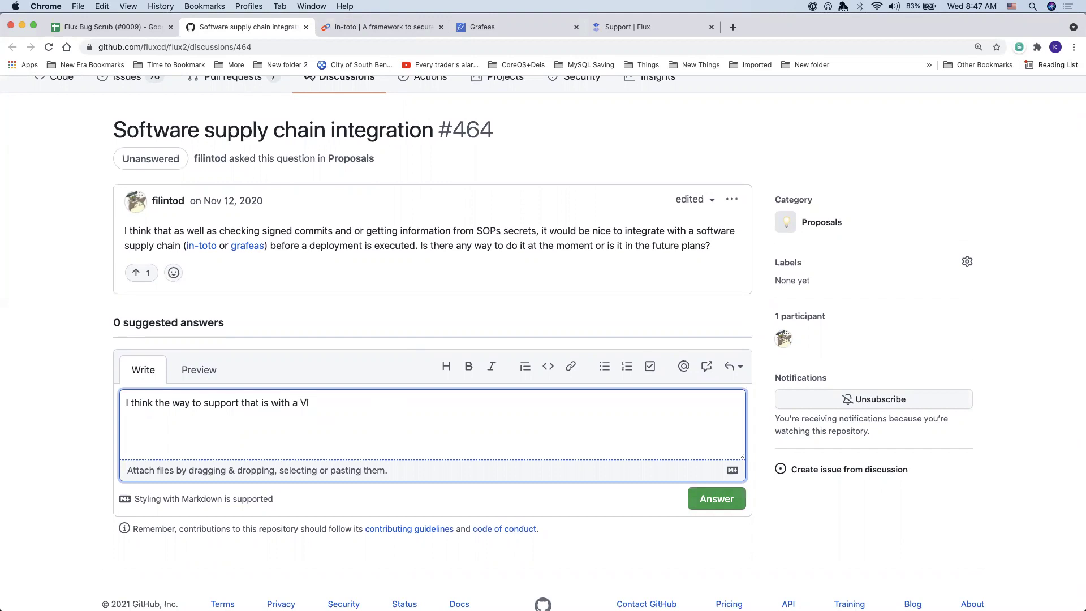
type(" Admission Webhook, ")
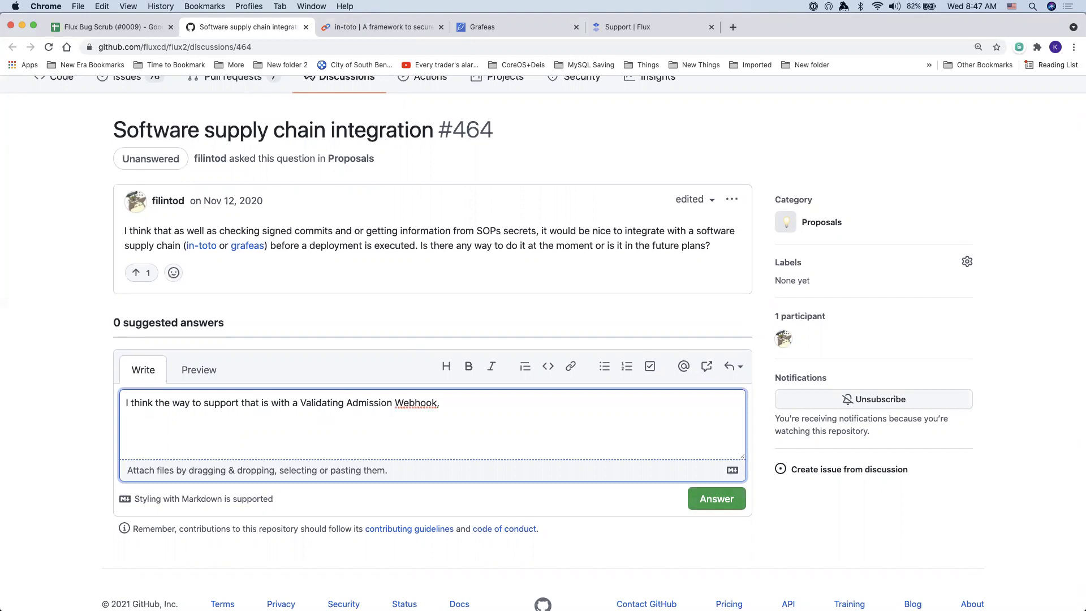
Finish the first paragraph with "I don't know if either software package includes that kind of thing." and start a new paragraph
type("I don't know if either sof")
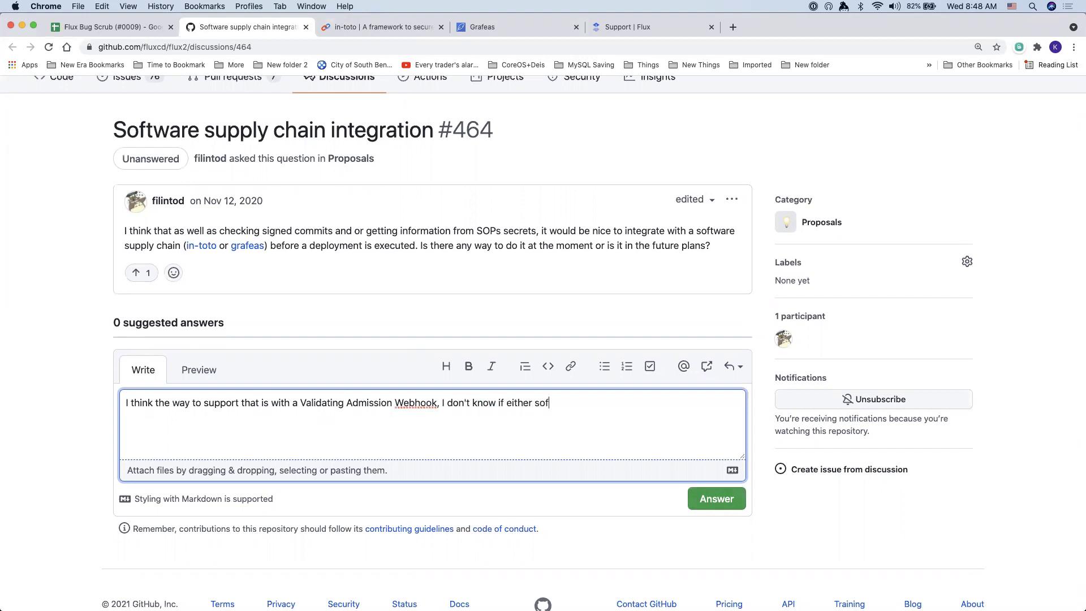
type("tware package includes that kind of thing.")
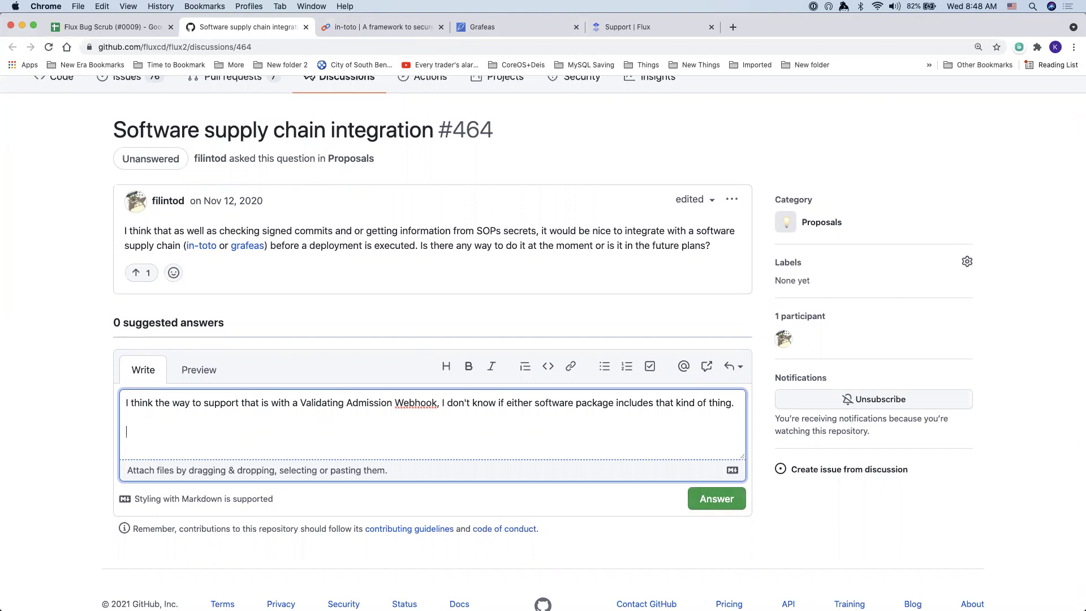
key("Return")
key("Return")
Write in the second paragraph "You would really like to validate the images before they get sent to the production cluster, so maybe"
type("You would really like to validate th")
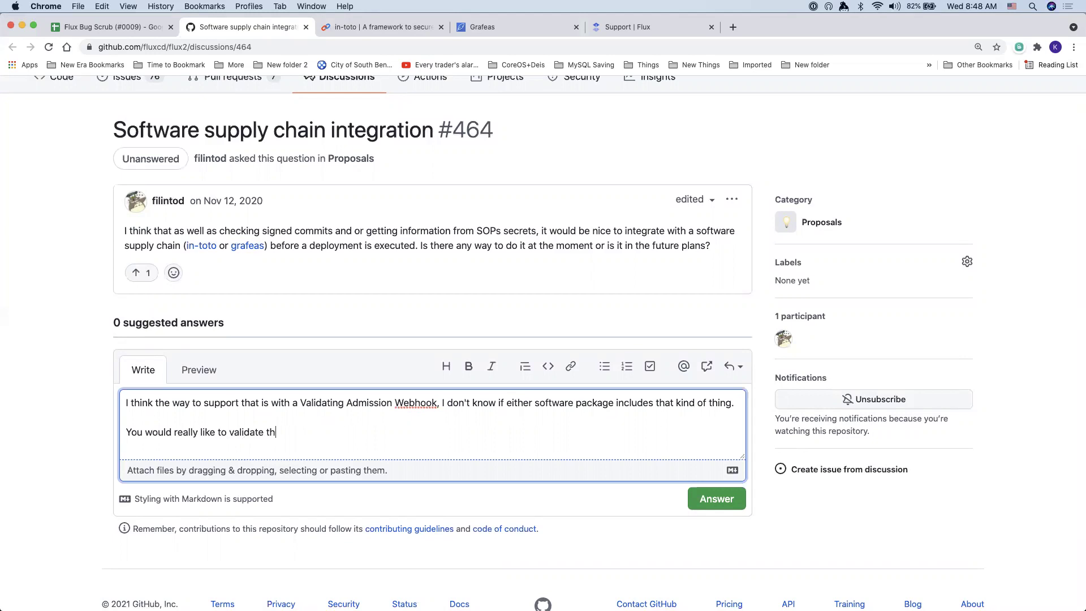
type("e images before they get sen")
type("t to ")
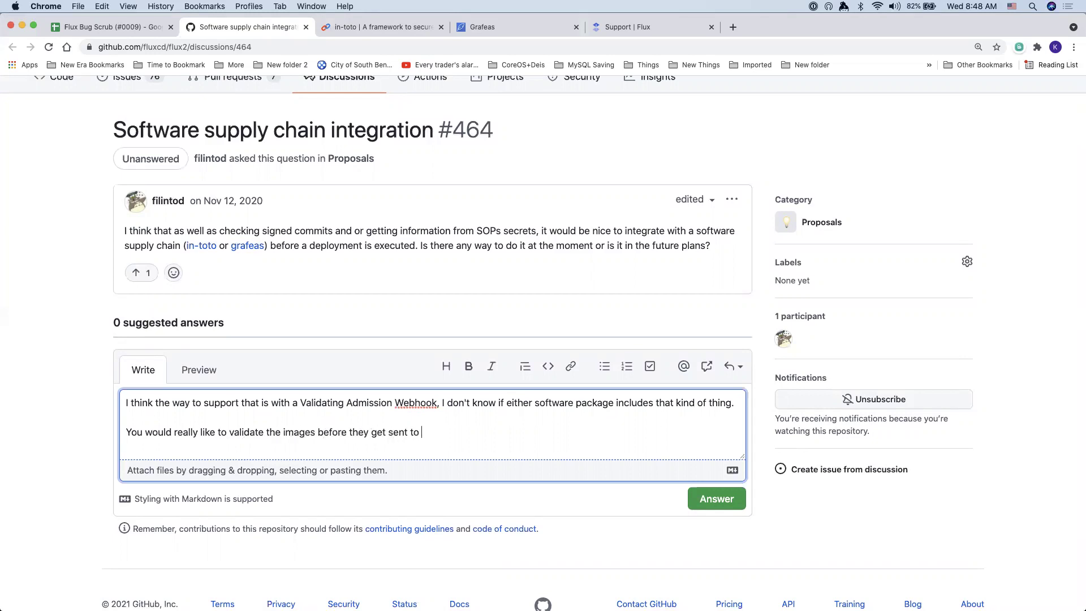
type("the production cluster, so maybe val")
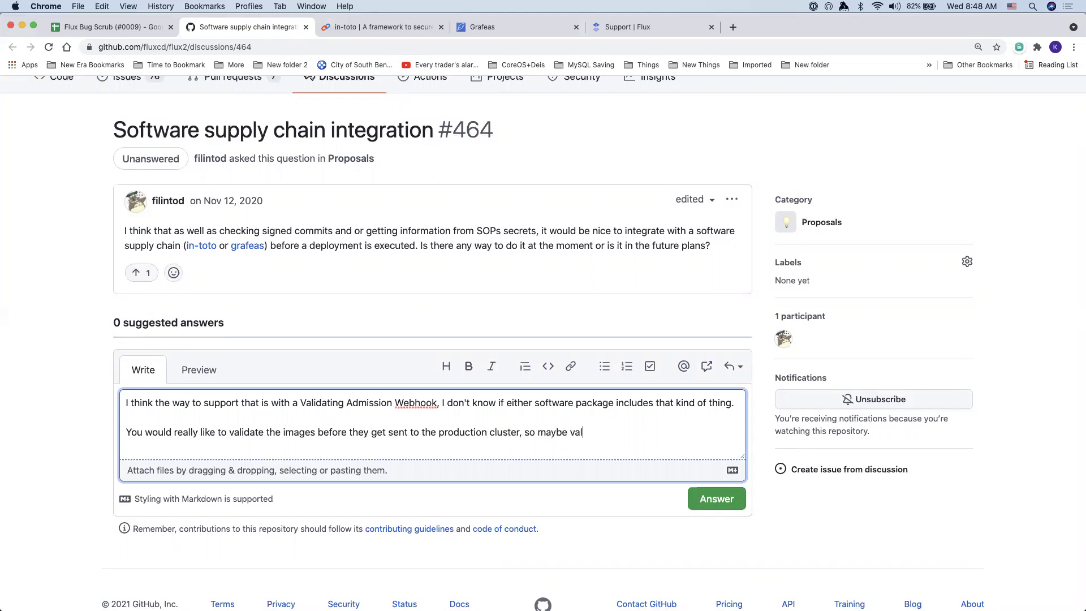
Complete the second paragraph's sentence with "validating admission webhooks in staging as well as production?"
type("idating admission webh")
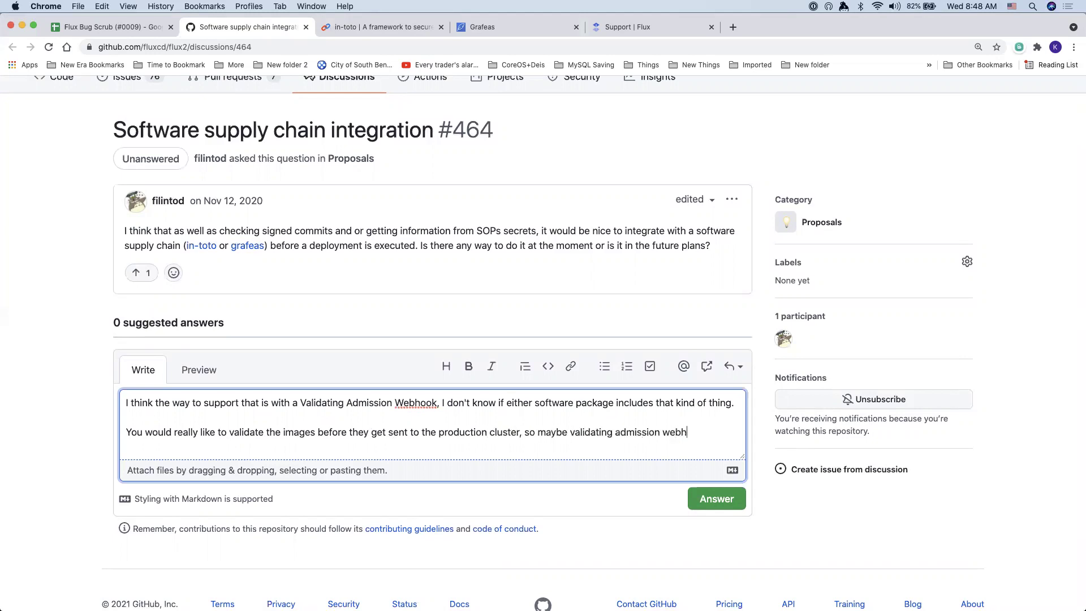
type("ooks in staging?")
key("BackSpace")
type("as well as production?")
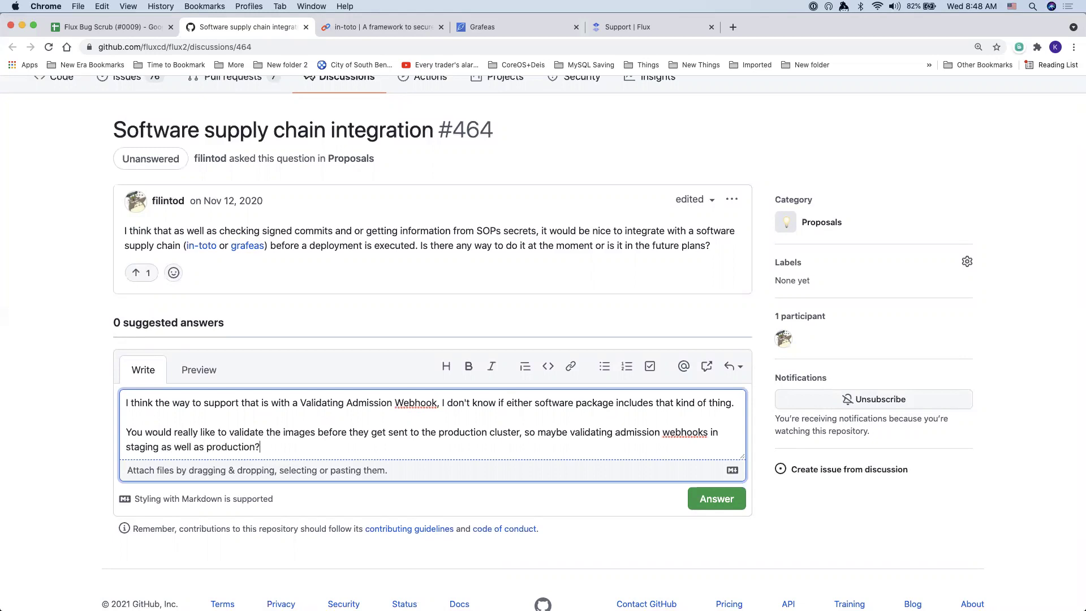
Insert "it would be a good idea to implement" before "validating admission webhooks" in the second paragraph
left_click(569, 432)
type("im")
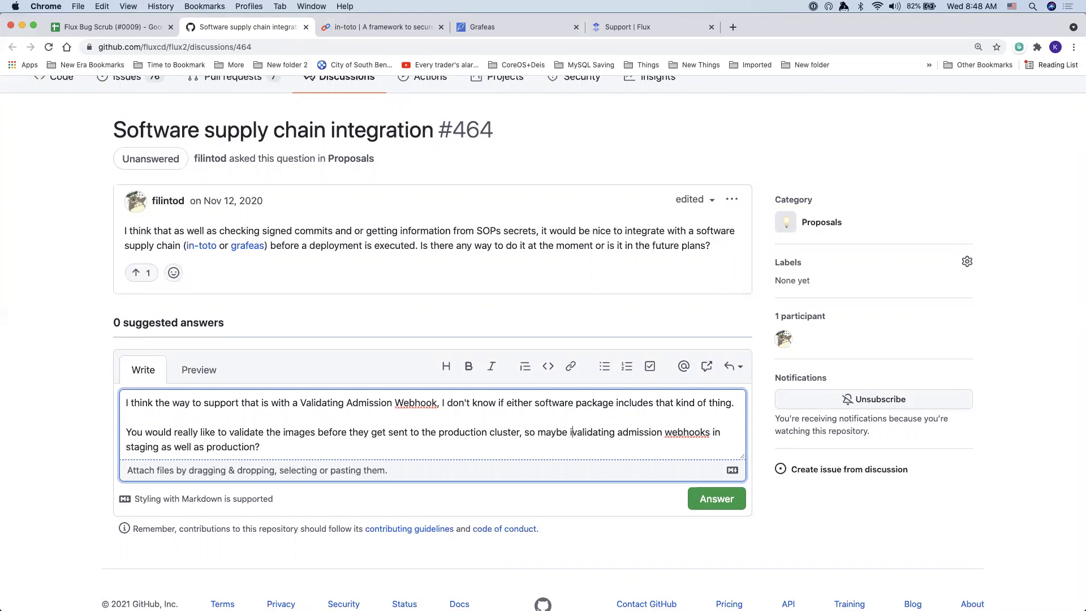
key("BackSpace")
type("t would be a goo")
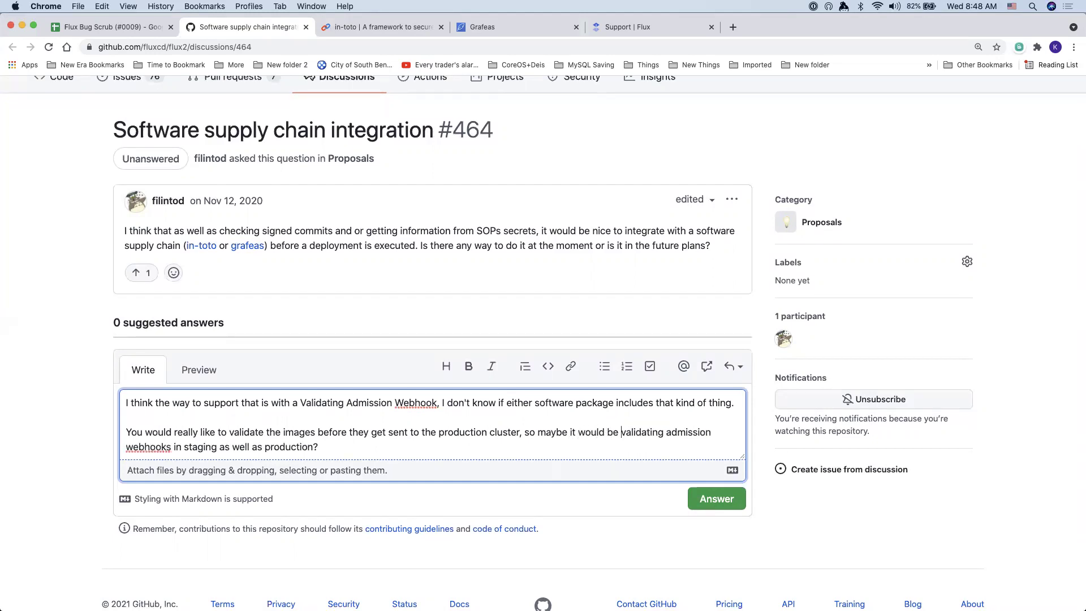
type("d idea to implement")
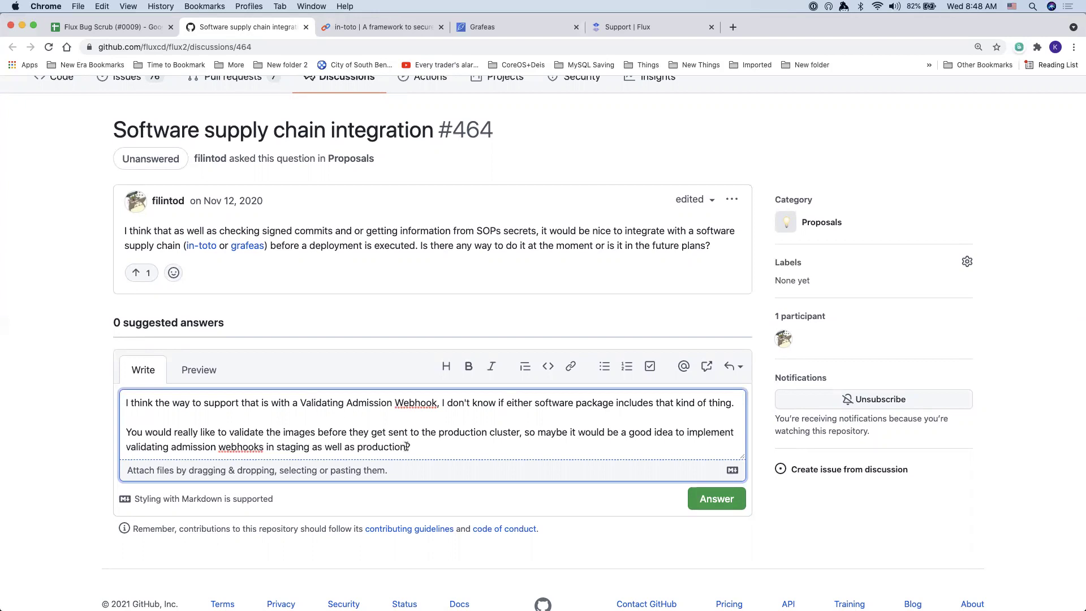
End the second paragraph with "I do not think there is any special support in Flux for this workflow today." and post the answer
left_click(465, 452)
type("I do not think there is any special supp")
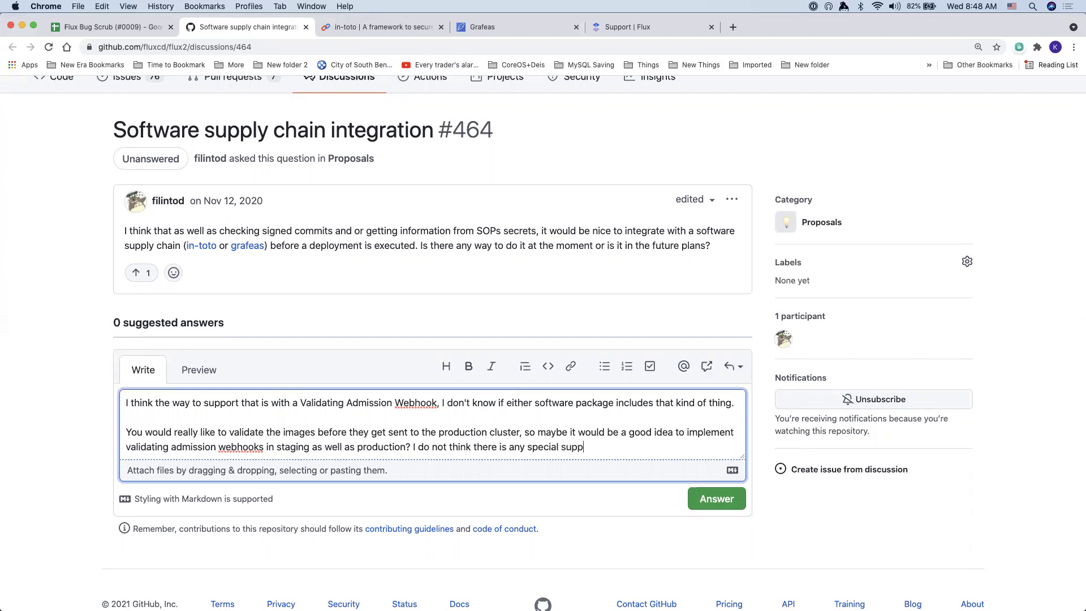
type("ort in Flux for this workflow today.")
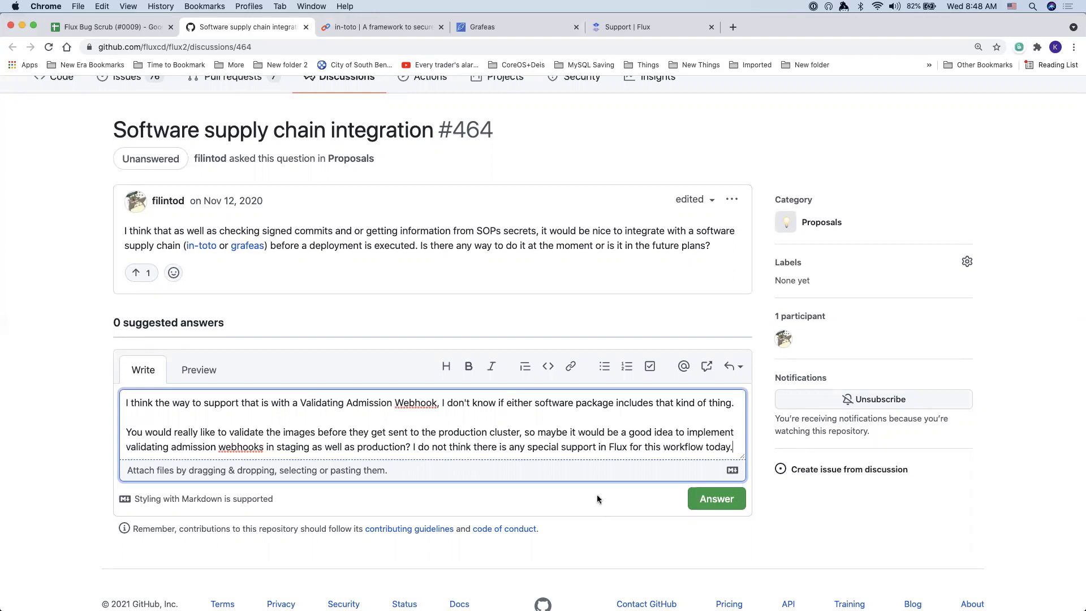
left_click(714, 496)
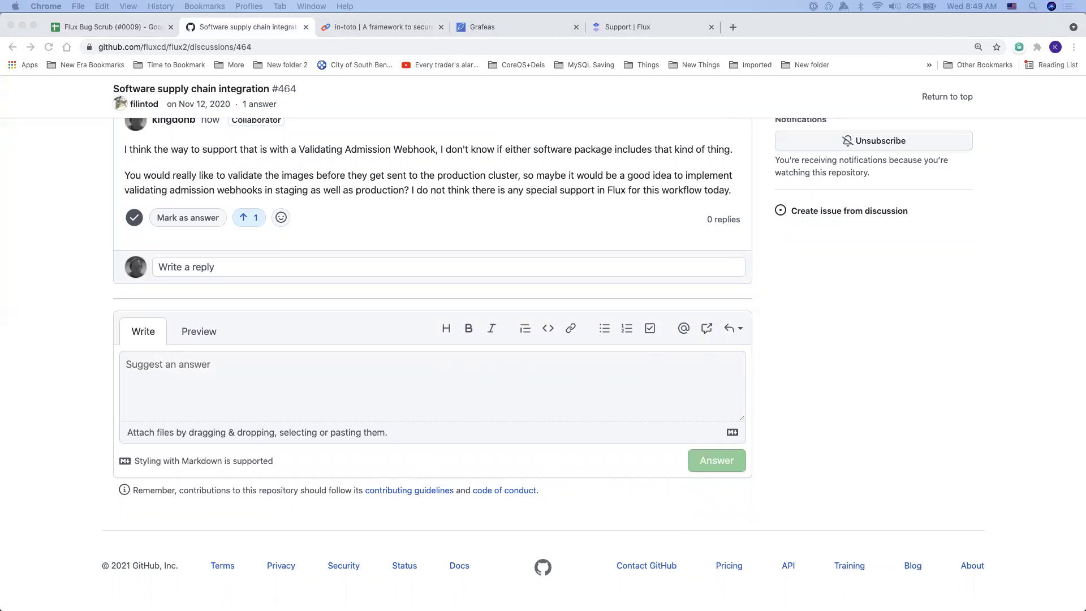
Mark the newly posted Validating Admission Webhook reply as the answer to discussion #464
left_click(839, 358)
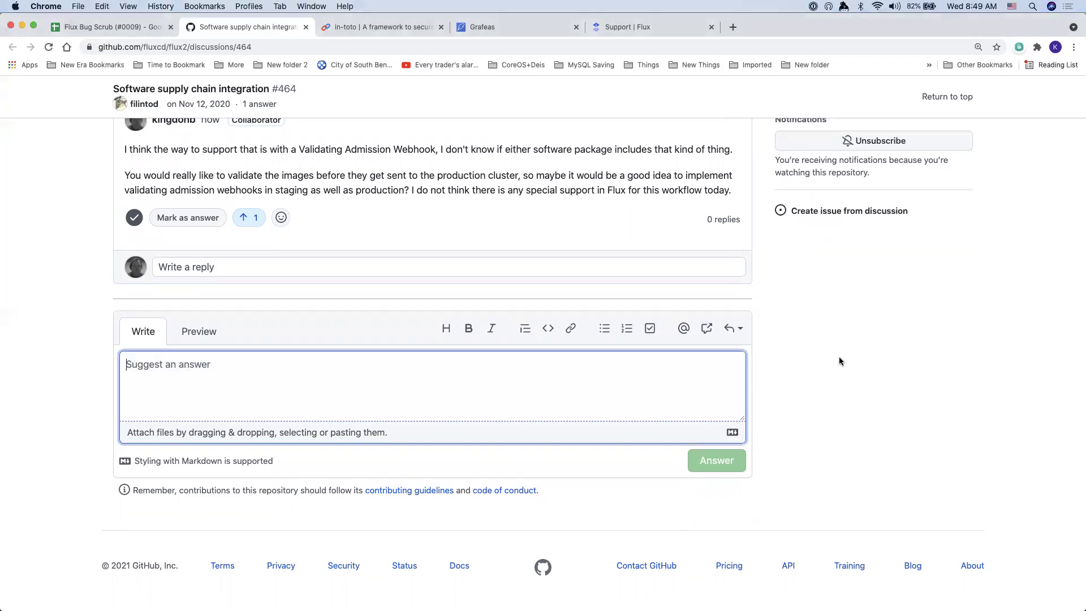
scroll(839, 359, "up", 3)
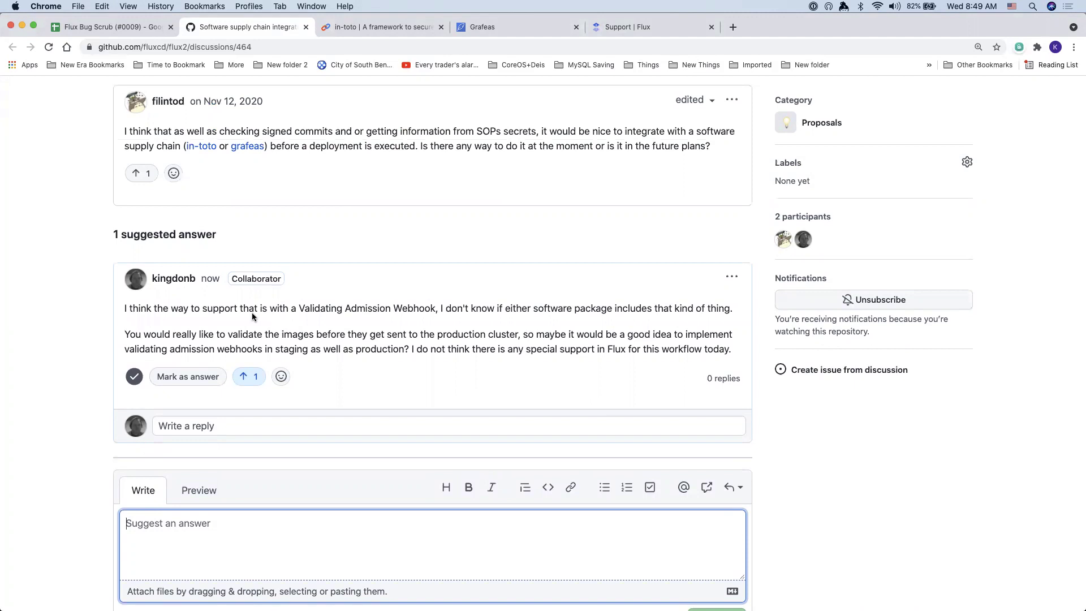
left_click(189, 372)
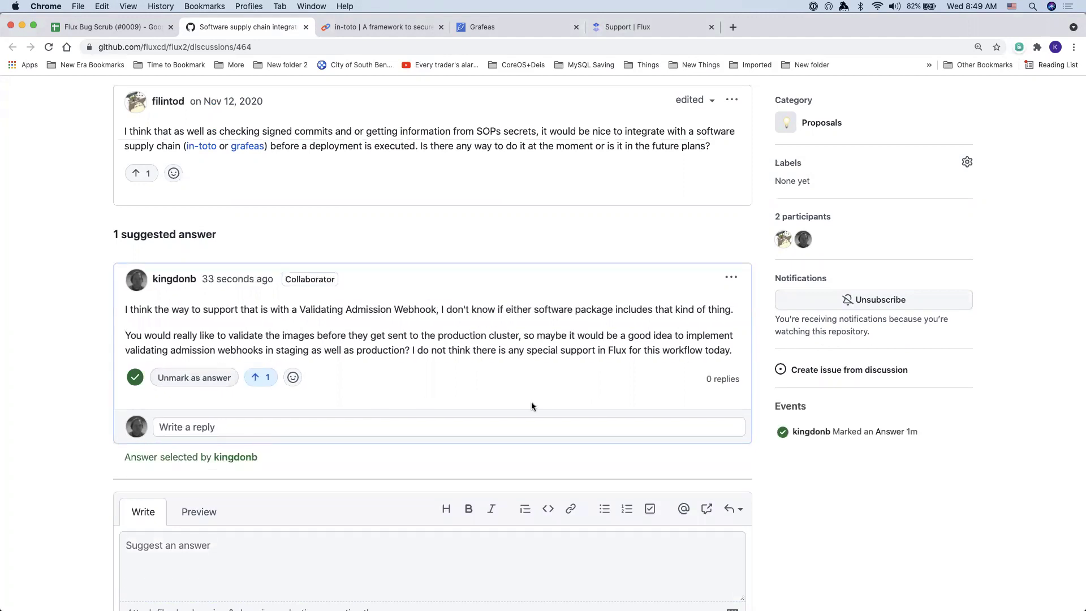
Return to the Flux Bug Scrub sheet and set "Read yet?" for discussion 464 to the green check mark
key("ctrl+shift+Tab")
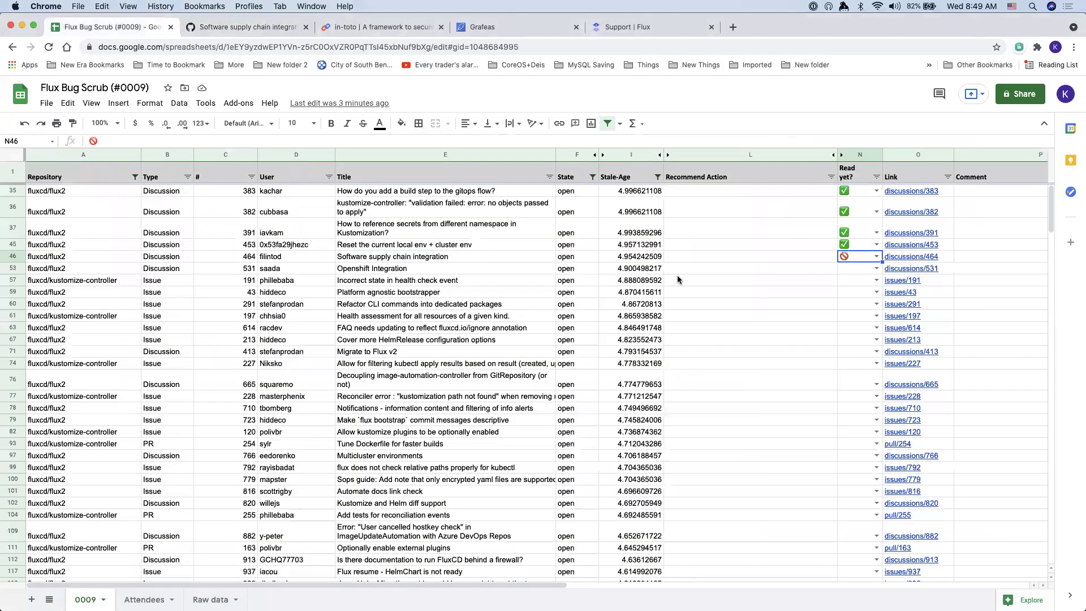
left_click(874, 259)
left_click(856, 319)
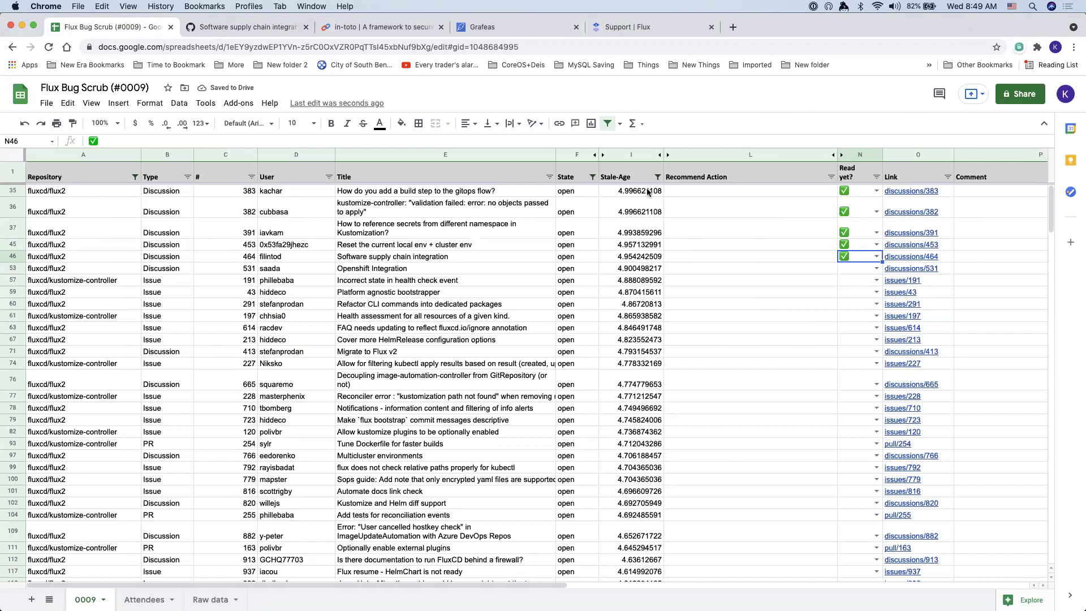
Include "answered" items alongside "open" ones in the State filter and look over the expanded list
left_click(593, 177)
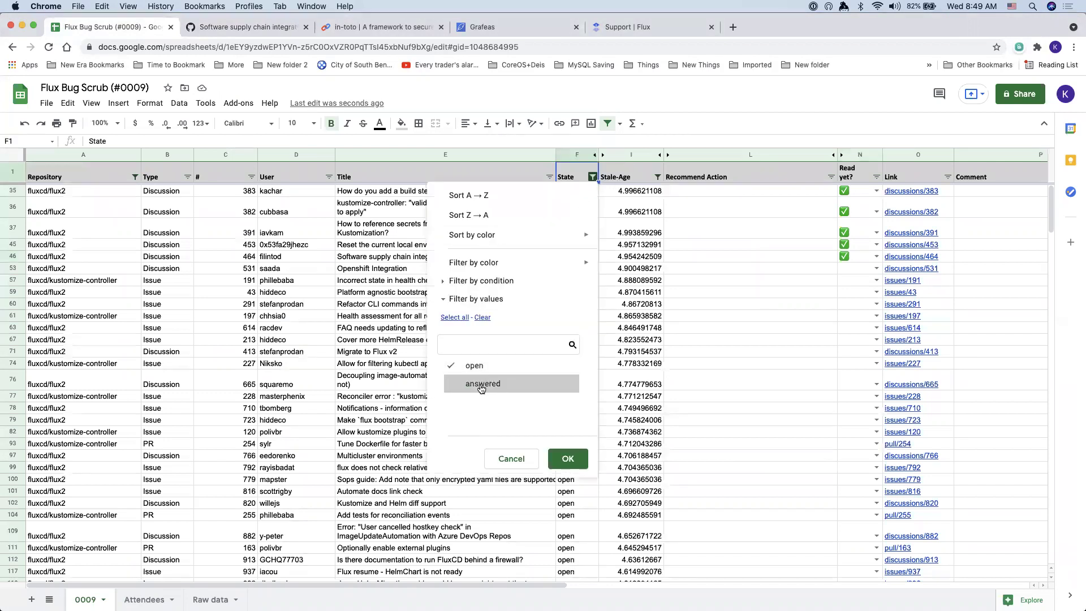
left_click(481, 385)
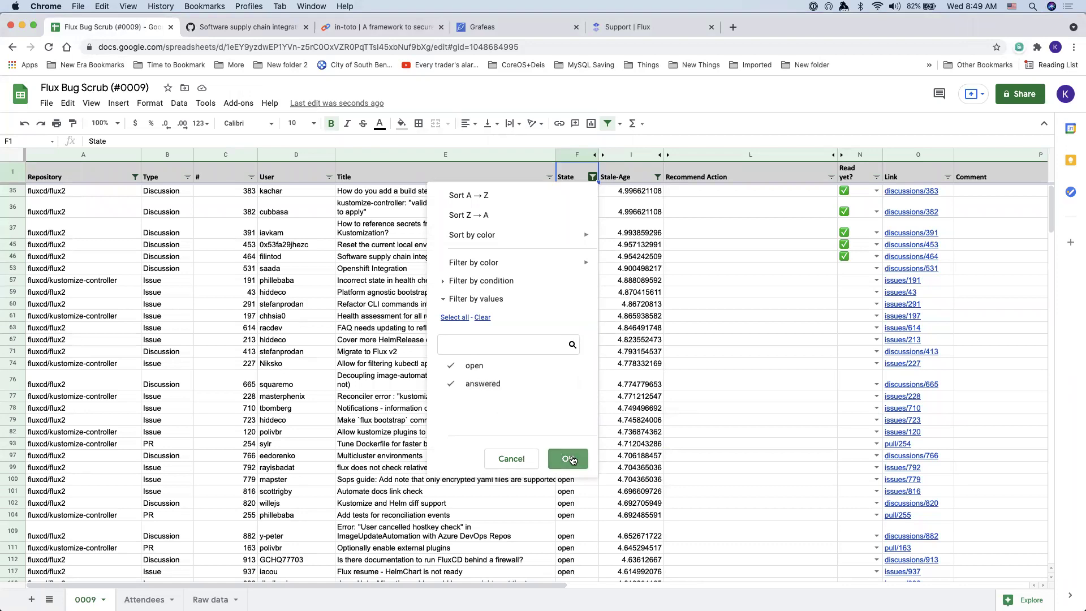
left_click(568, 459)
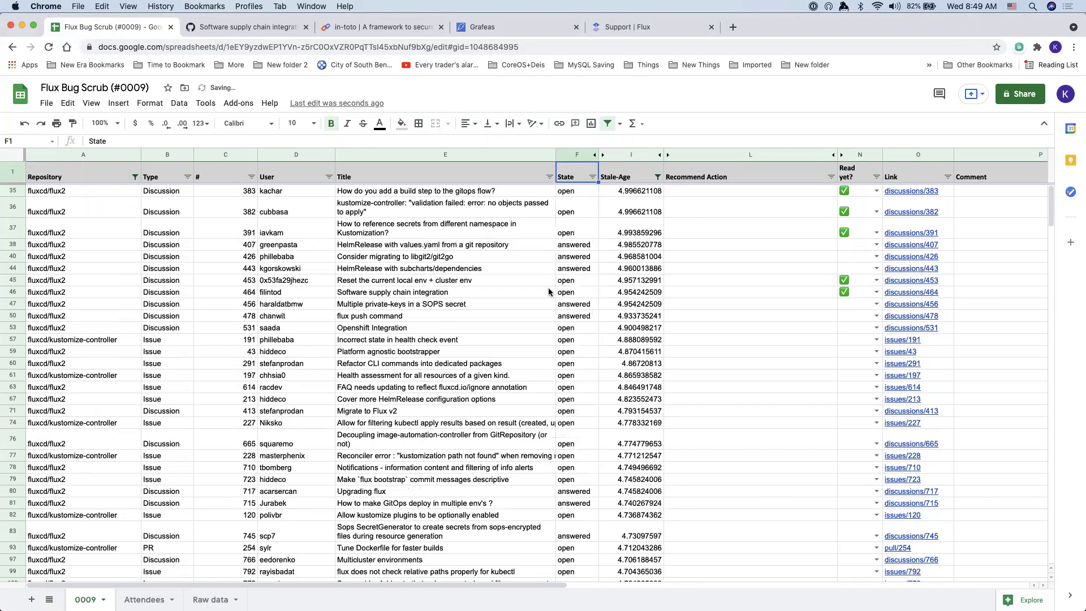
scroll(548, 291, "down", 20)
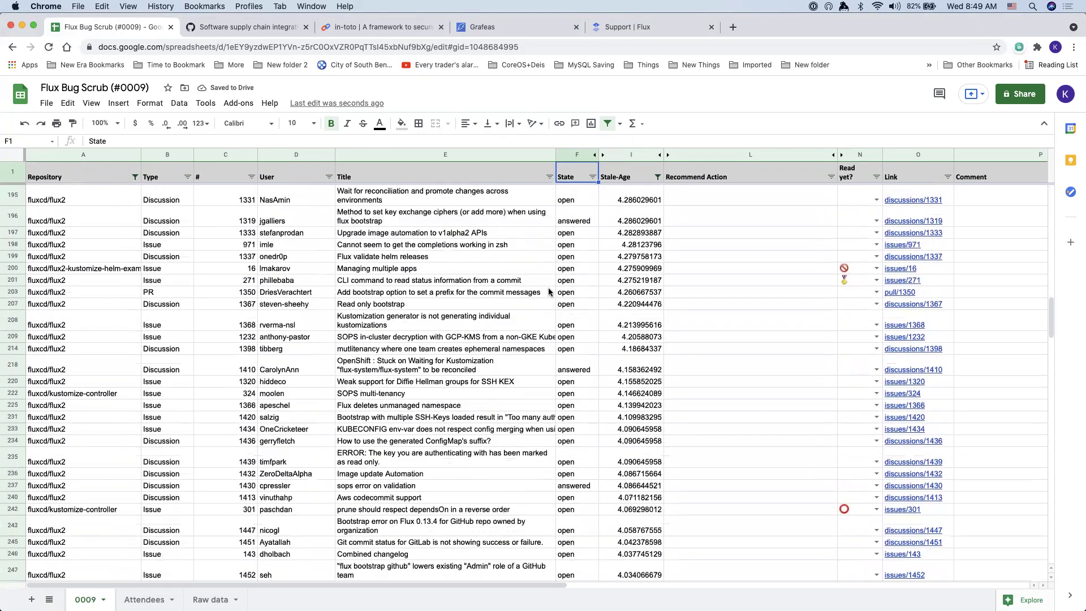
scroll(548, 291, "down", 20)
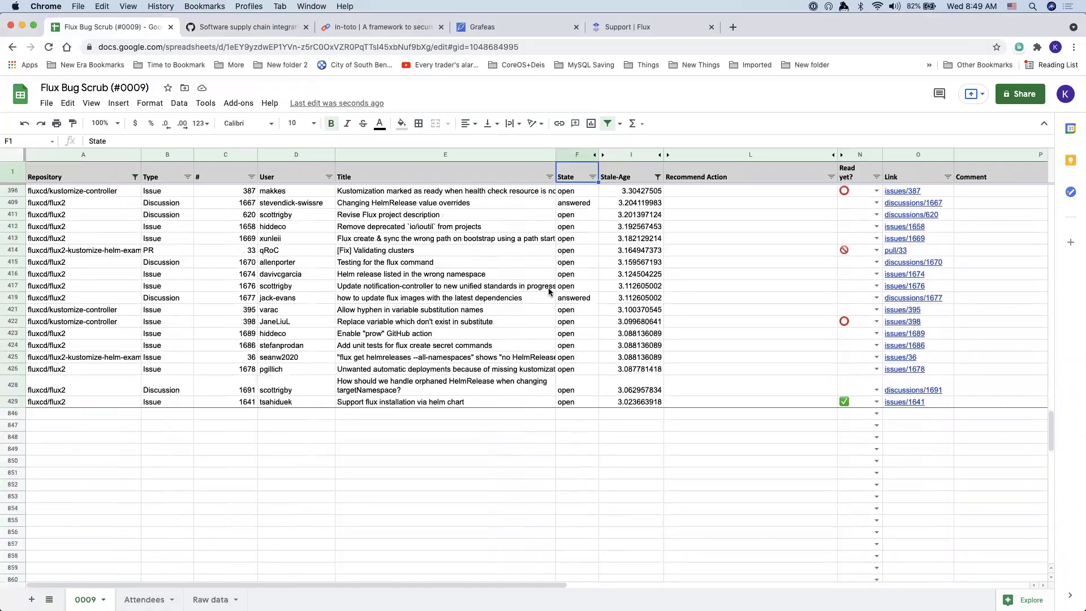
scroll(548, 291, "up", 20)
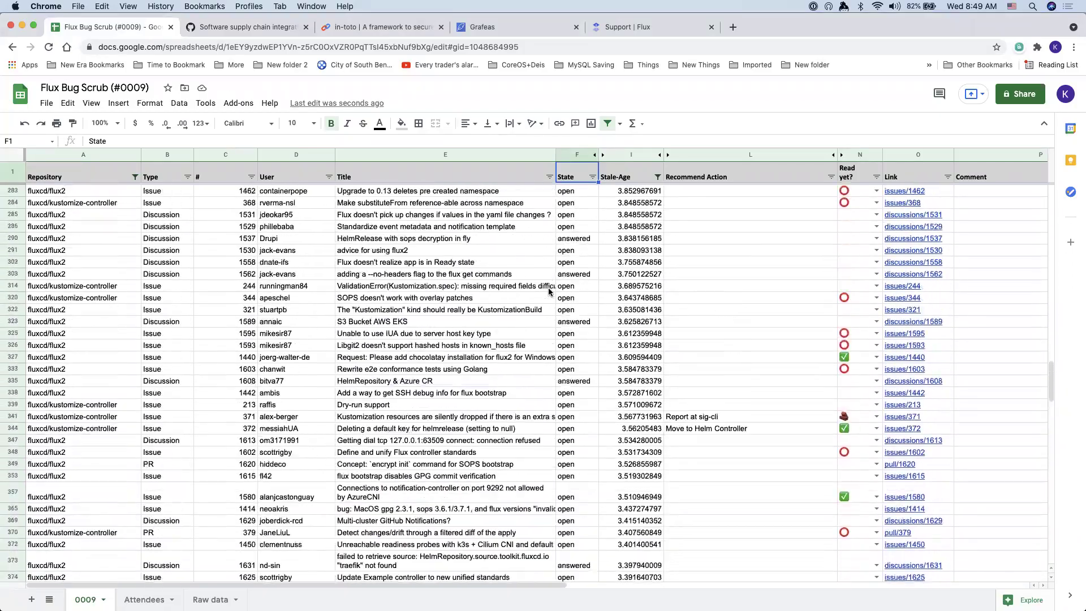
scroll(549, 291, "up", 10)
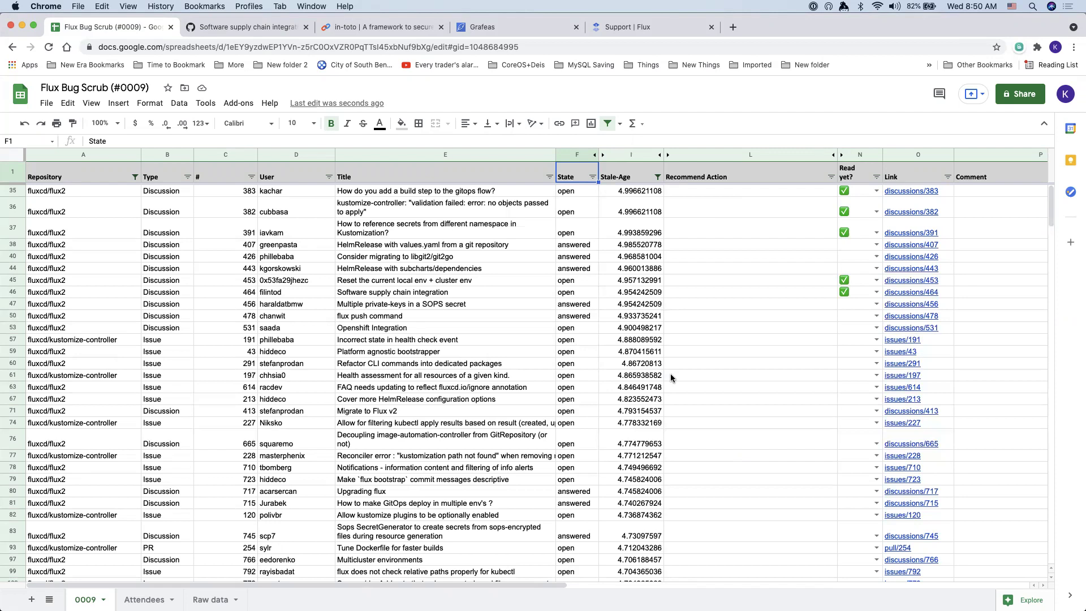
left_click(592, 178)
left_click(754, 258)
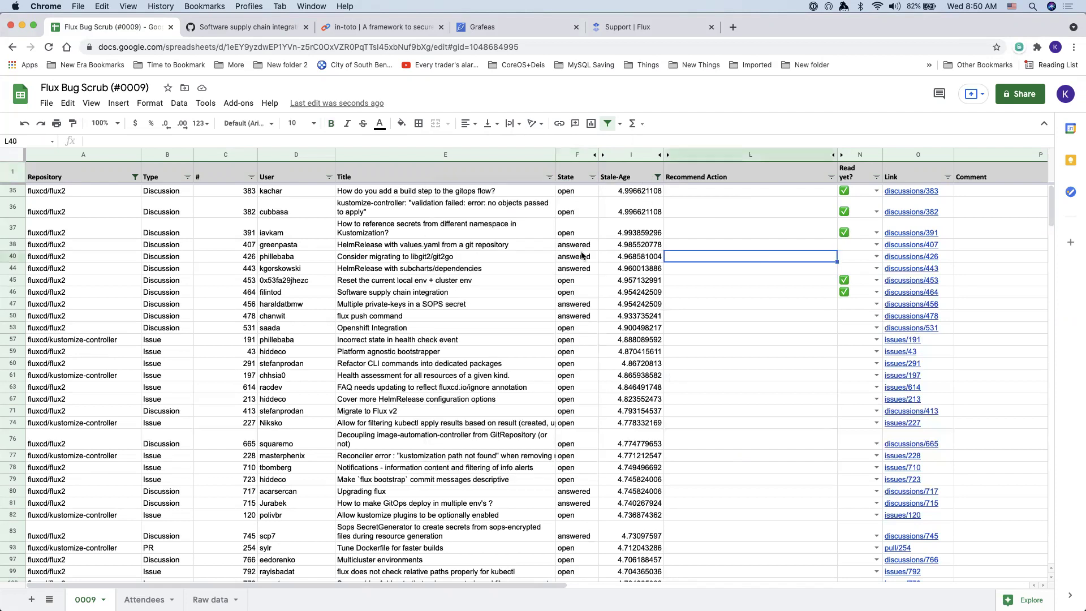
Review the titles of the answered discussions between rows 38 and 50, including the SOPS secret and flux push command entries
left_click(391, 244)
left_click(392, 269)
left_click(389, 305)
left_click(389, 312)
left_click(410, 305)
left_click(429, 318)
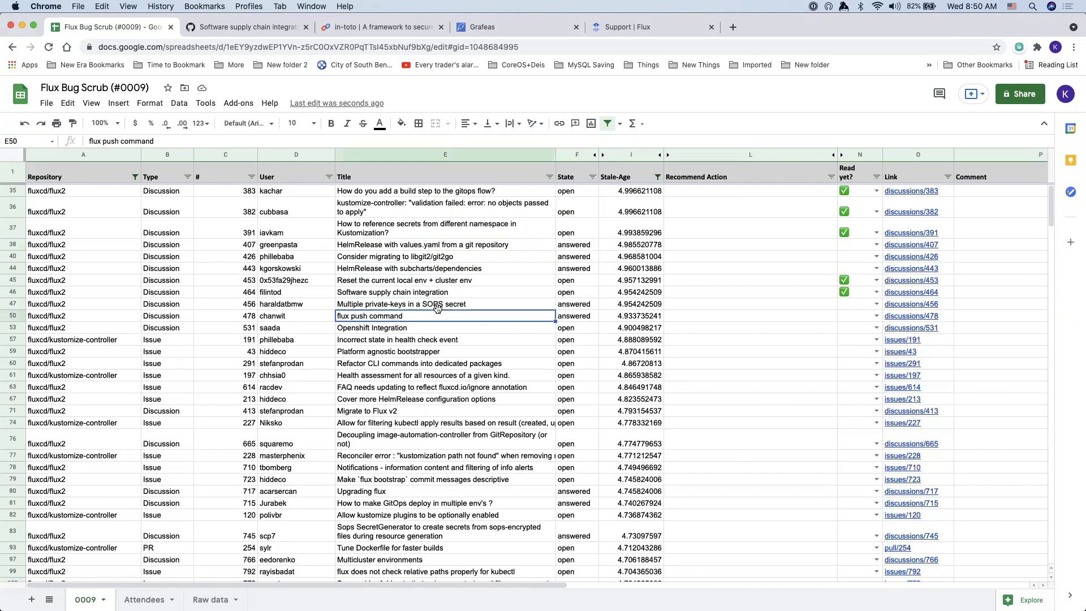
left_click(440, 306)
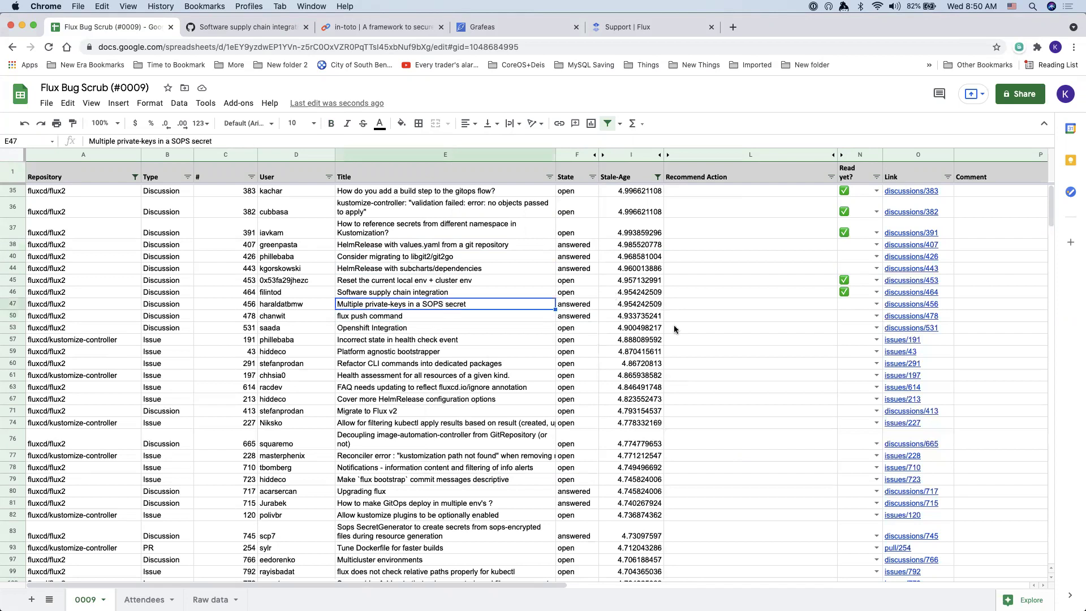
Open discussion 456, "Multiple private-keys in a SOPS secret", and read its question, answer and replies
left_click(903, 304)
left_click(847, 323)
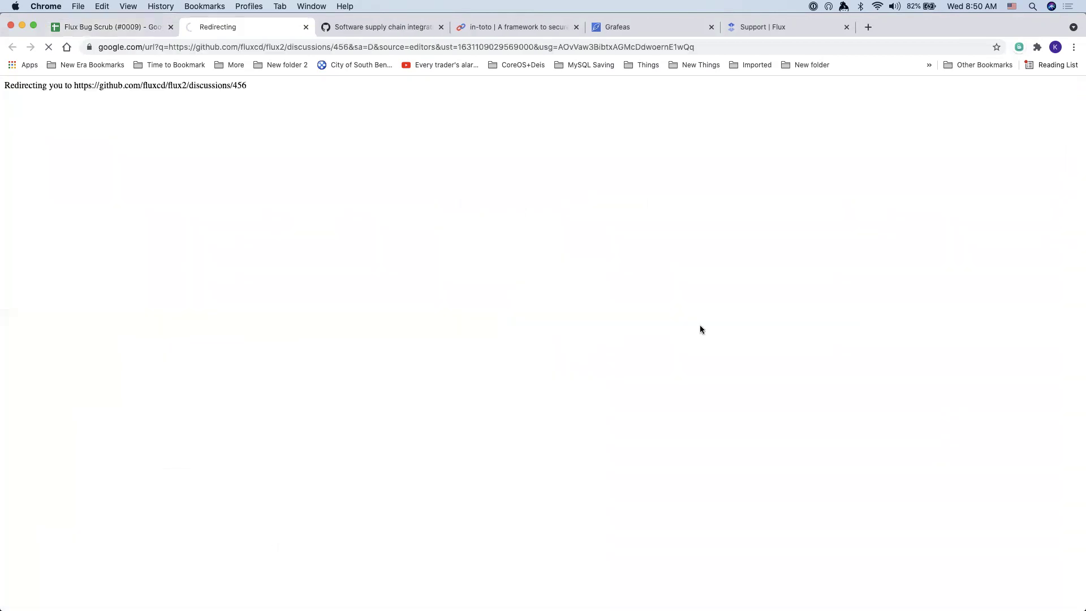
scroll(436, 419, "down", 3)
scroll(433, 422, "down", 2)
scroll(433, 422, "up", 1)
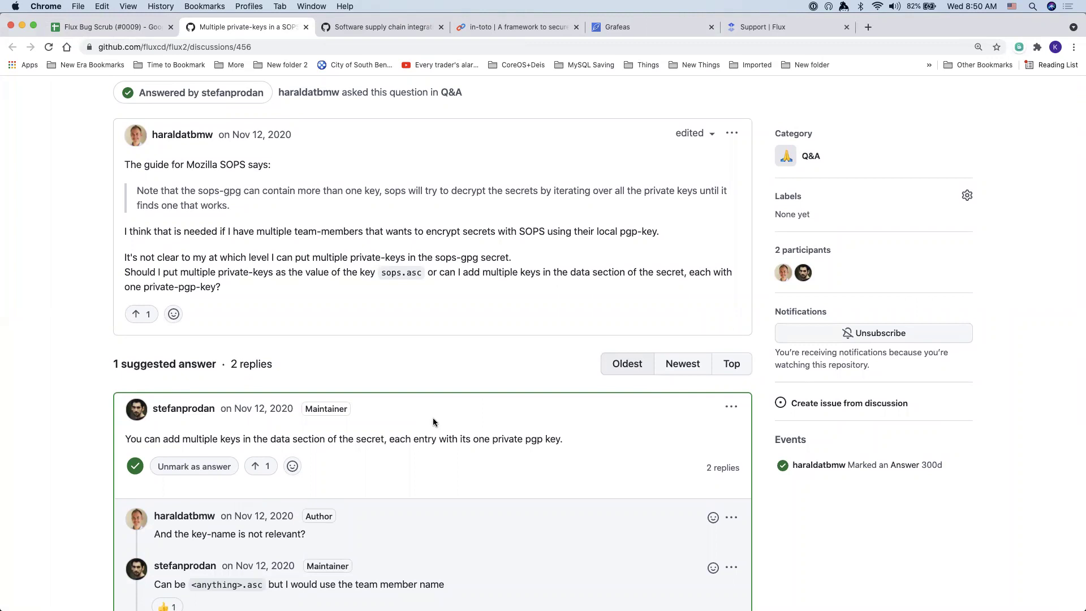
scroll(433, 422, "down", 2)
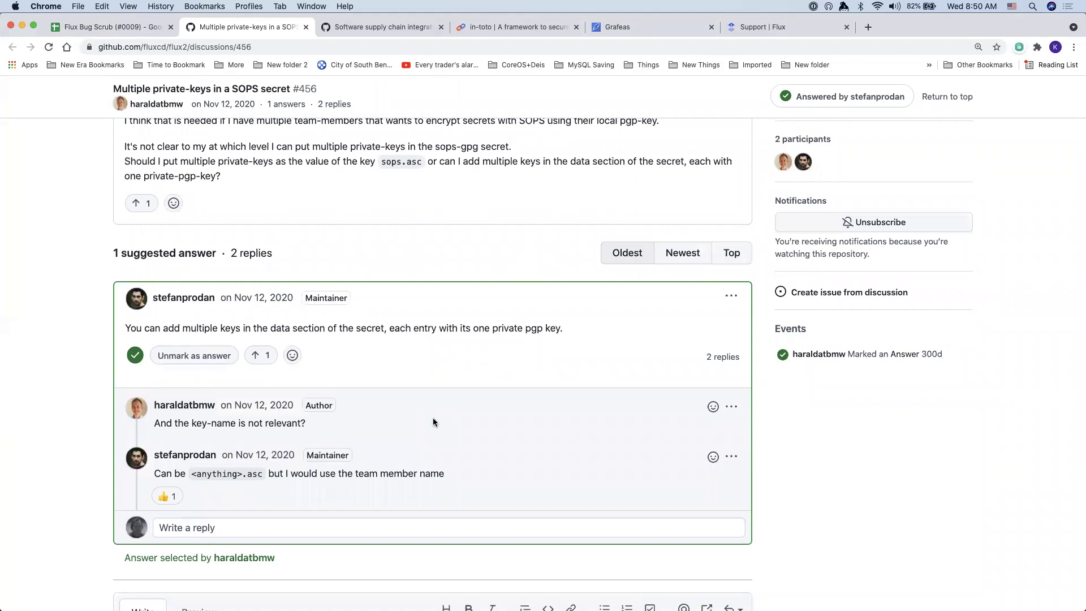
scroll(433, 421, "up", 3)
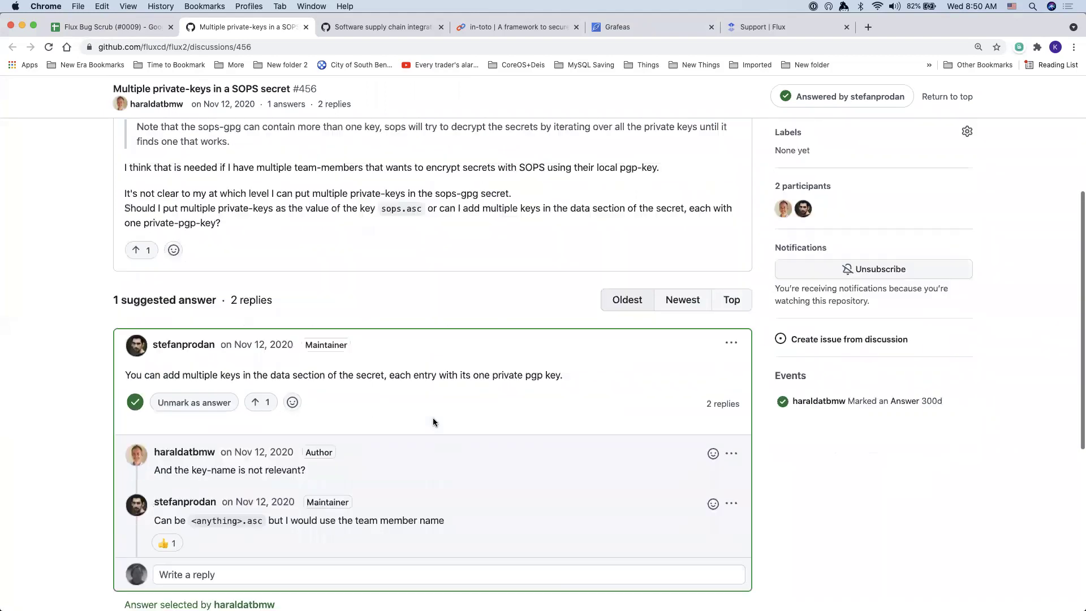